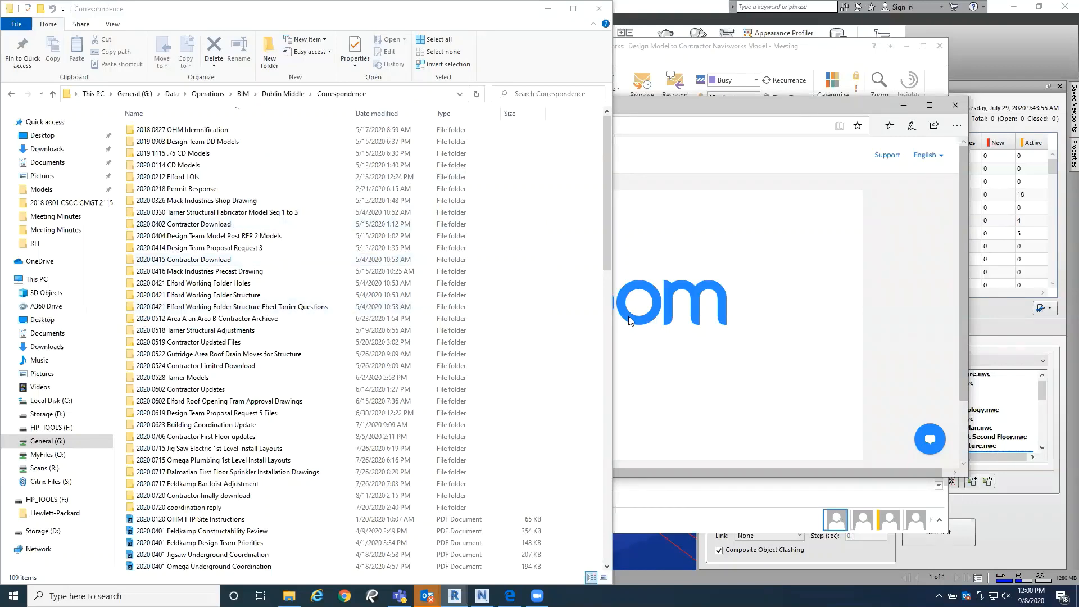
Step: Narrow the folder window and open the 200113 Final CD Set folder inside the 2020 0114 CD Models archive
click(612, 315)
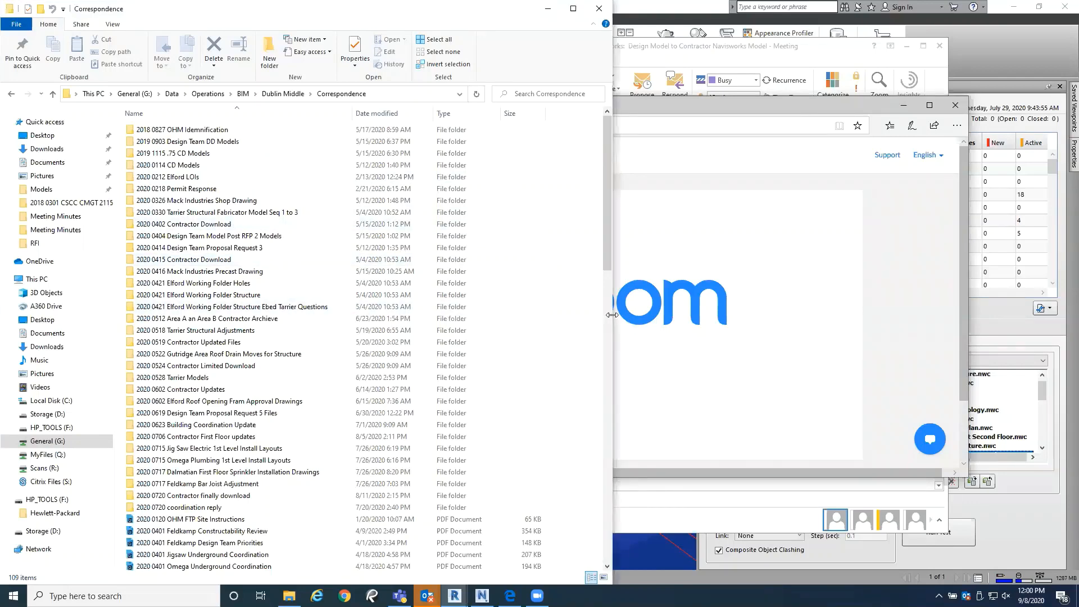
drag(612, 314, 563, 317)
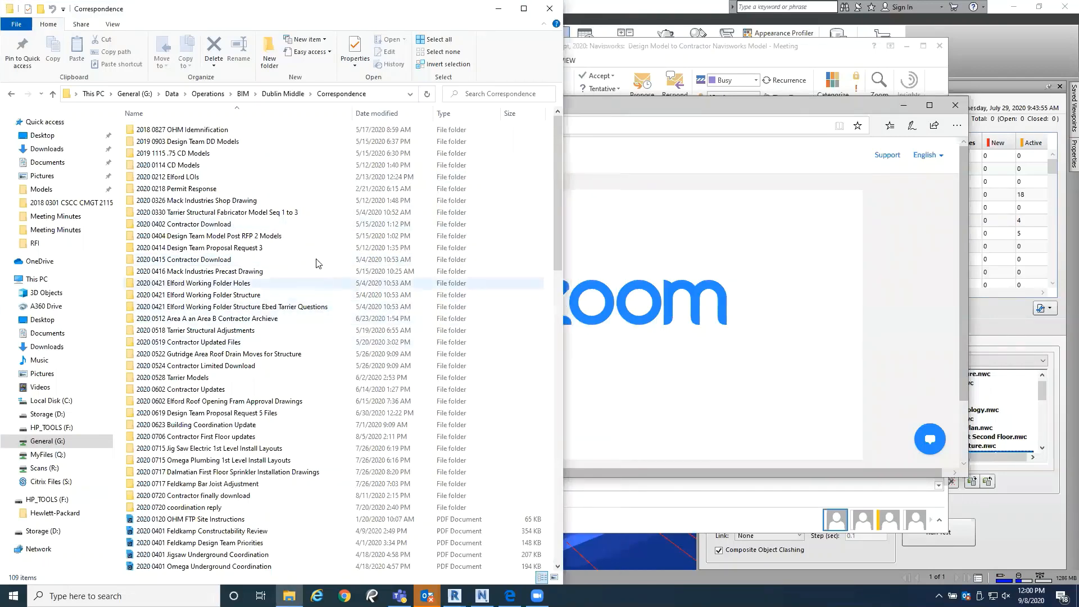
double_click(218, 167)
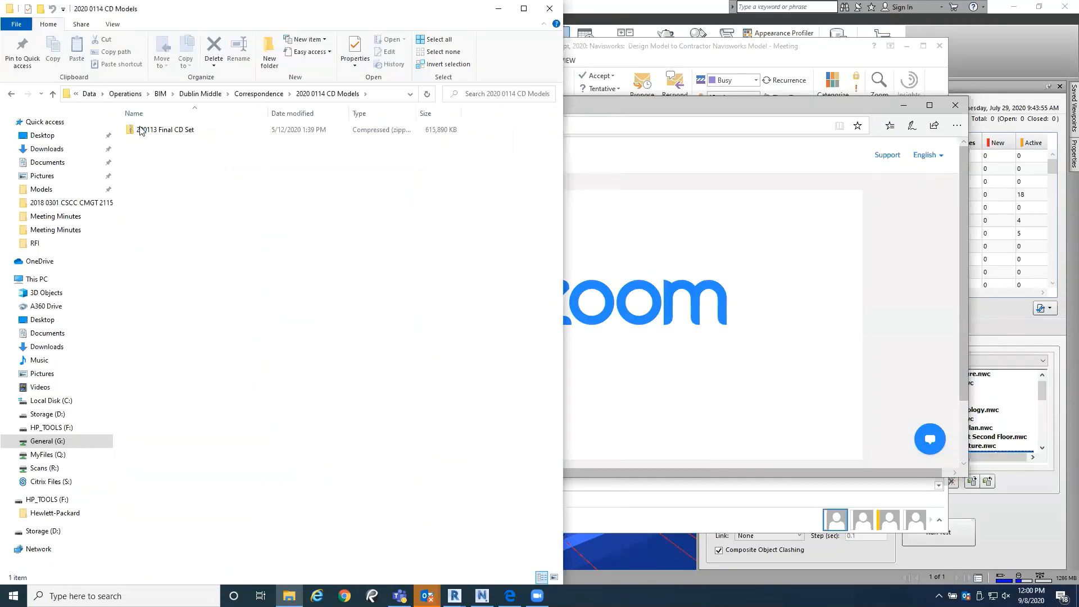
double_click(169, 131)
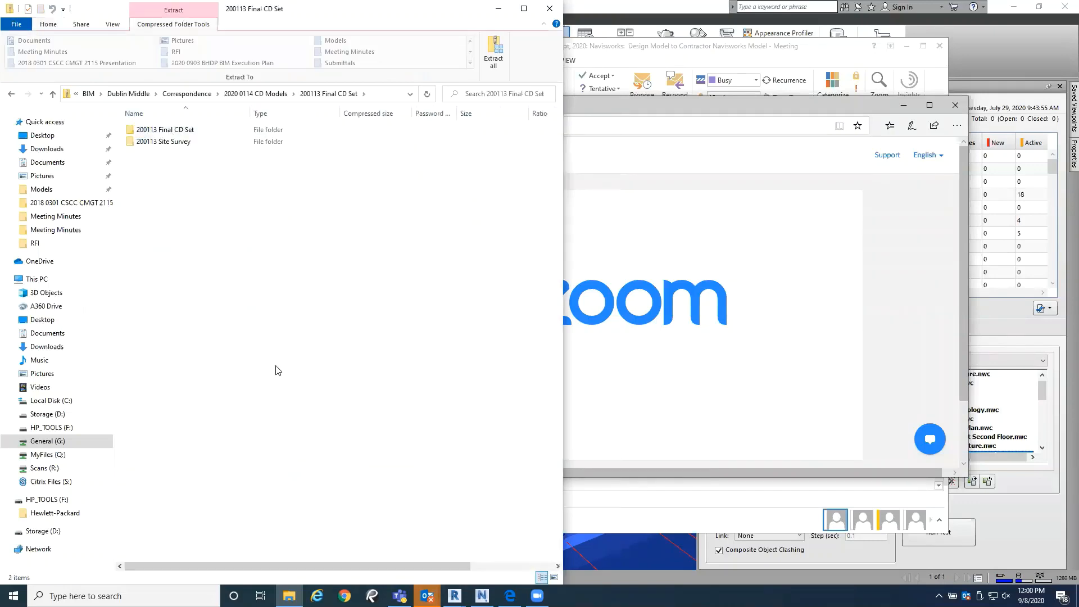
click(194, 133)
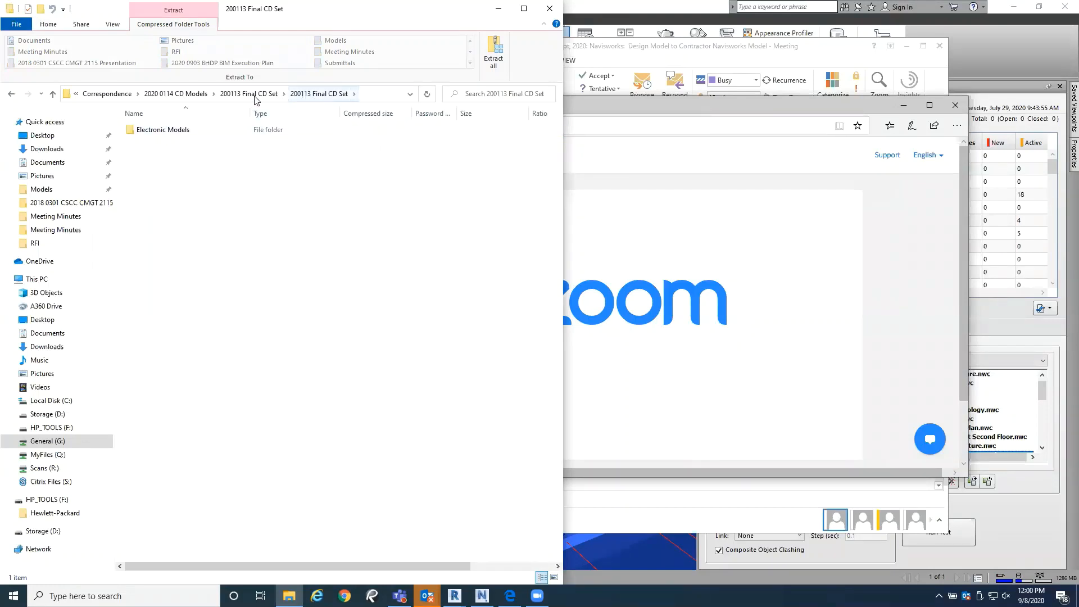
Step: Return to the Correspondence folder and open the zipped archive in 2020 0414 Design Team Proposal Request 3
click(175, 96)
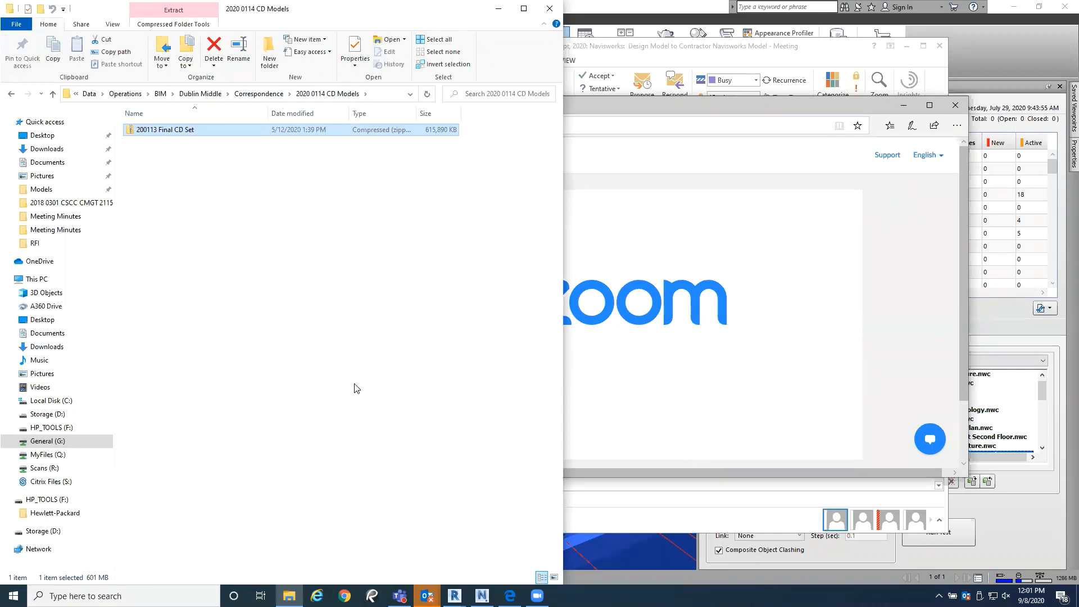
click(254, 96)
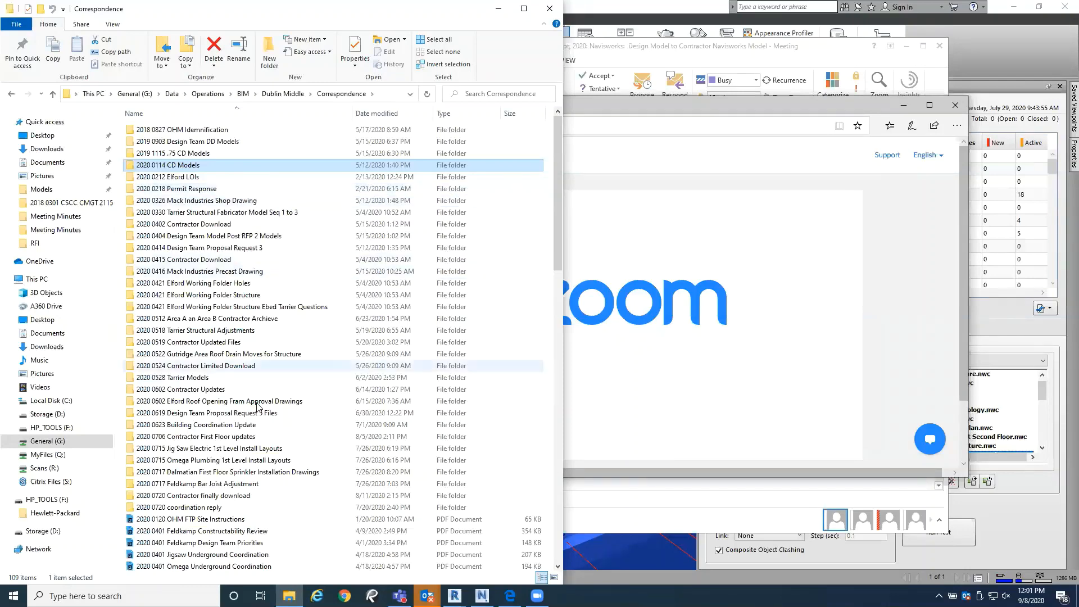
mouse_move(283, 392)
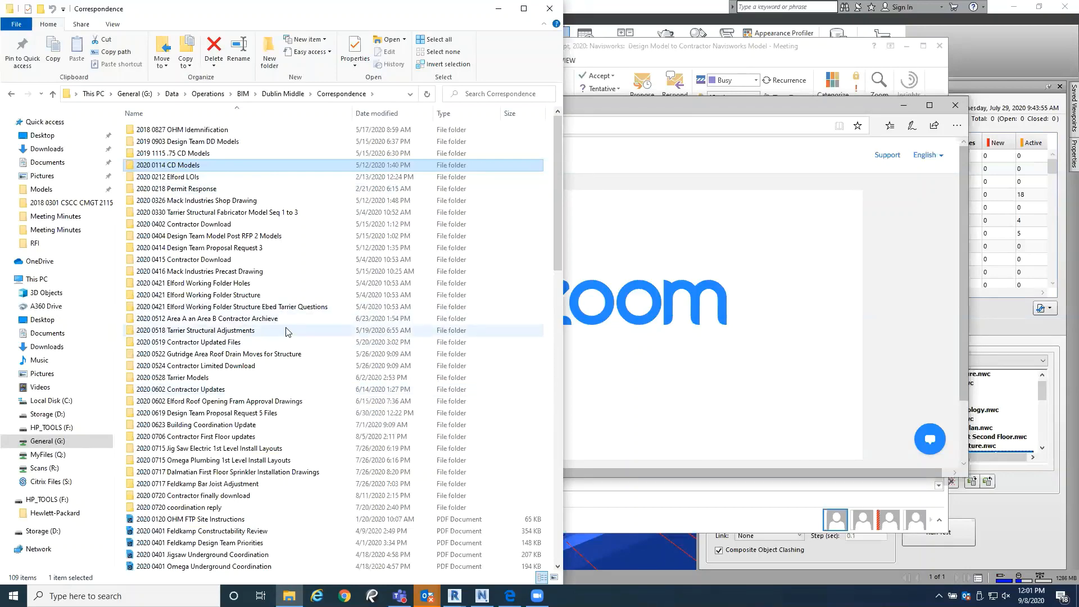
mouse_move(286, 331)
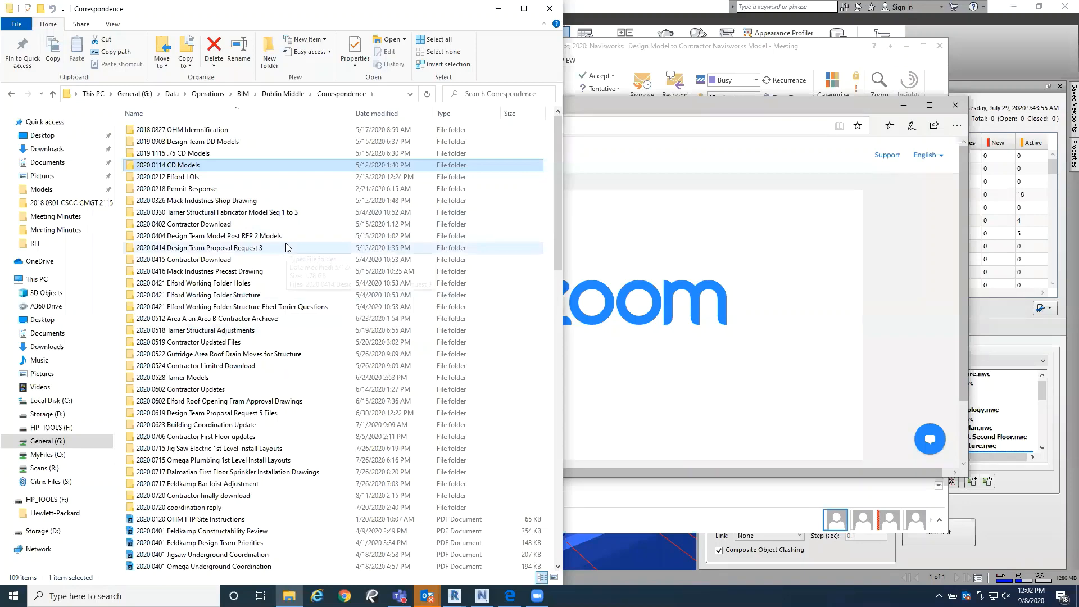
double_click(282, 248)
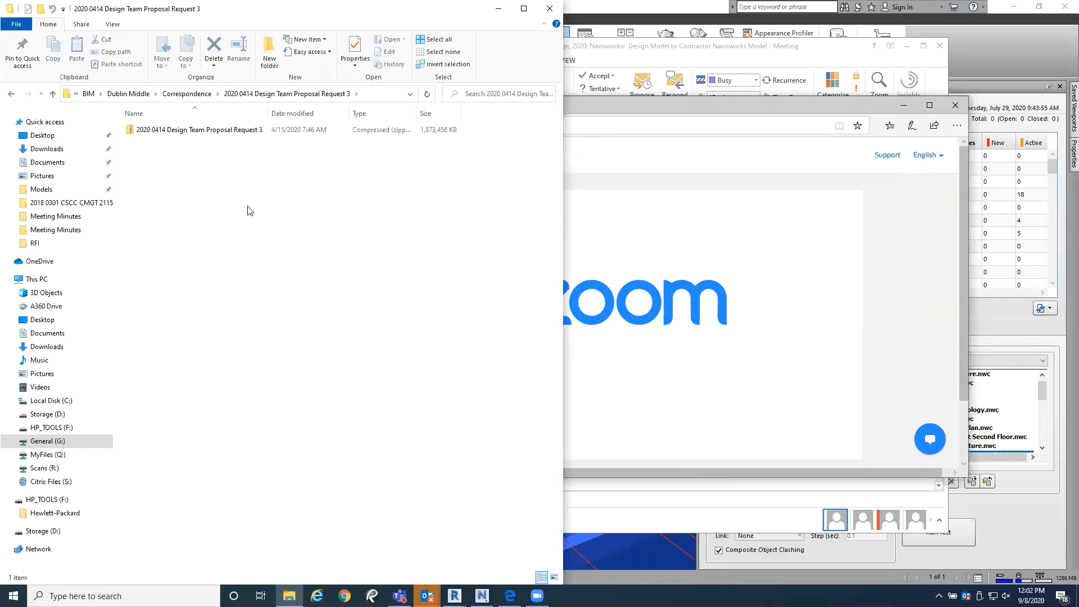
click(216, 131)
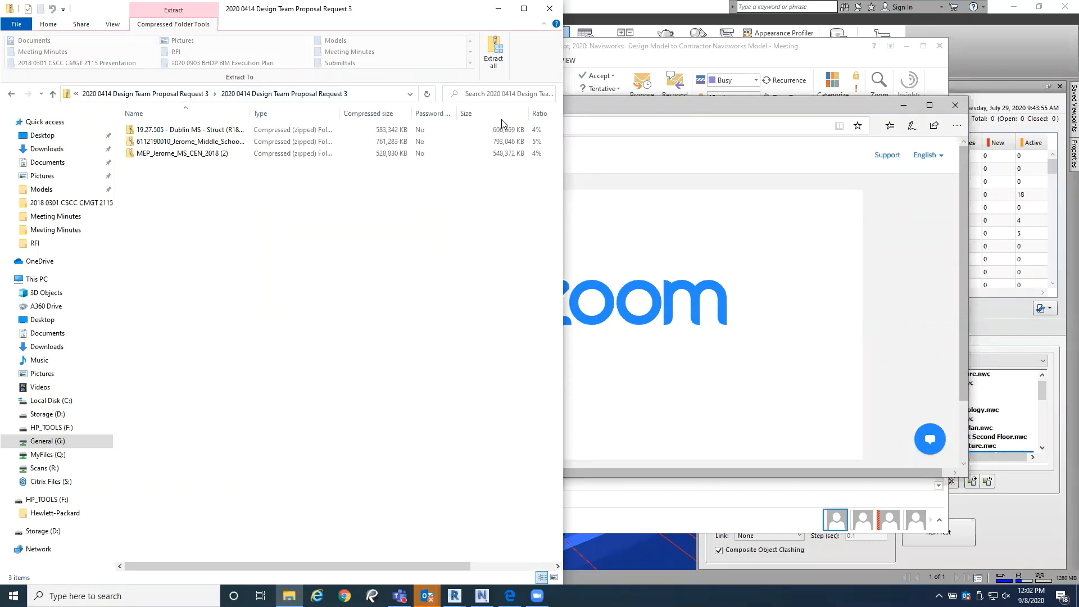
Step: Close the folder window showing the 2020 0414 Design Team Proposal Request 3 archive
drag(273, 13, 329, 27)
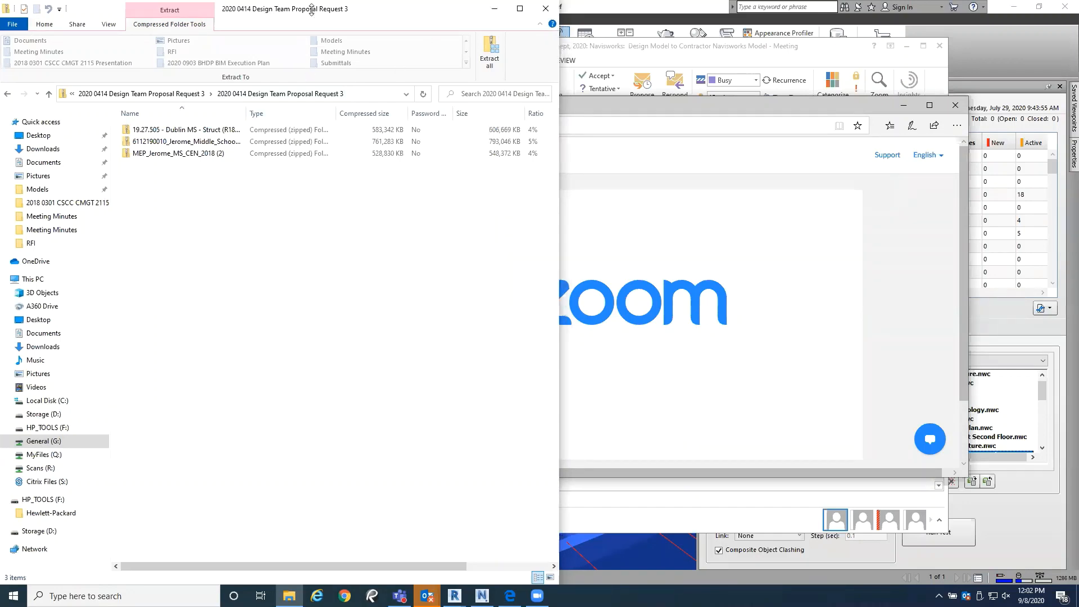
click(12, 25)
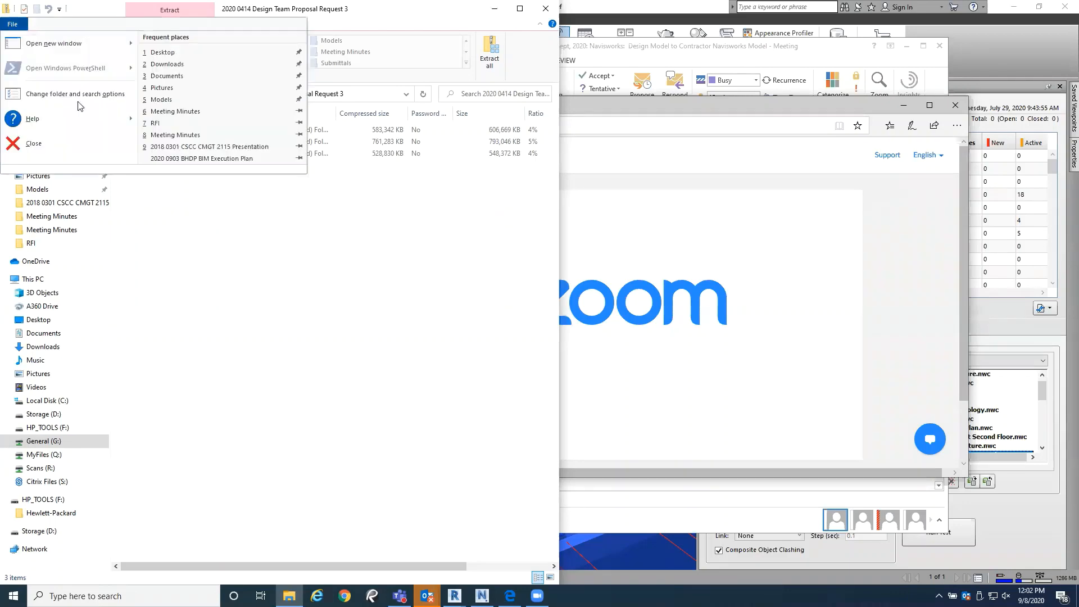
click(69, 164)
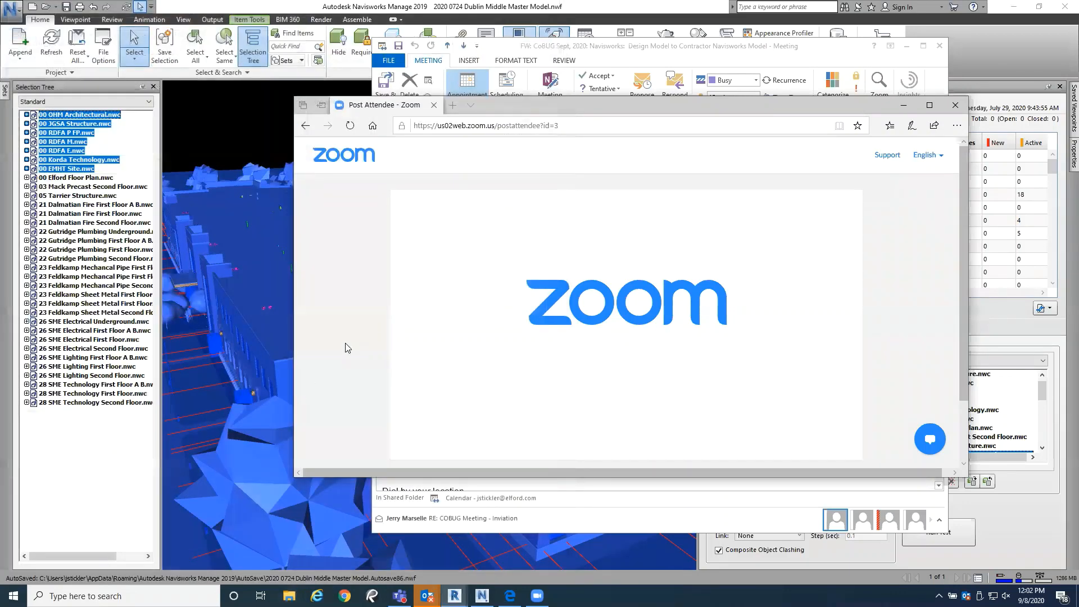
Step: Switch to the Dublin Middle master model in Navisworks and look through its list of clash tests
click(1006, 531)
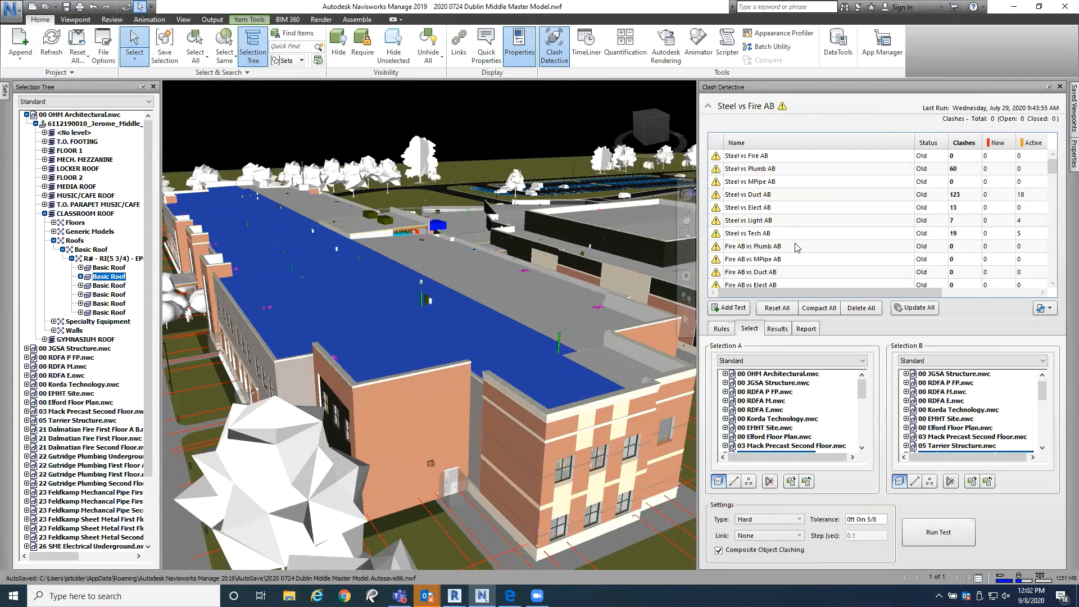
scroll(860, 222, down, 10)
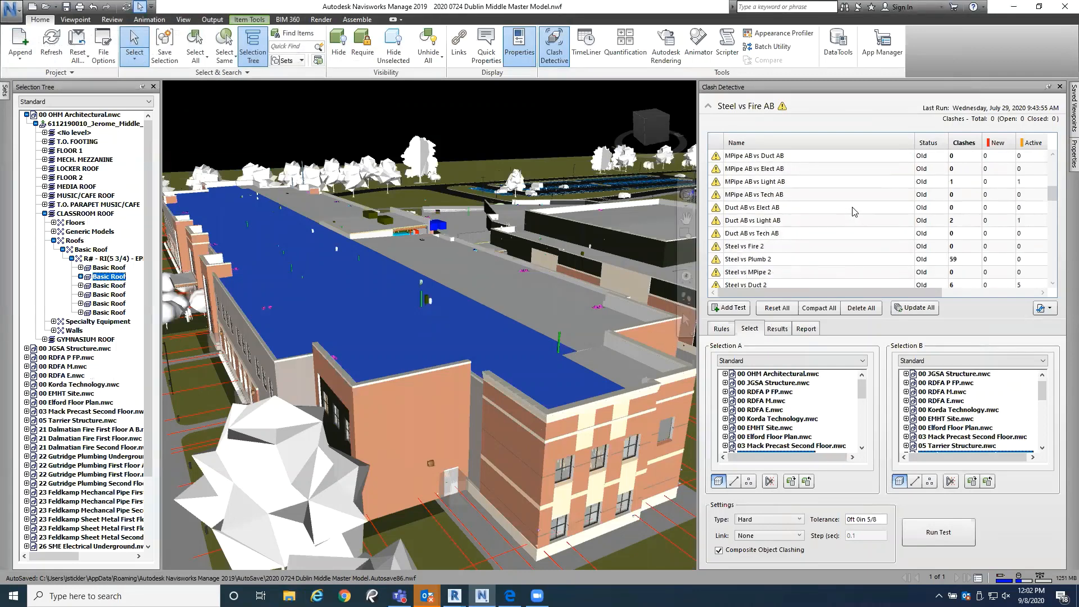
scroll(864, 227, down, 6)
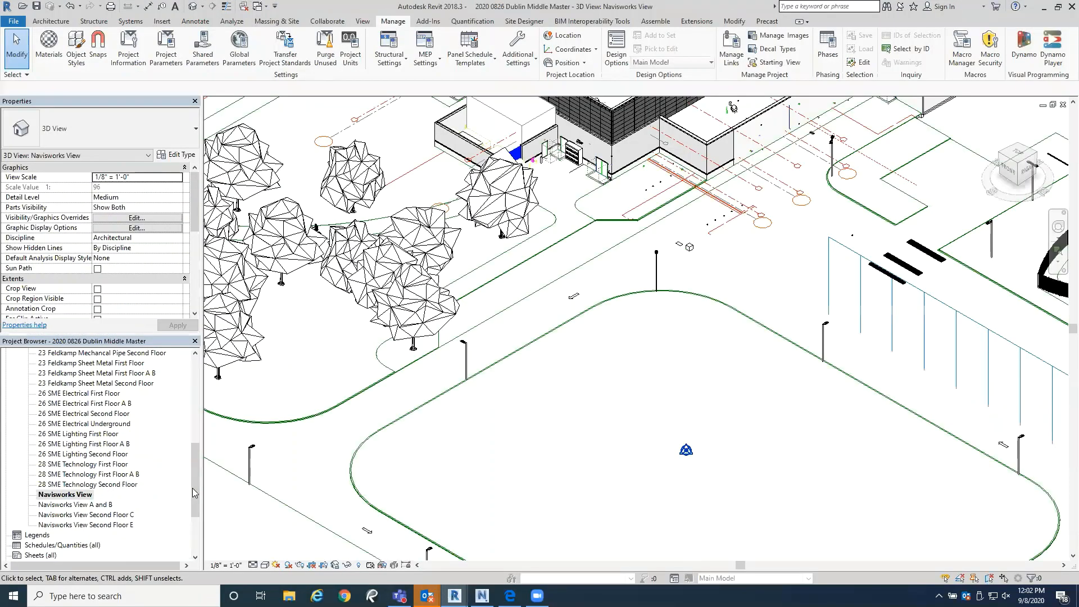
Step: Switch to the 2020 0826 Dublin Middle Master project in Revit and view the whole site in the Navisworks View
drag(192, 488, 192, 466)
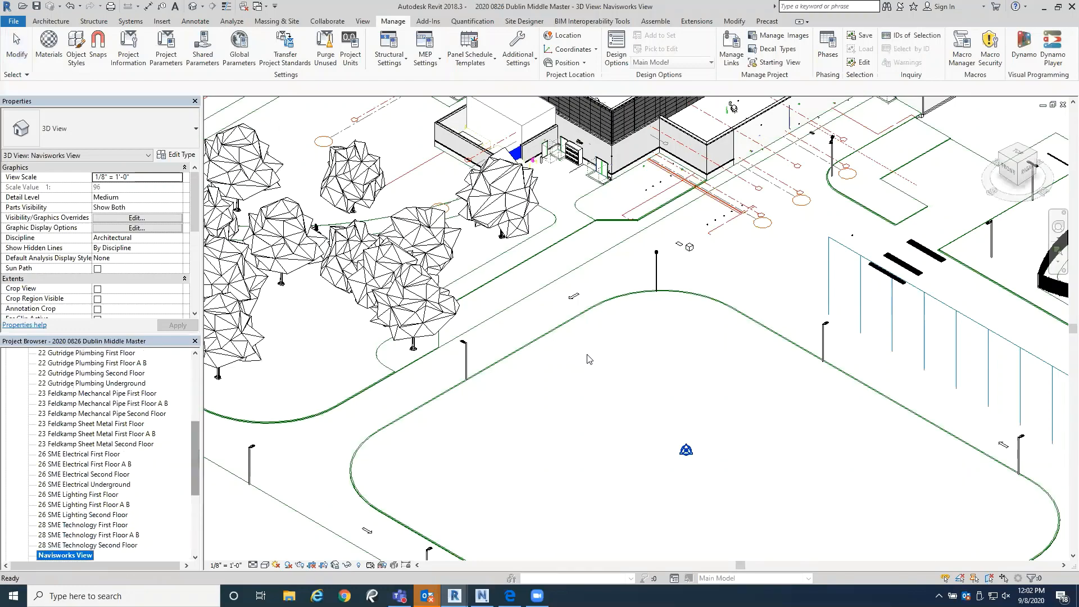
scroll(587, 355, down, 4)
scroll(608, 339, down, 4)
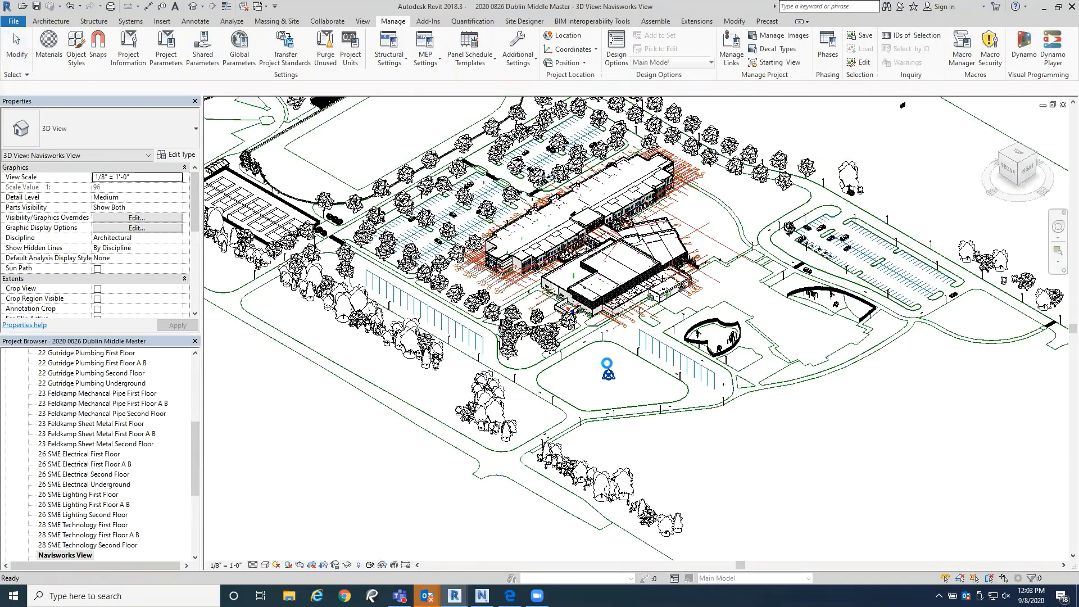
scroll(639, 265, down, 2)
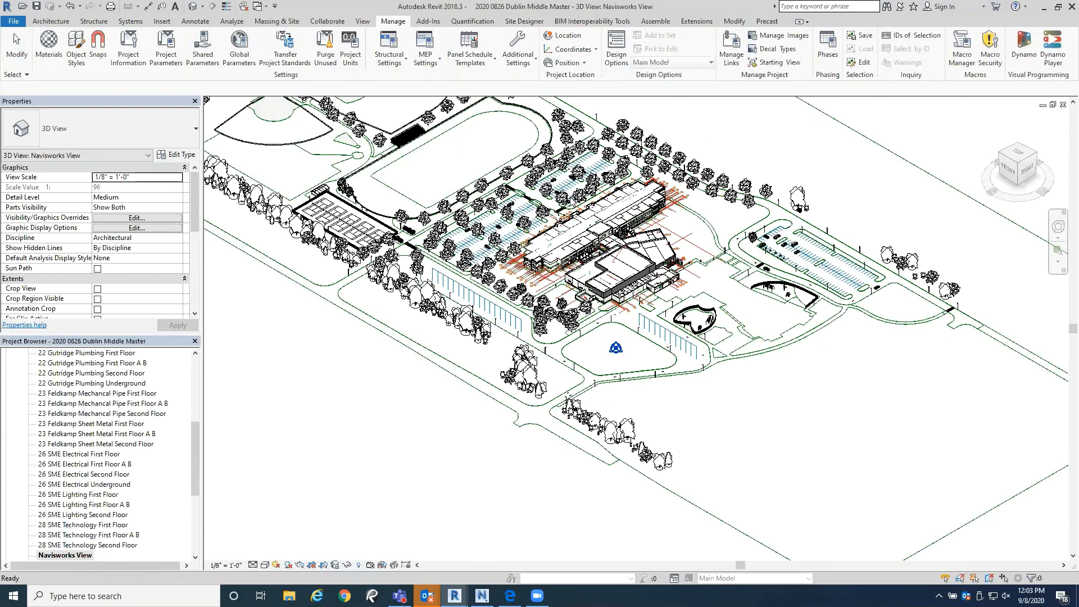
scroll(613, 201, up, 5)
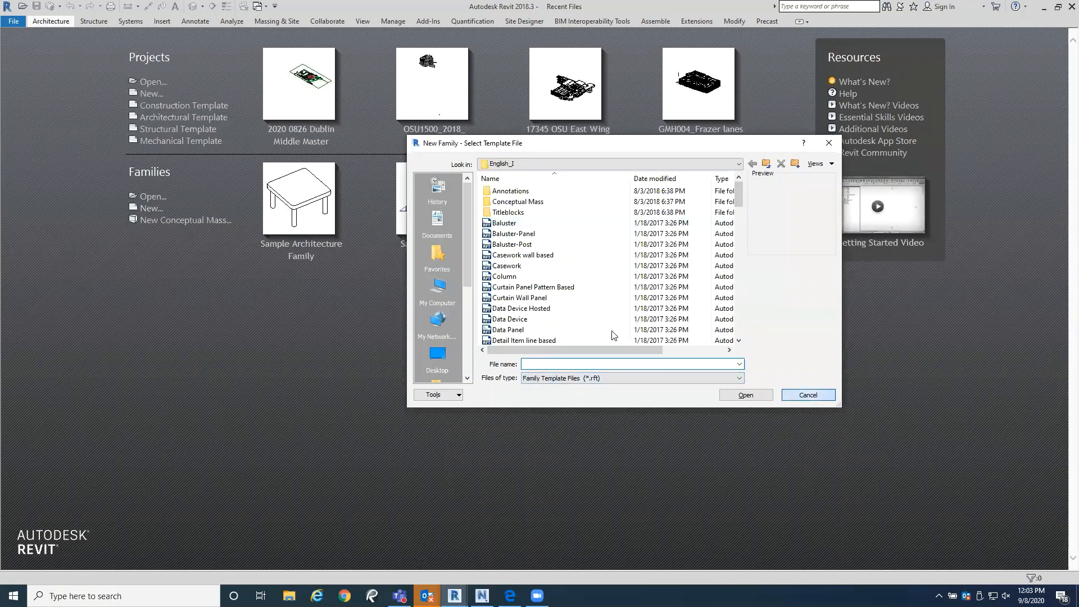
Step: Dismiss the new family selection, create an Imperial project with template <None>, and leave it for the Dublin Middle Master project
click(808, 395)
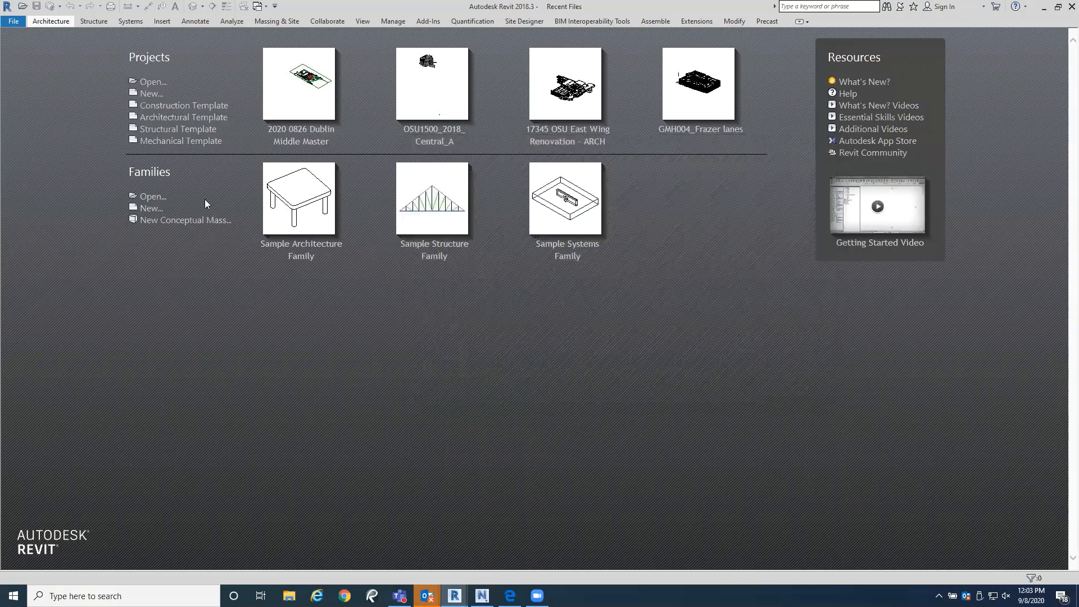
click(13, 21)
click(38, 68)
click(518, 274)
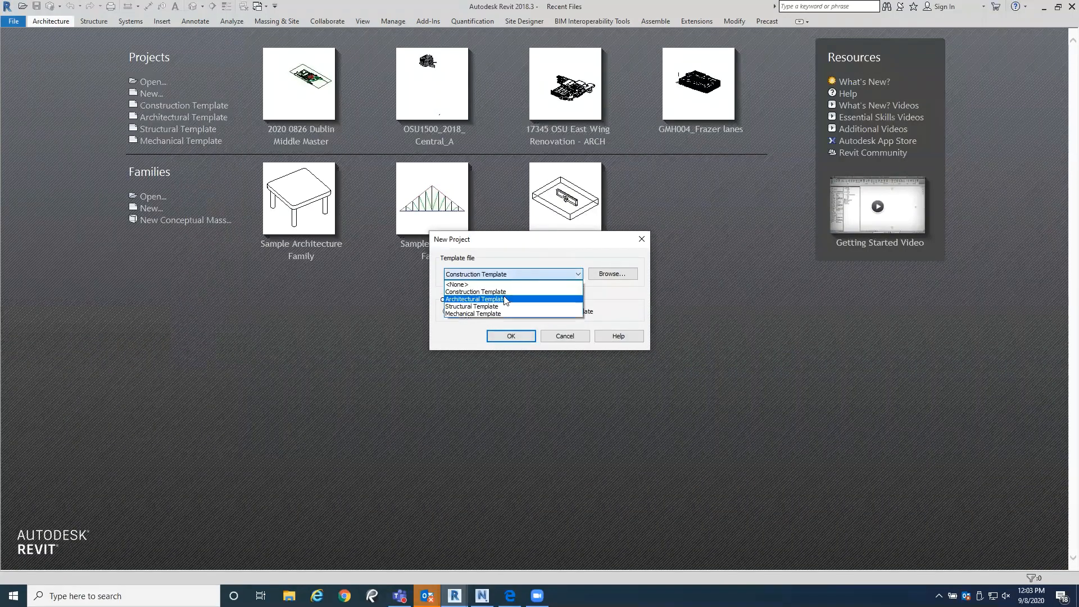
click(508, 284)
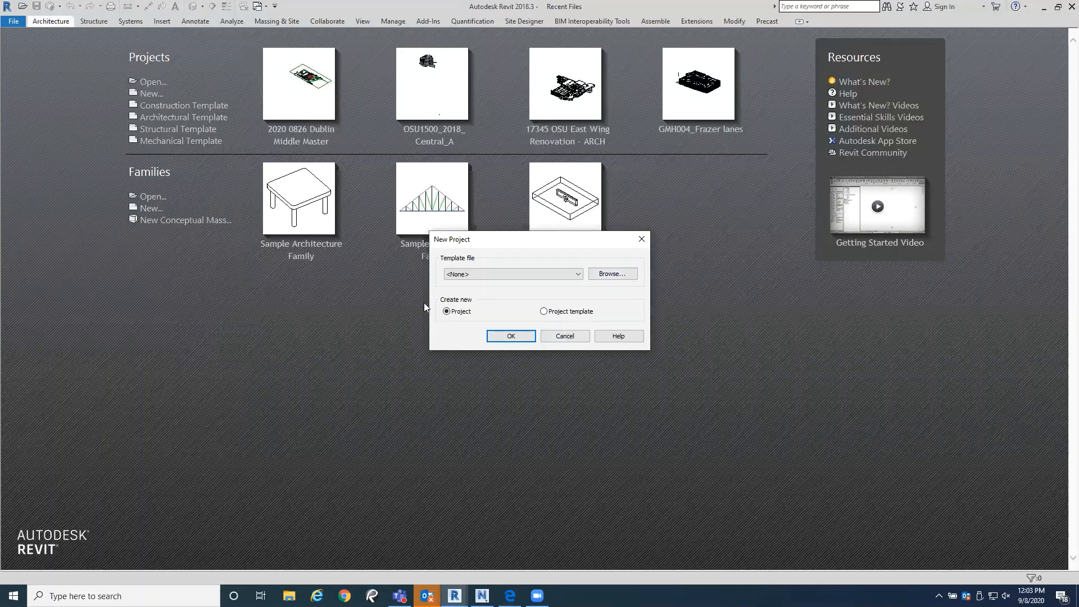
click(510, 336)
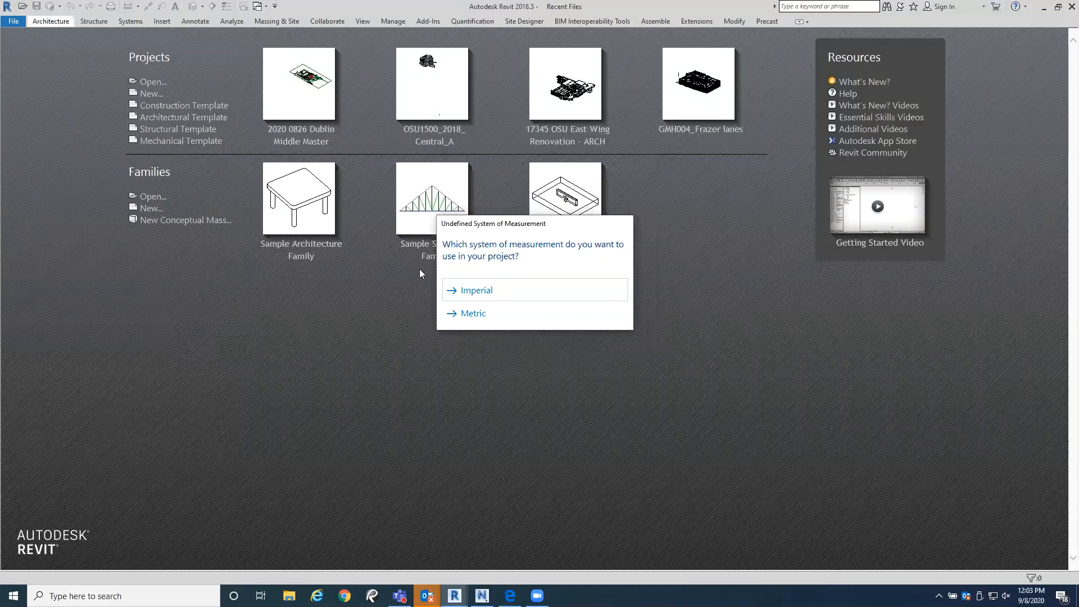
click(493, 299)
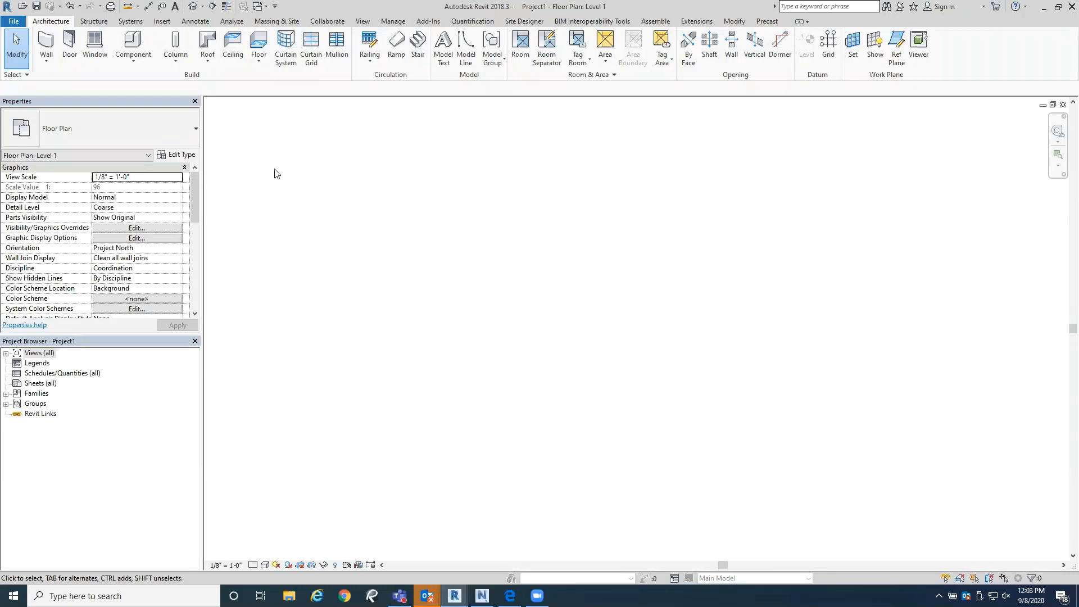
click(1072, 6)
click(564, 298)
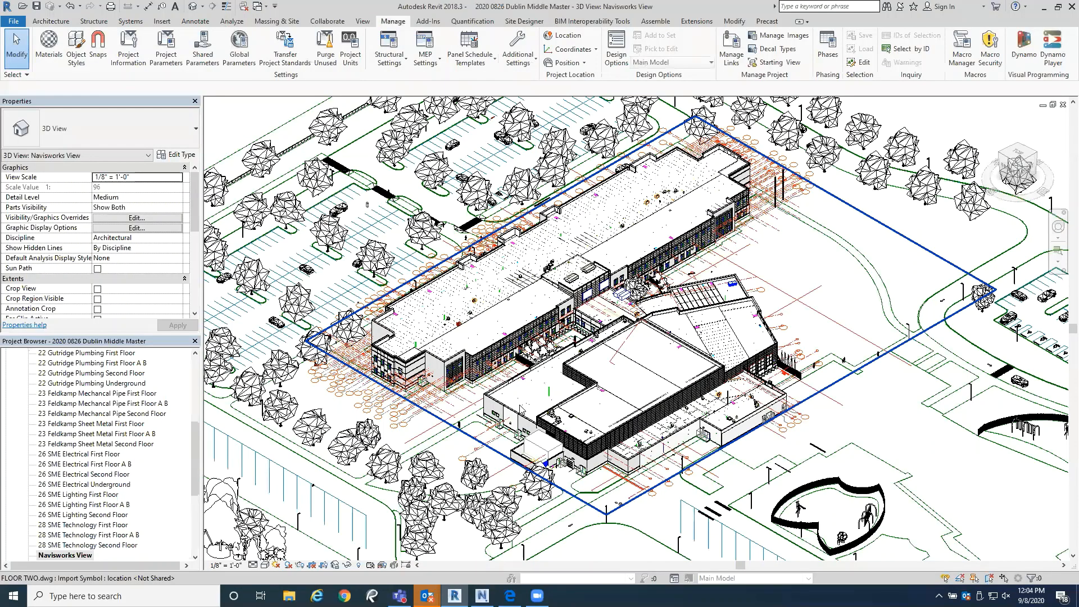
Step: Open the 3D views 00 OHM Architectural, 00 JGSA Structure and 00 EMHT Site one after another
scroll(101, 450, up, 3)
scroll(74, 470, up, 1)
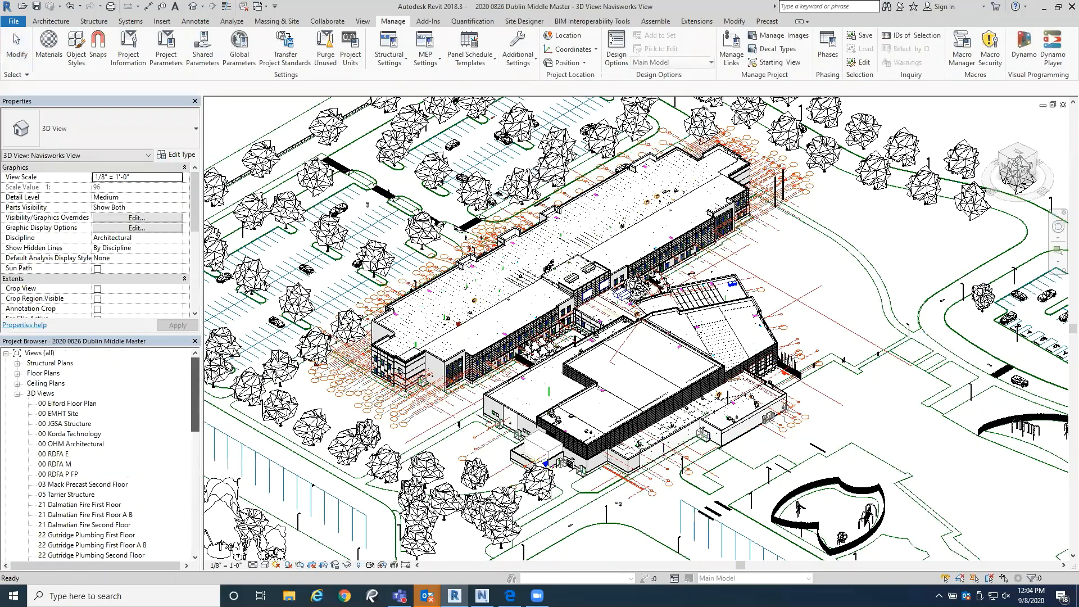
double_click(82, 444)
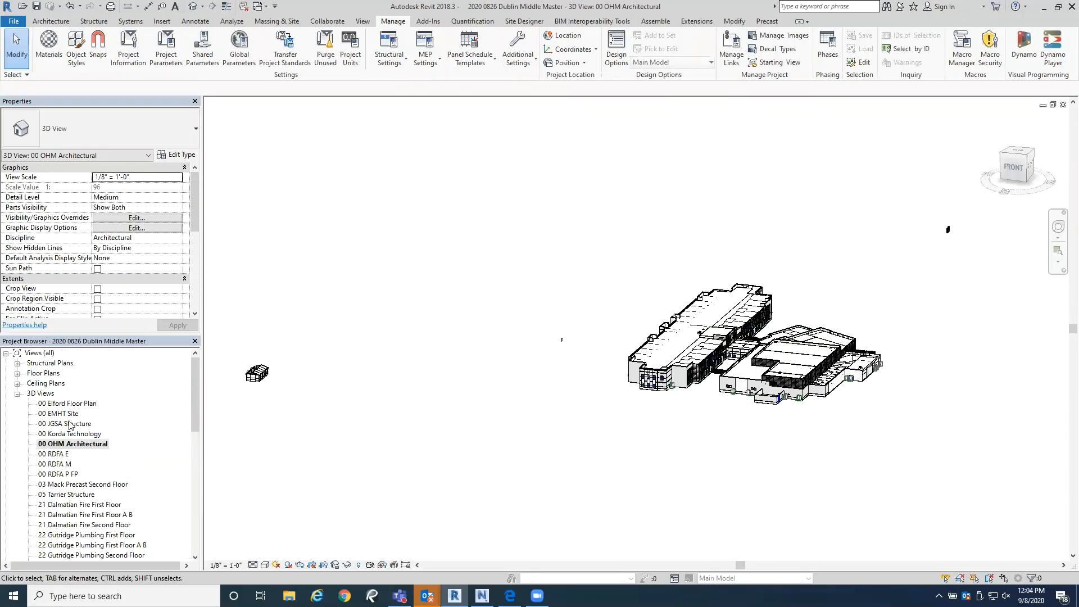
double_click(69, 424)
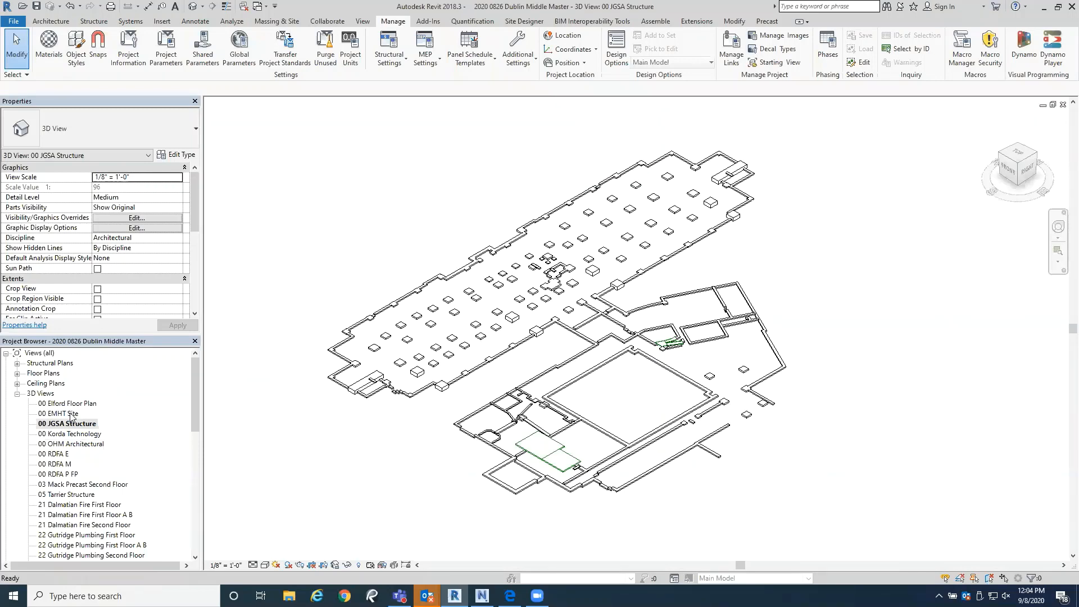
double_click(65, 414)
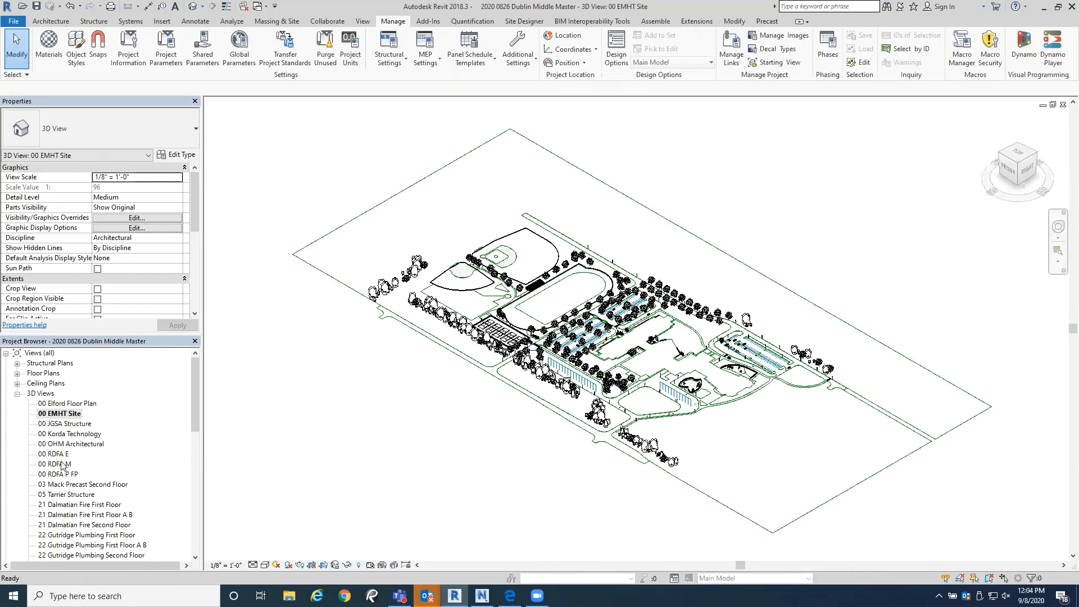
Step: Open the 00 RDFA M and 00 RDFA P FP 3D views and inspect their linked model elements
double_click(56, 465)
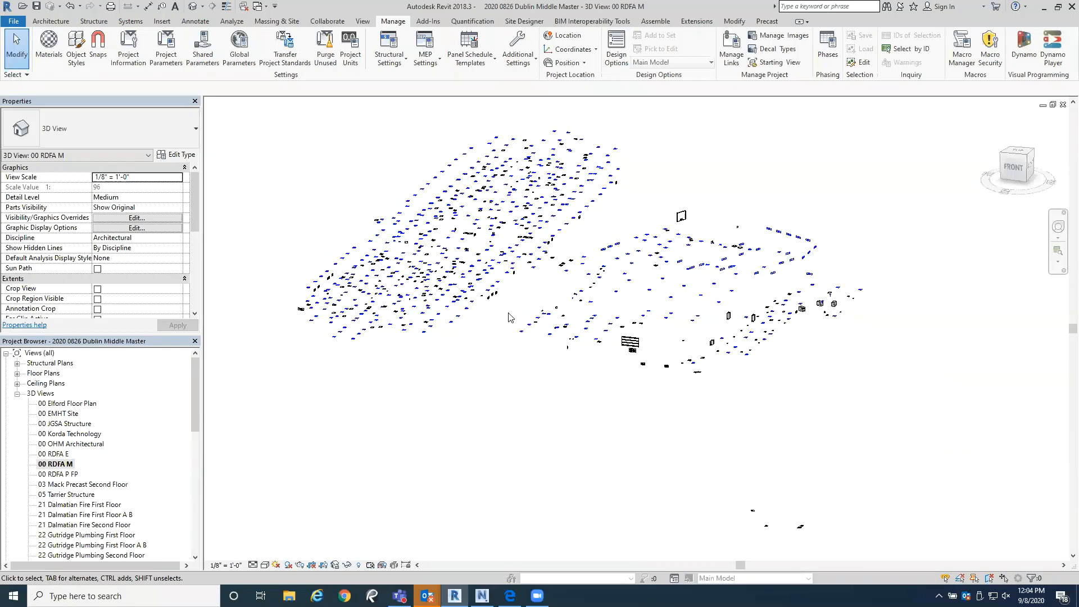
scroll(551, 281, down, 2)
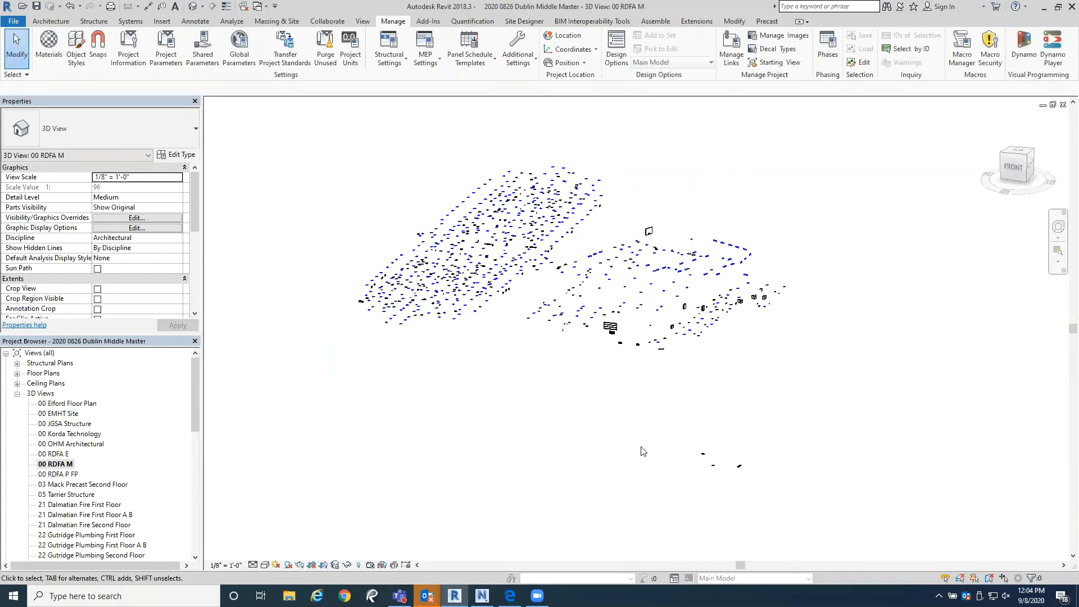
double_click(59, 475)
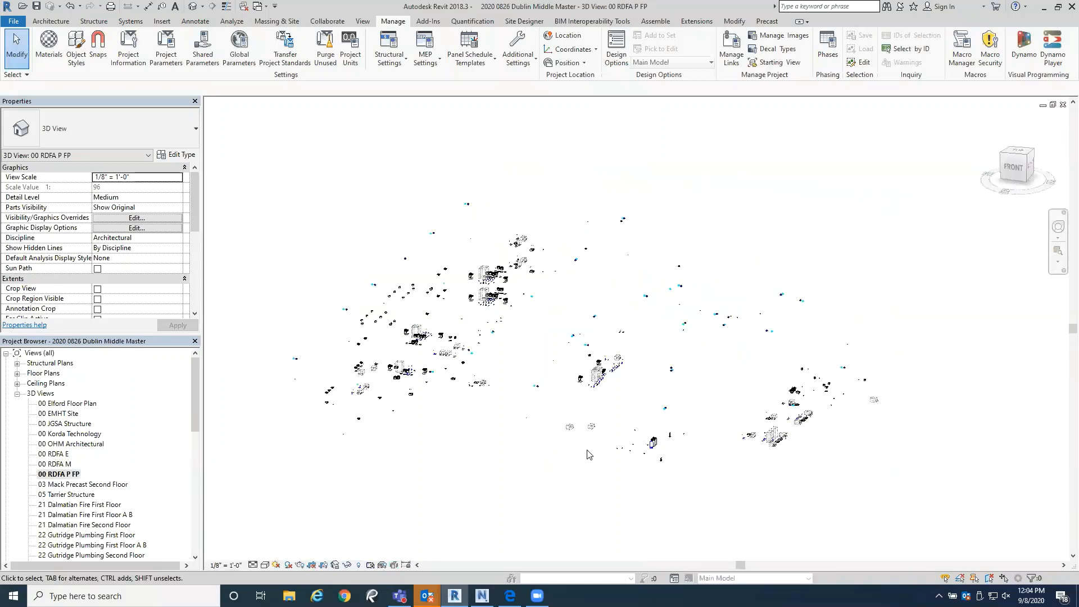
scroll(438, 409, up, 3)
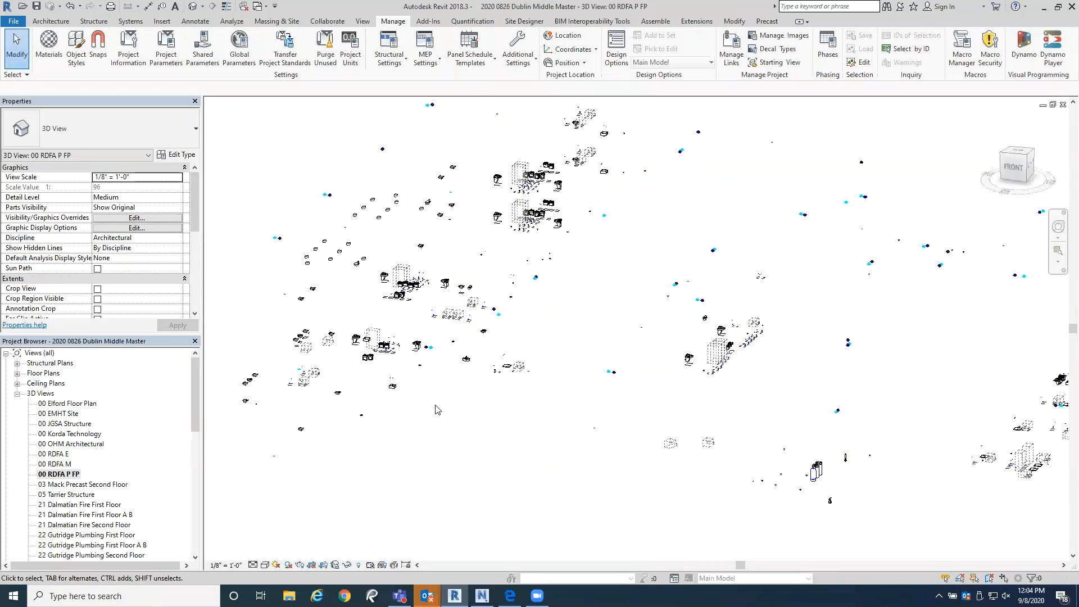
Step: Inspect the linked elements in the 00 RDFA P FP view, and open the 00 RDFA M and 00 RDFA E 3D views
scroll(438, 409, down, 1)
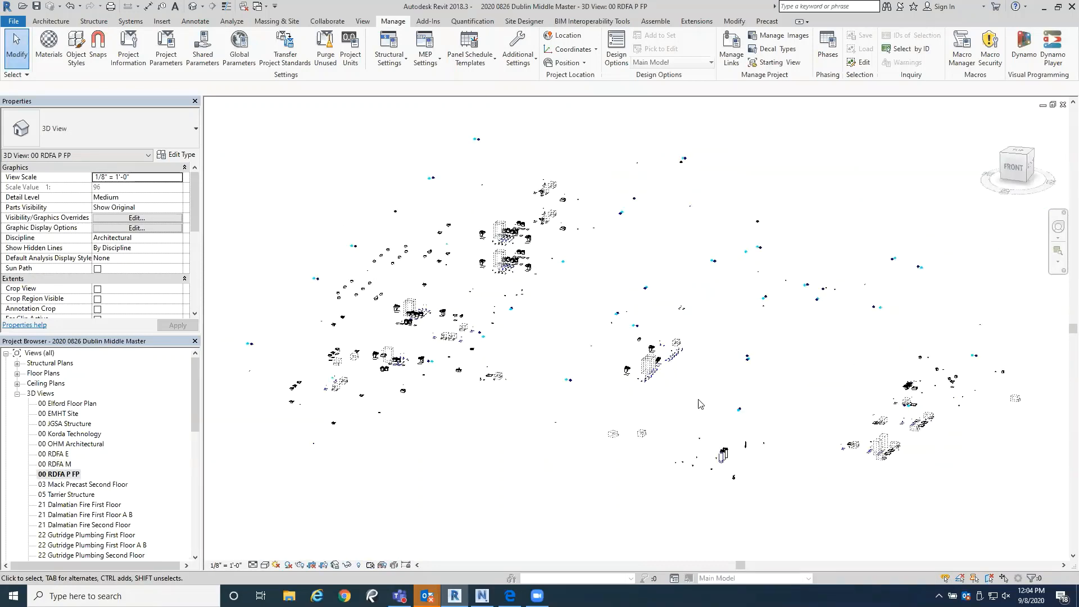
scroll(486, 352, up, 3)
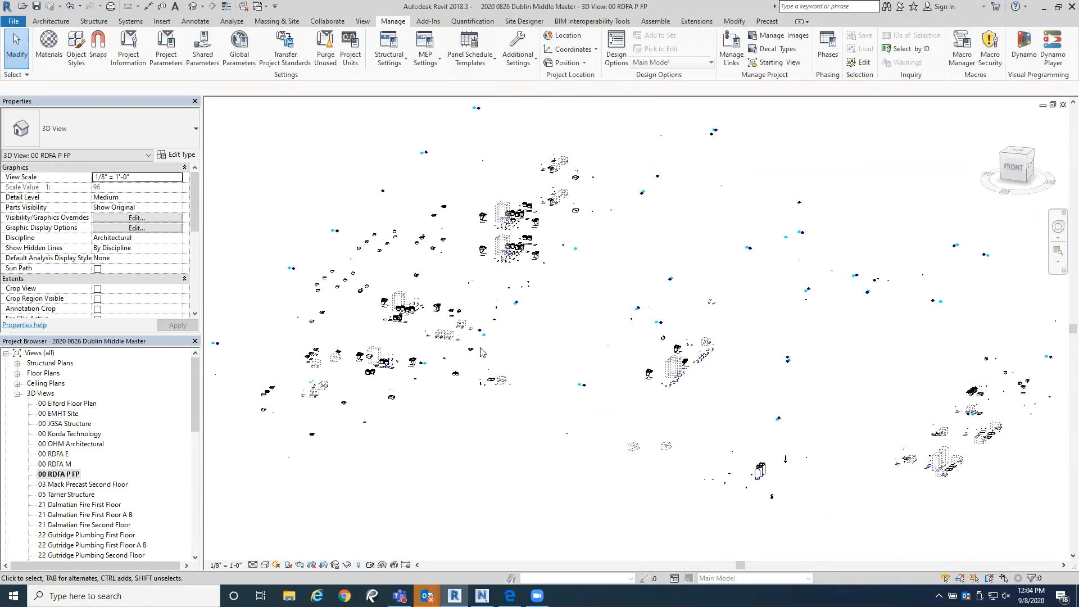
scroll(480, 351, down, 2)
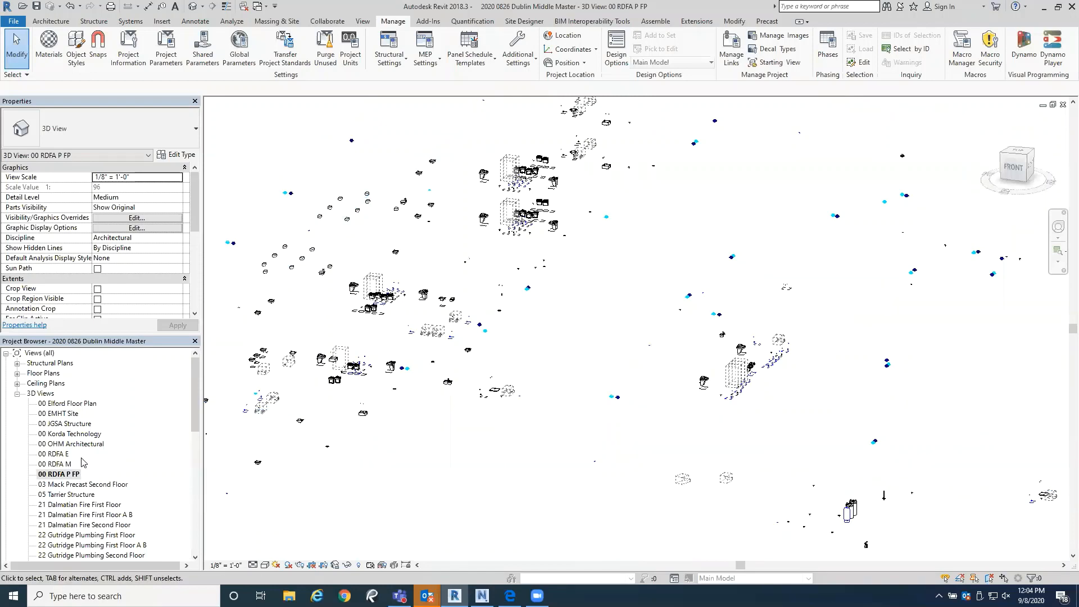
double_click(57, 464)
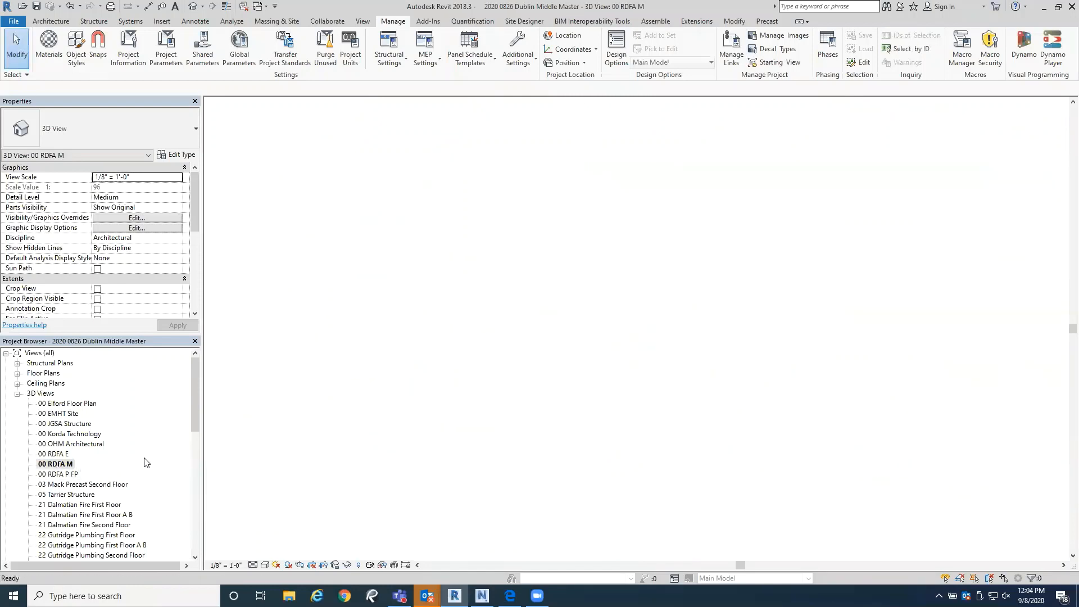
click(53, 454)
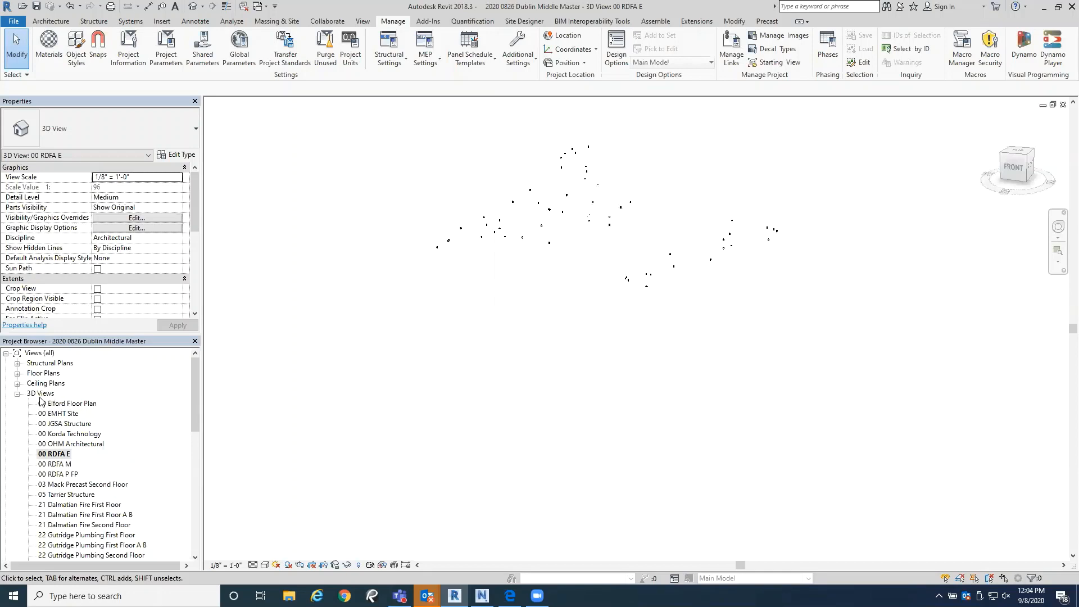
mouse_move(193, 375)
mouse_down()
mouse_move(189, 417)
mouse_move(195, 374)
mouse_up()
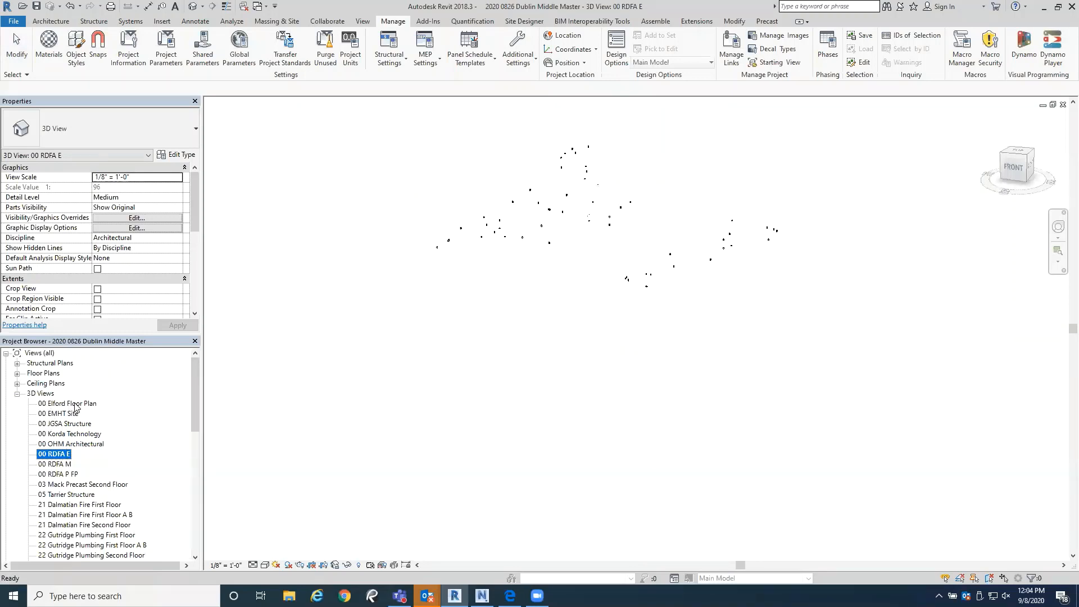
click(77, 404)
click(431, 443)
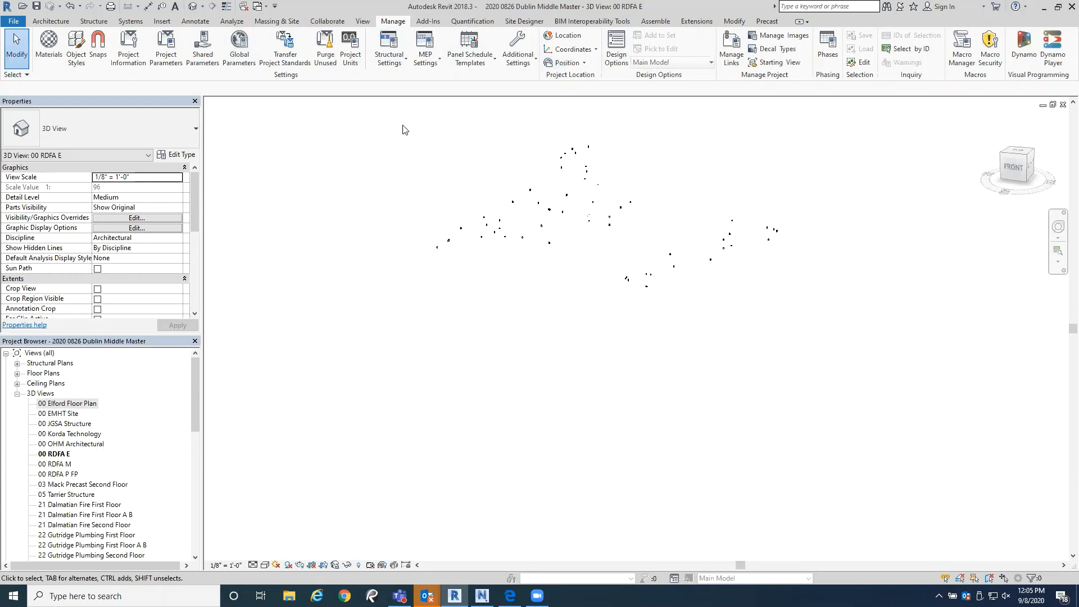
Step: Export the 00 RDFA E view as a Navisworks NWC file named 2020 0826 Dublin Middle Master in the Models folder
click(428, 24)
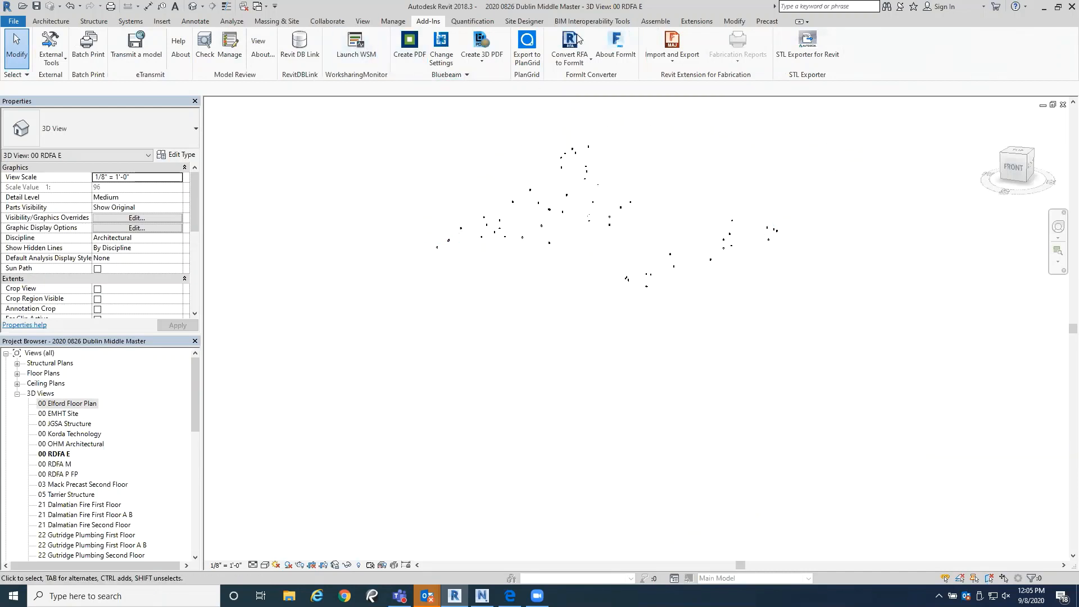
click(14, 22)
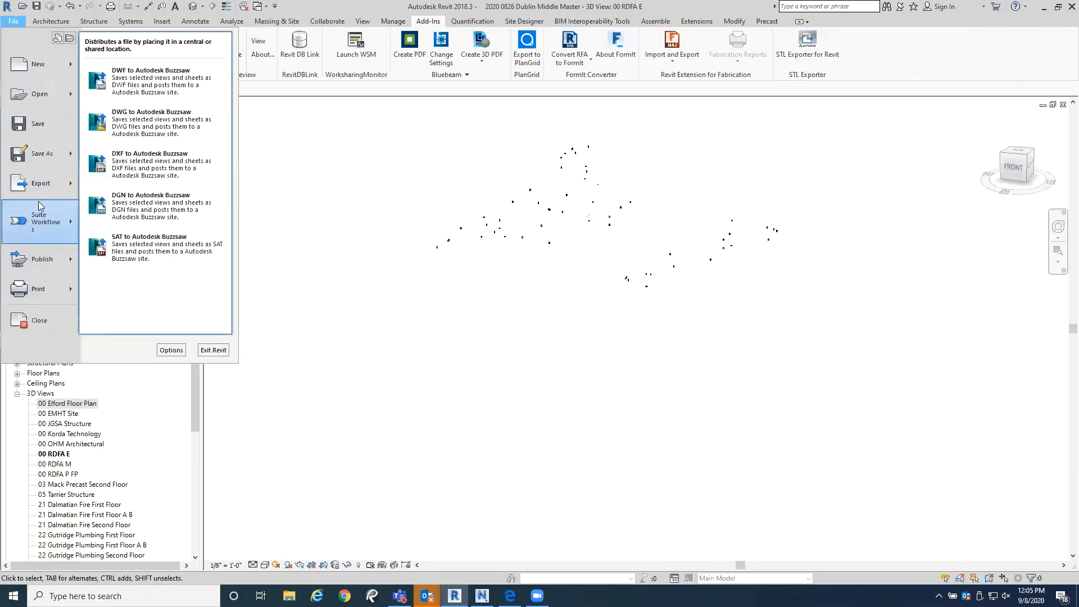
mouse_move(40, 192)
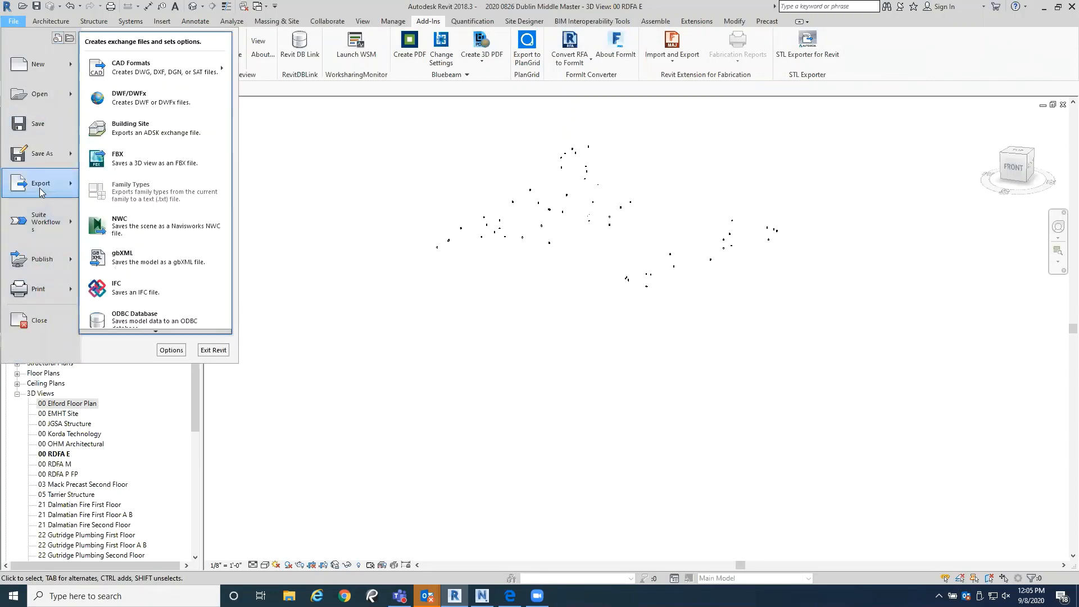
click(129, 227)
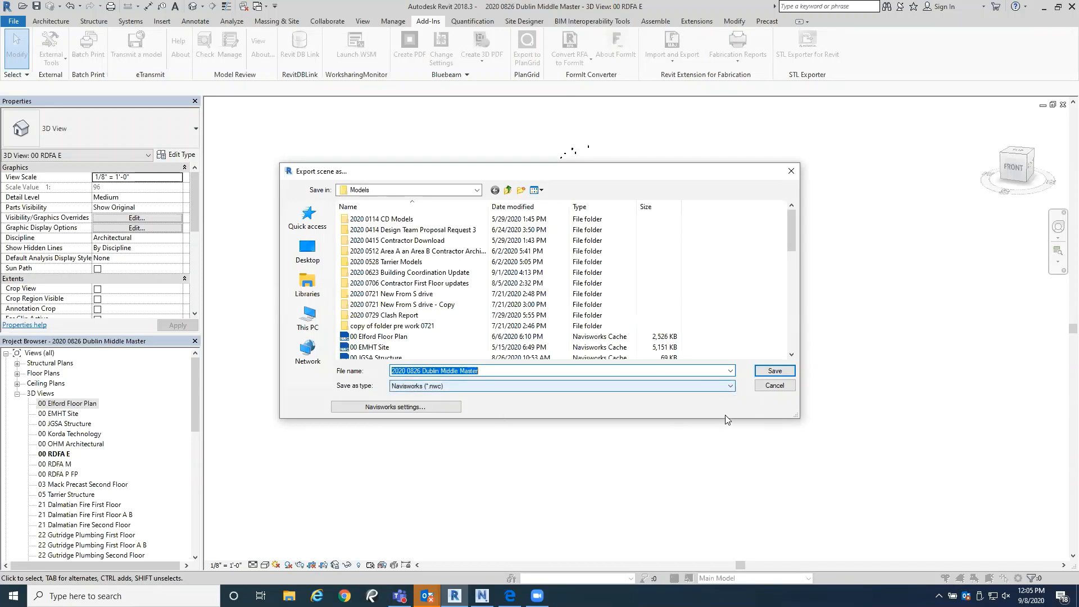
click(774, 371)
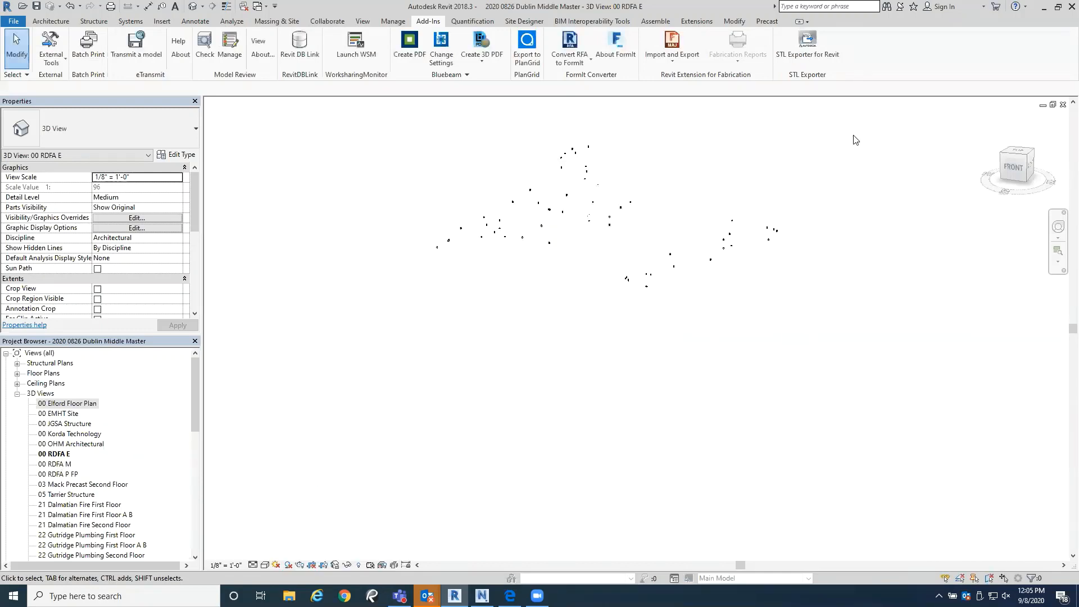
Step: Minimize Revit, close the open Outlook meeting appointment, and return to the Dublin Middle Master project in Revit
click(1044, 7)
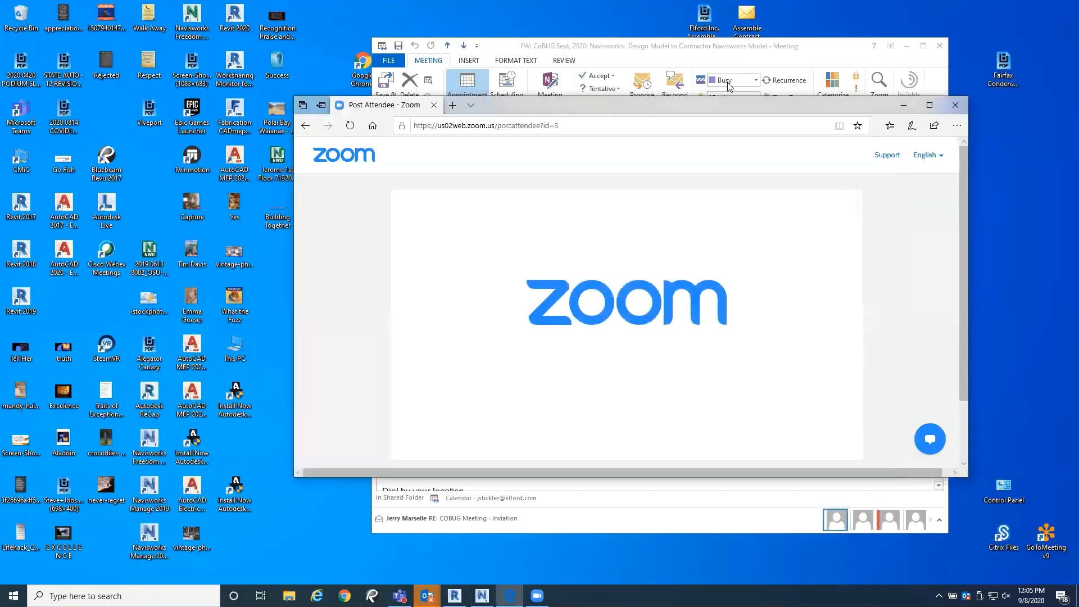
click(775, 45)
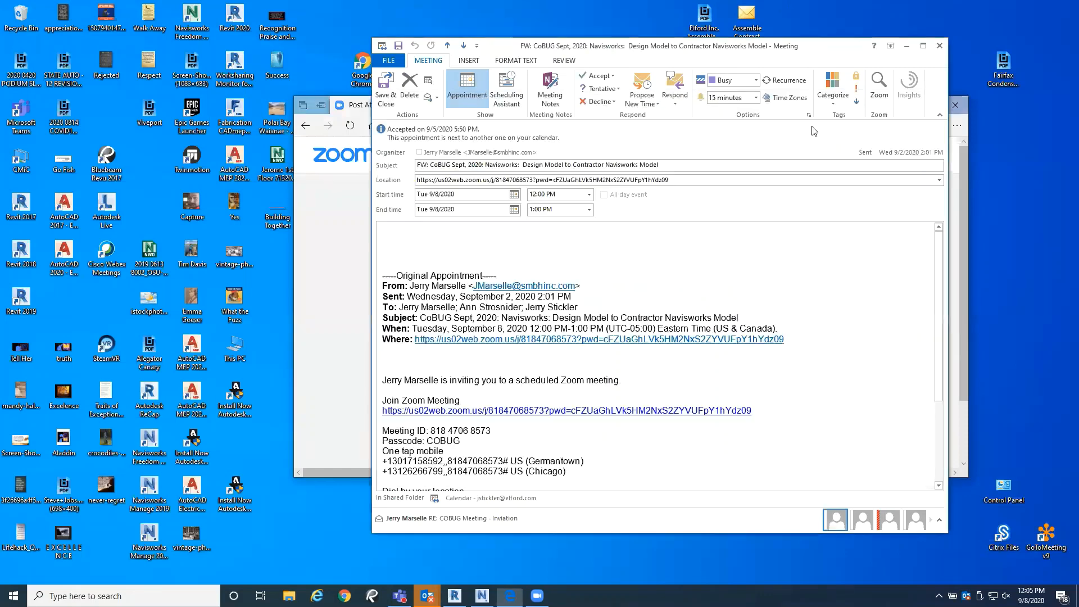
click(939, 46)
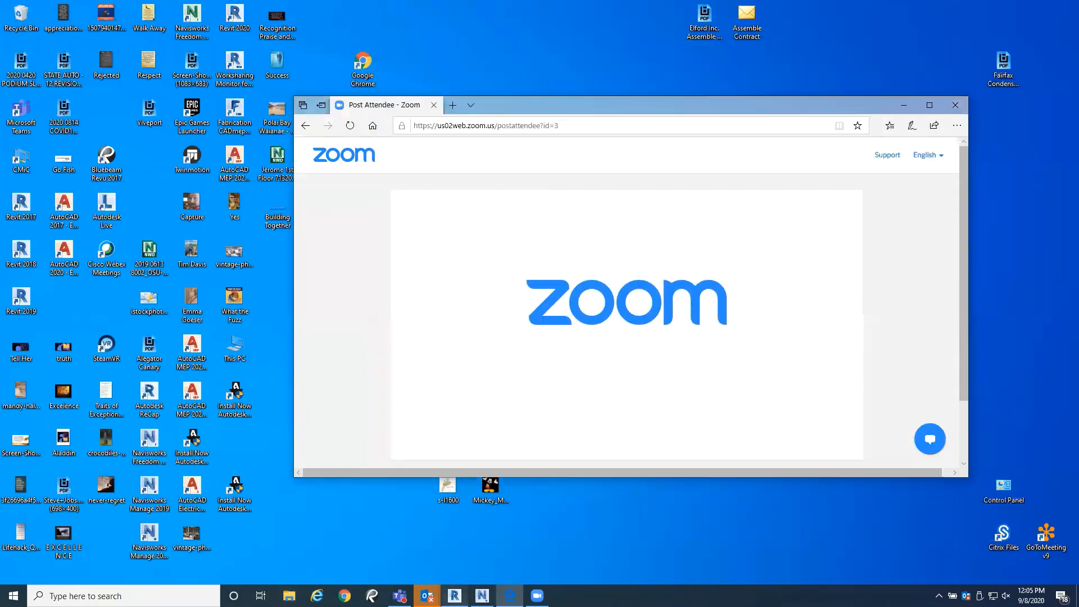
mouse_move(455, 595)
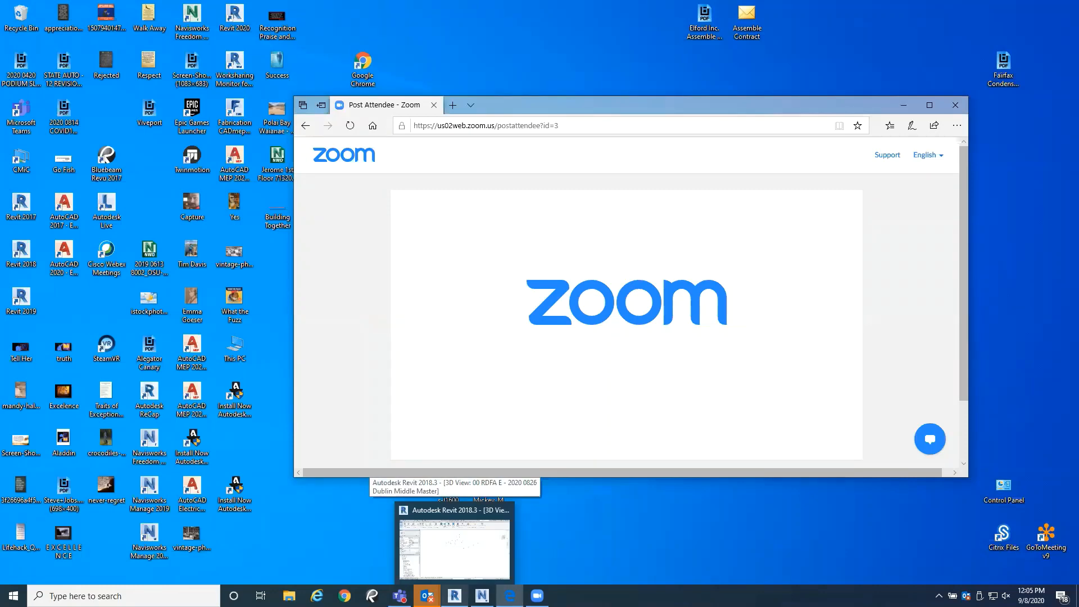
click(455, 542)
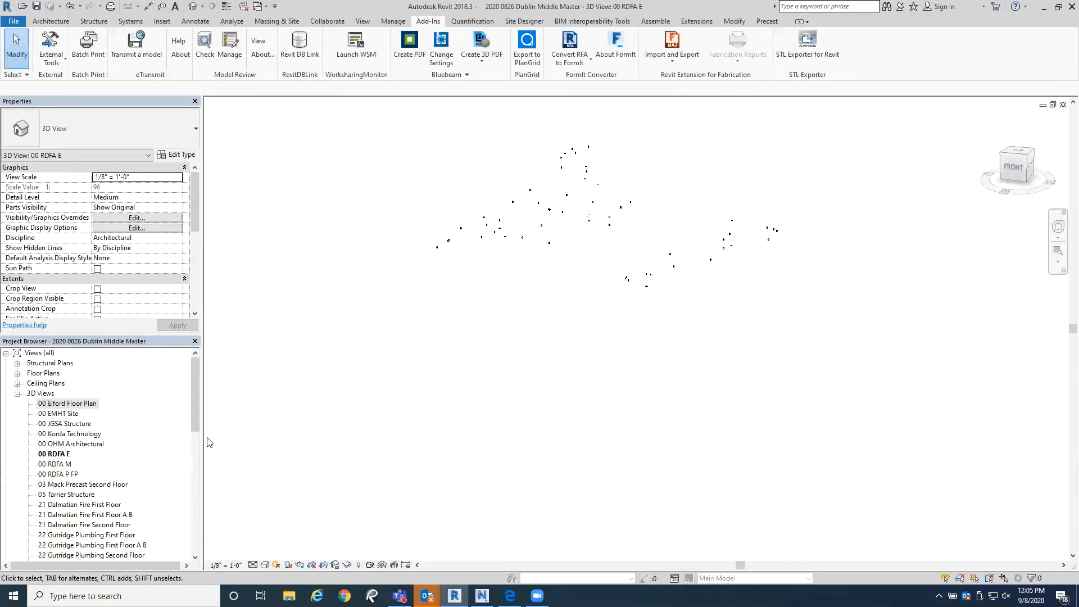
Step: Open the Navisworks View and examine the blue site point marker in the loop in front of the school building
drag(191, 404, 188, 527)
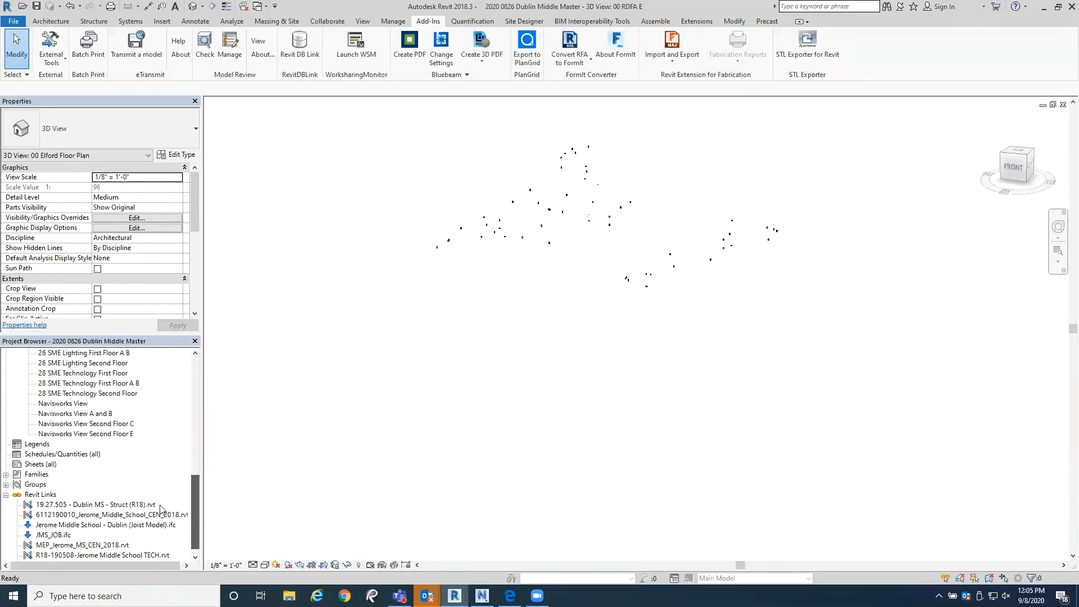
double_click(73, 405)
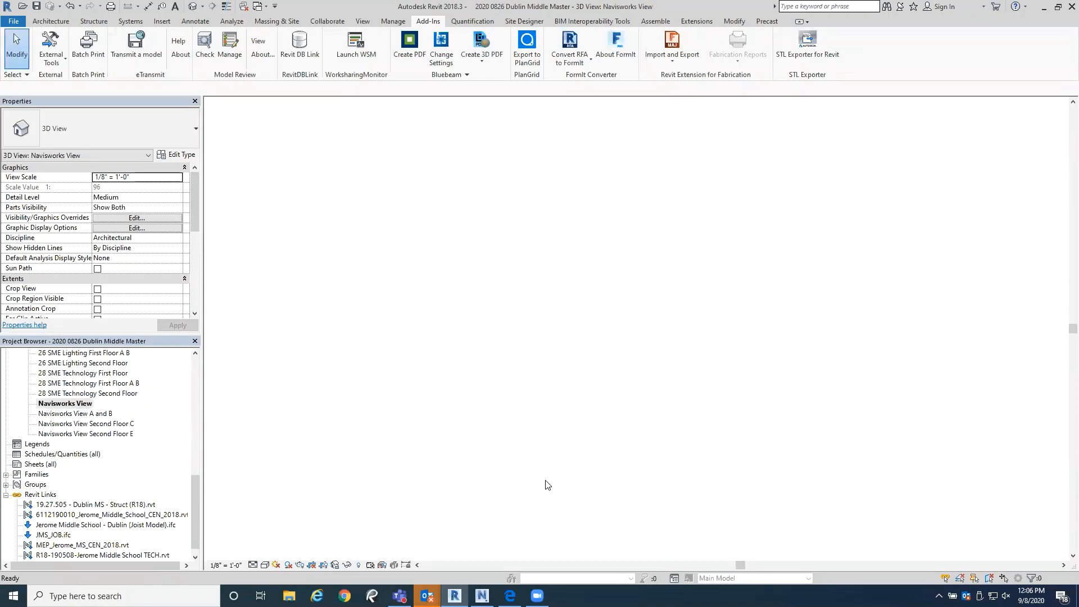
scroll(554, 466, down, 3)
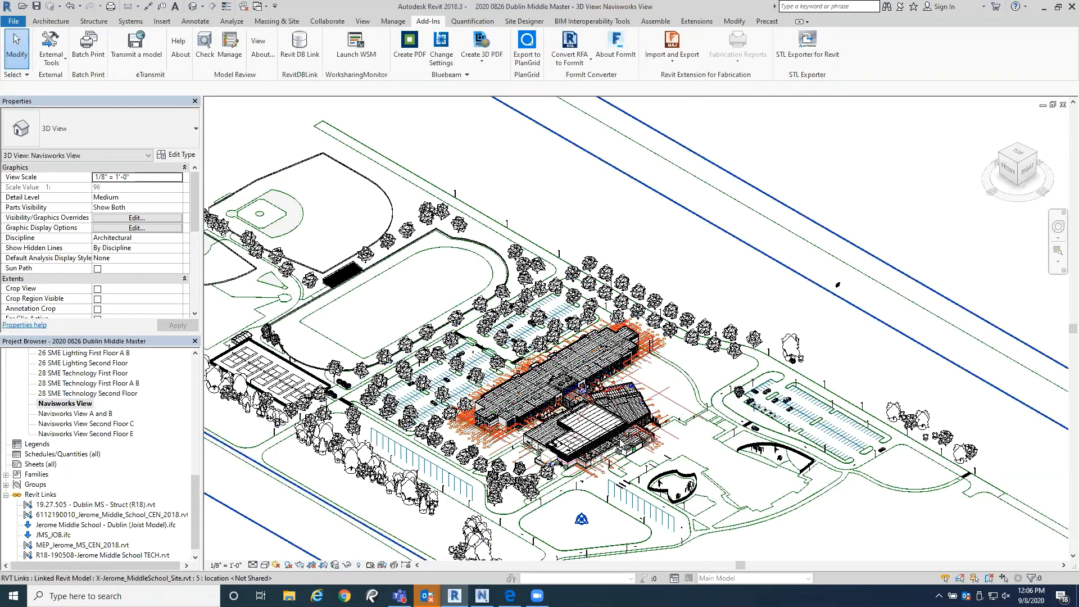
scroll(628, 355, down, 2)
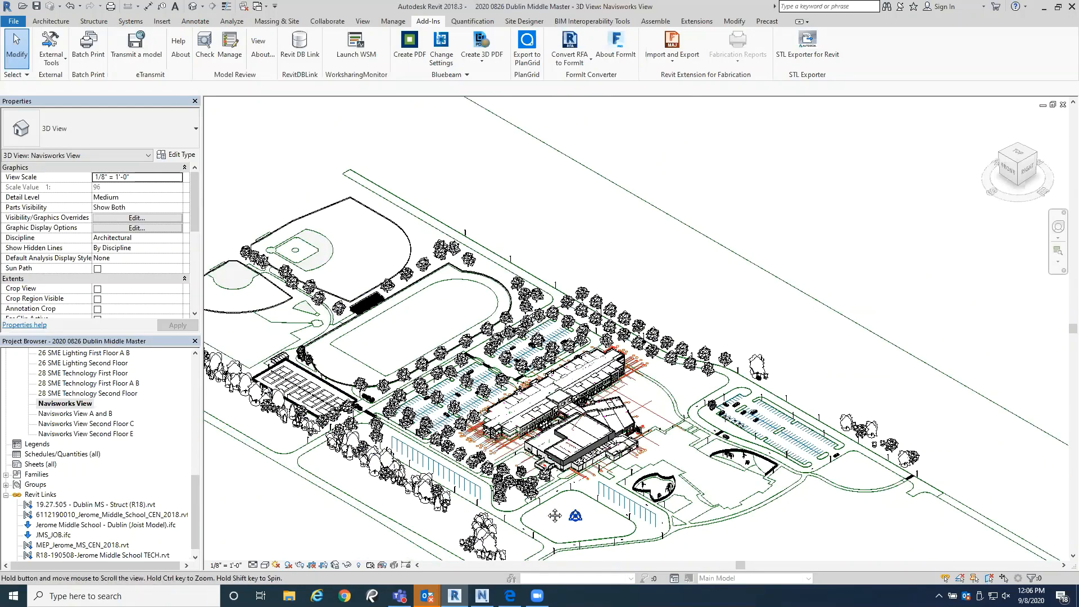
middle_drag(554, 515, 646, 375)
scroll(581, 474, up, 3)
middle_drag(582, 474, 596, 484)
middle_drag(790, 291, 676, 486)
scroll(676, 486, up, 3)
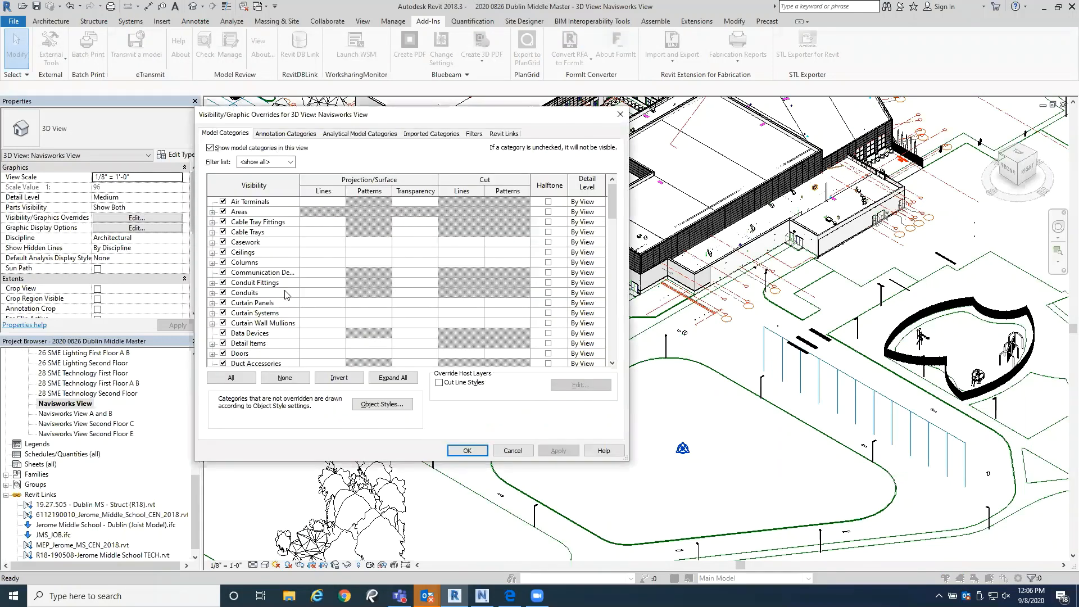
Step: Find the Site category in the view's Visibility/Graphic Overrides, expand it and select the Project Base Point subcategory
scroll(285, 334, down, 3)
scroll(285, 334, down, 8)
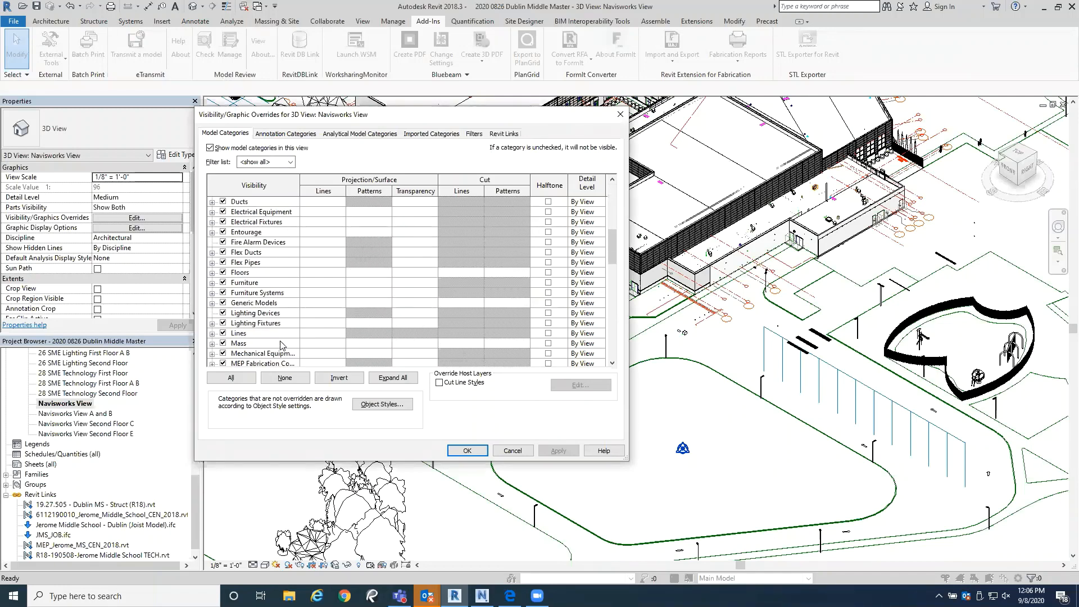
scroll(283, 344, down, 4)
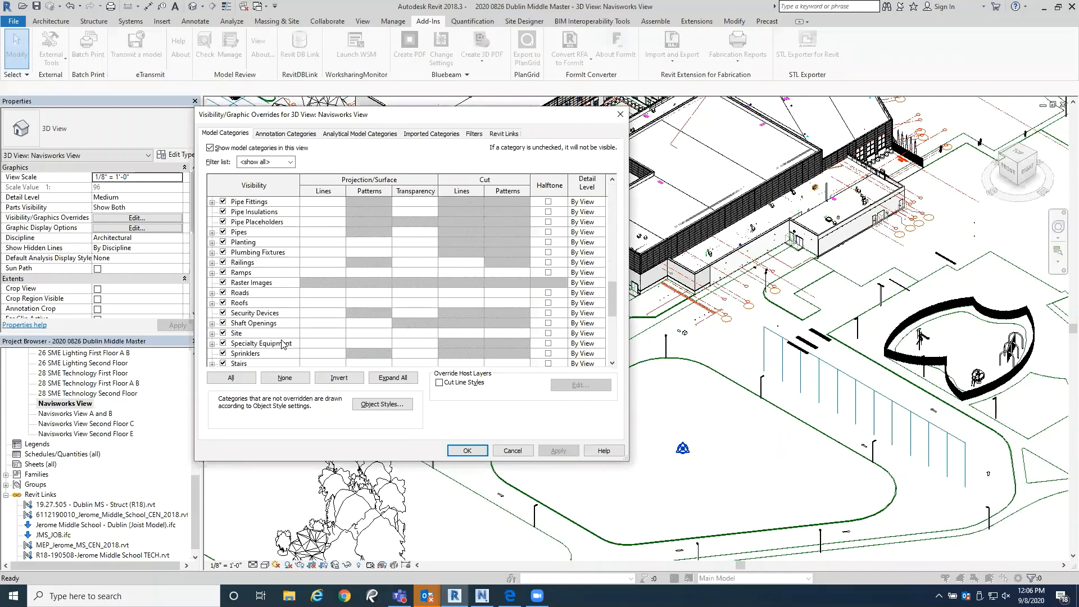
click(212, 334)
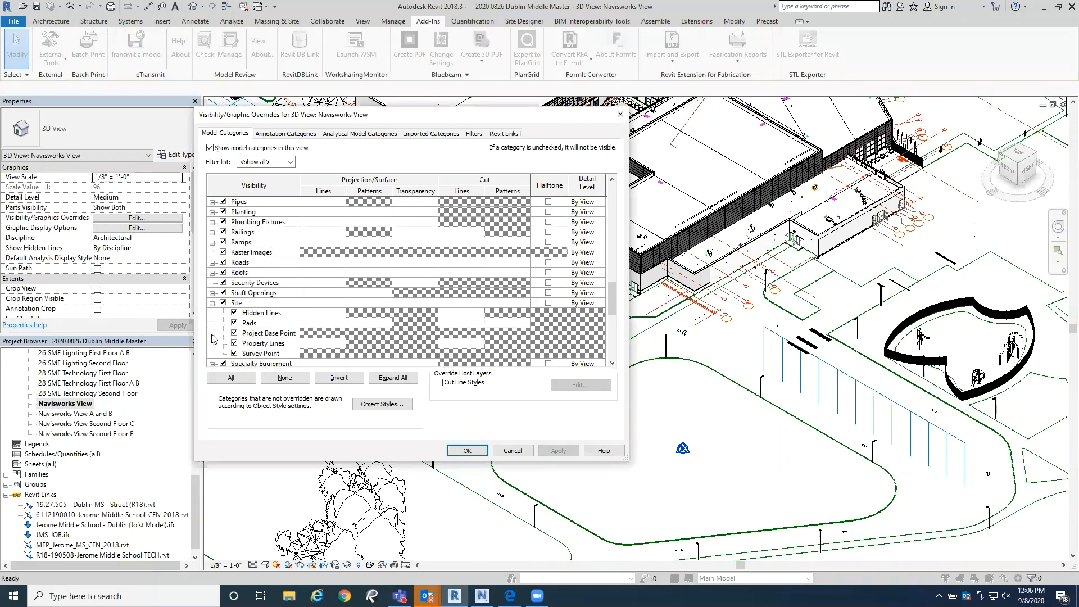
scroll(277, 355, down, 2)
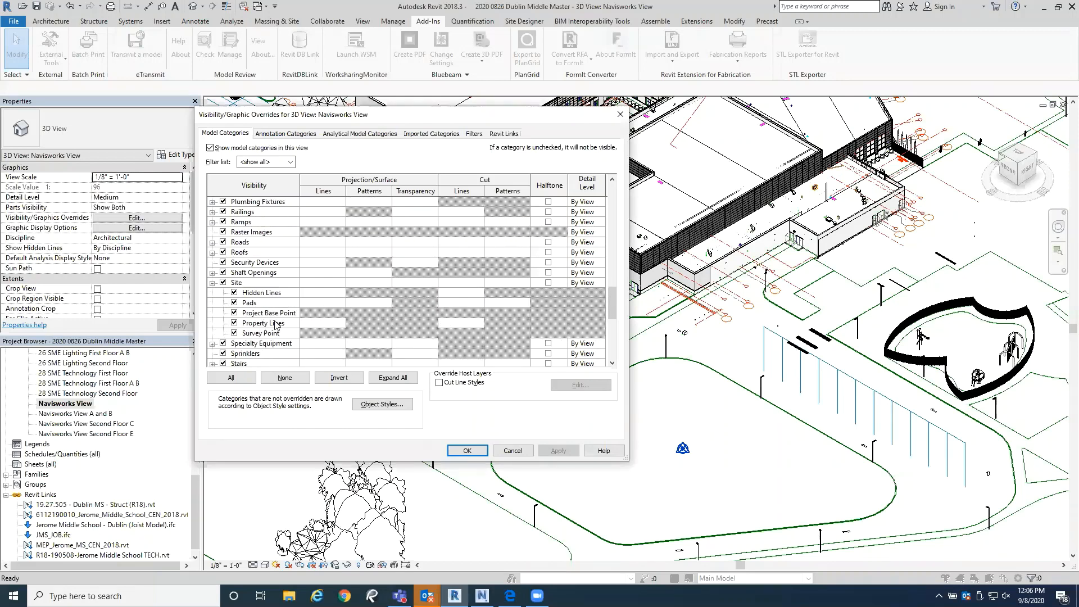
click(277, 314)
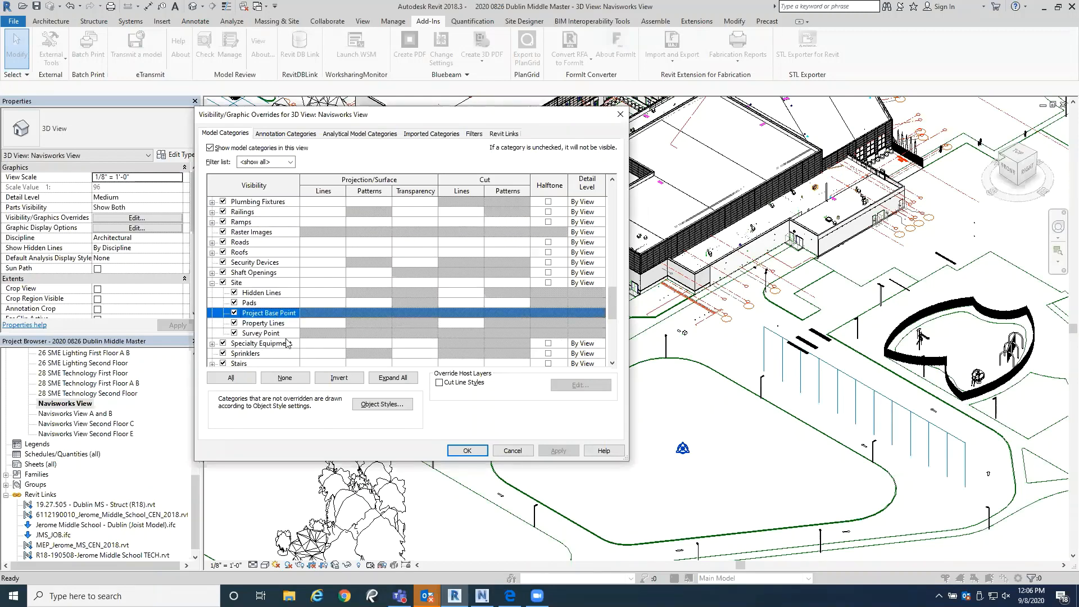
Step: Toggle the visibility of the Project Base Point and Survey Point subcategories several times, and discard the override changes
click(234, 313)
click(234, 333)
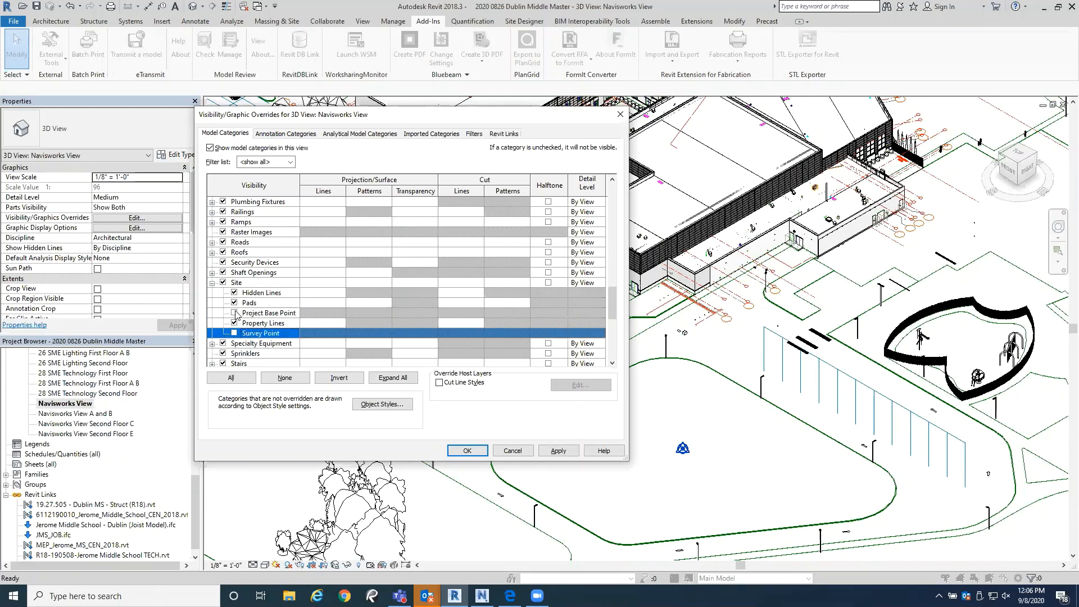
click(234, 313)
click(234, 333)
click(234, 313)
click(234, 333)
click(234, 313)
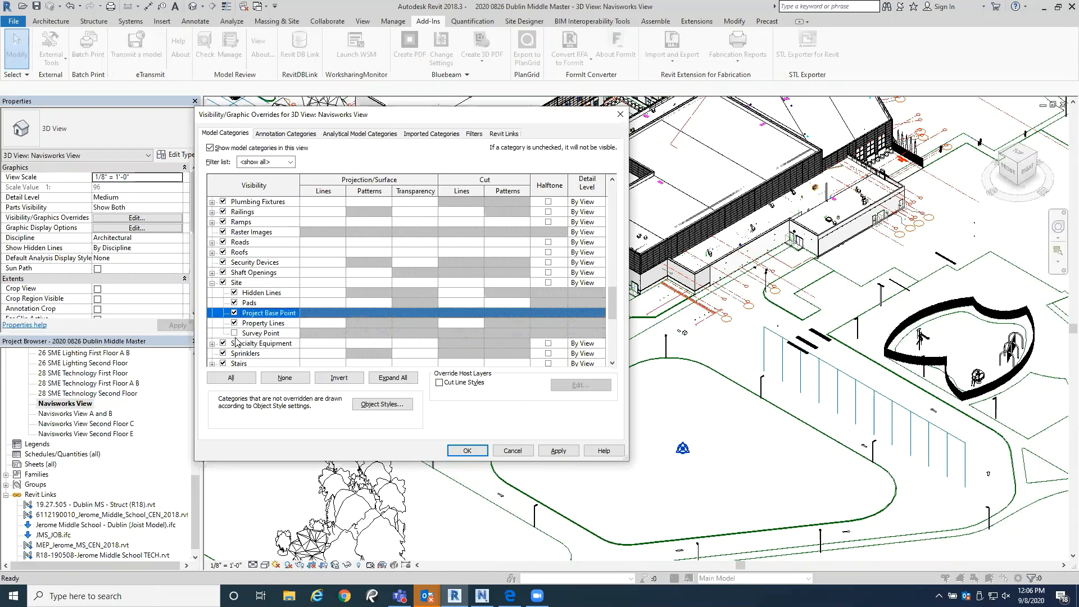
click(235, 333)
click(235, 313)
click(235, 333)
click(235, 313)
click(235, 334)
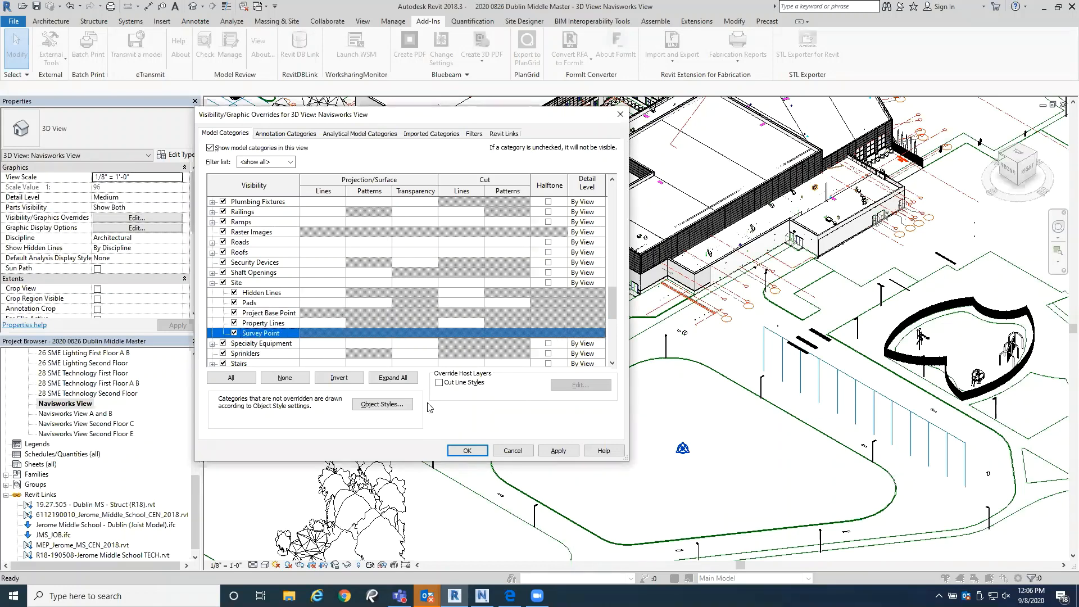
click(511, 451)
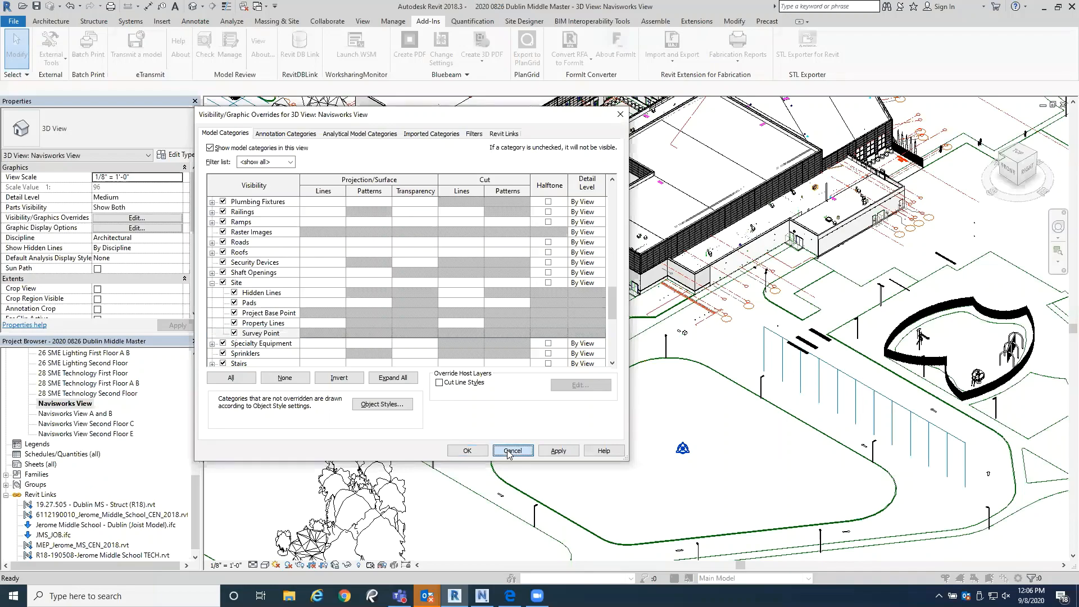
Step: Turn off the Property Lines and Survey Point subcategories of Site in the Navisworks View's Visibility/Graphic Overrides and apply the change
scroll(567, 373, down, 1)
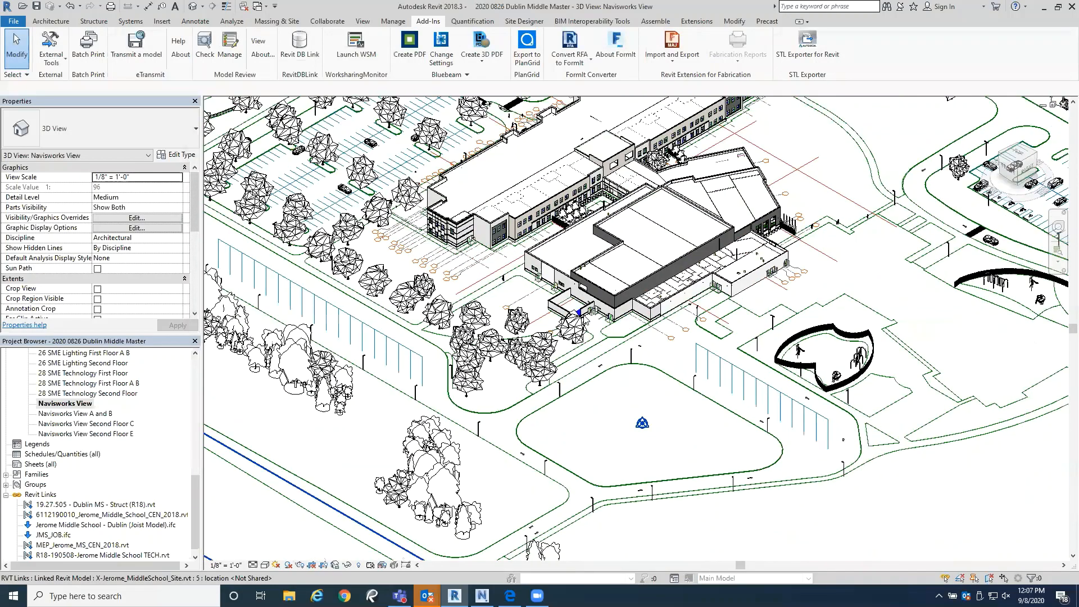
middle_drag(587, 313, 585, 397)
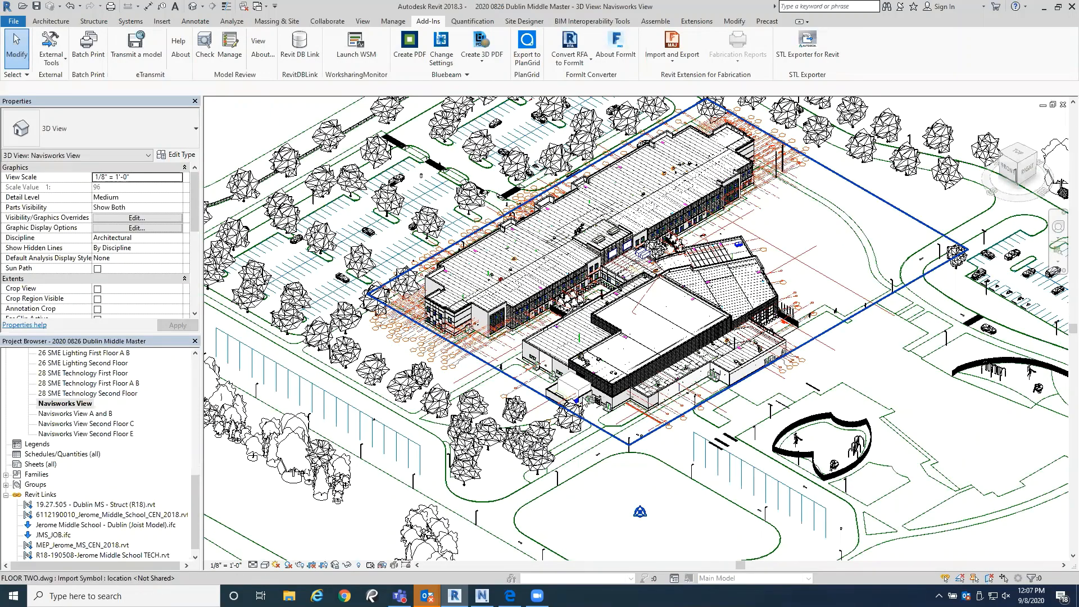
key(v)
key(g)
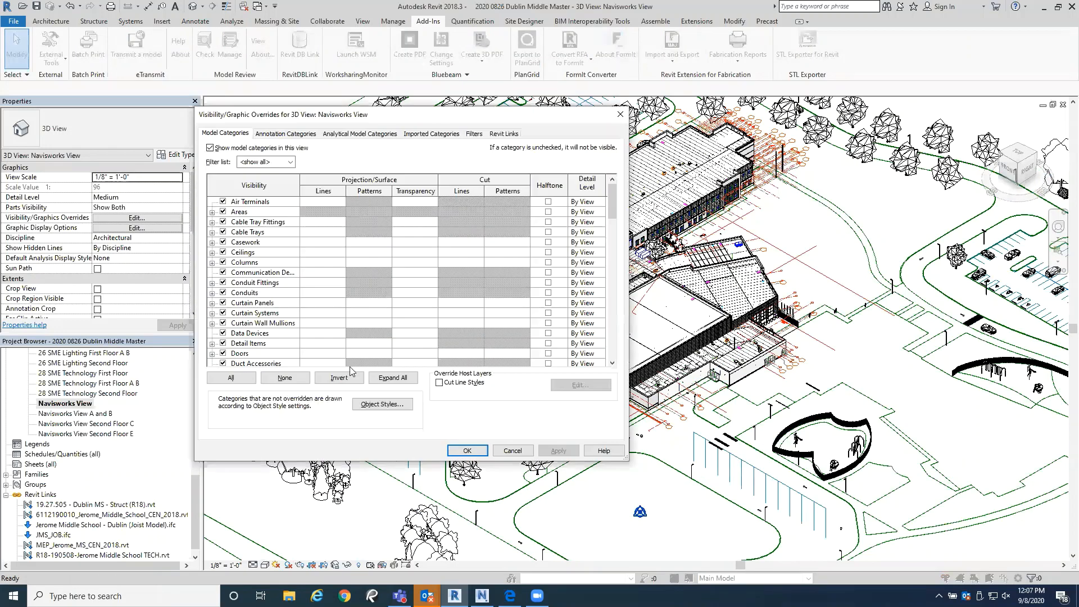
scroll(326, 318, down, 1)
scroll(278, 335, down, 9)
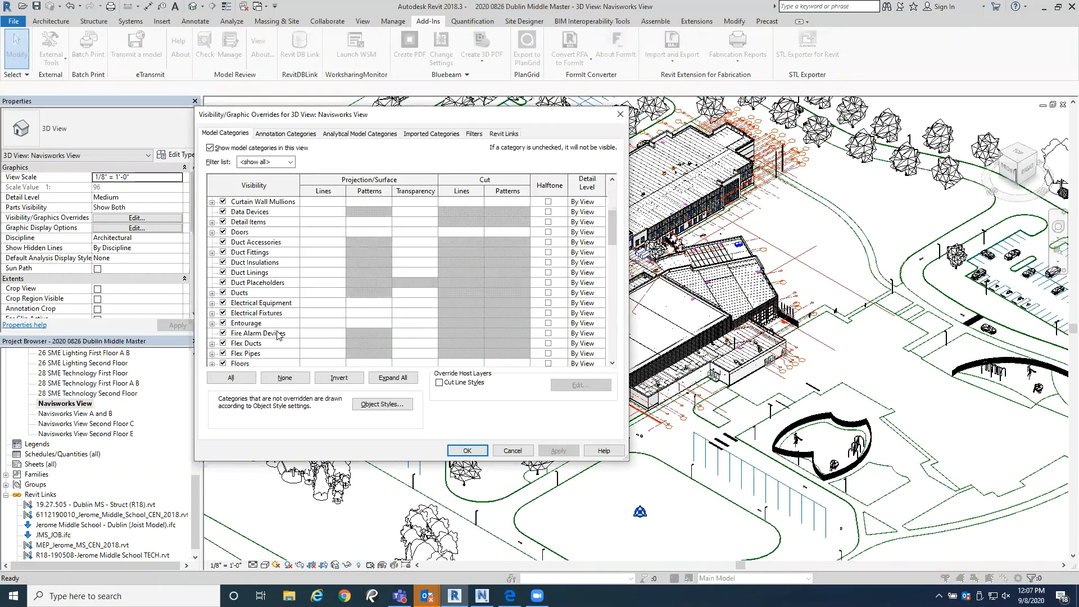
scroll(315, 342, down, 3)
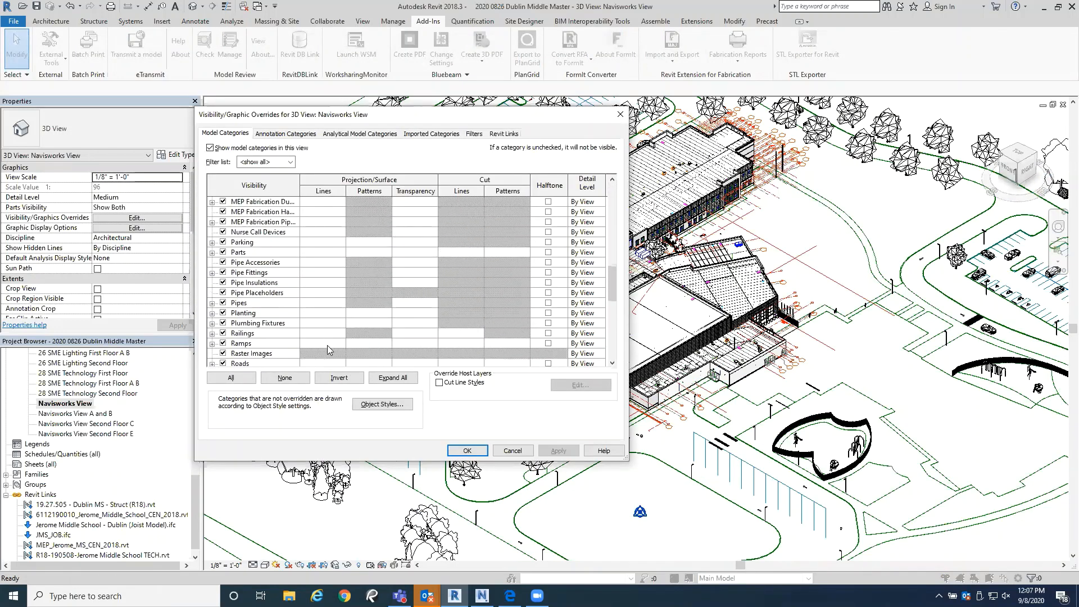
scroll(308, 336, down, 4)
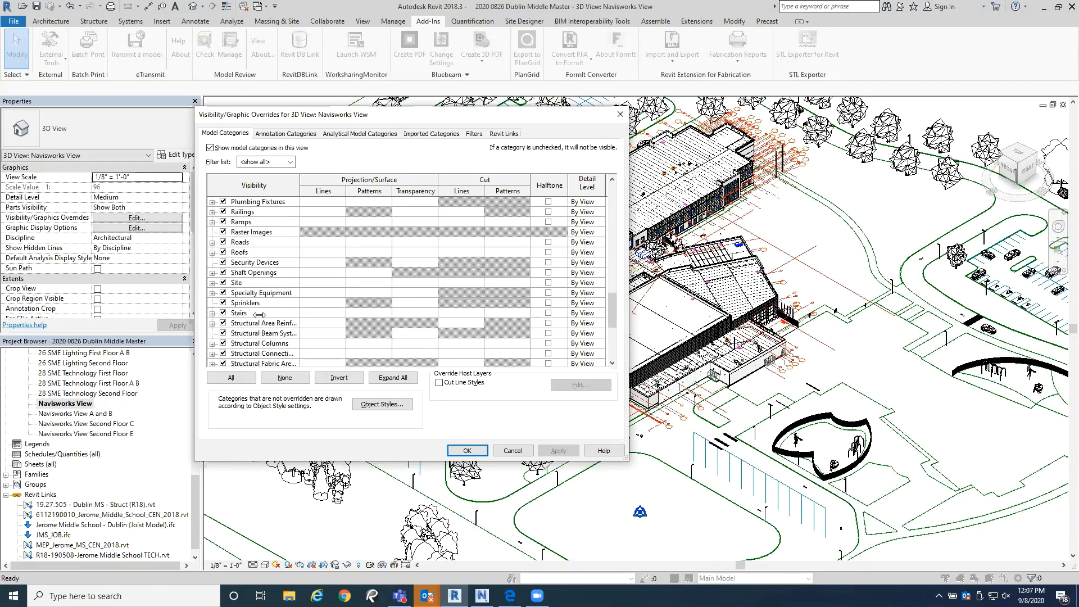
click(212, 282)
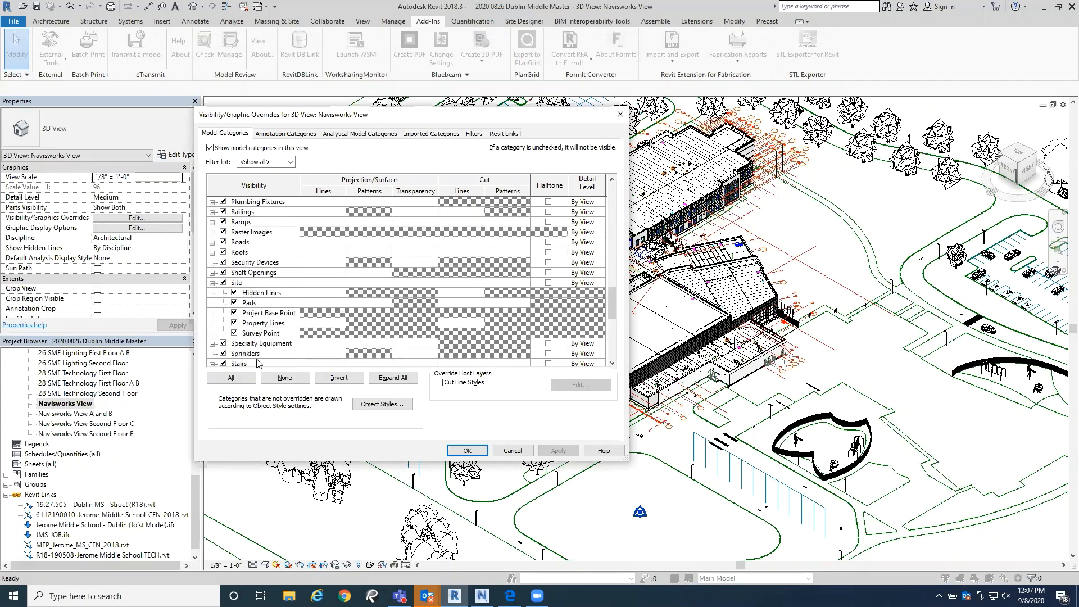
click(234, 323)
click(235, 333)
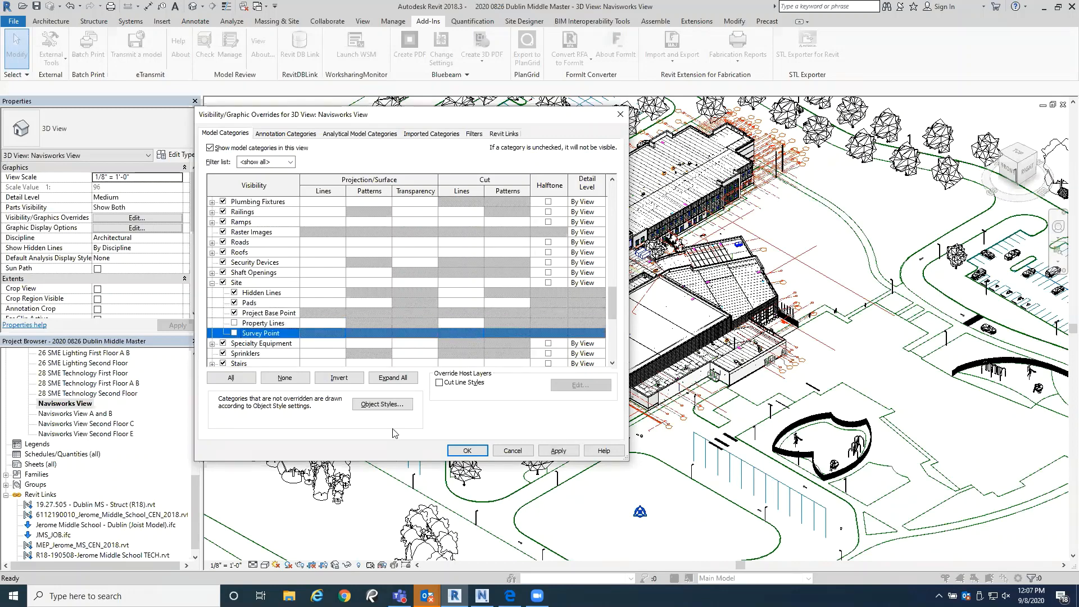
click(467, 450)
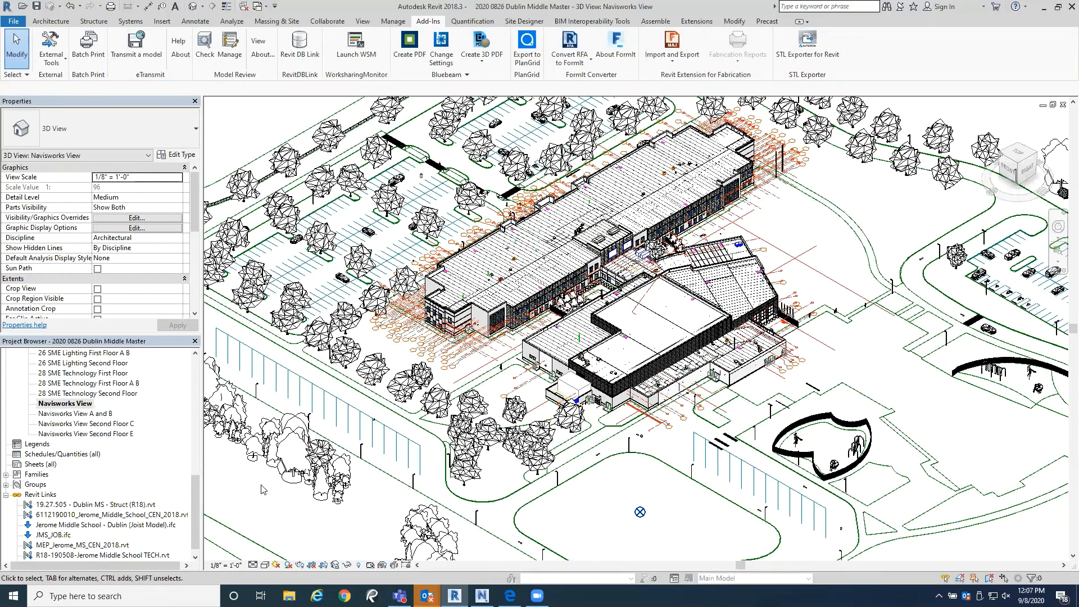
Step: Find the 05 Tarrier Structure view among the project's 3D views and open it
drag(195, 490, 201, 381)
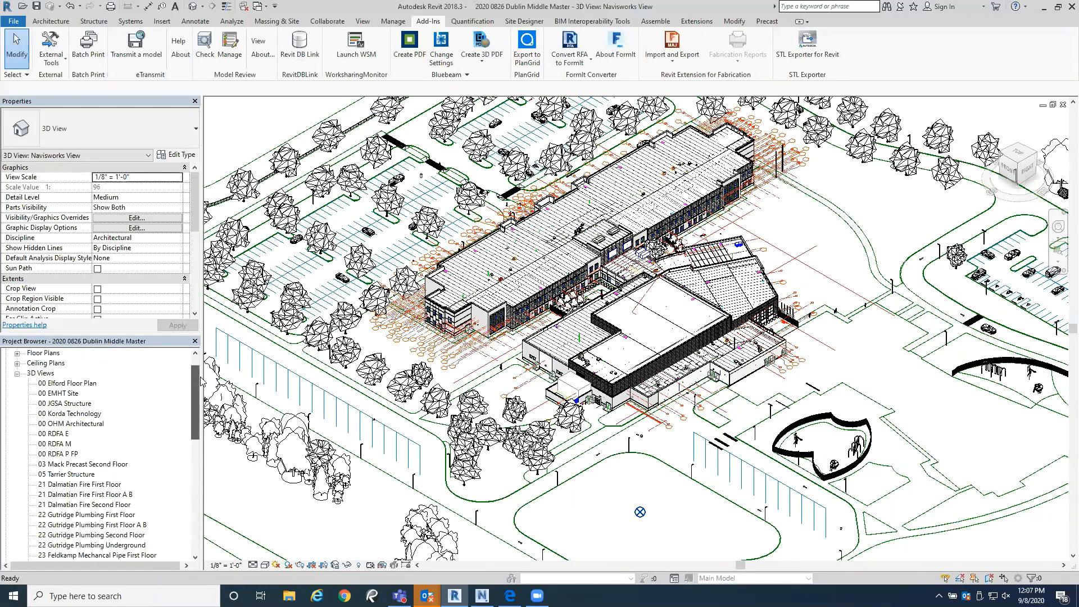
scroll(88, 471, down, 1)
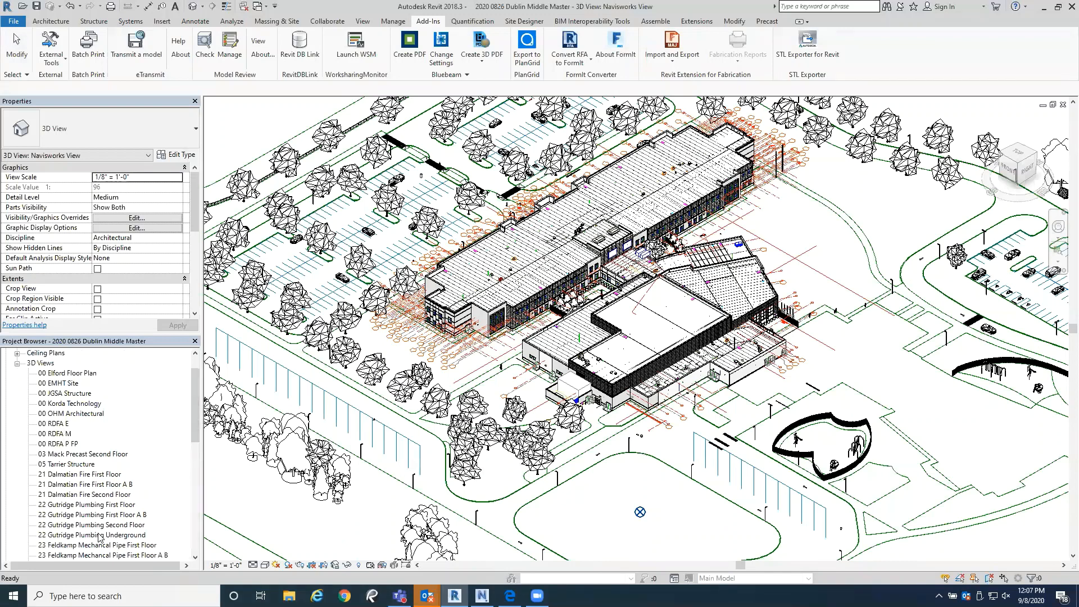
click(77, 465)
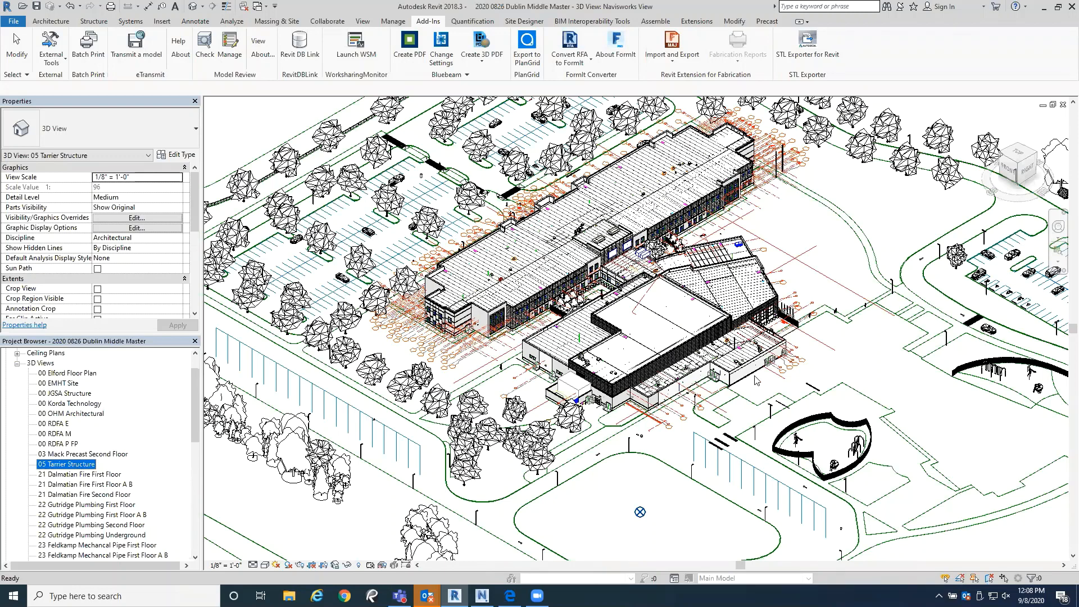
double_click(73, 467)
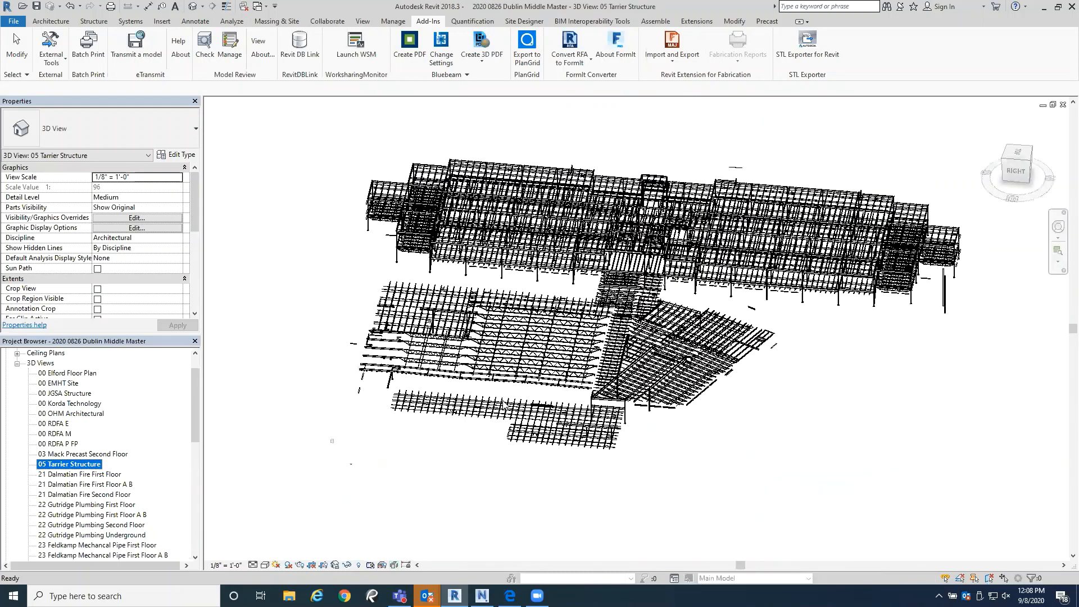
click(525, 476)
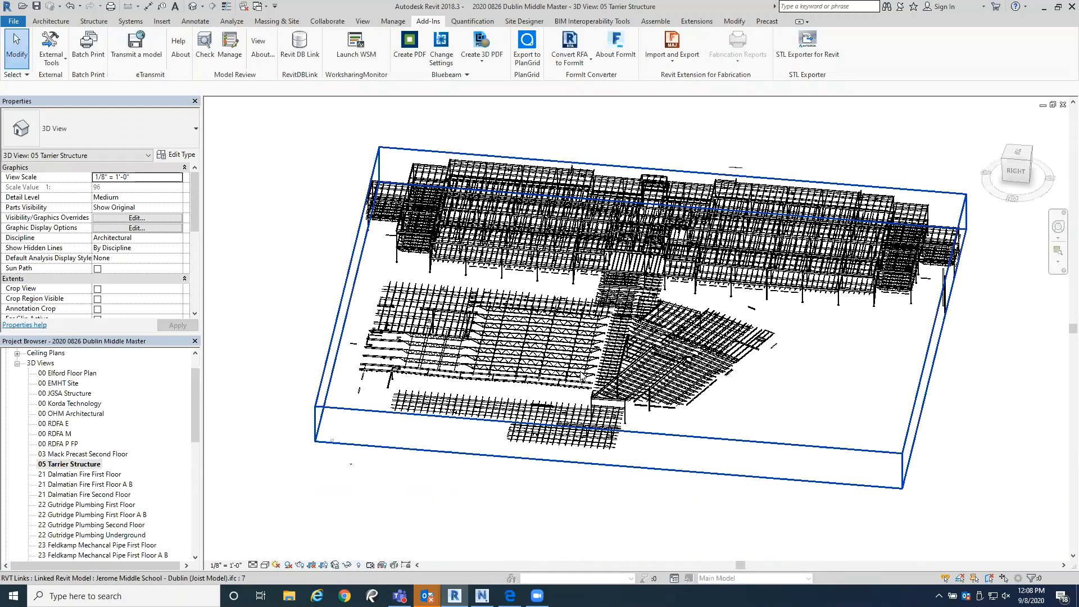
Step: Examine the steel framing and roof joists of the school in the Tarrier Structure view, close up and from different angles
scroll(582, 368, up, 5)
scroll(582, 368, down, 4)
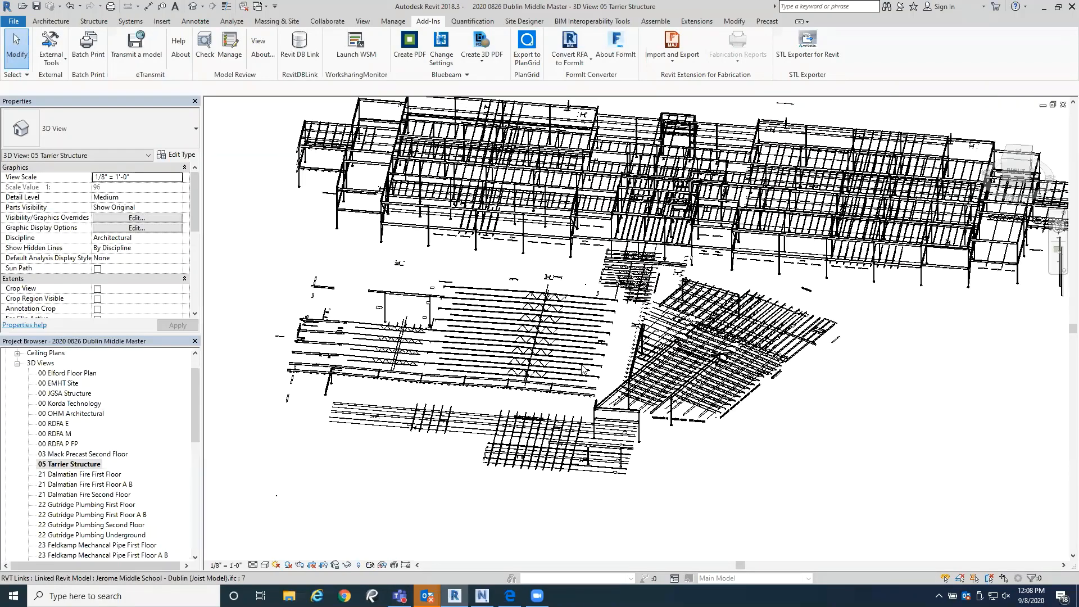
scroll(582, 368, down, 1)
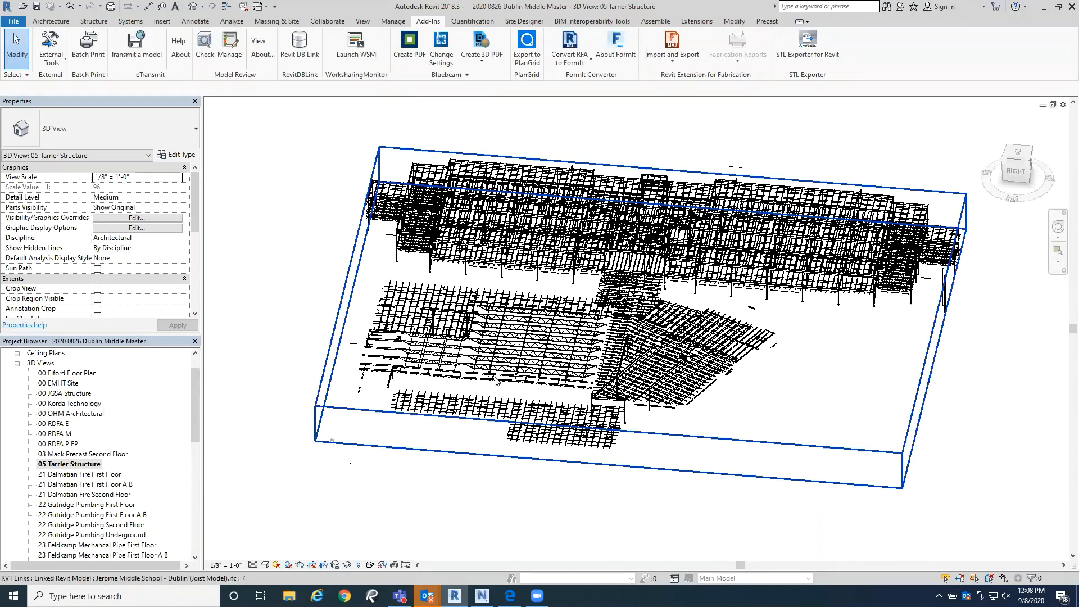
scroll(561, 363, up, 5)
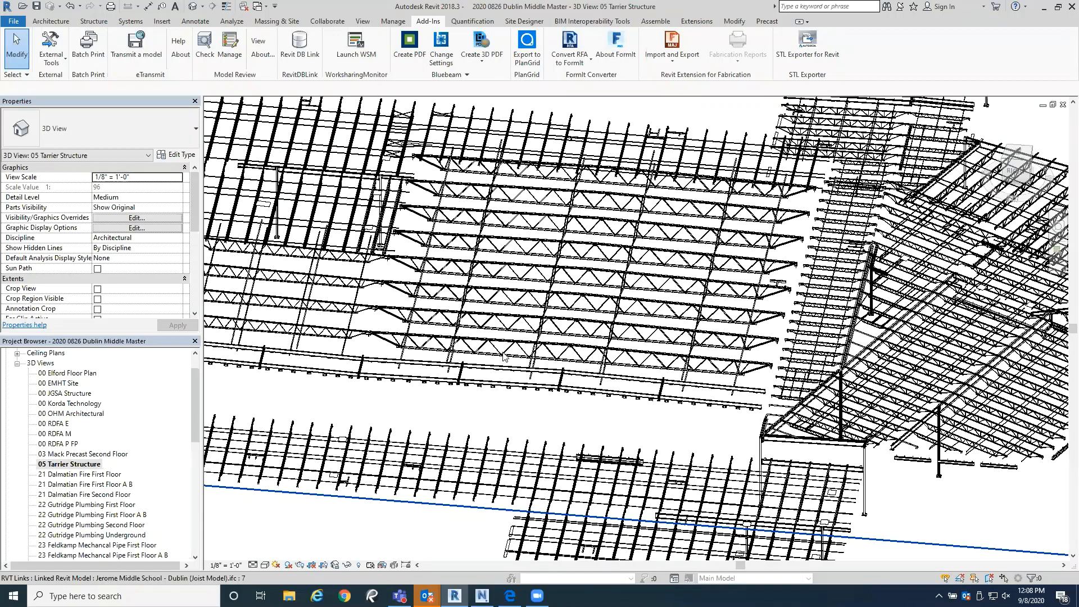
scroll(505, 356, down, 5)
middle_drag(565, 302, 562, 382)
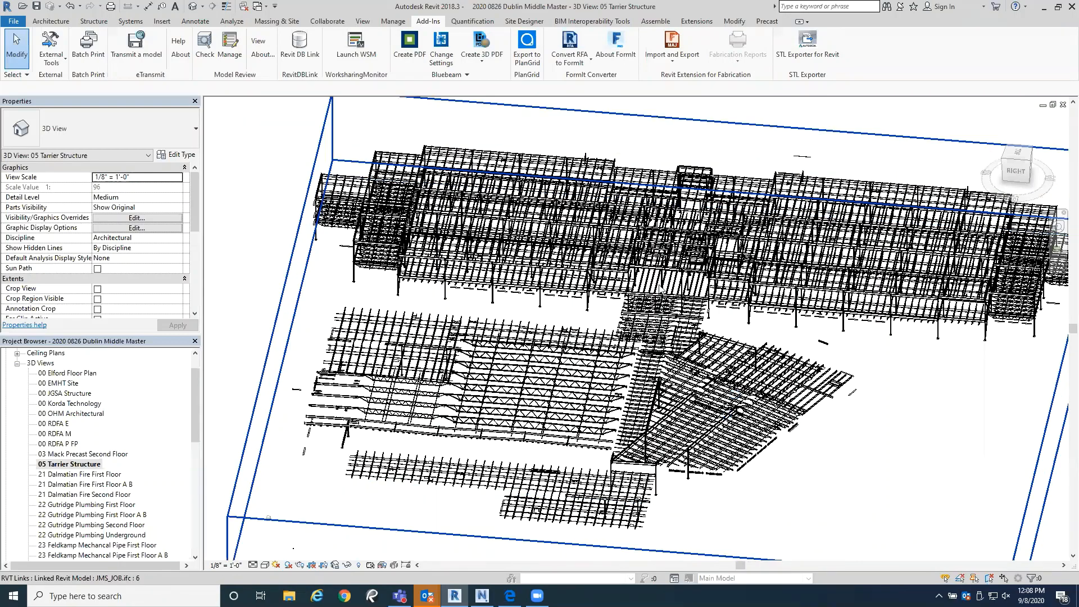
shift+middle_drag(663, 337, 838, 346)
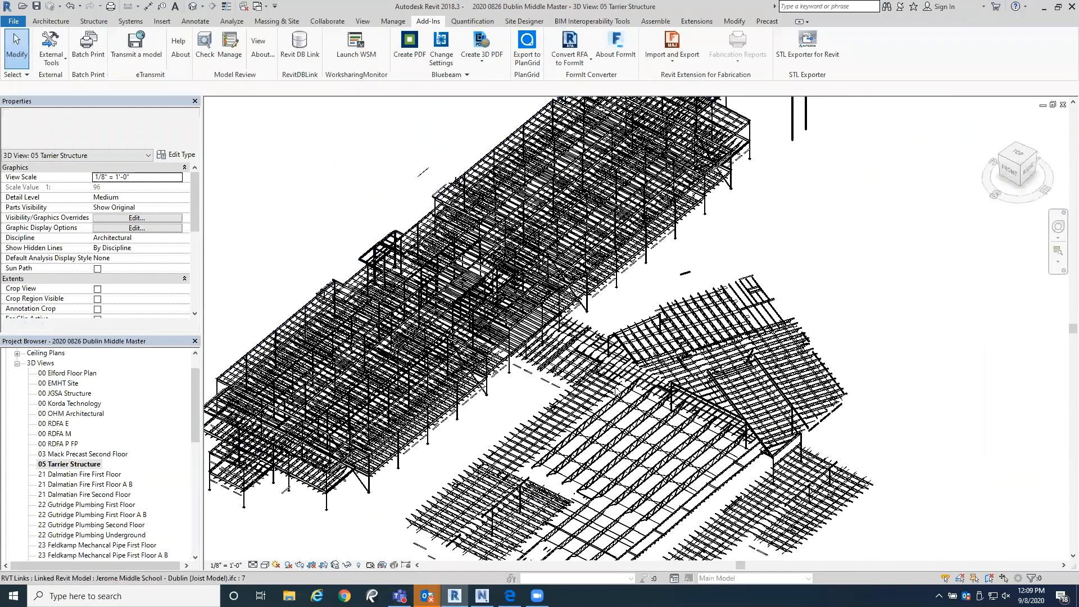
middle_drag(641, 386, 672, 310)
scroll(671, 311, down, 8)
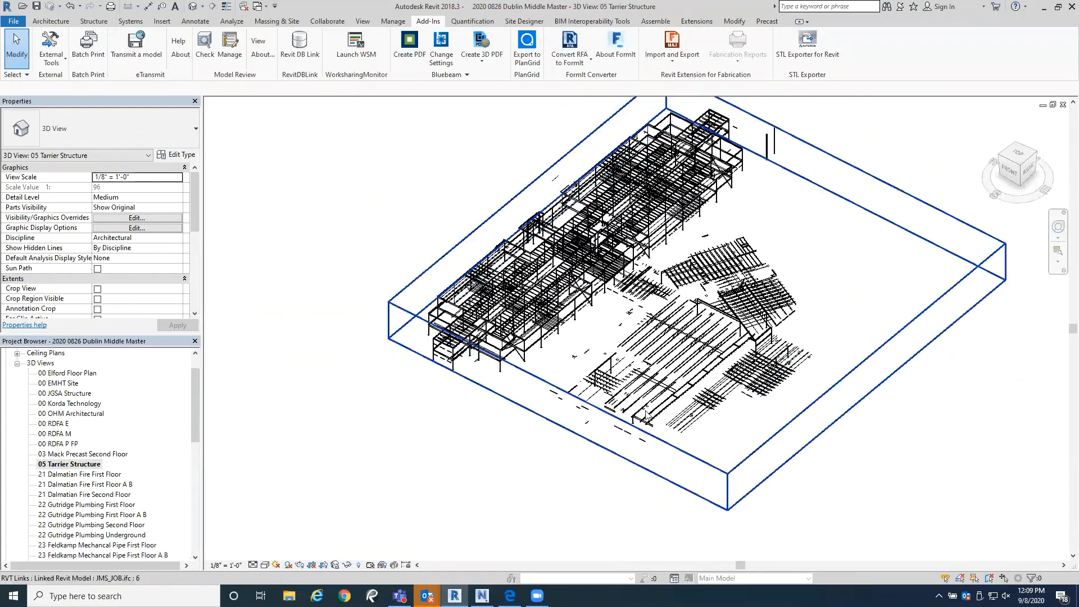
scroll(617, 368, up, 6)
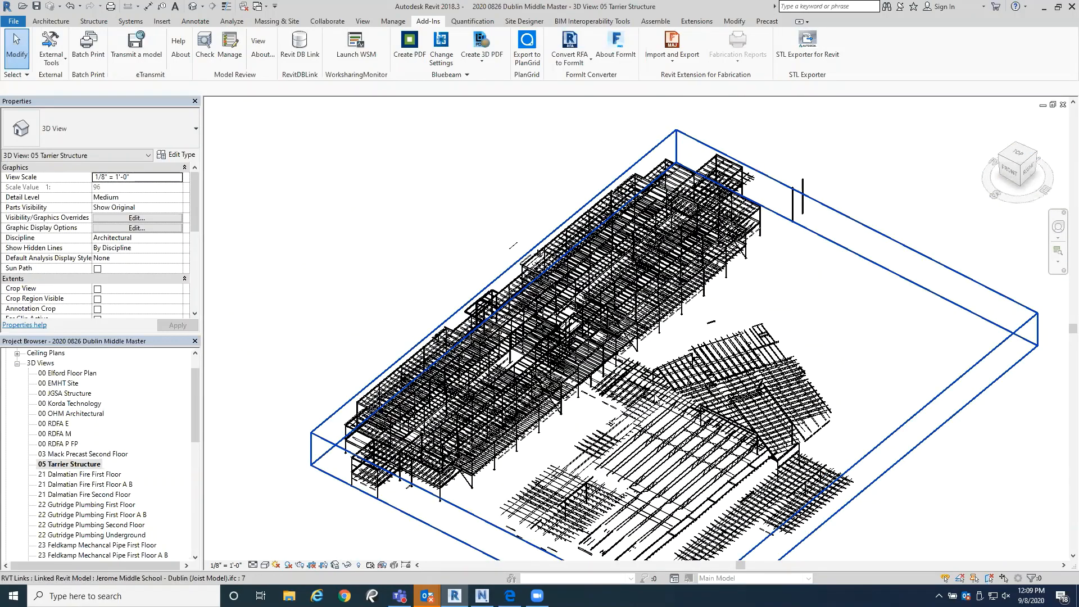
shift+middle_drag(707, 384, 674, 404)
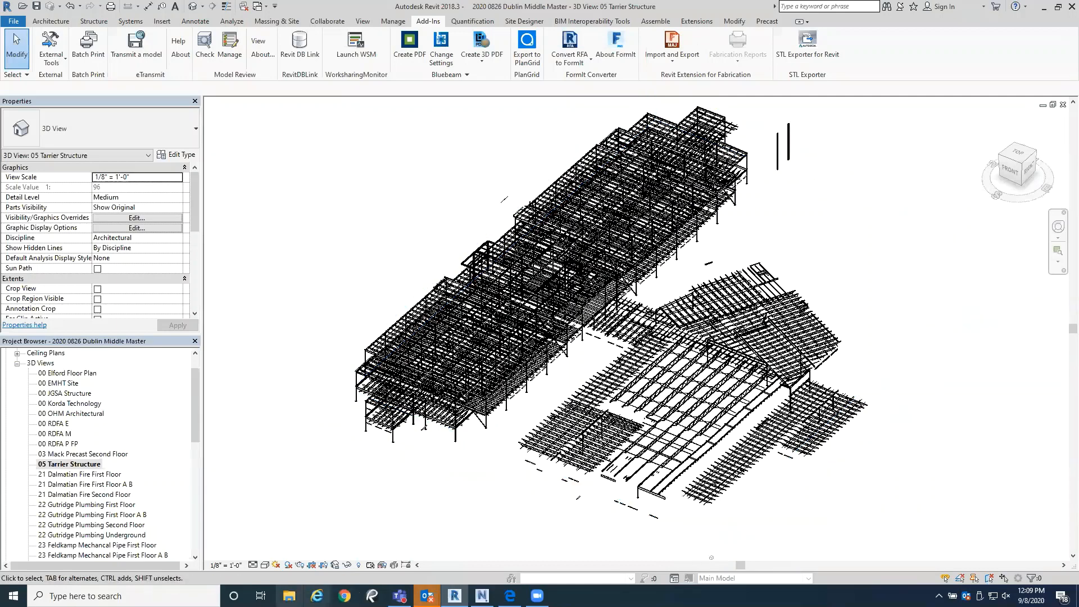
click(291, 594)
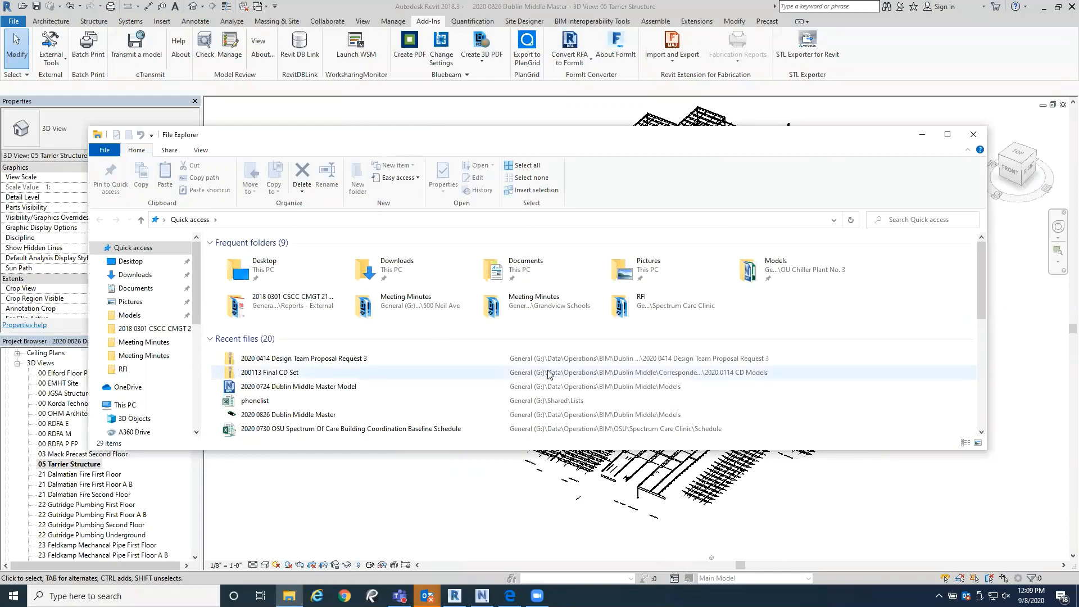
click(923, 134)
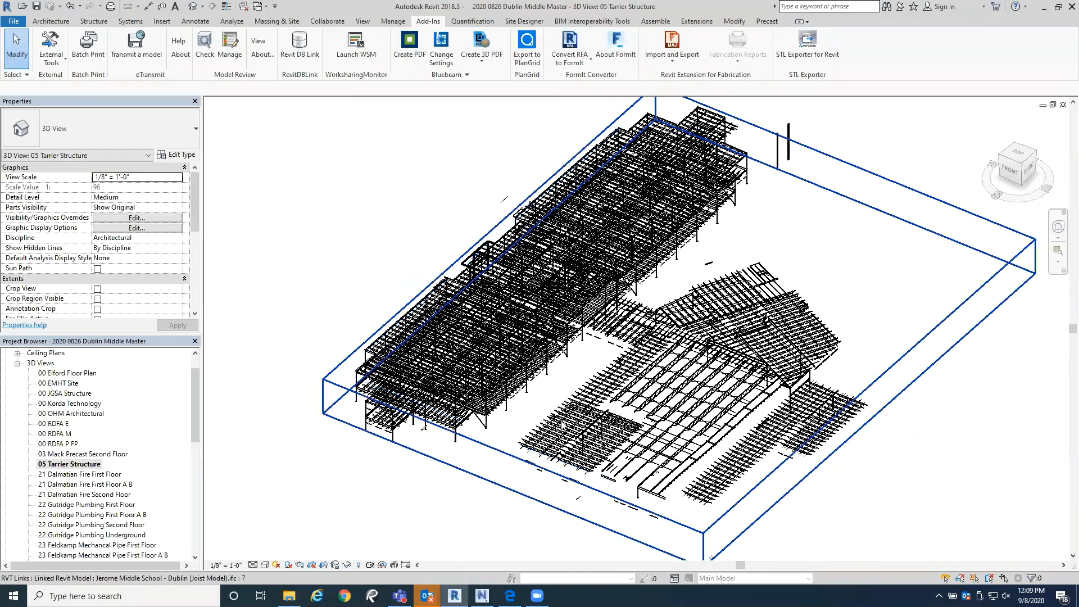
middle_drag(422, 533, 403, 497)
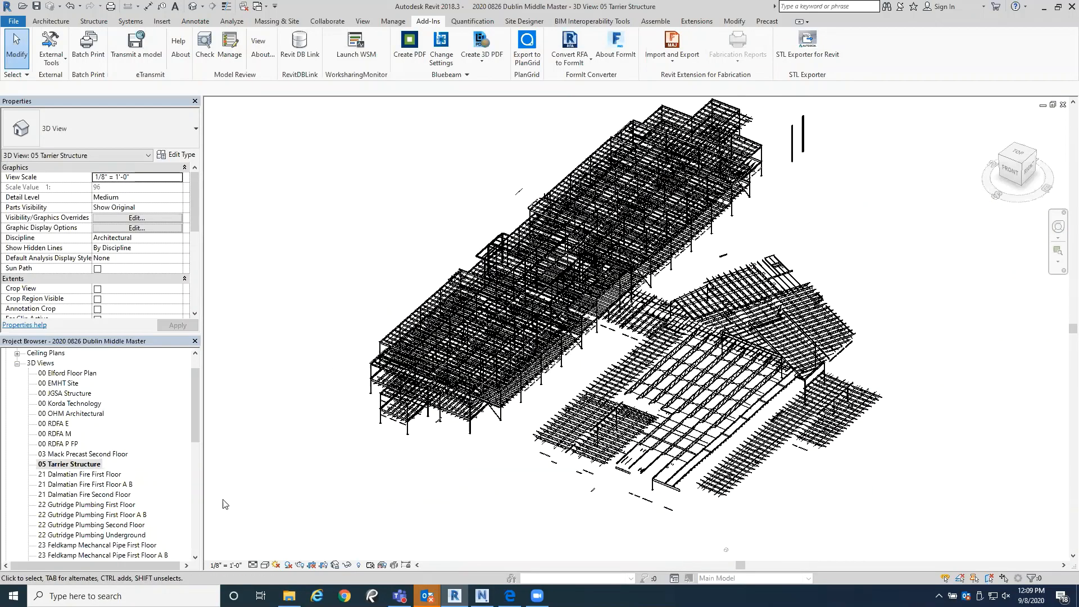
Step: Open the 21 Dalmatian Fire First Floor and First Floor A B views, and examine the A B sprinkler piping in the home orientation
double_click(109, 475)
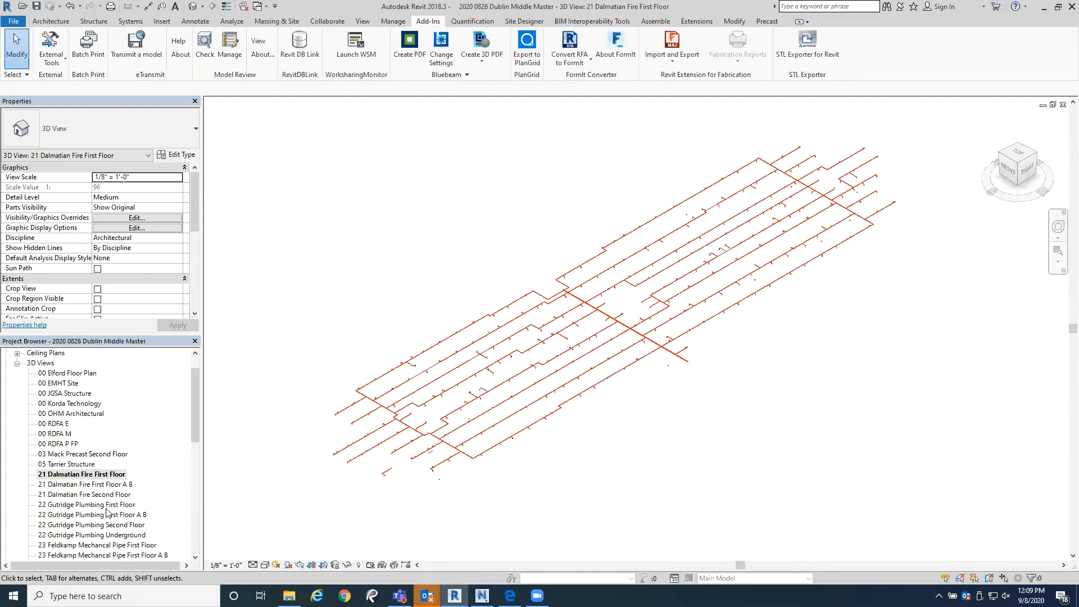
double_click(106, 484)
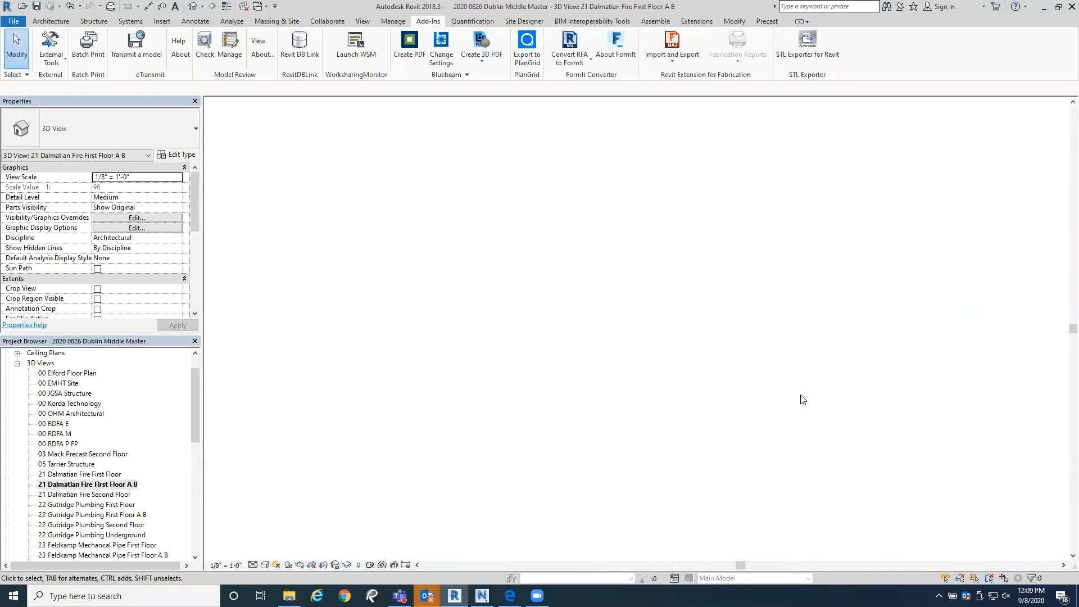
scroll(375, 366, down, 3)
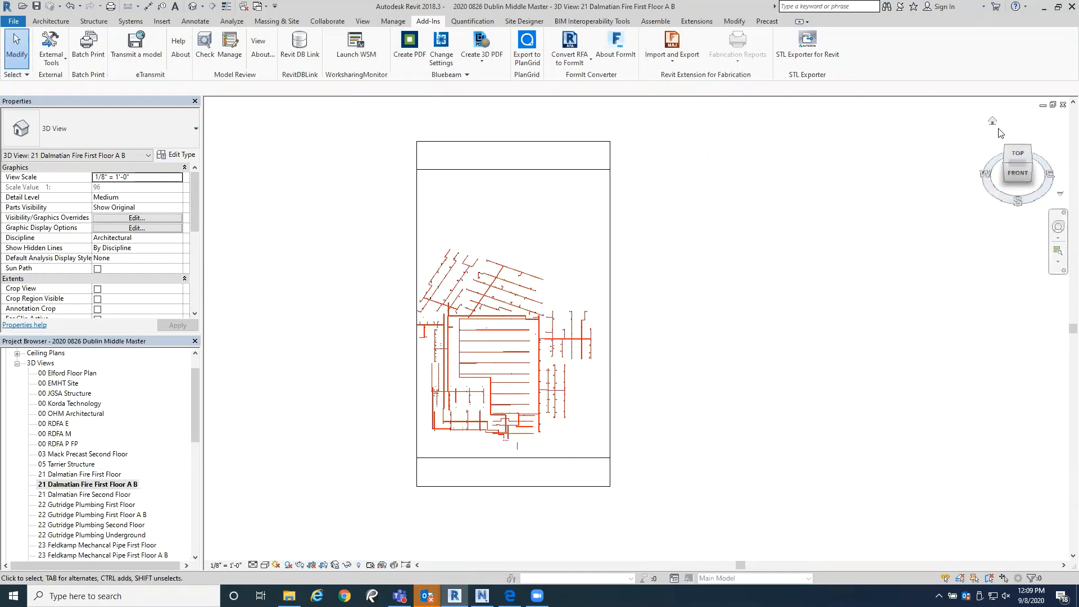
click(995, 121)
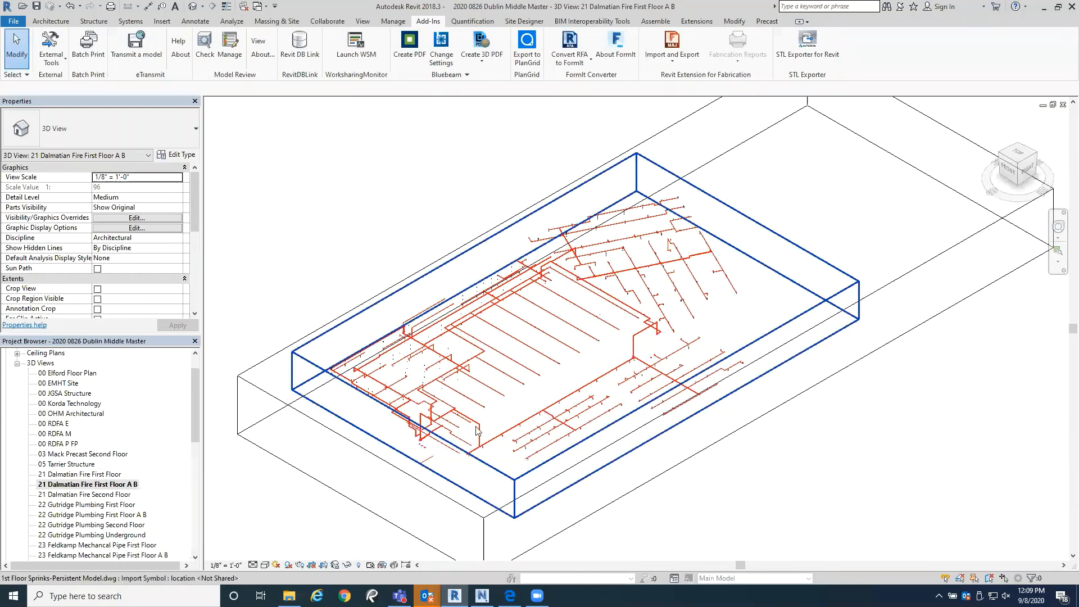
scroll(380, 388, up, 3)
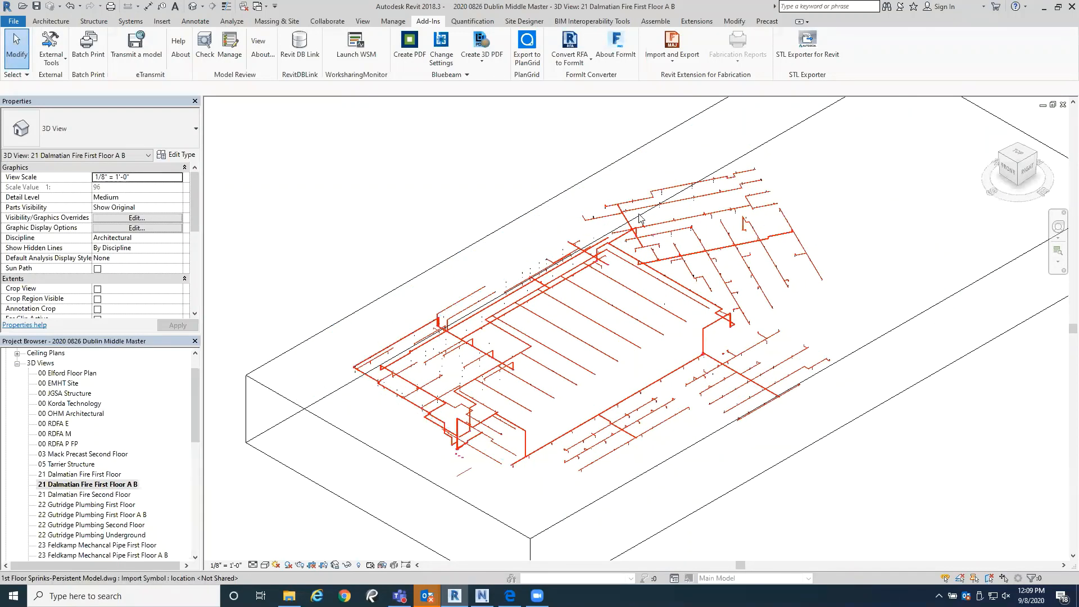
scroll(758, 416, down, 2)
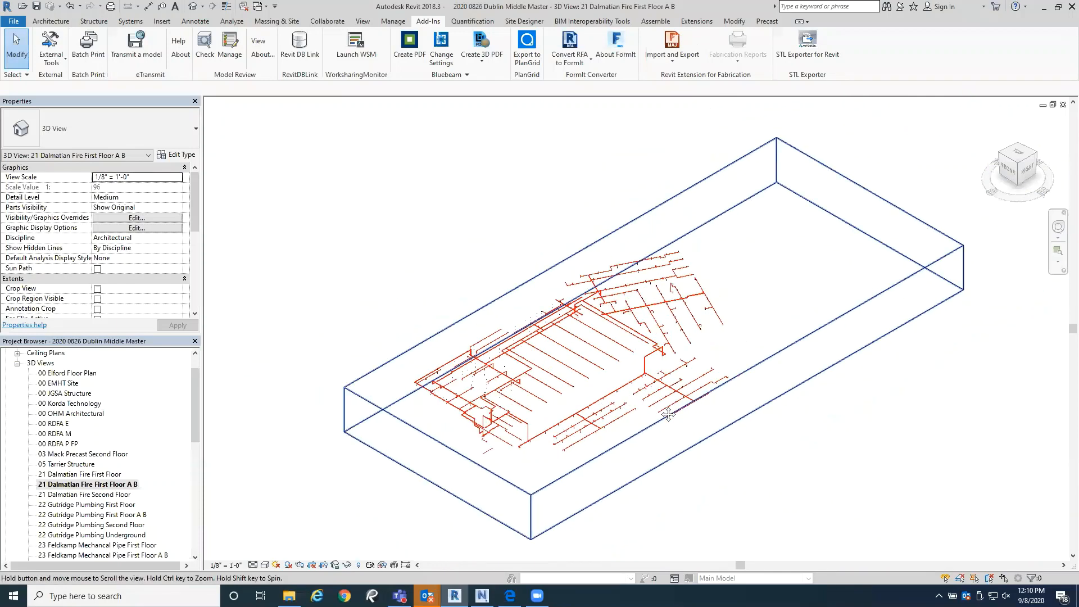
middle_drag(758, 416, 676, 411)
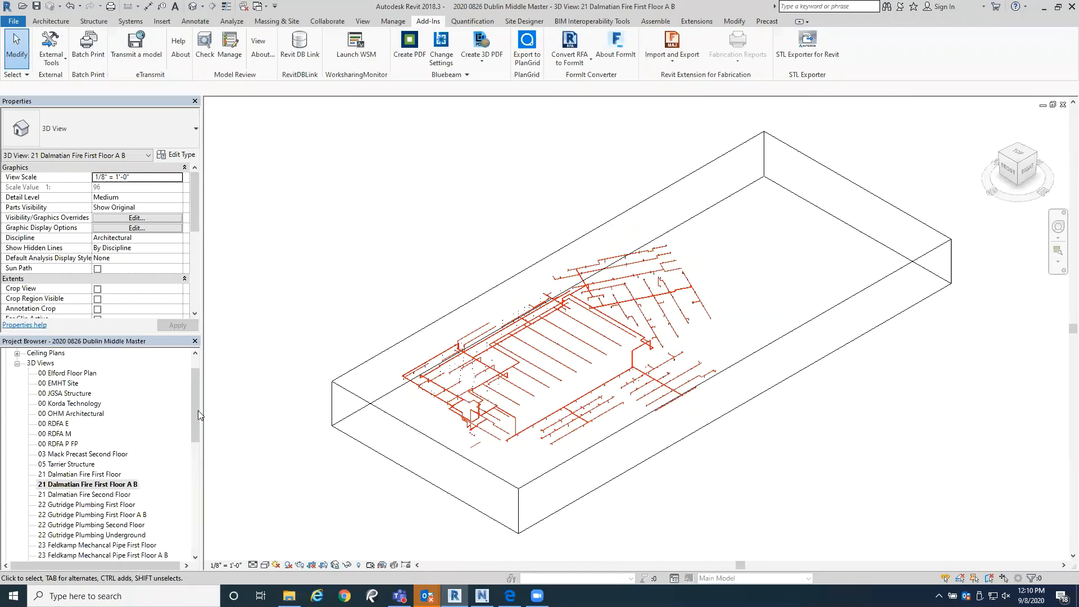
Step: Reopen the combined Navisworks View and look closer at the assembled school building
drag(196, 414, 193, 521)
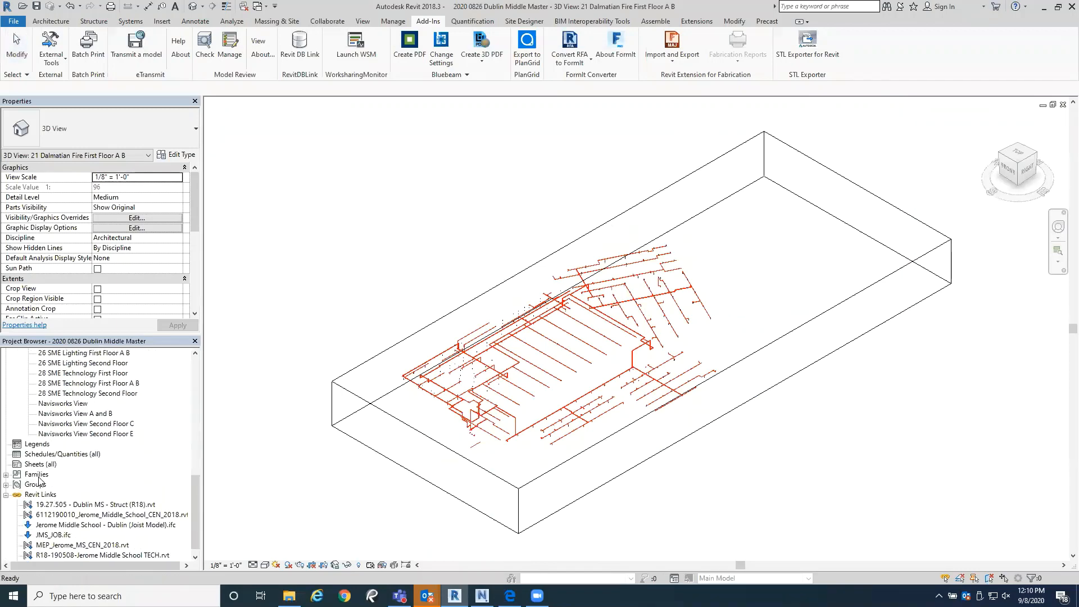
double_click(77, 405)
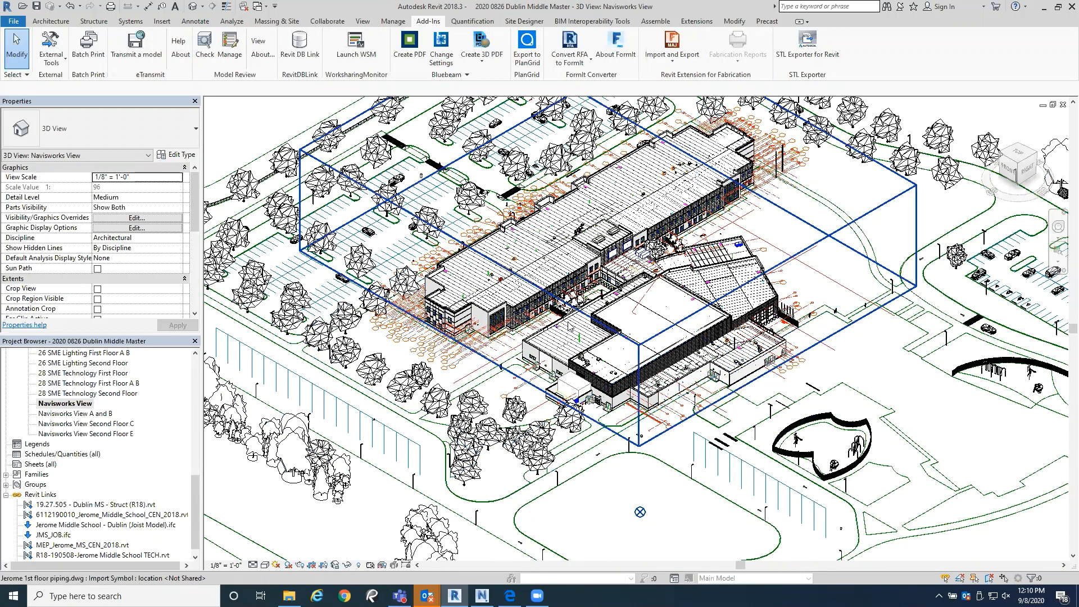
scroll(617, 363, up, 5)
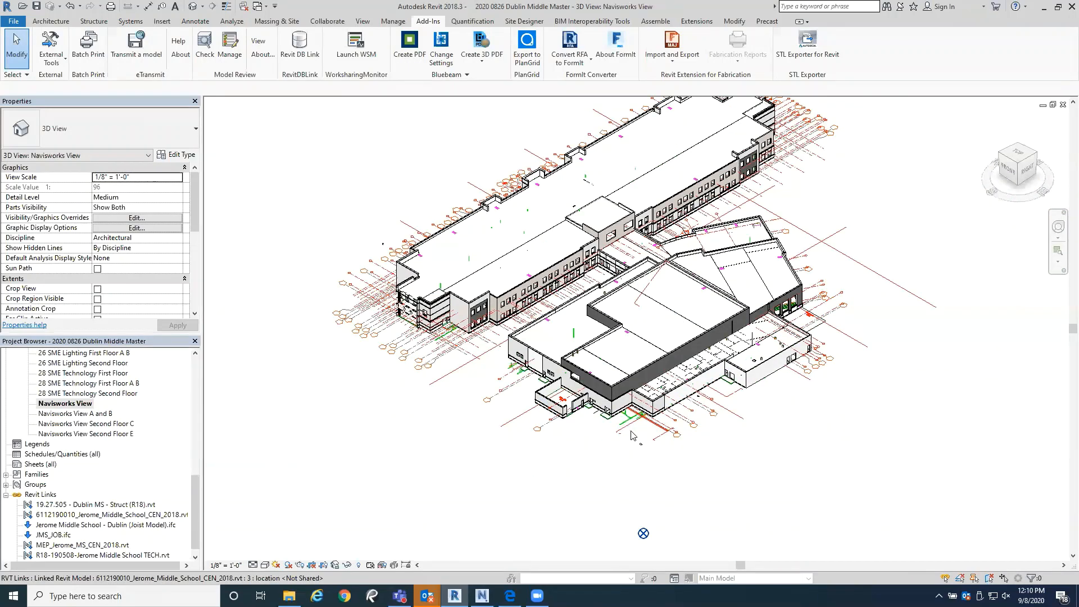
Step: Look over the whole assembled school and the extents of its 3D view from farther out and closer in
scroll(658, 469, down, 6)
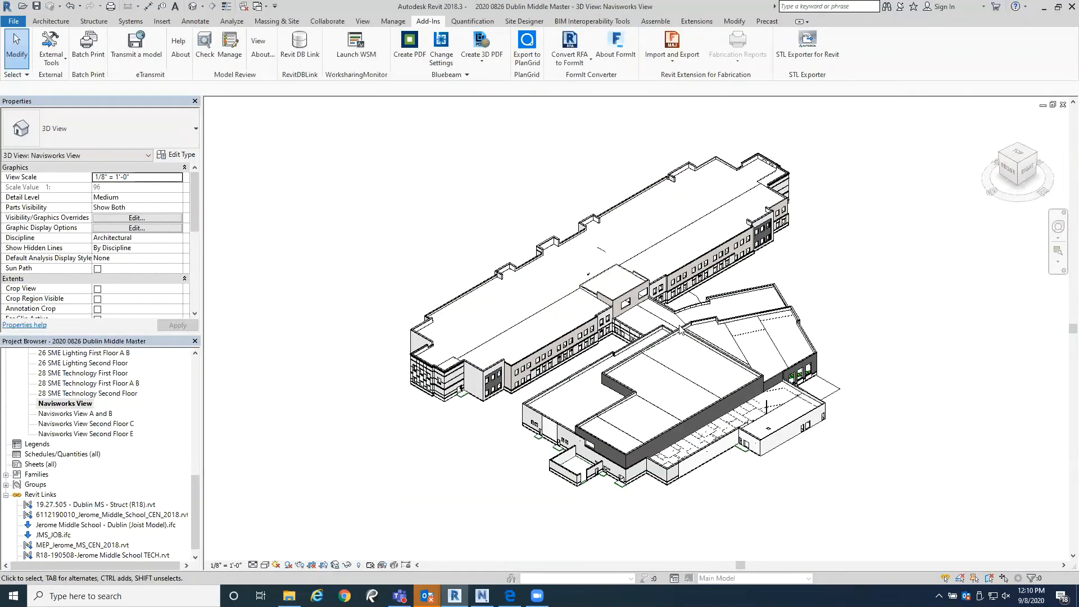
scroll(800, 203, down, 1)
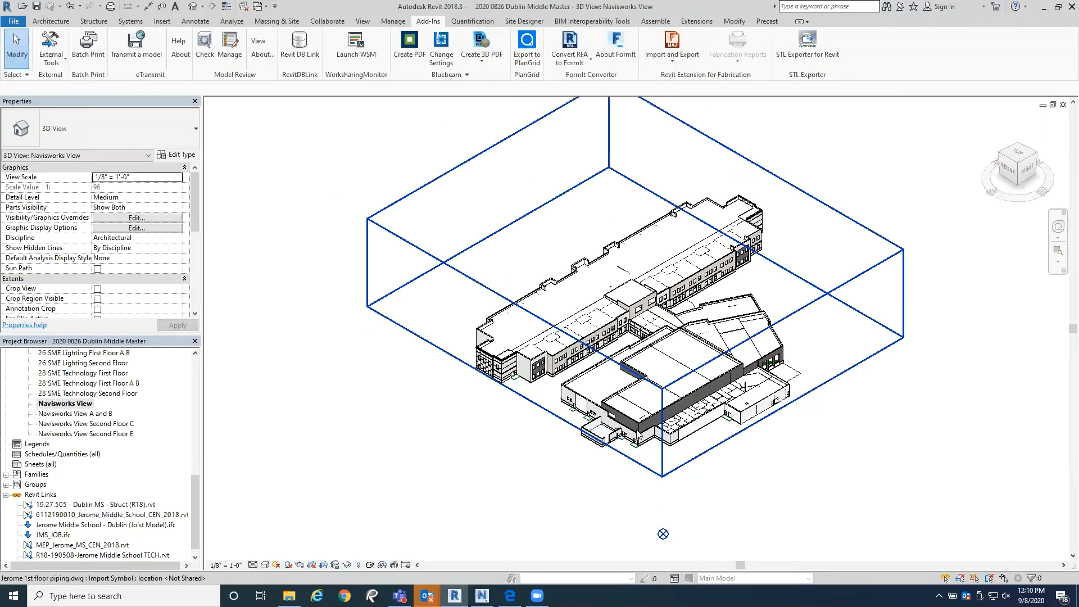
scroll(644, 368, up, 3)
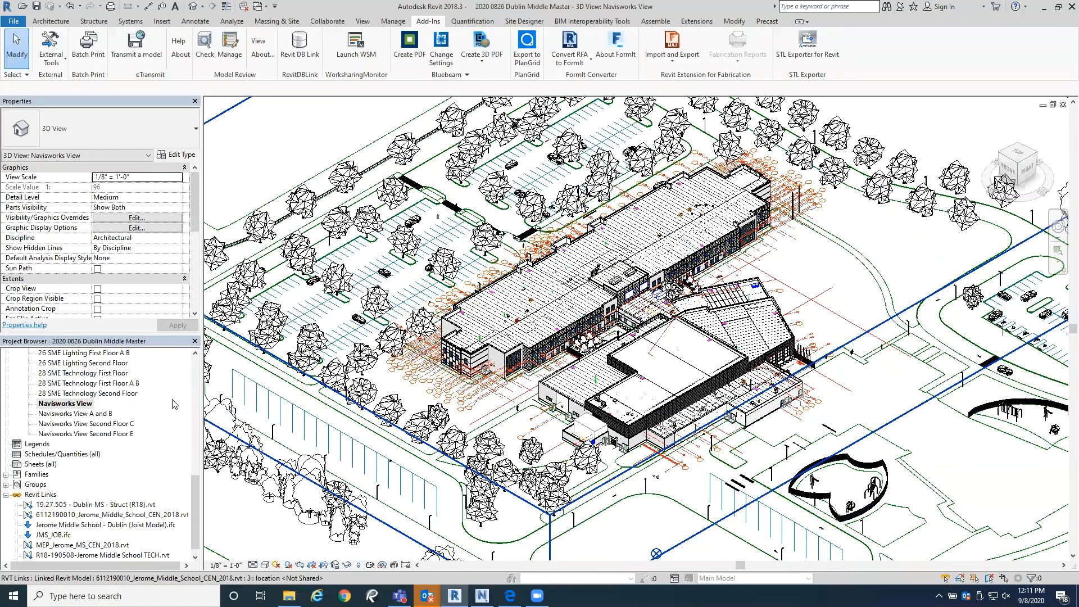
Step: Find the 21 Dalmatian Fire Second Floor view among the project's 3D views and open it
drag(197, 503, 208, 419)
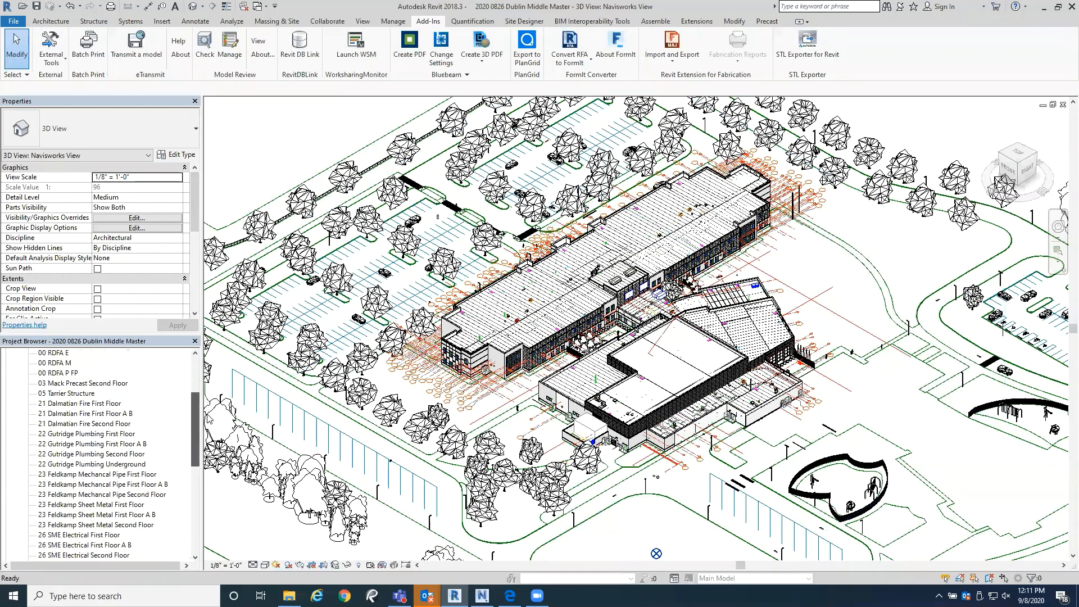
click(100, 425)
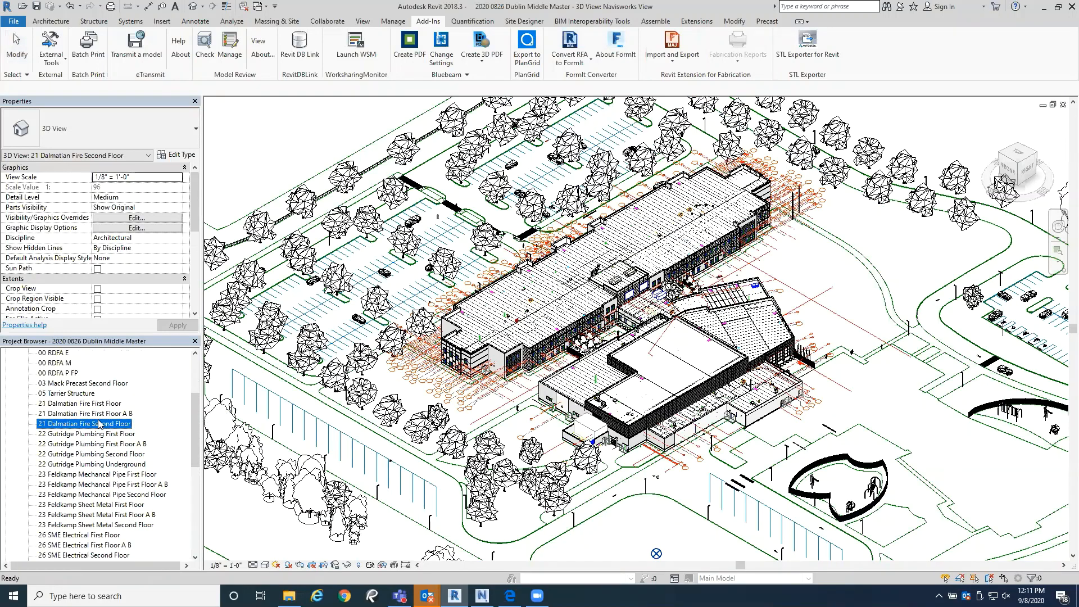
double_click(100, 424)
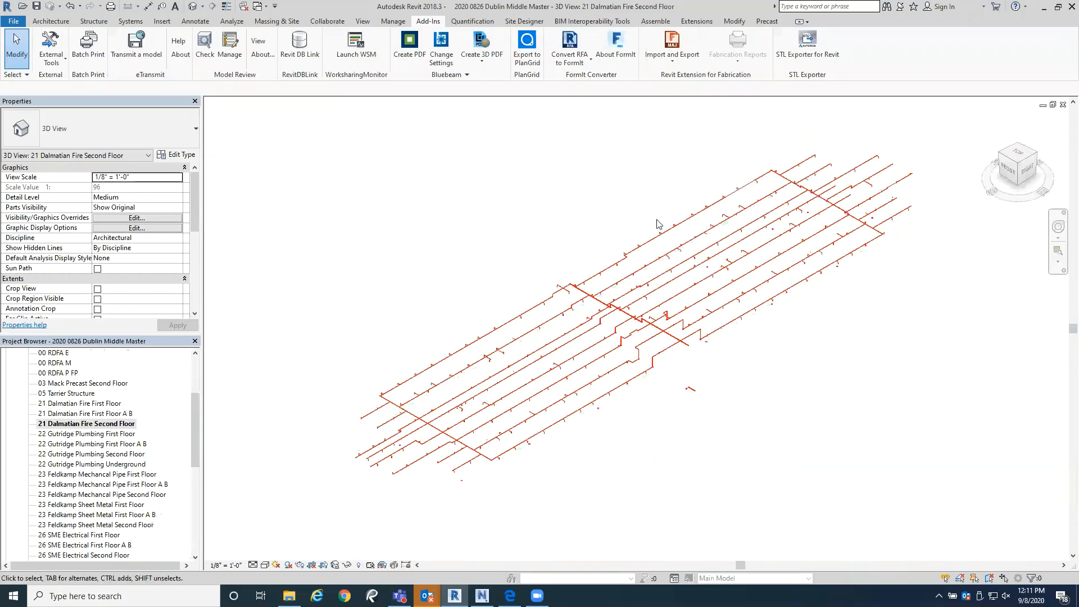
Step: Open the 22 Gutridge Plumbing First Floor and First Floor A B views, showing the A B piping in the home orientation
double_click(115, 435)
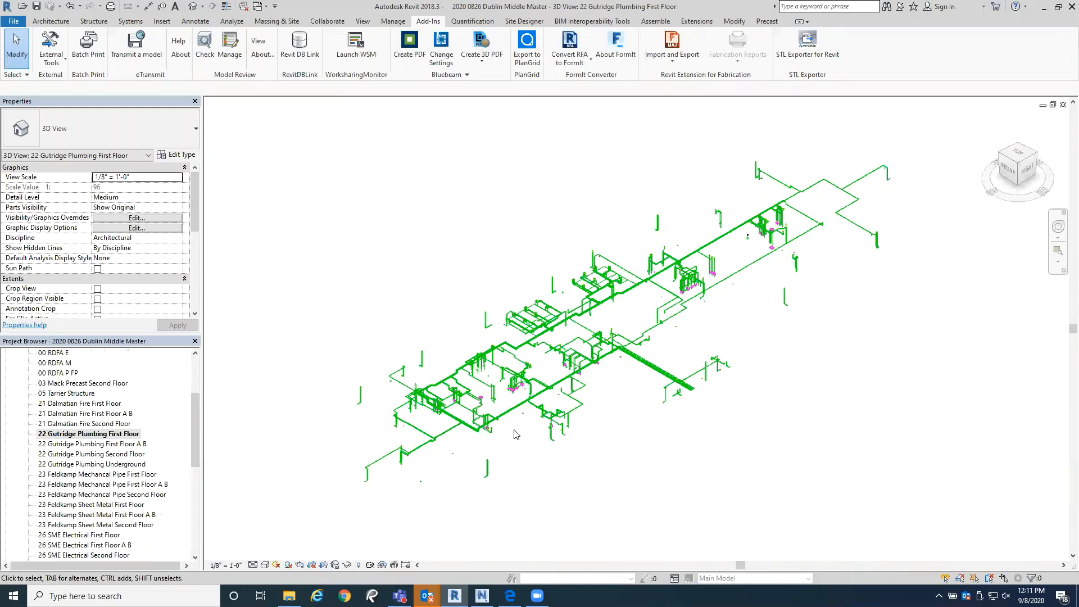
double_click(137, 444)
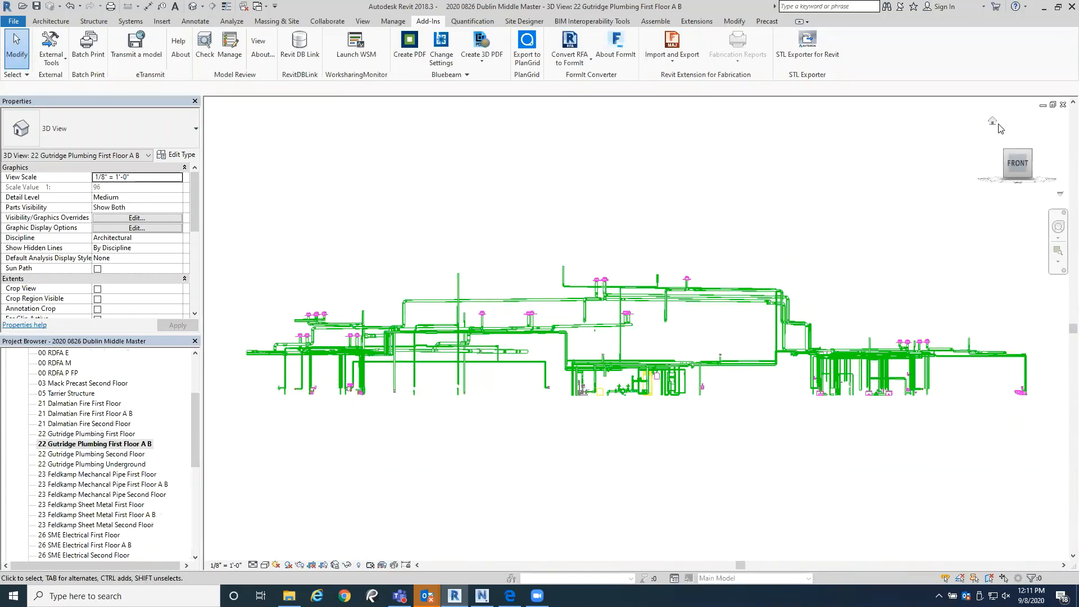
click(992, 122)
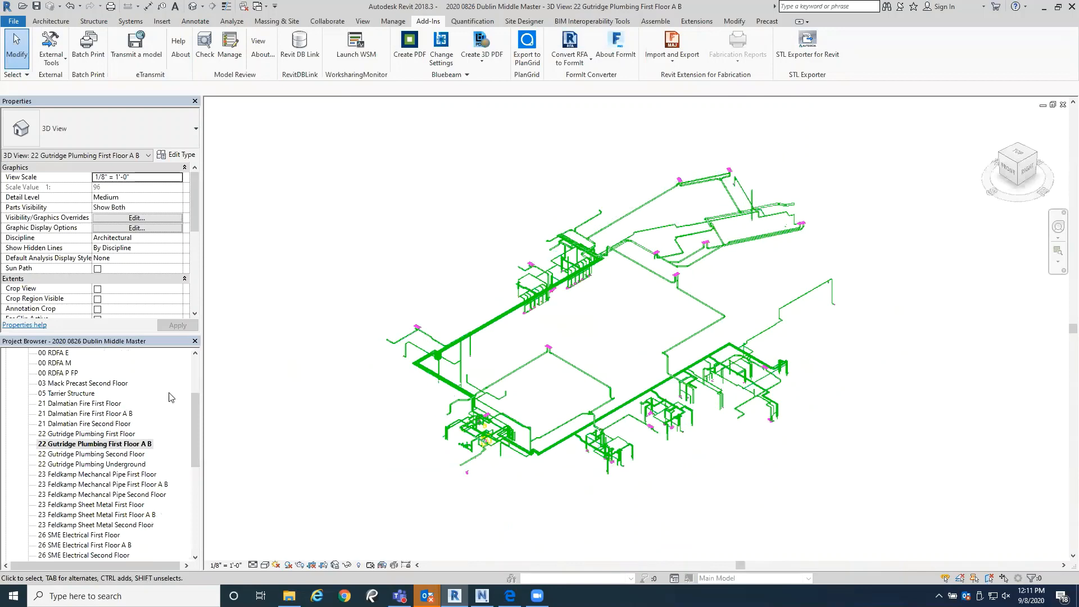
Step: Open the 22 Gutridge Plumbing Second Floor and Underground views, and examine each one's piping in the home orientation
double_click(117, 455)
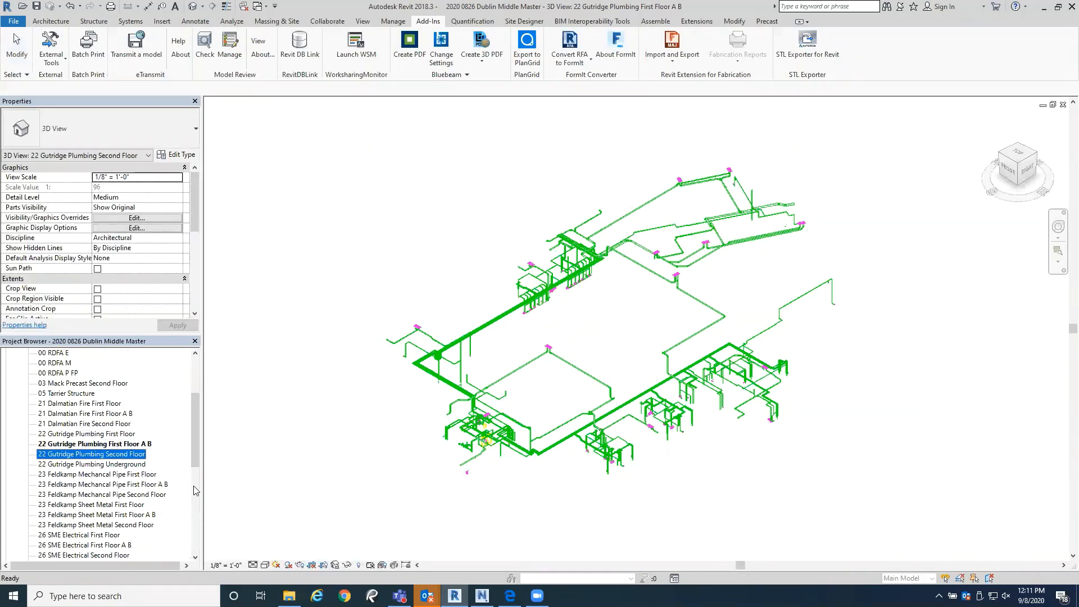
mouse_move(1014, 149)
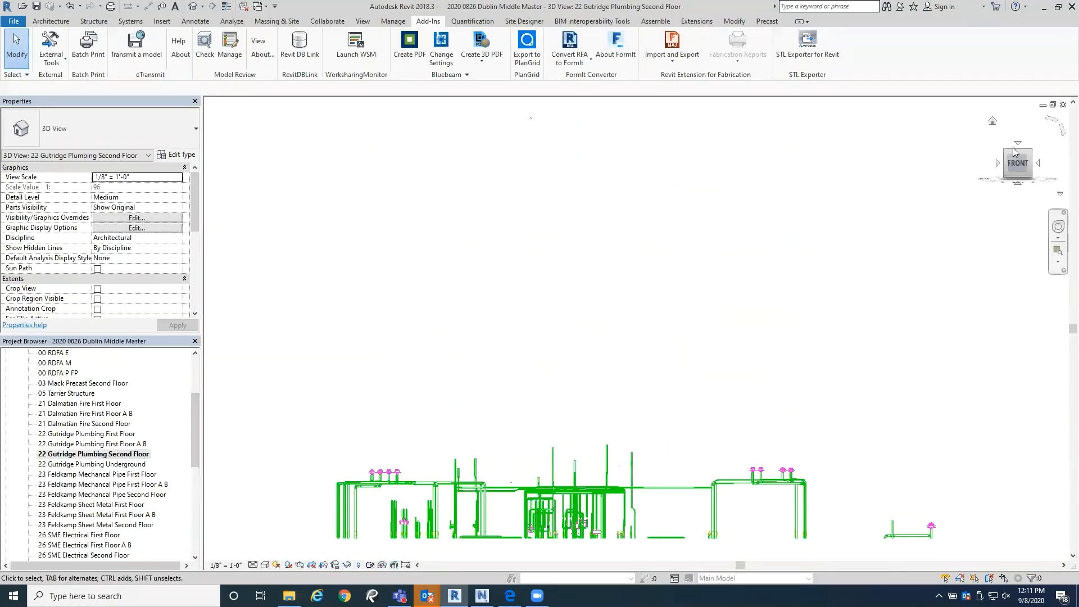
click(992, 122)
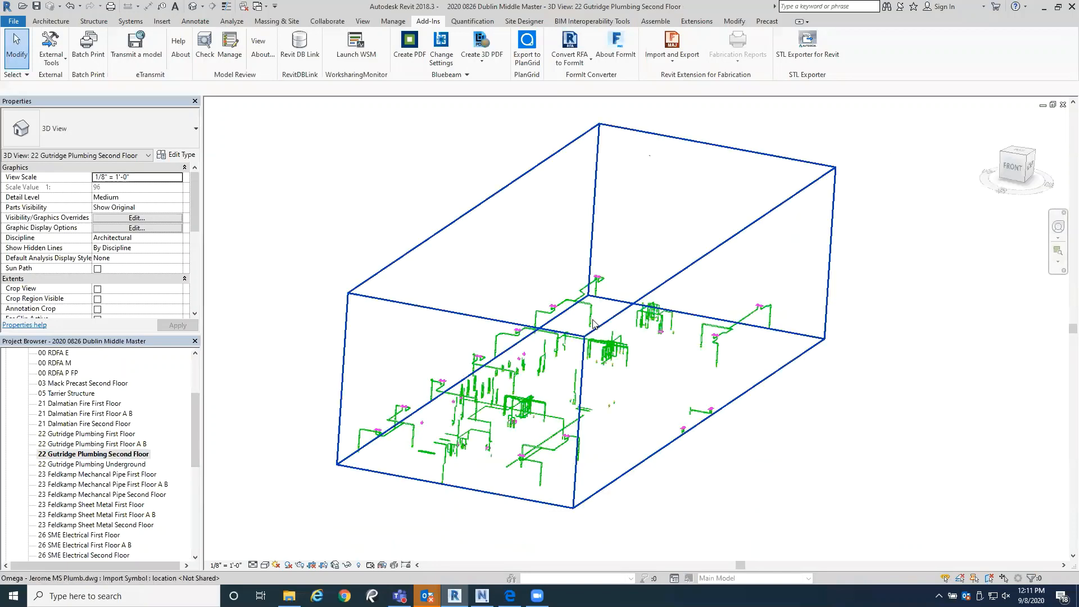
click(135, 464)
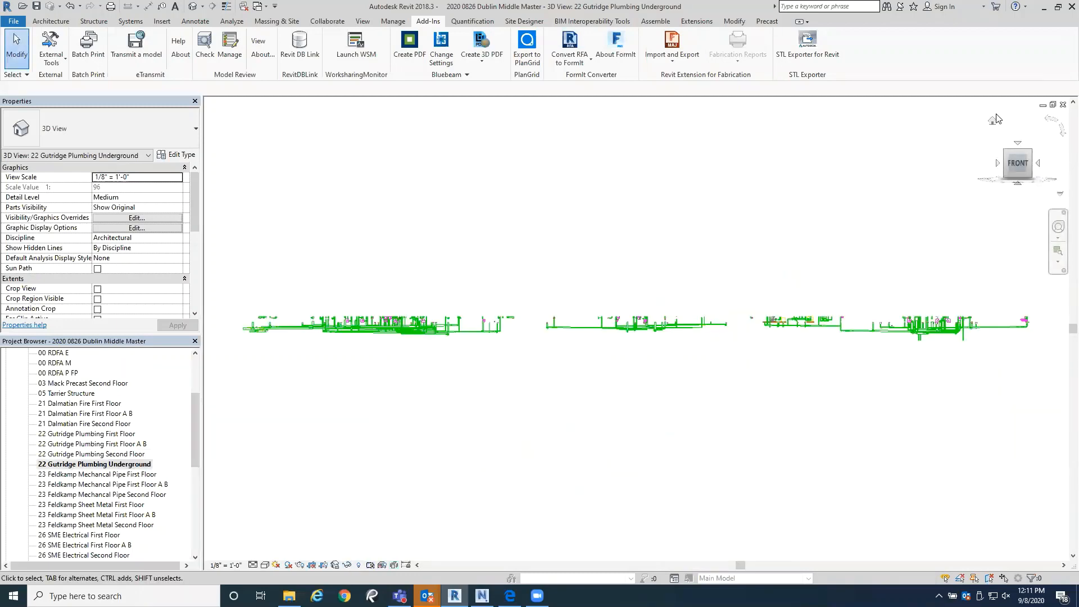
click(992, 124)
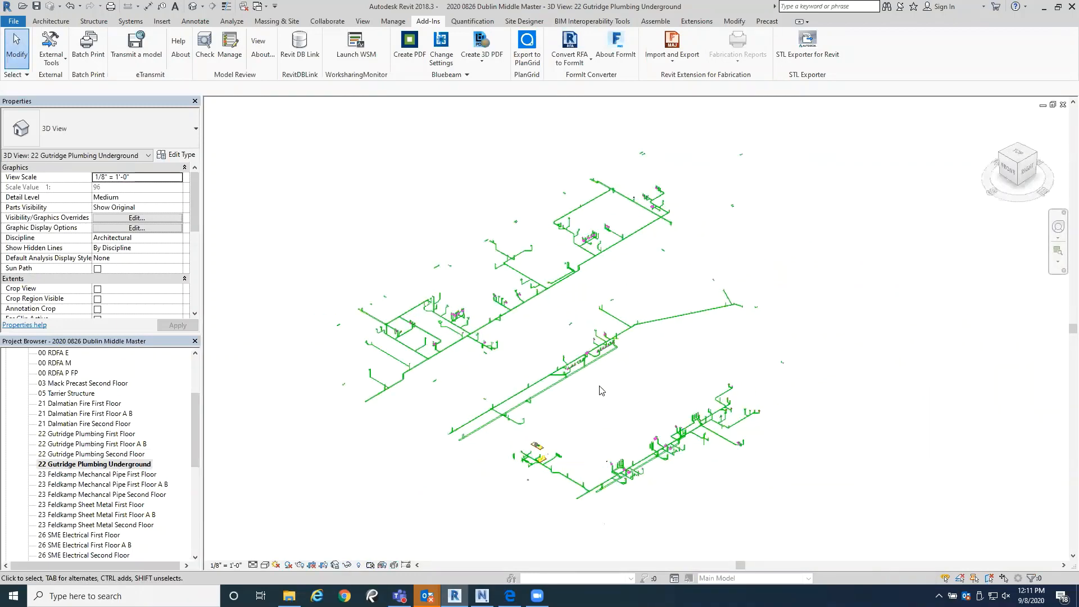
Step: Open the 00 OHM Architectural view and bring up its Navisworks 2018 export settings, closing them without saving
drag(194, 427, 197, 386)
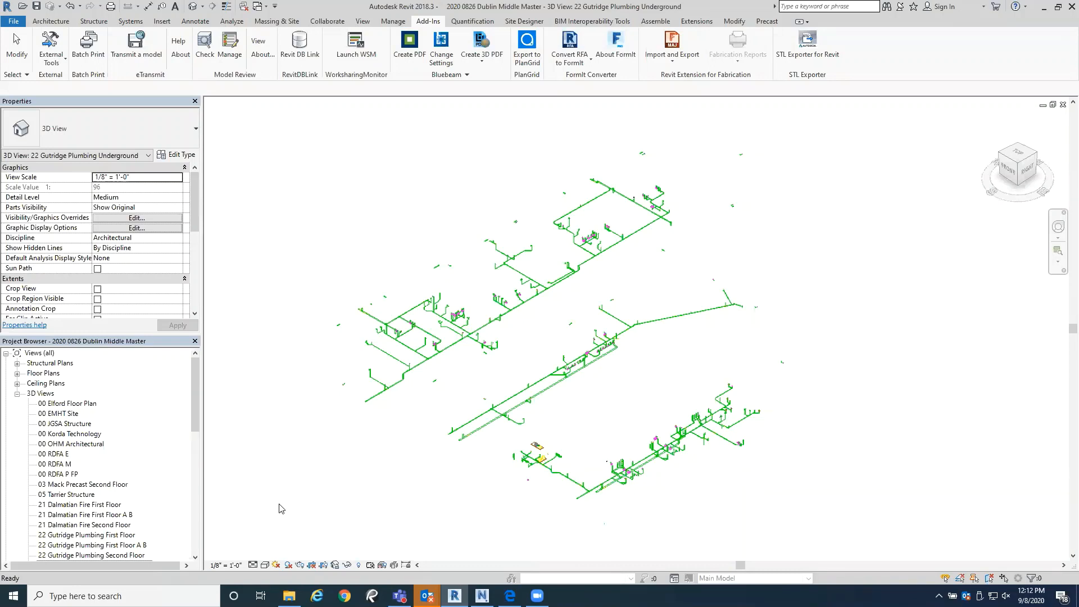
double_click(81, 444)
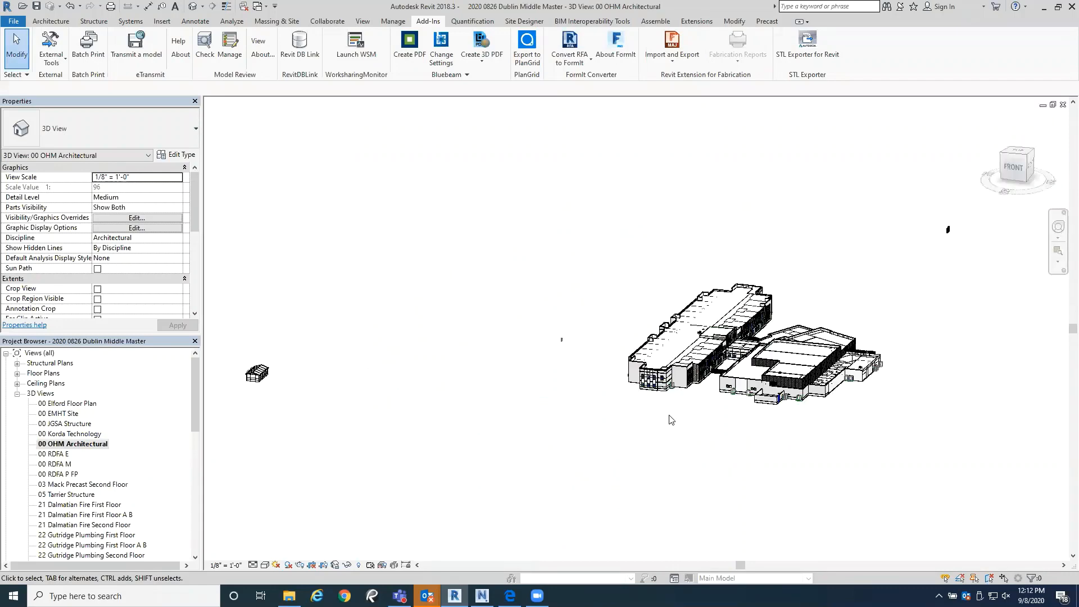
click(56, 64)
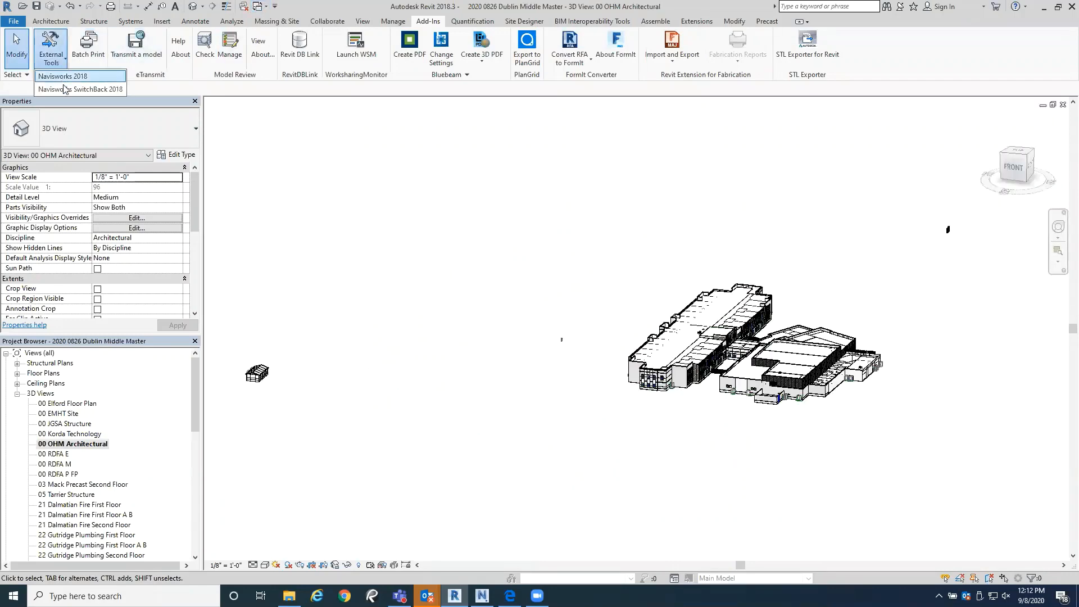
click(70, 87)
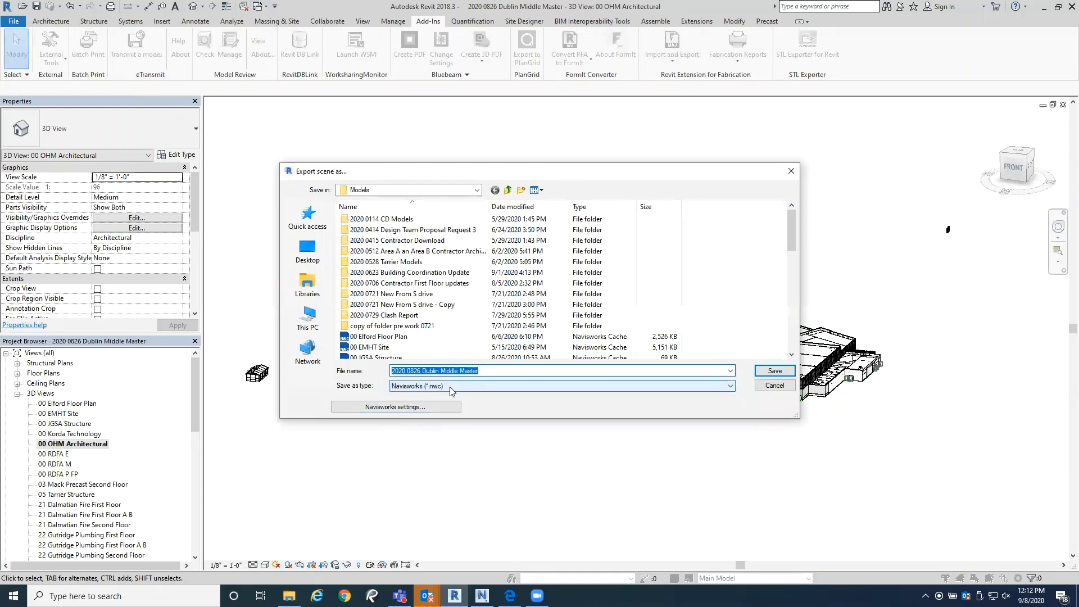
click(793, 172)
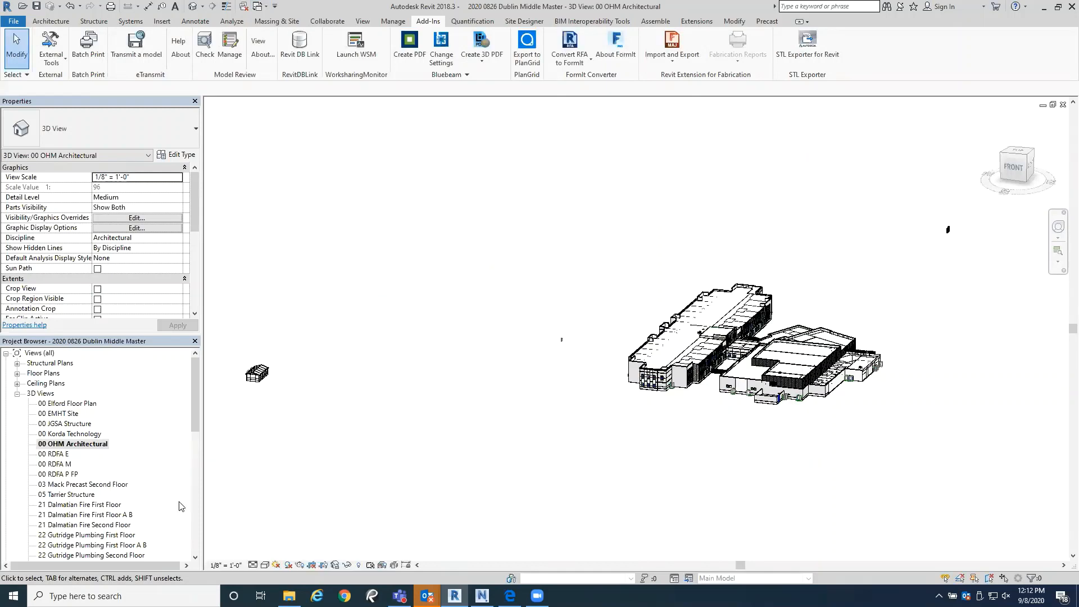
Step: Open the 21 Dalmatian Fire First Floor view, and switch to the Dublin Middle Master Model in Navisworks Manage
double_click(108, 505)
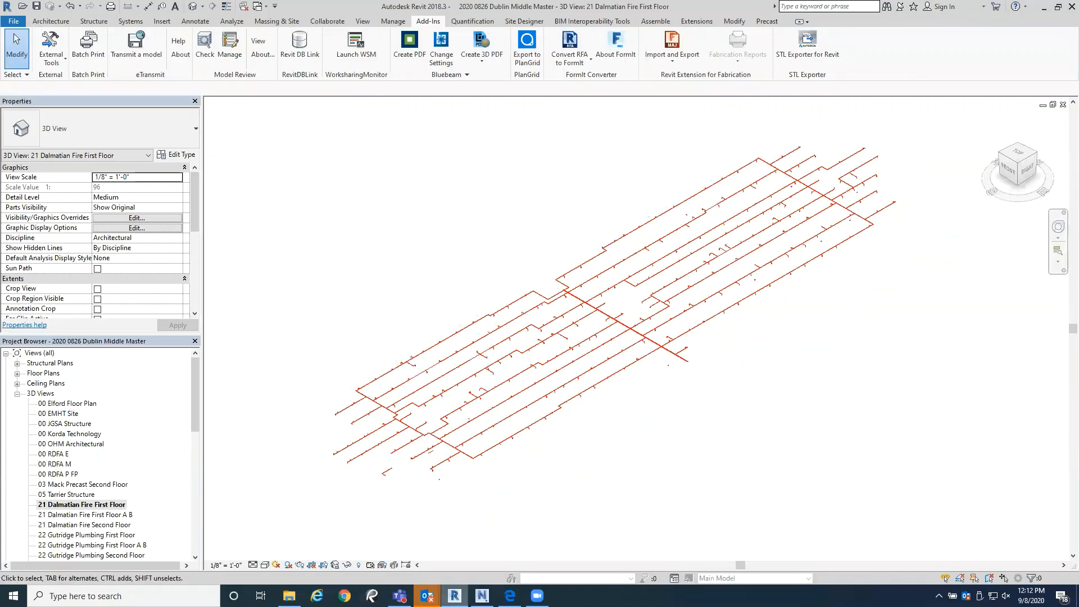
click(481, 595)
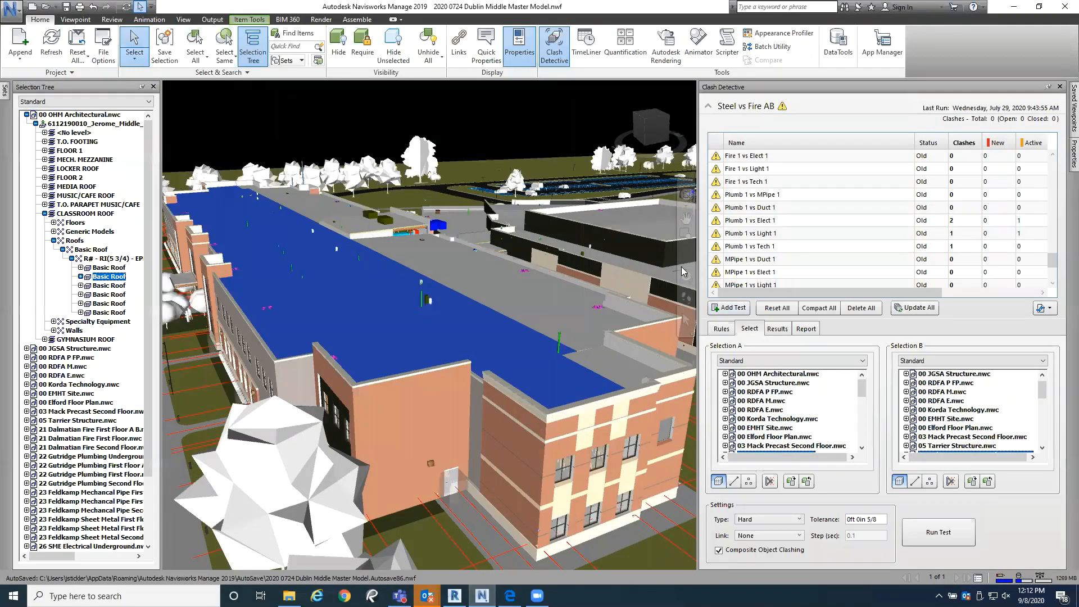
scroll(534, 374, down, 5)
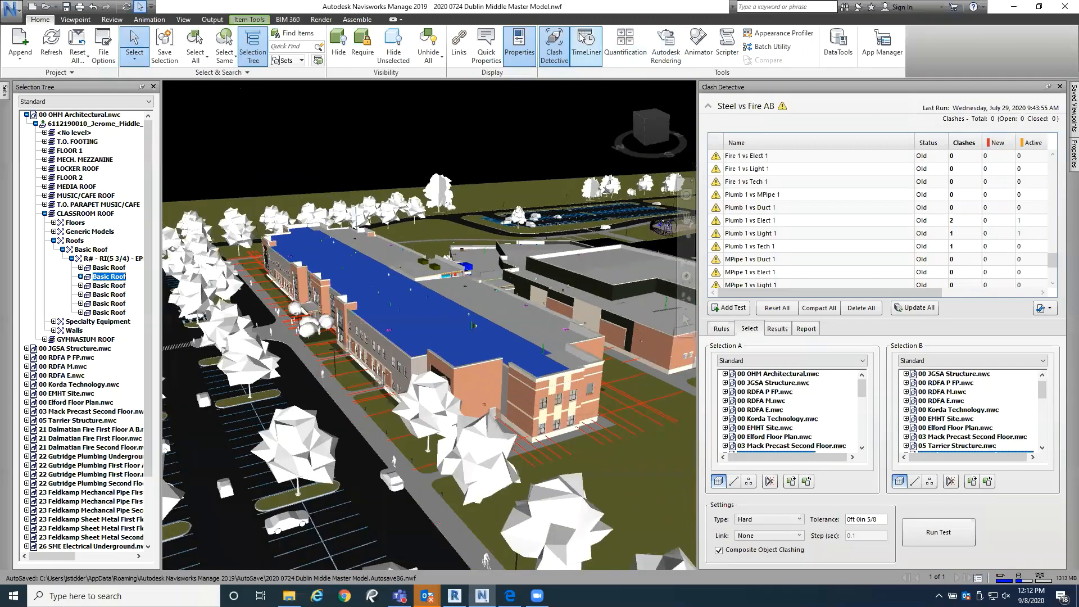
Step: Close Clash Detective and clear the roof selection while viewing the whole school and site from above
click(553, 40)
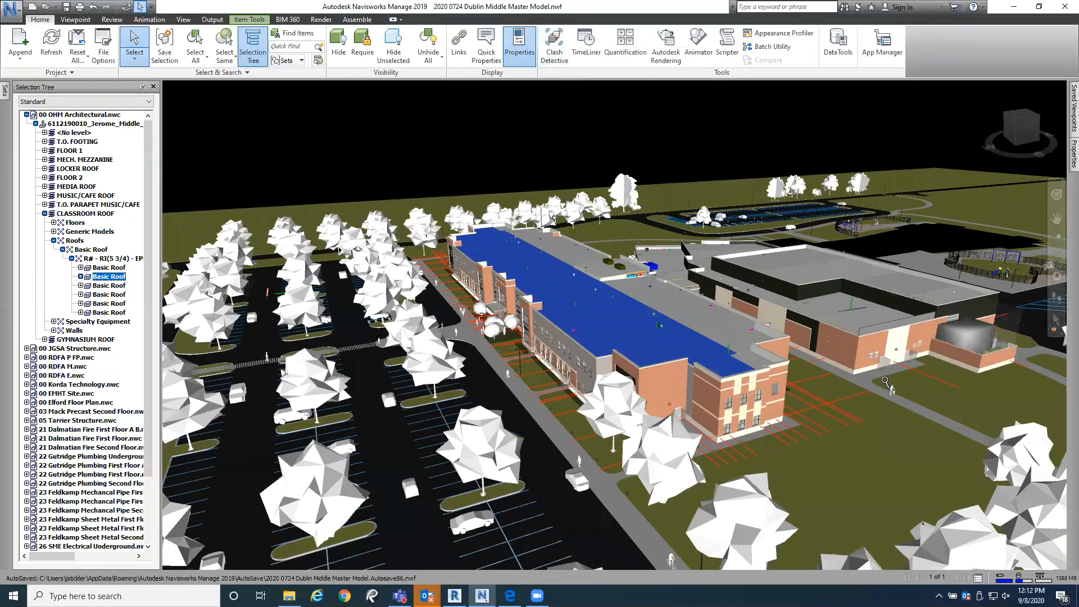
scroll(885, 381, down, 2)
mouse_move(852, 386)
shift+middle_down()
mouse_move(750, 399)
mouse_move(721, 426)
mouse_move(733, 416)
mouse_move(737, 440)
mouse_move(687, 443)
mouse_move(685, 429)
shift+middle_up()
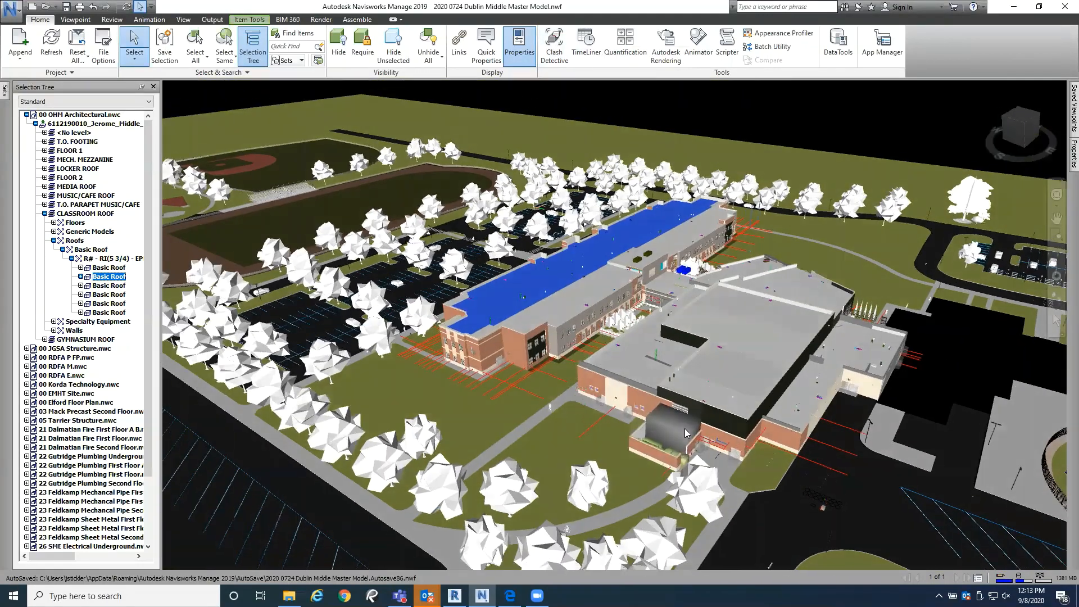
key(Escape)
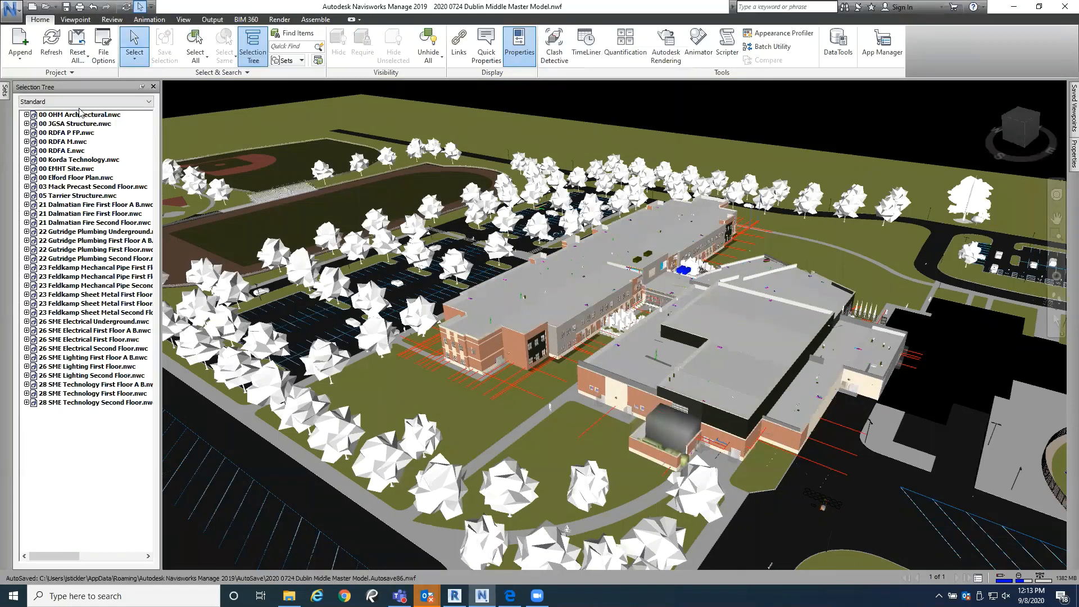
Step: Select all appended models from 00 OHM Architectural.nwc through 28 SME Technology Second Floor.nwc and hide them
click(86, 116)
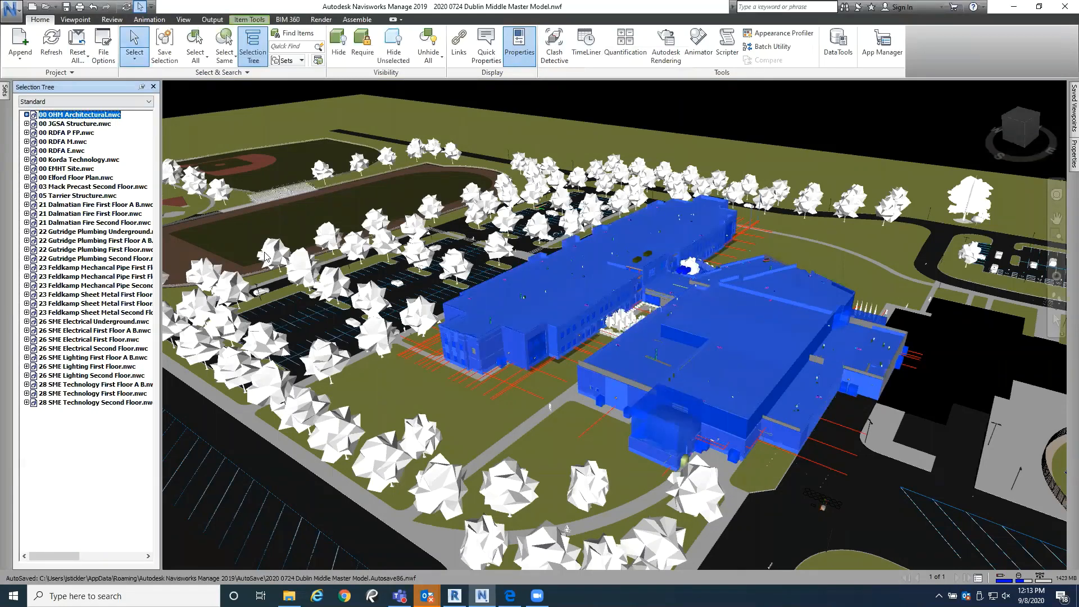
shift+click(107, 402)
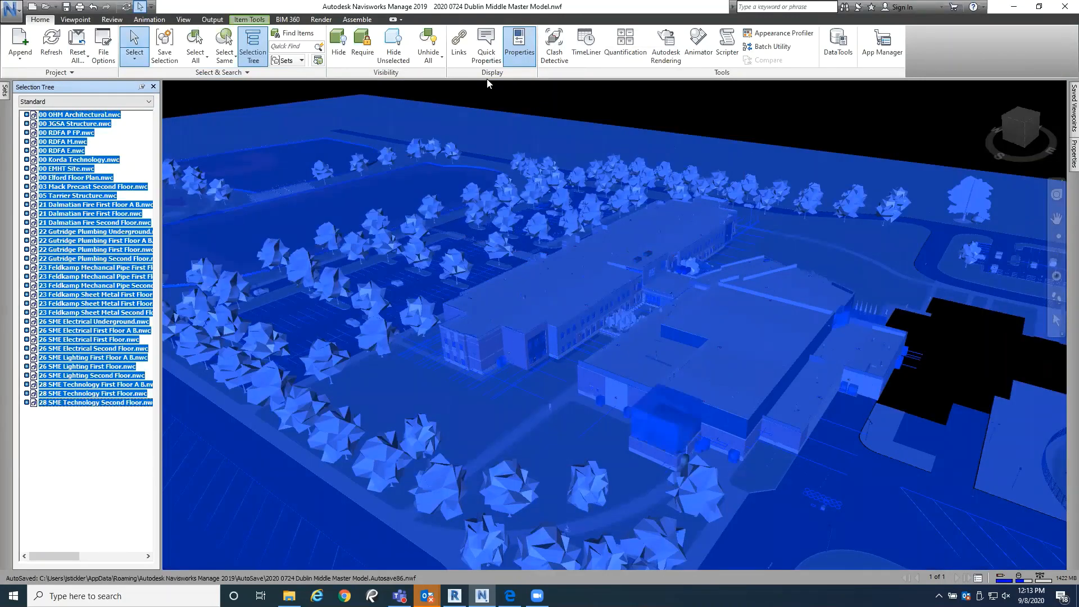
click(338, 50)
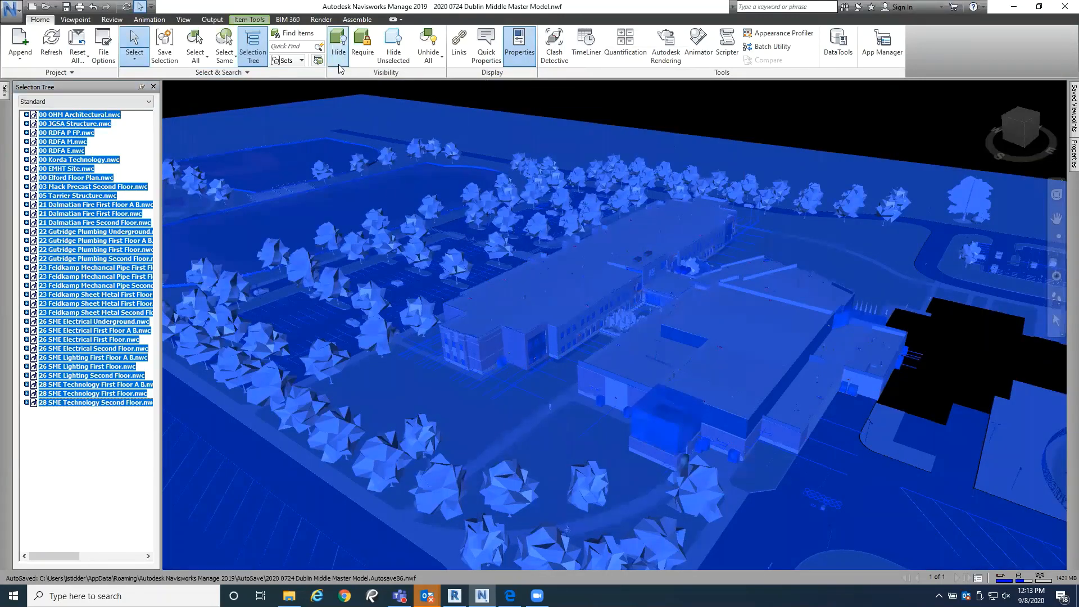
Step: Unhide only the 28 SME Technology Second Floor model and view it from a higher angle
click(77, 116)
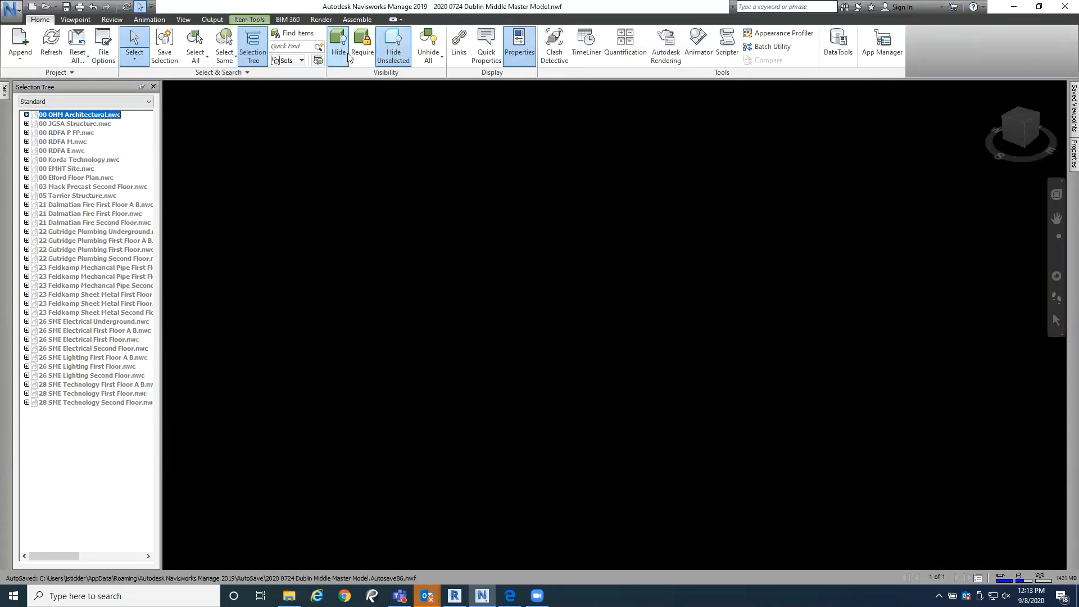
click(96, 403)
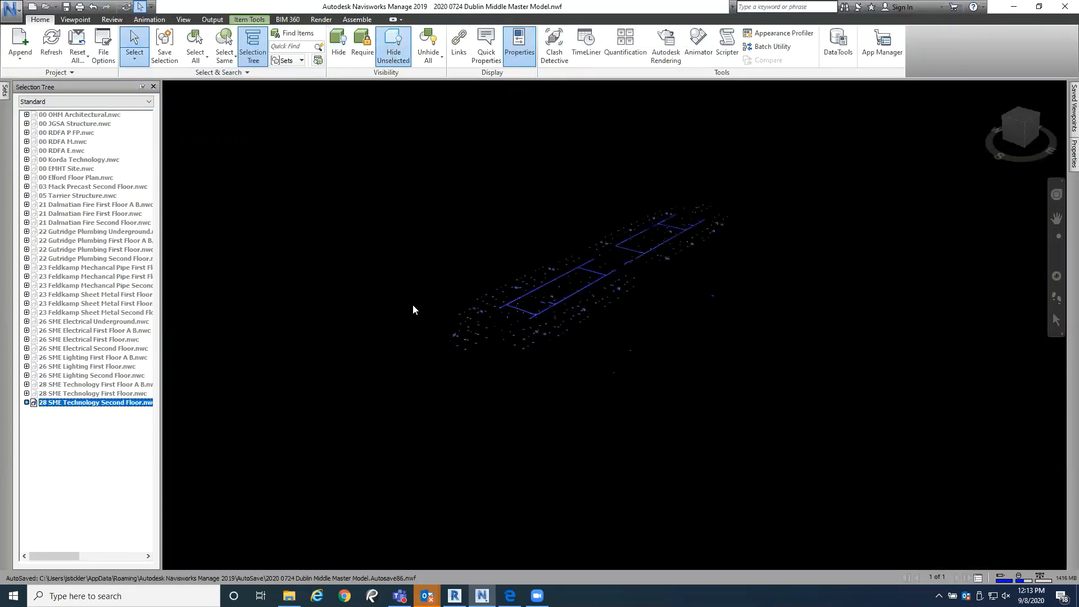
middle_drag(471, 316, 472, 397)
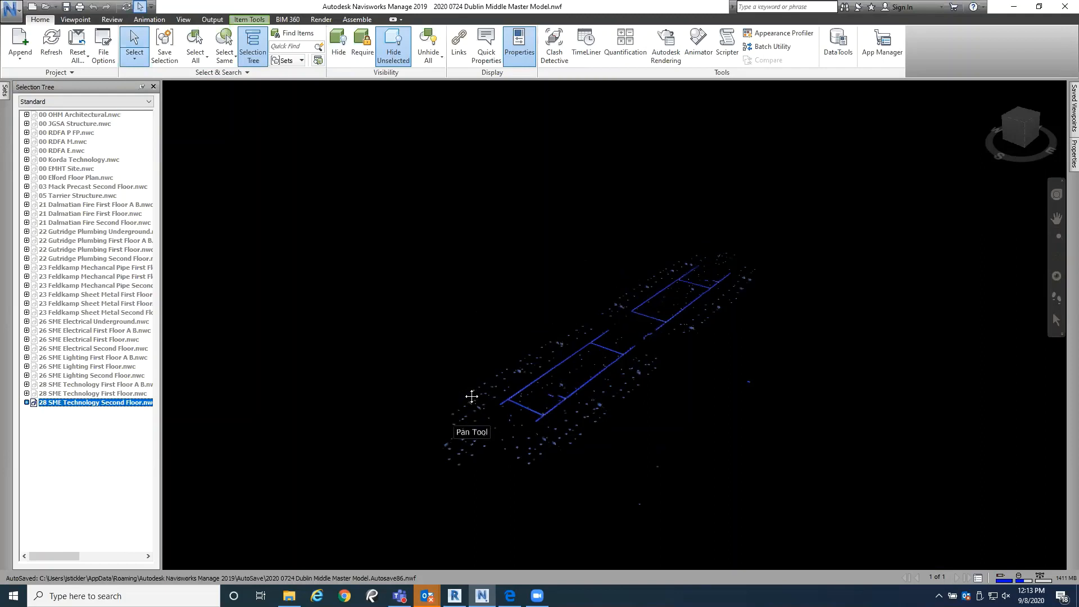
Step: Unhide the 28 SME Technology First Floor, 28 SME Technology First Floor A B and 26 SME Lighting Second Floor models
click(93, 394)
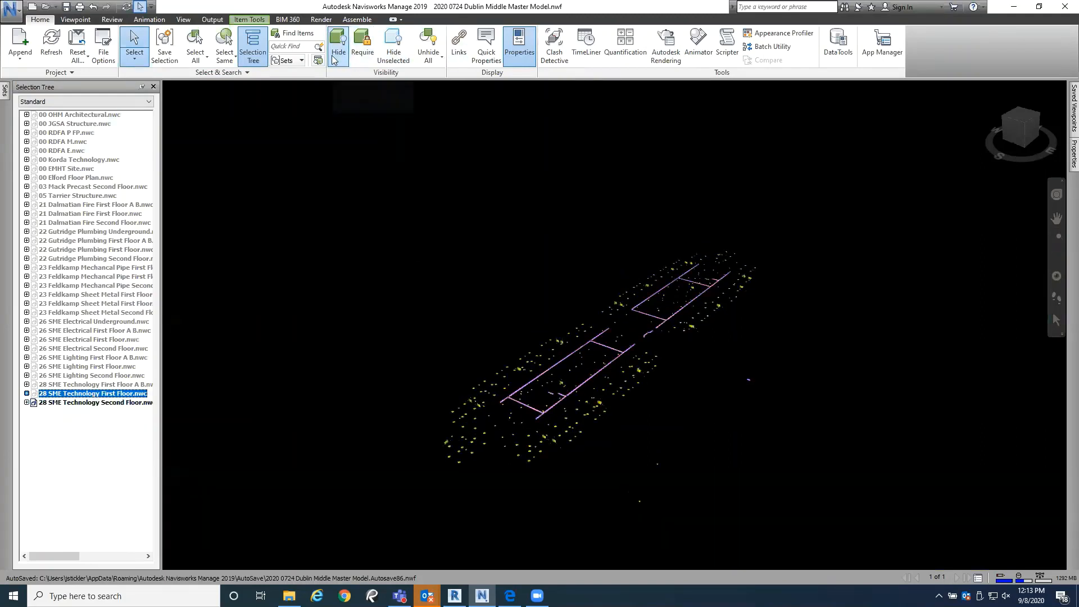
click(332, 55)
click(103, 385)
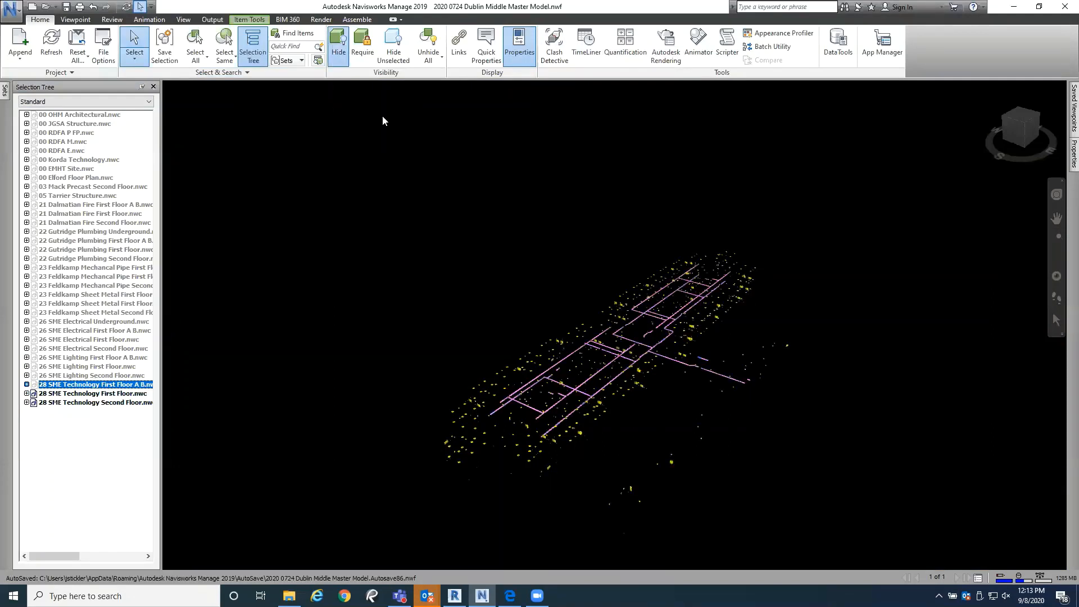
click(340, 47)
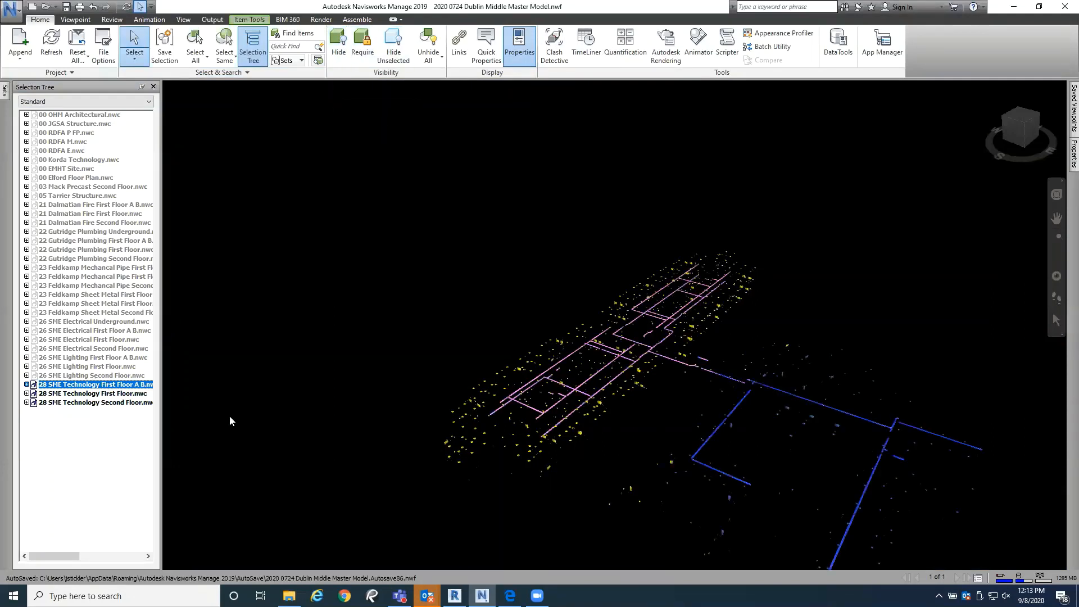
click(104, 376)
click(344, 50)
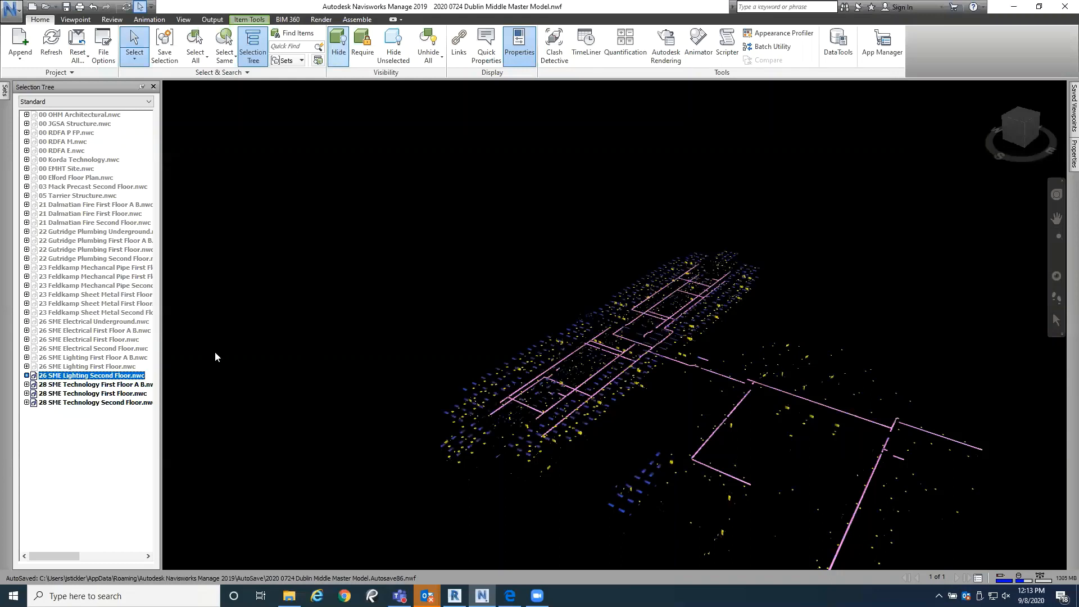
Step: Unhide the 26 SME Lighting First Floor and 26 SME Lighting First Floor A B models
click(96, 366)
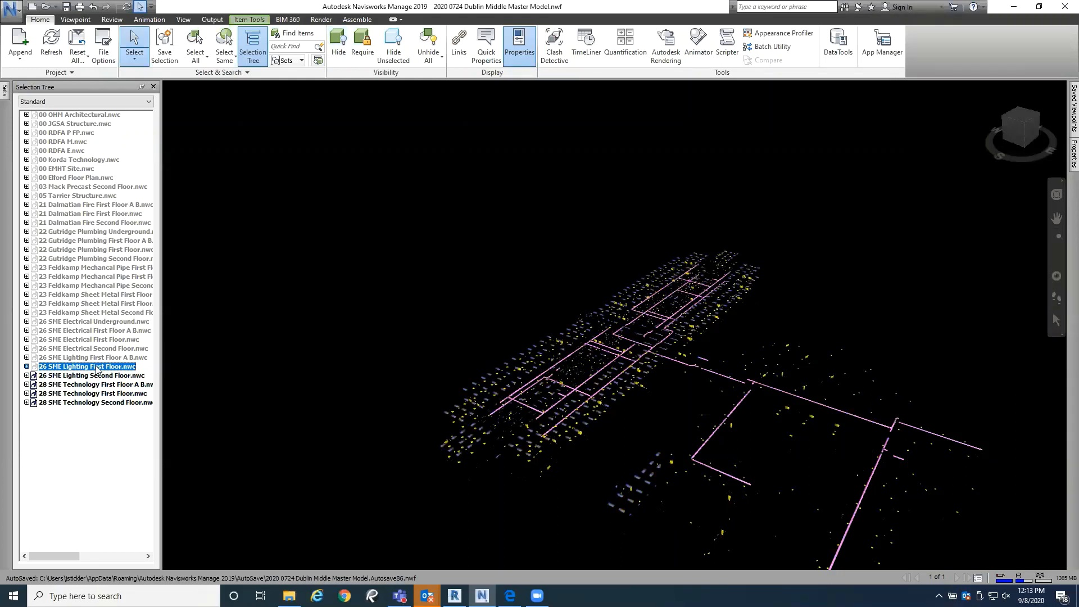
click(336, 51)
click(98, 358)
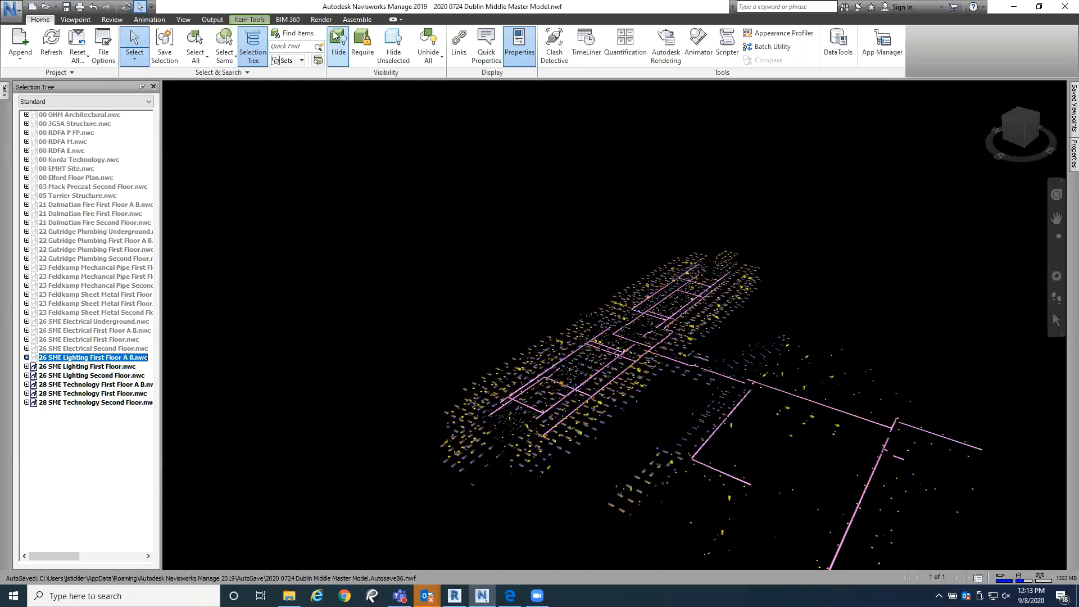
click(339, 48)
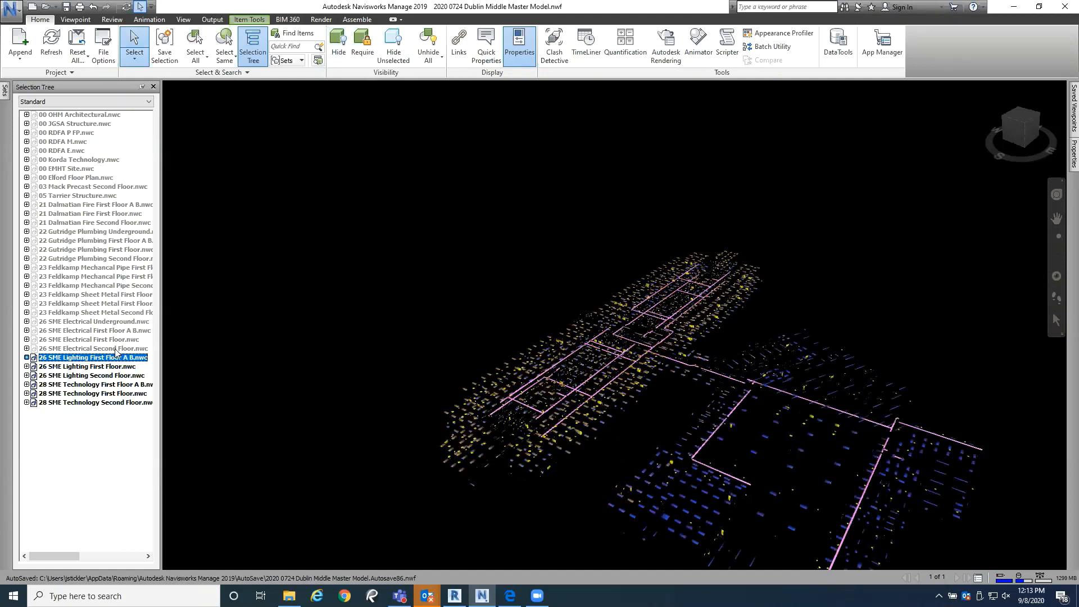
Step: Unhide the 26 SME Electrical Second Floor, First Floor, First Floor A B and Underground models one by one, and clear the selection
key(Up)
click(339, 50)
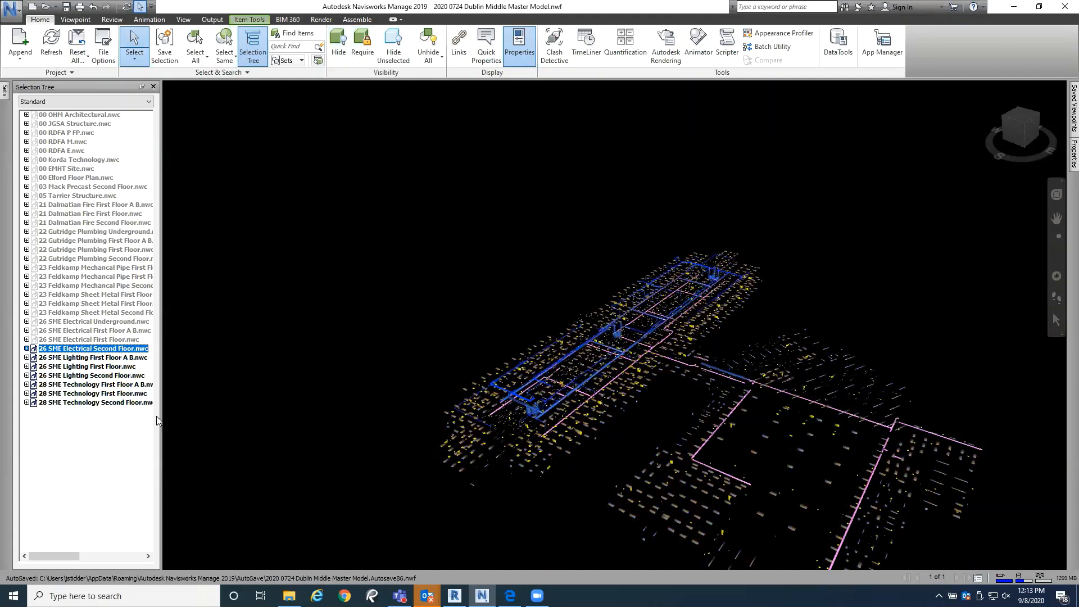
key(Up)
click(339, 49)
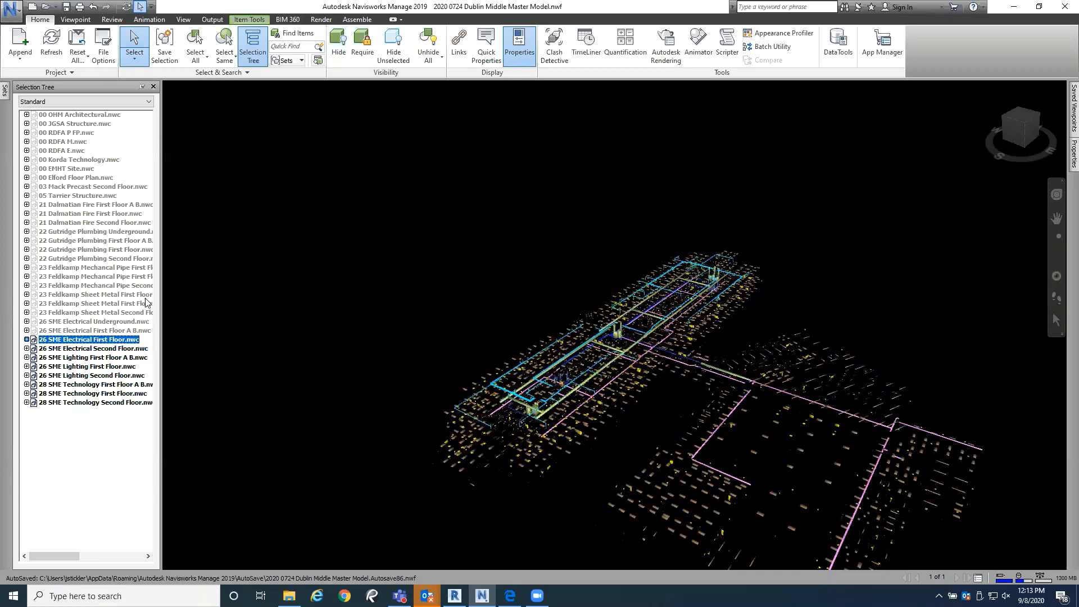
key(Up)
middle_drag(494, 405, 471, 313)
click(339, 56)
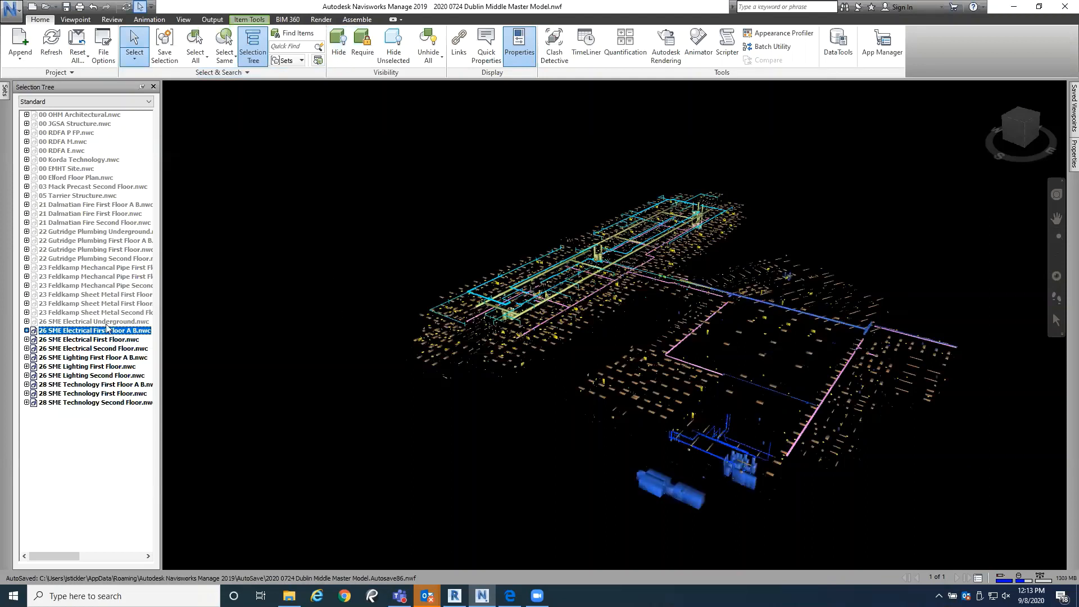
click(106, 323)
click(339, 53)
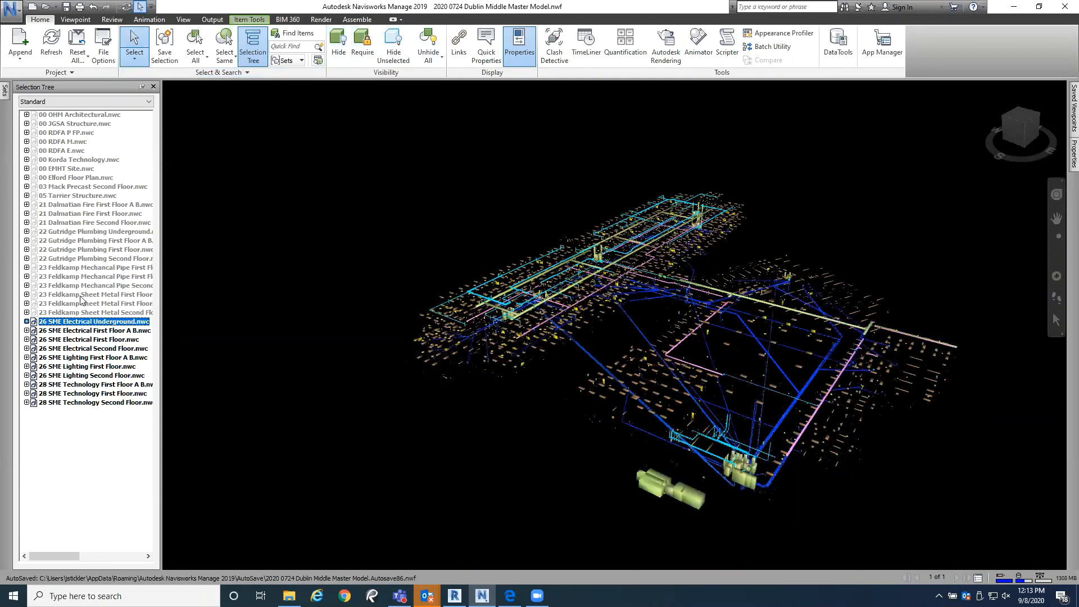
click(306, 140)
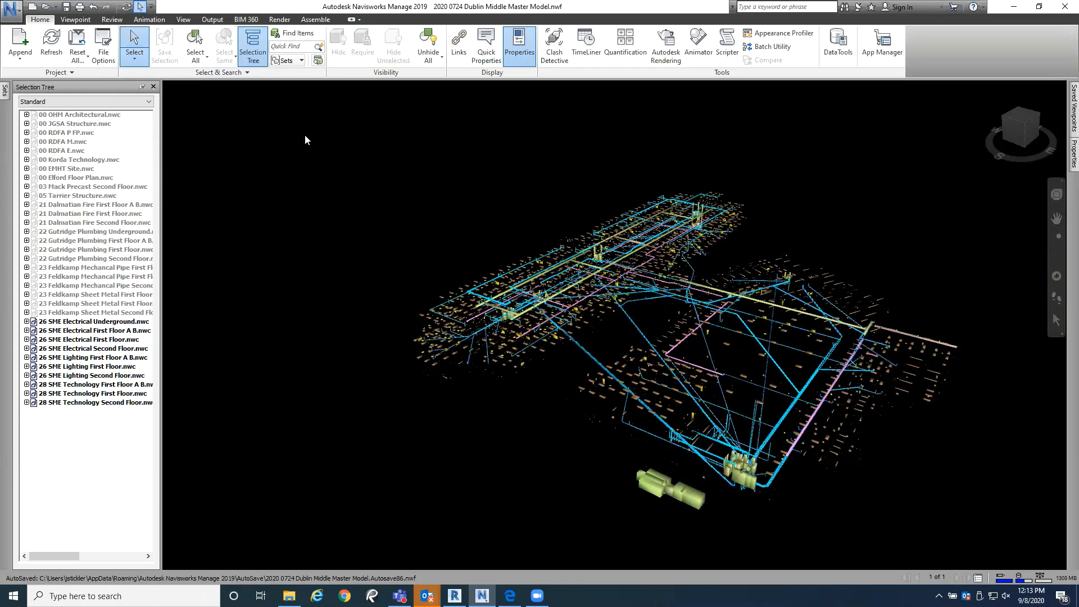
Step: Unhide the three 23 Feldkamp Sheet Metal models one by one, from the second floor to both first-floor models
click(88, 312)
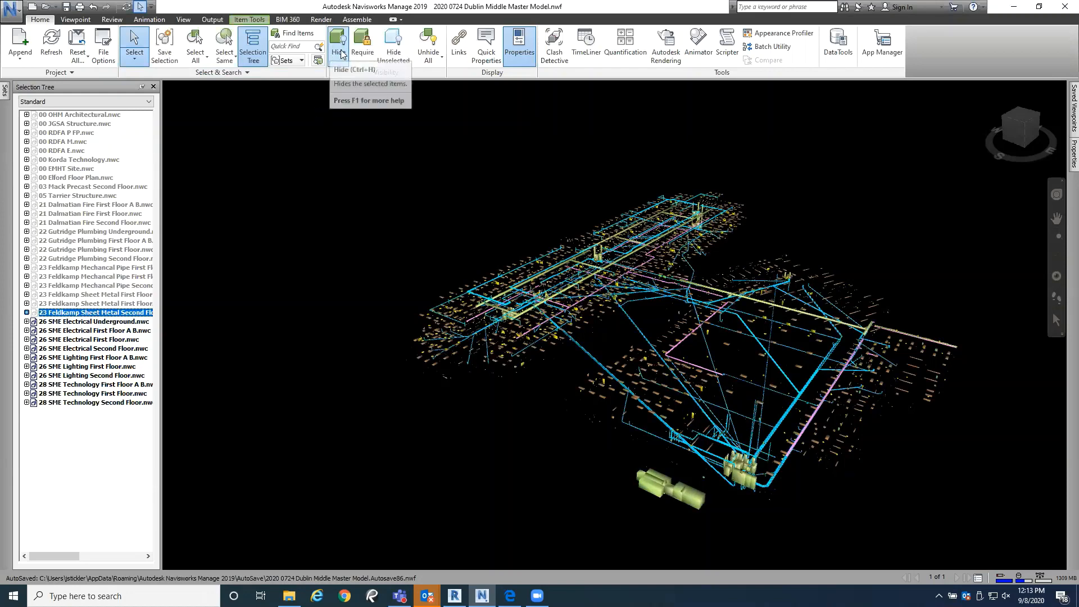
click(339, 49)
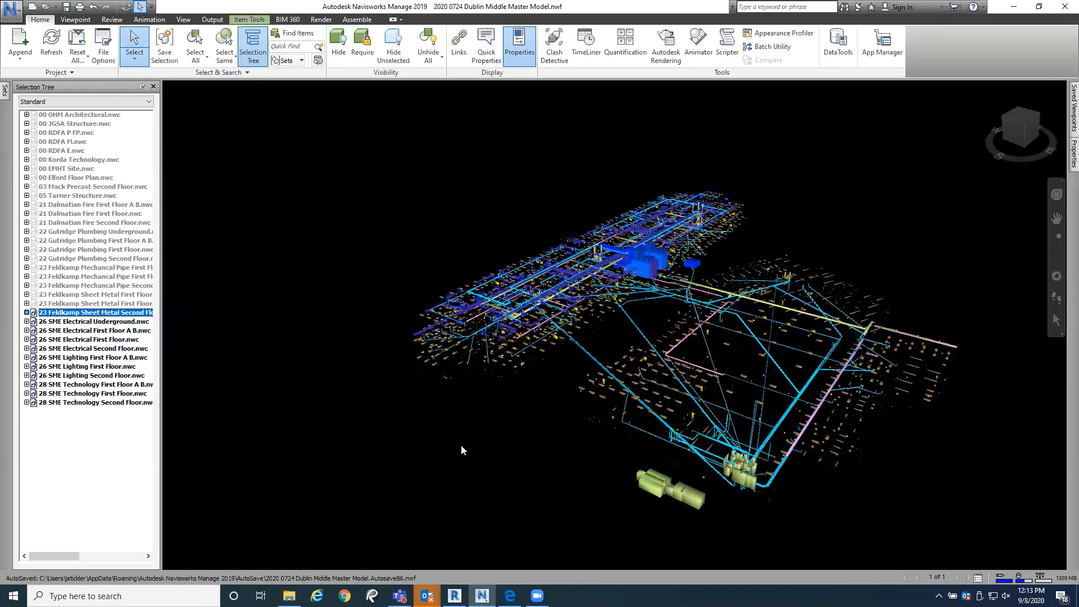
click(56, 303)
click(339, 50)
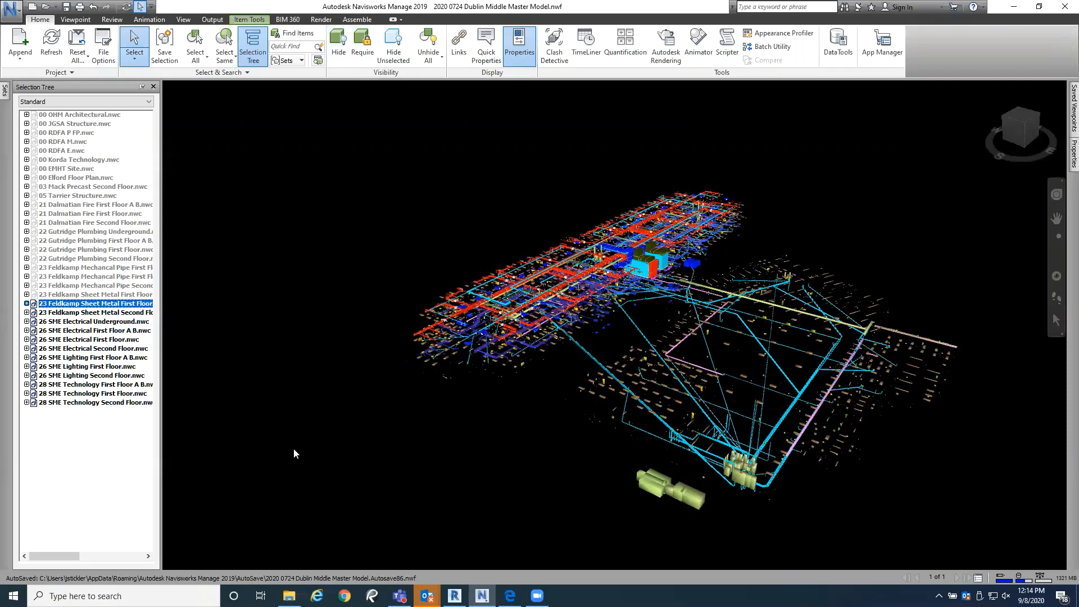
click(112, 295)
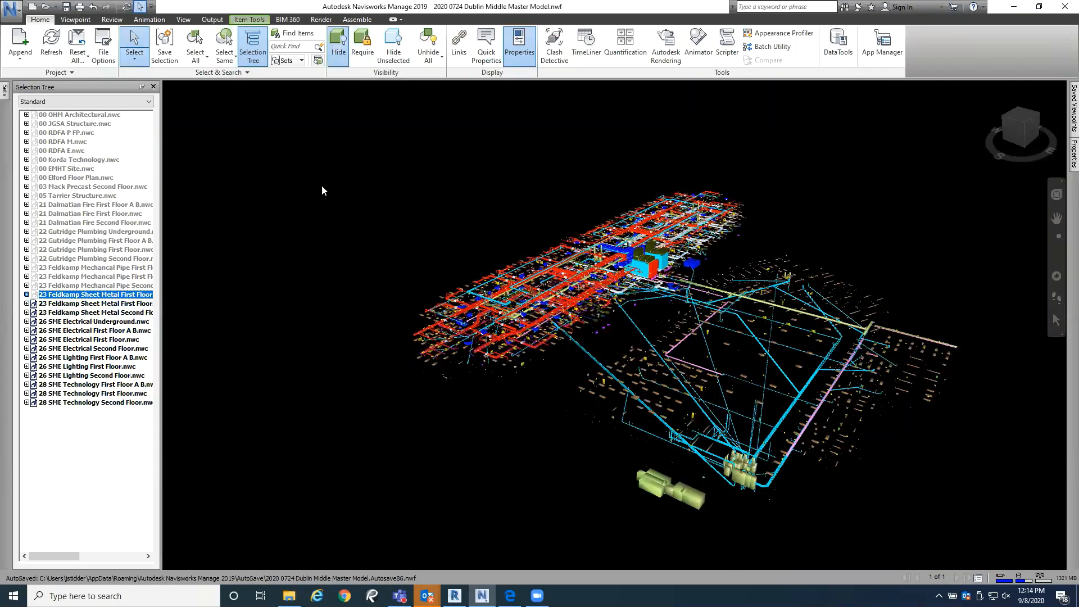
click(339, 49)
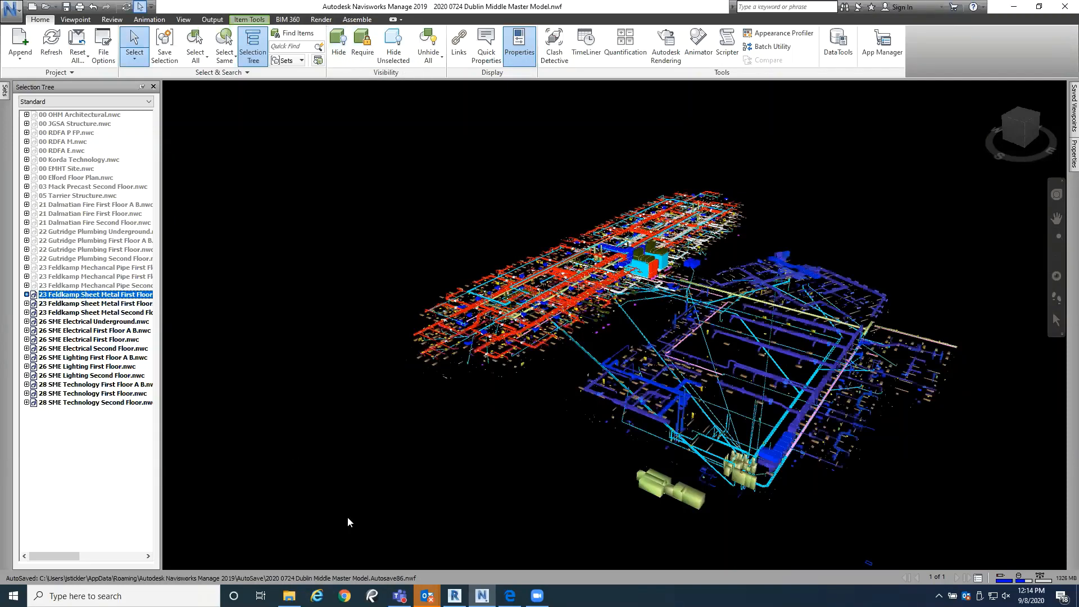
Step: Unhide the three 23 Feldkamp Mechancal Pipe models, starting with the second floor and continuing with both first-floor models
click(81, 286)
click(335, 54)
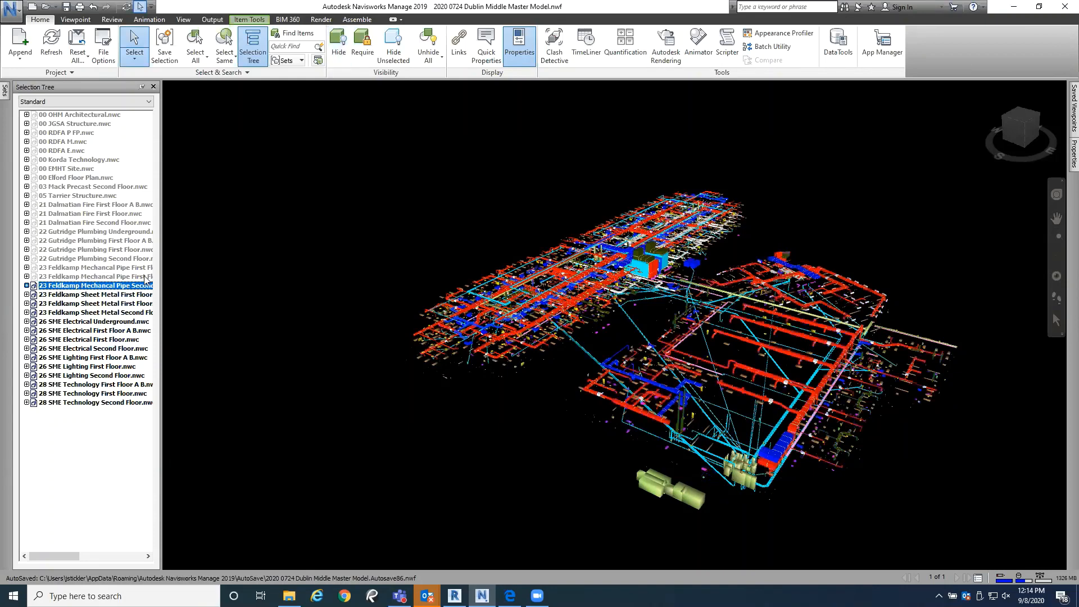
click(129, 277)
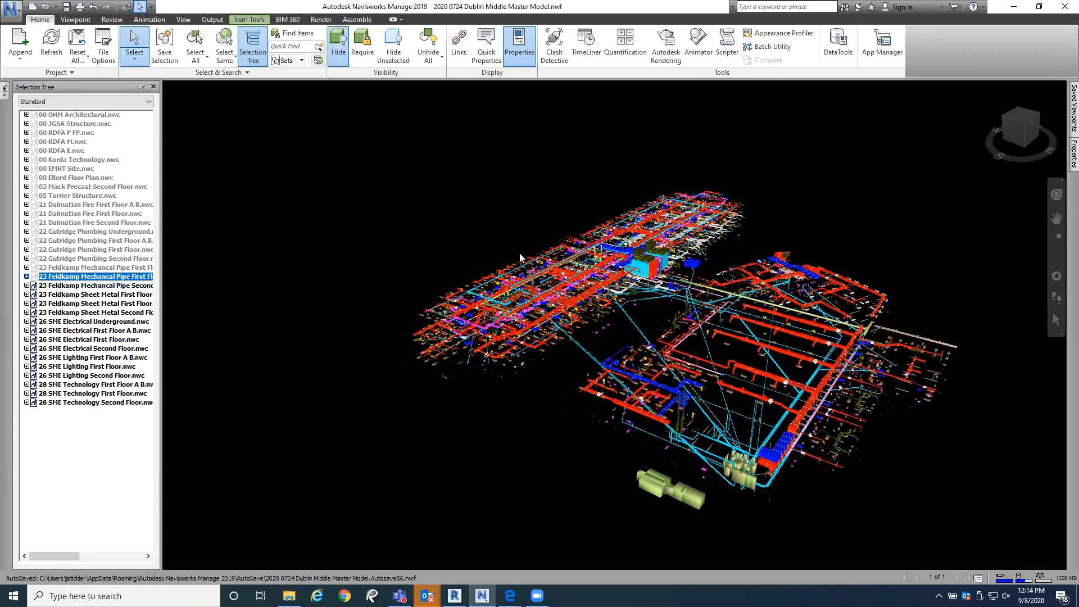
click(339, 50)
click(99, 267)
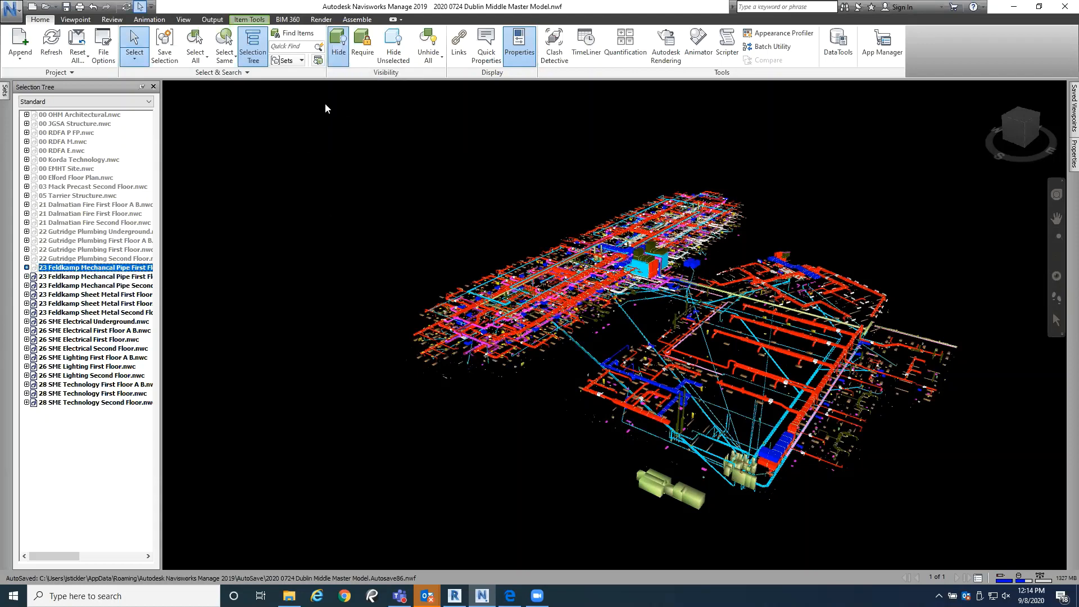
click(338, 51)
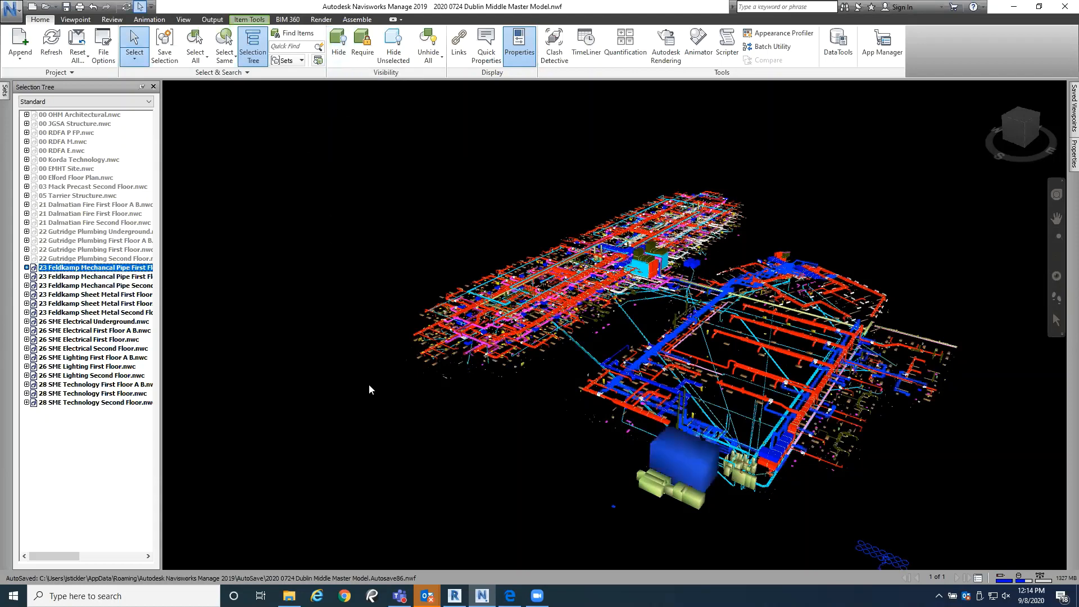
Step: Unhide the 22 Gutridge Plumbing Second Floor, First Floor, First Floor A B and Underground models in turn
click(59, 259)
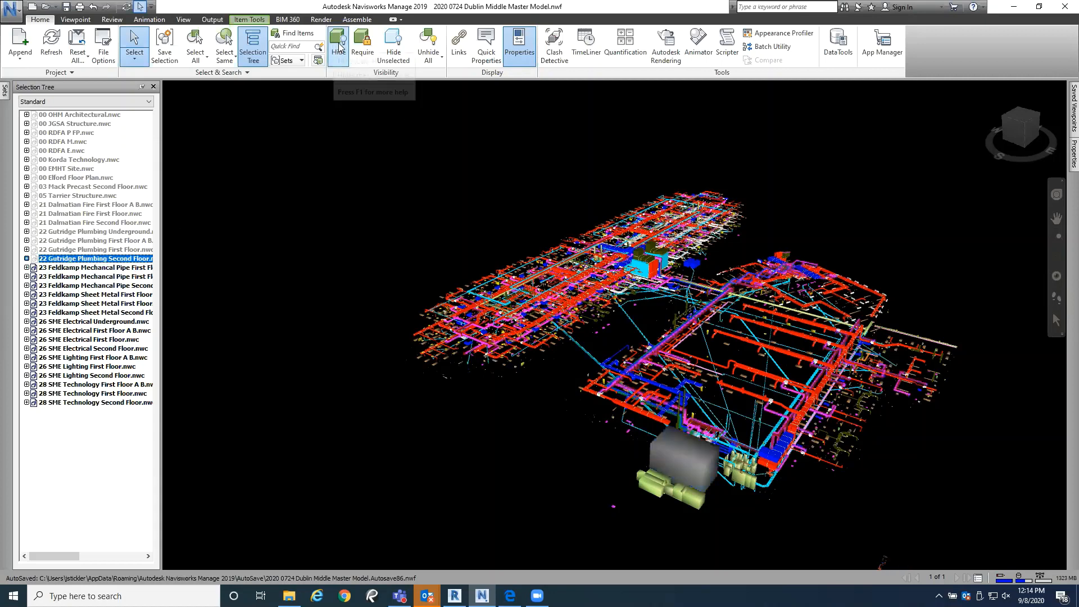
key(ctrl+h)
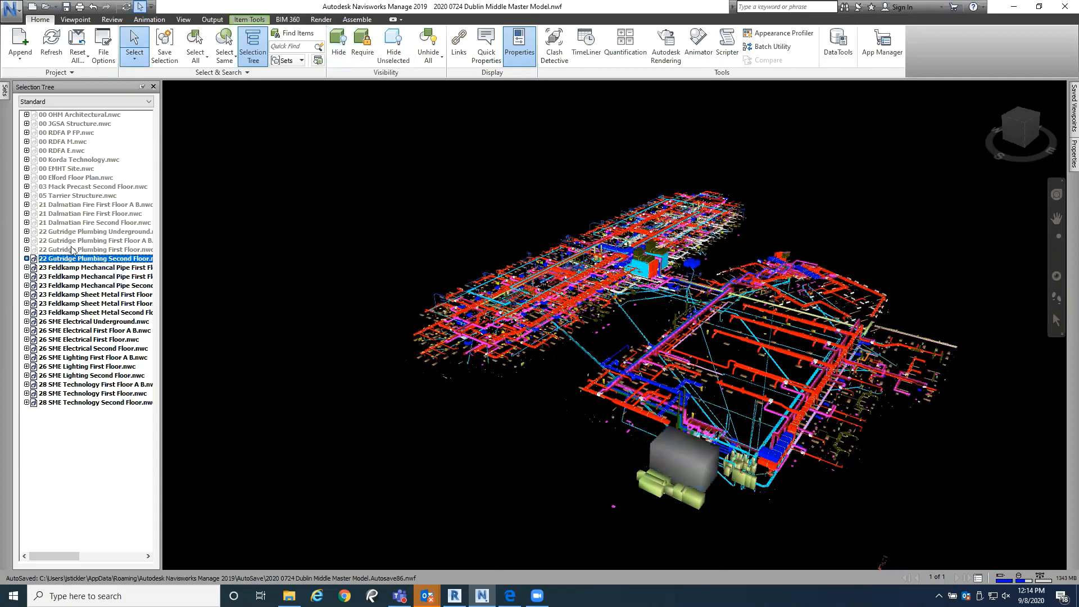
click(72, 250)
click(340, 55)
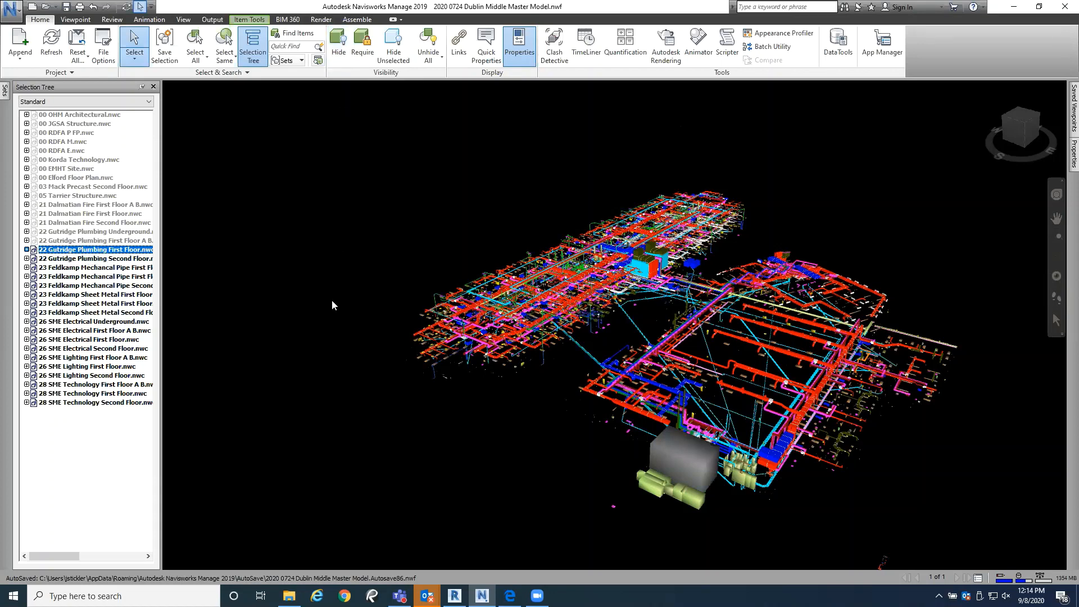
click(98, 242)
click(335, 56)
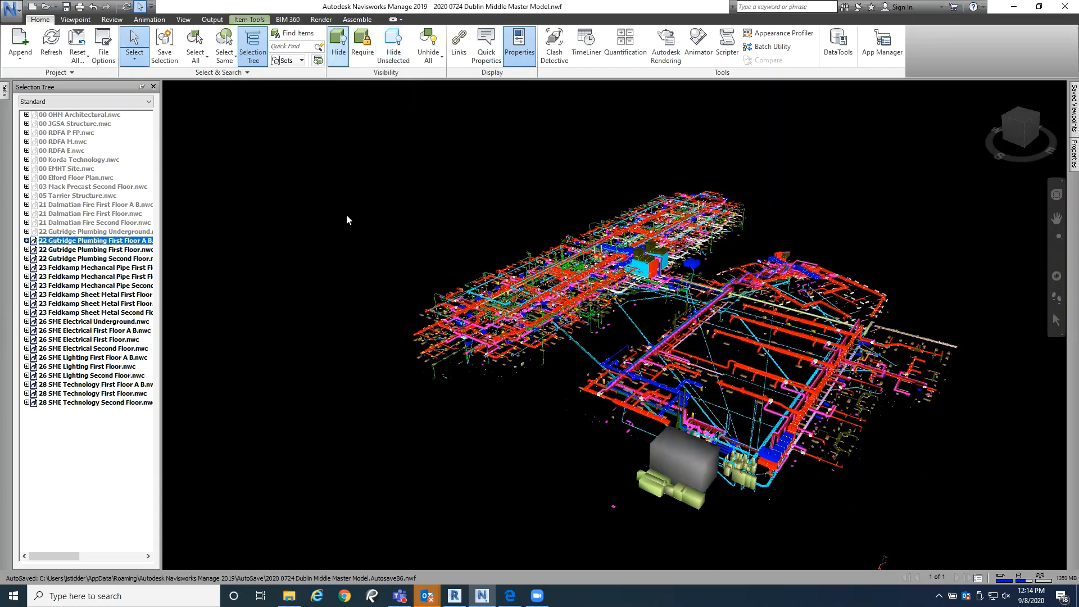
click(66, 231)
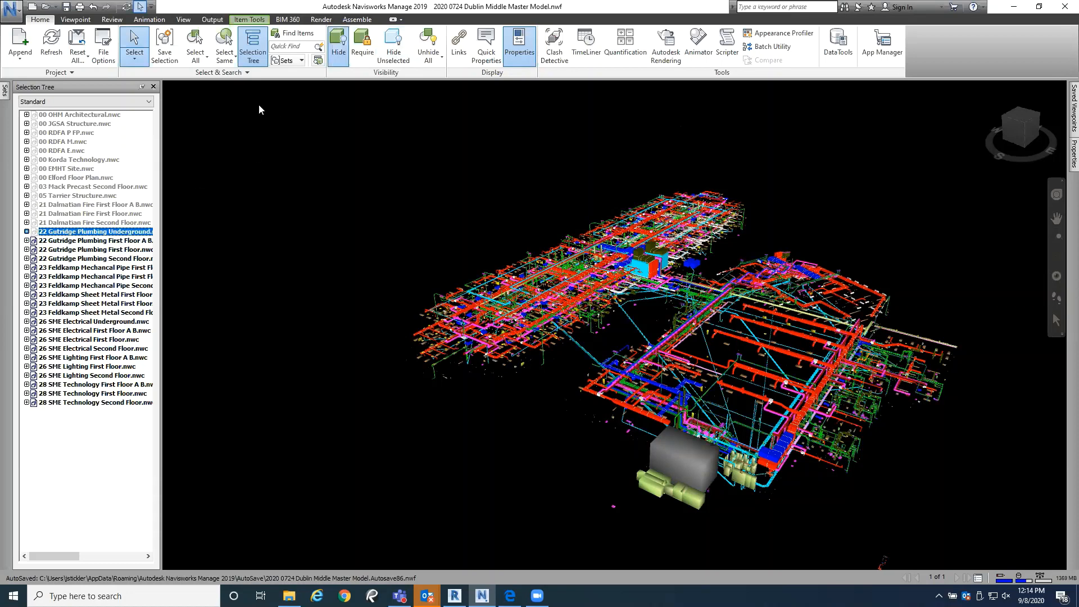
click(336, 57)
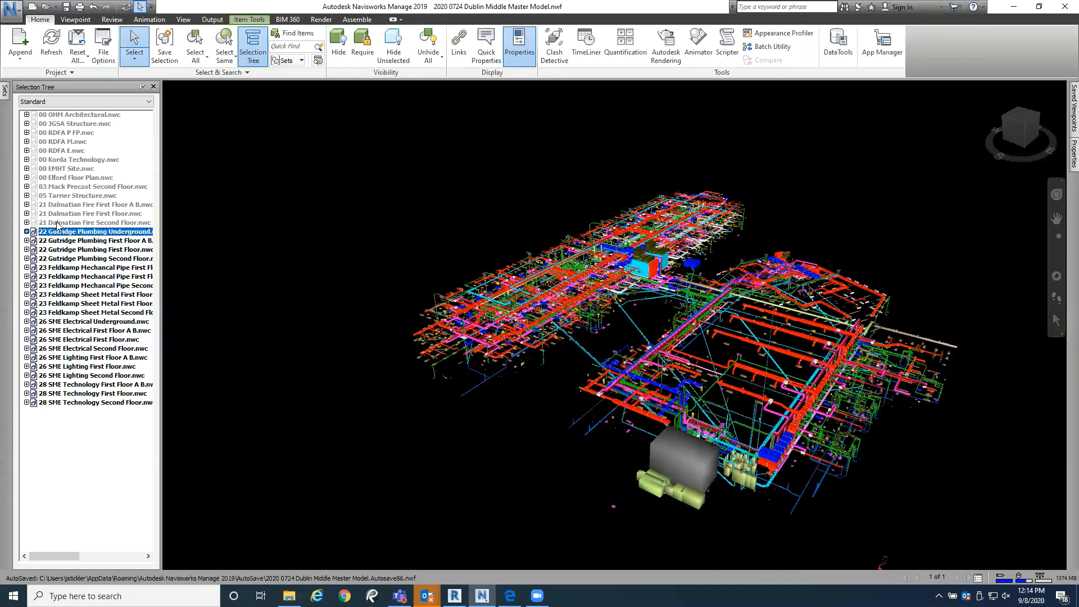
Step: Unhide the 21 Dalmatian Fire Second Floor, First Floor and First Floor A B models
click(56, 223)
click(339, 56)
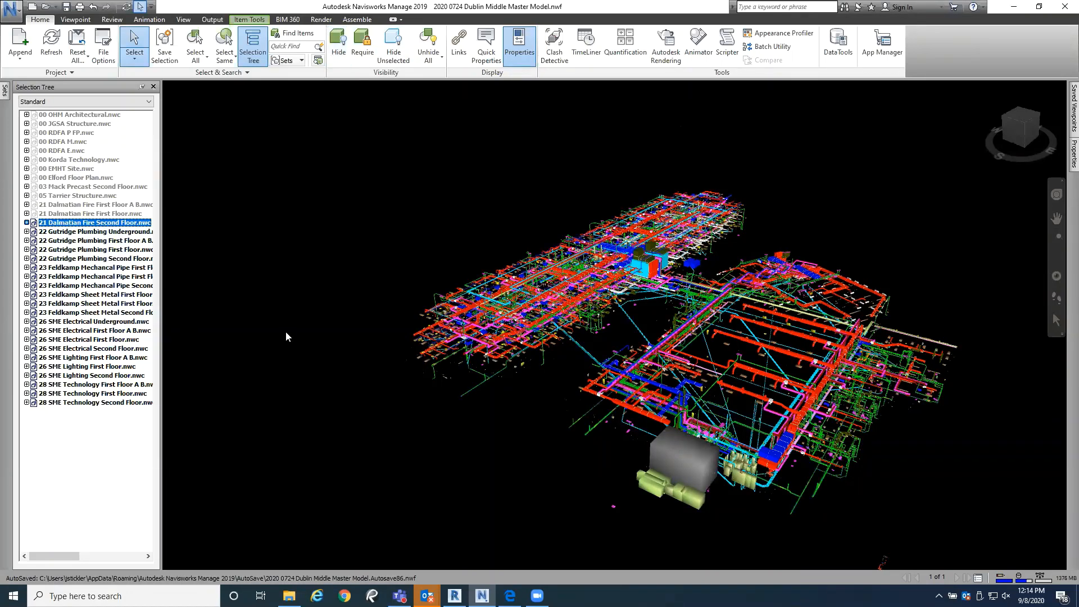
click(380, 170)
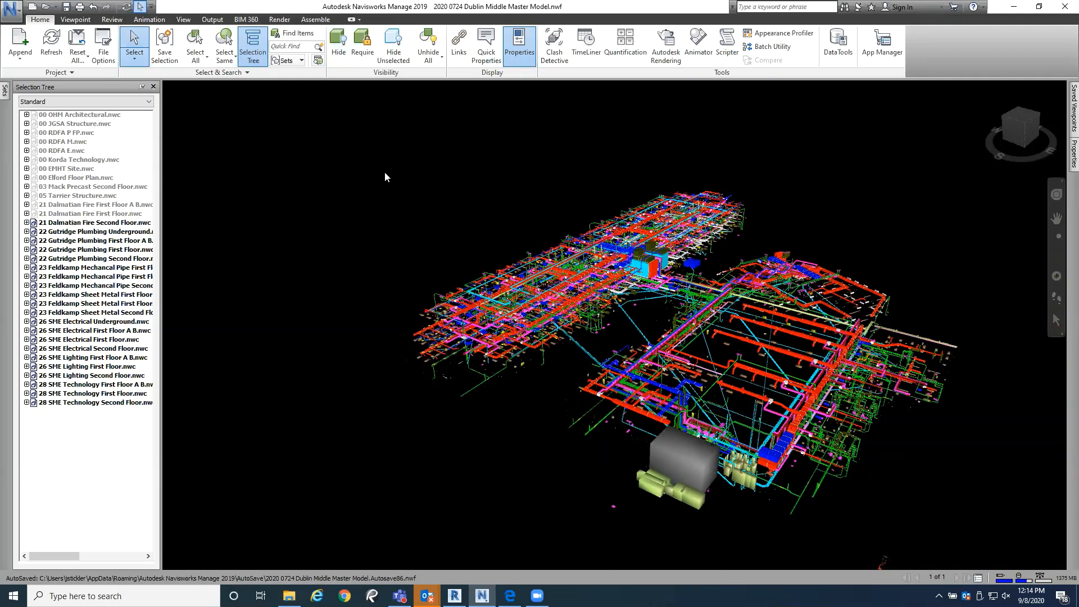
click(109, 214)
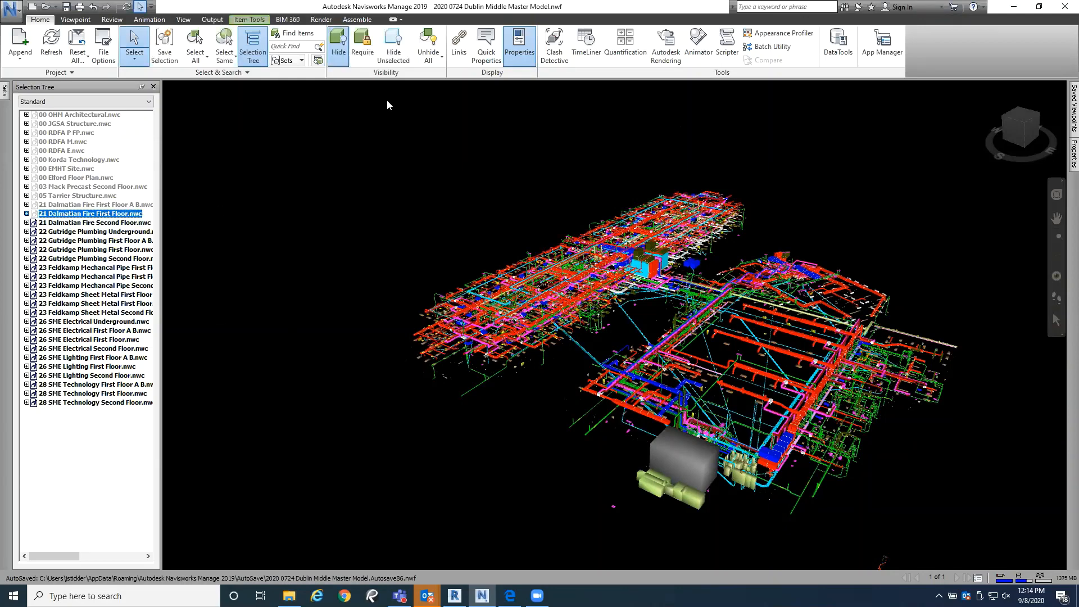
click(91, 205)
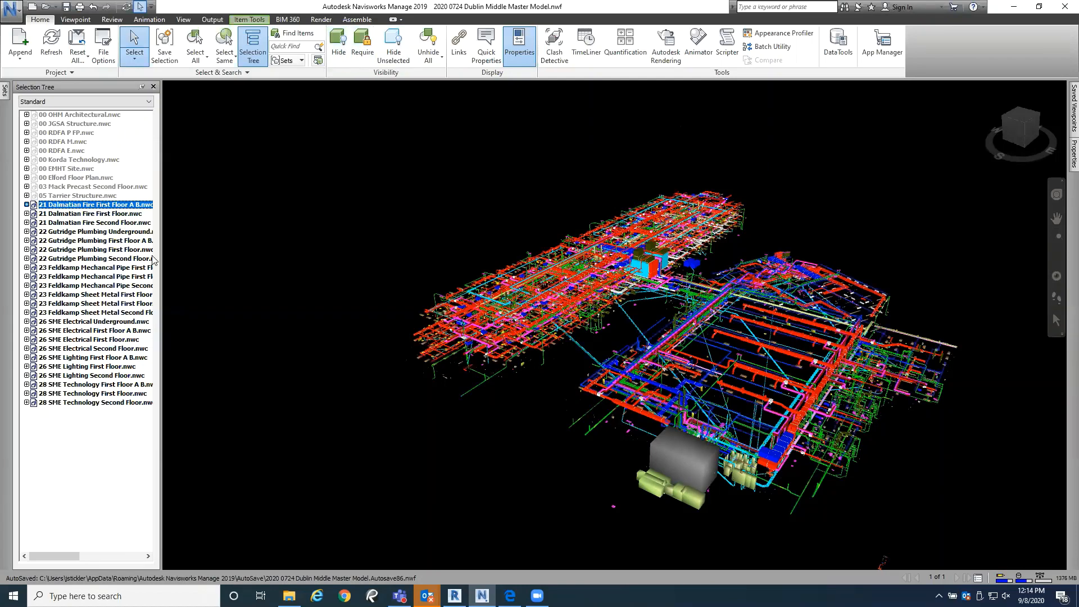
Step: Unhide the 05 Tarrier Structure model and clear the selection
click(85, 197)
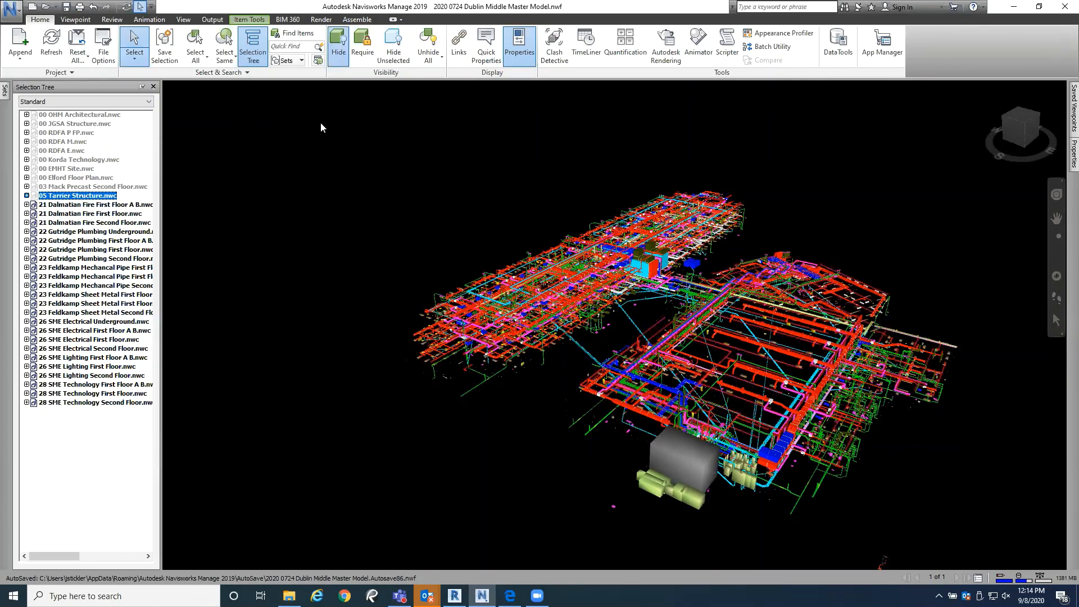
click(339, 50)
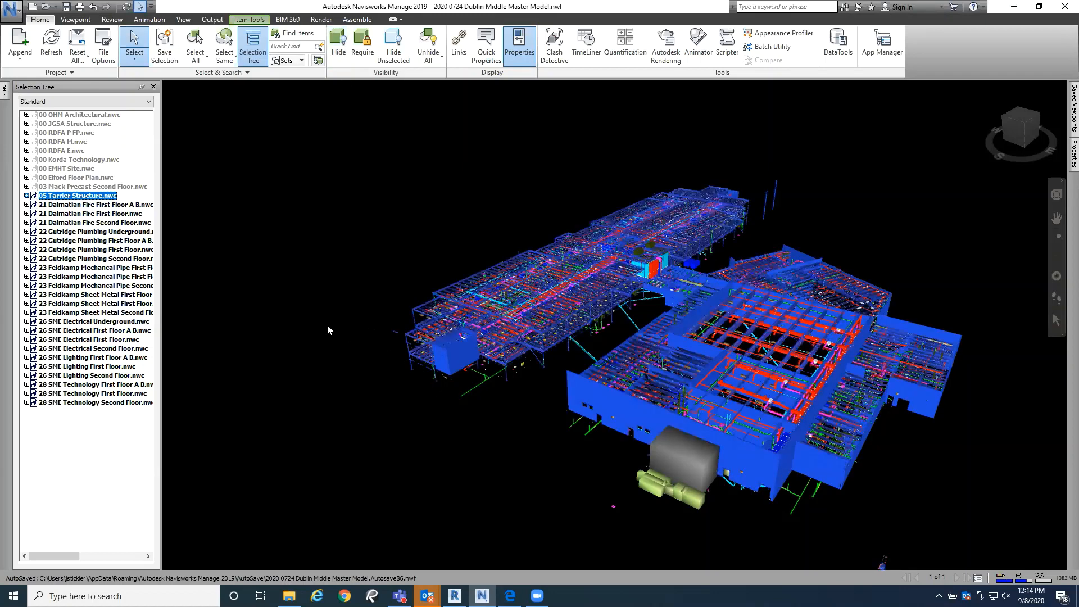
key(Escape)
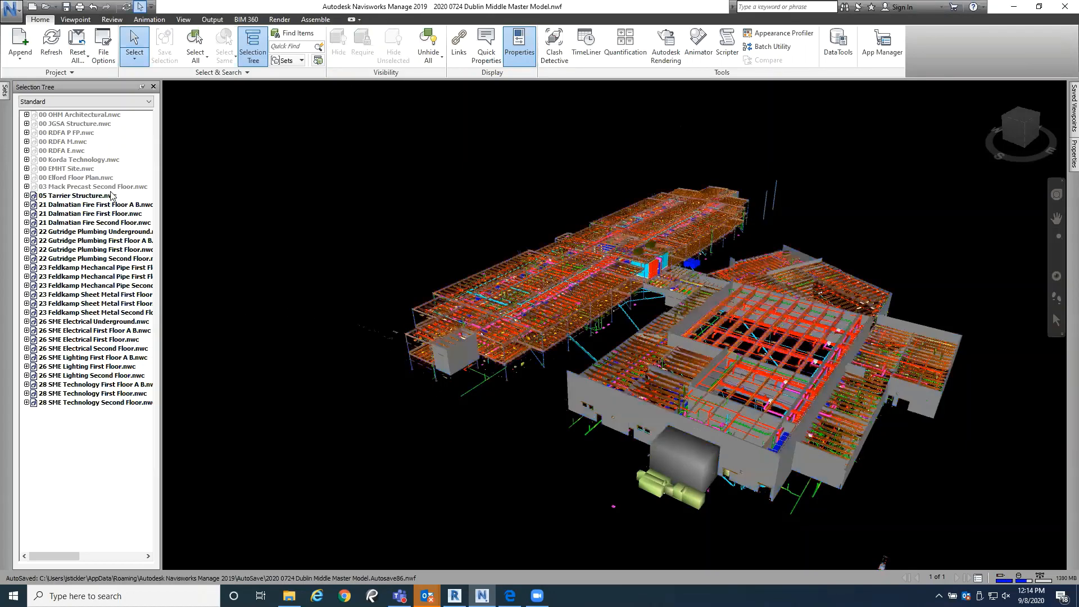
Step: Unhide the 03 Mack Precast Second Floor model and inspect the combined structure and trade systems from above
click(111, 188)
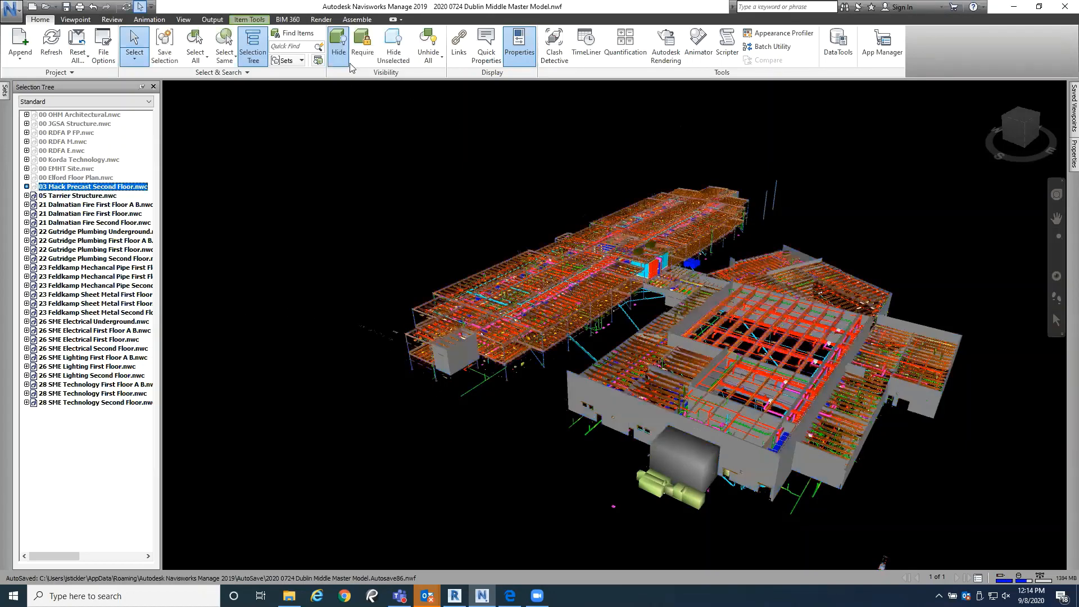
click(339, 52)
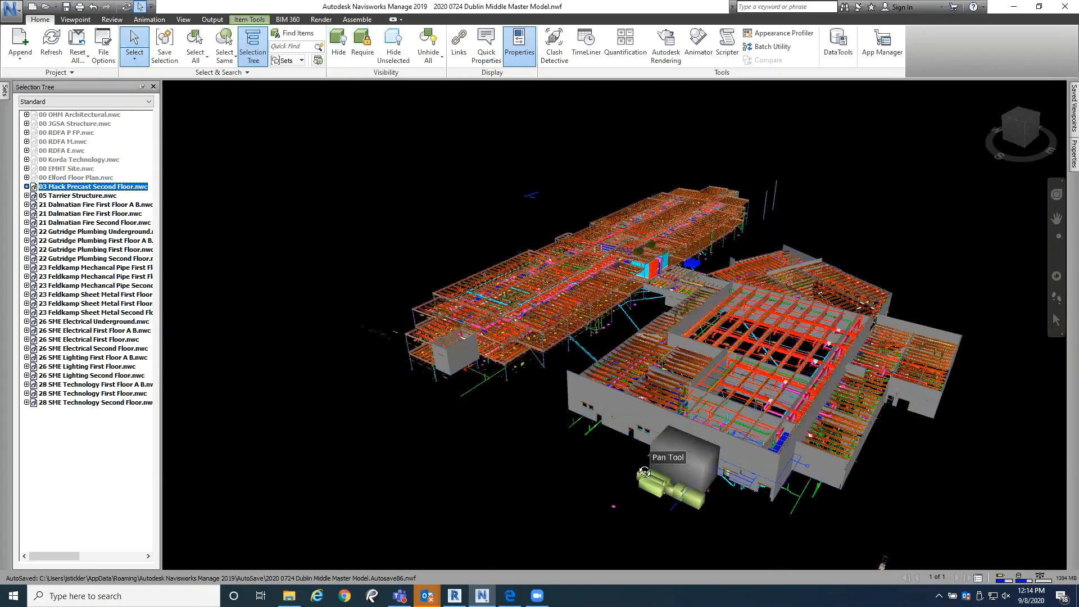
scroll(641, 469, up, 5)
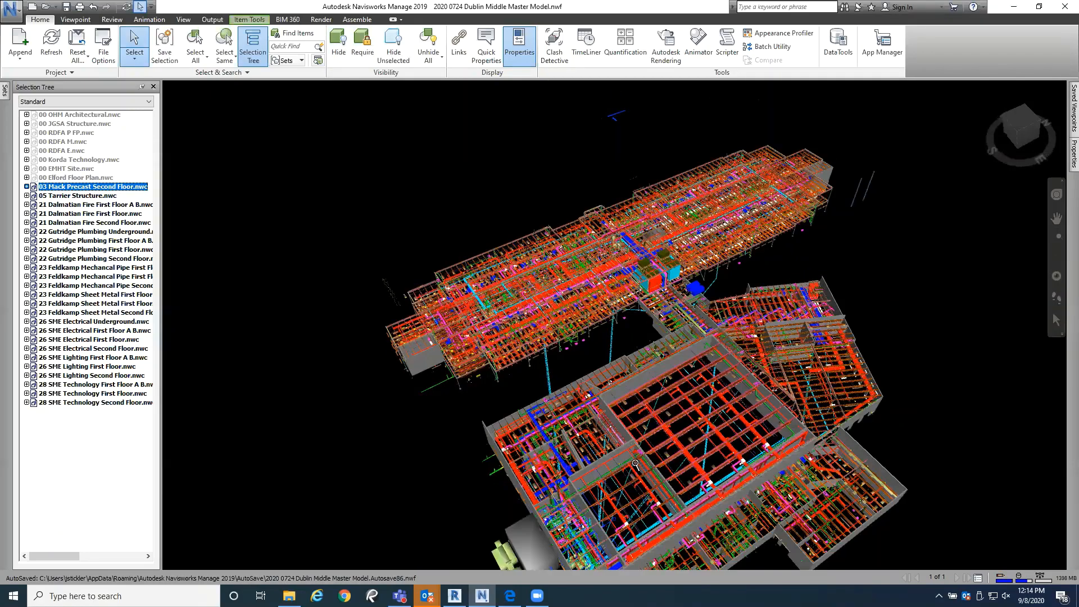
scroll(635, 464, up, 5)
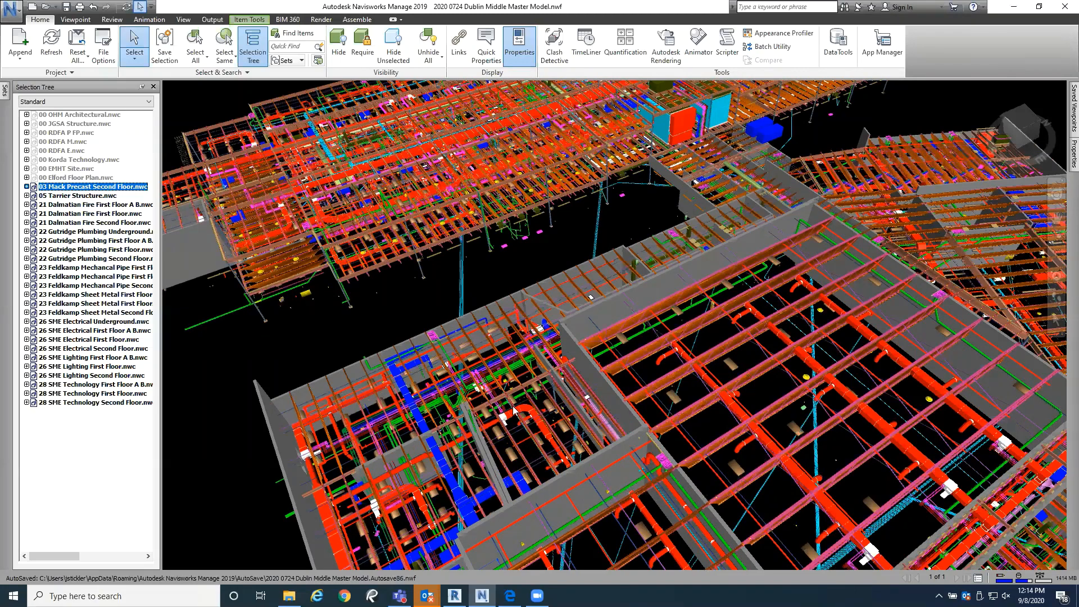
scroll(545, 417, down, 10)
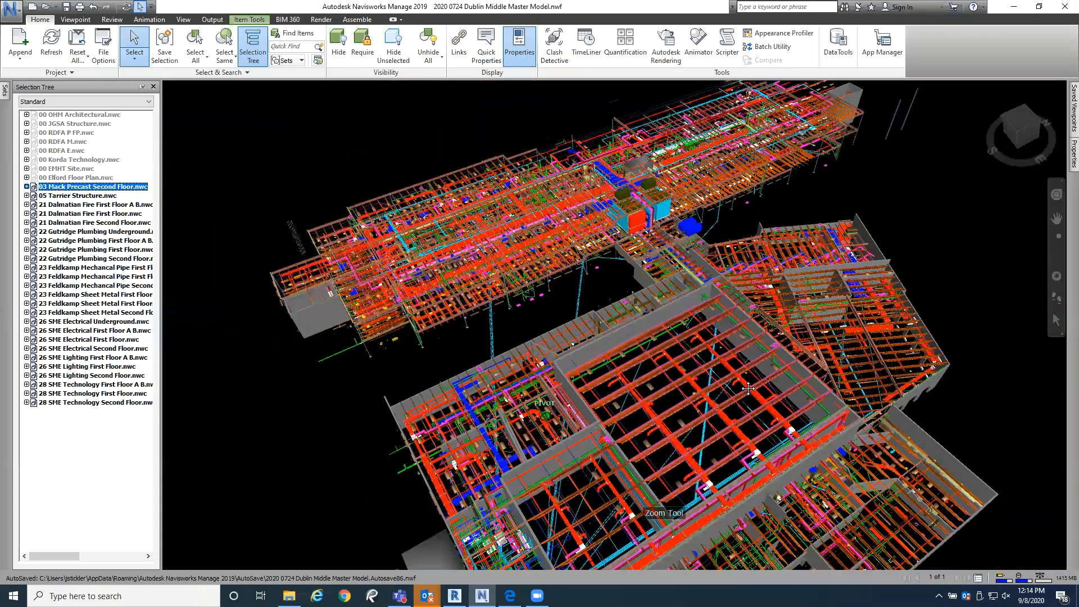
Step: Open Clash Detective and select the Fire 1 vs Elect 1 test to show its selections
middle_drag(672, 477, 801, 377)
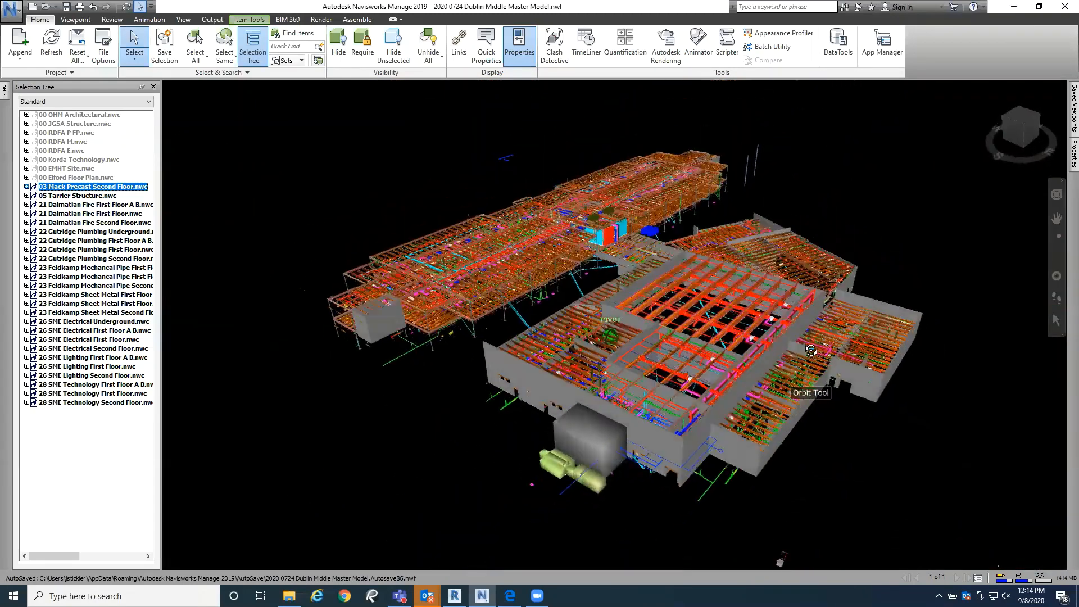
click(563, 46)
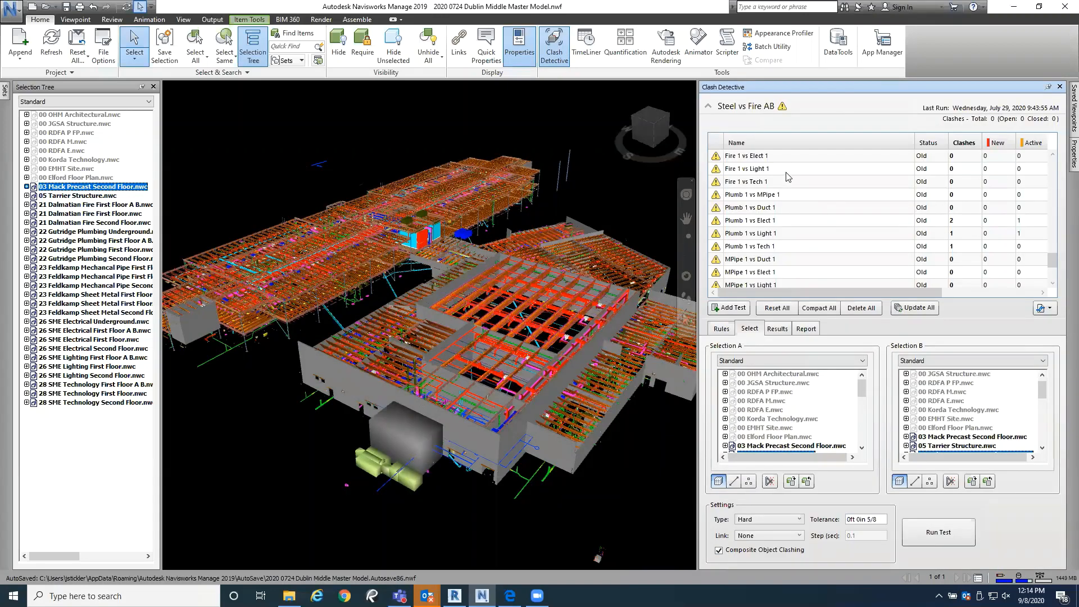
click(760, 157)
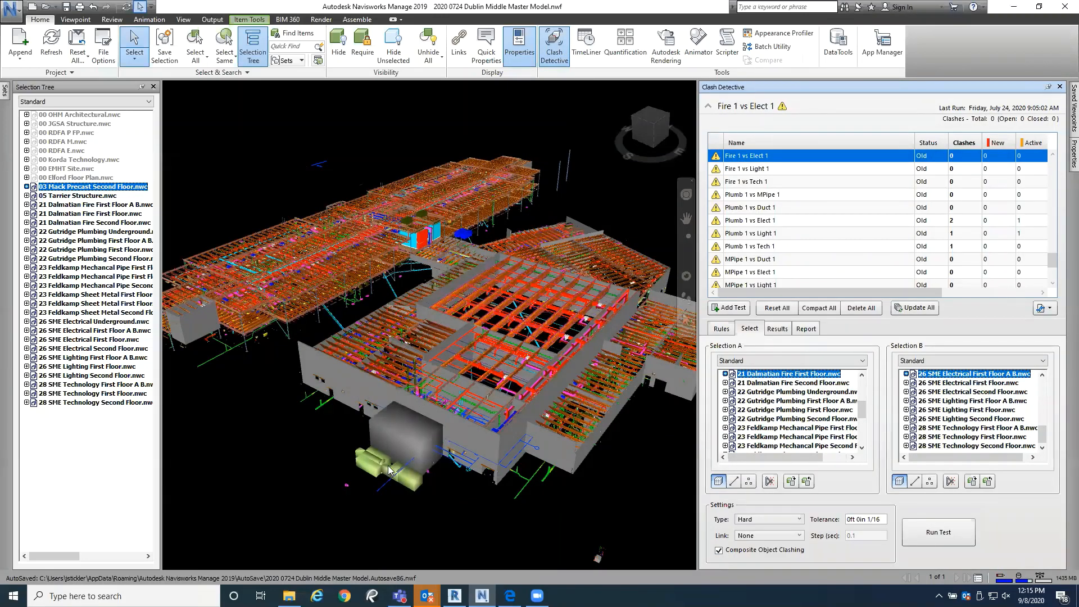
Step: Unhide 00 Elford Floor Plan and the 00 OHM Architectural through 00 EMHT Site models, and clear the selection
click(76, 178)
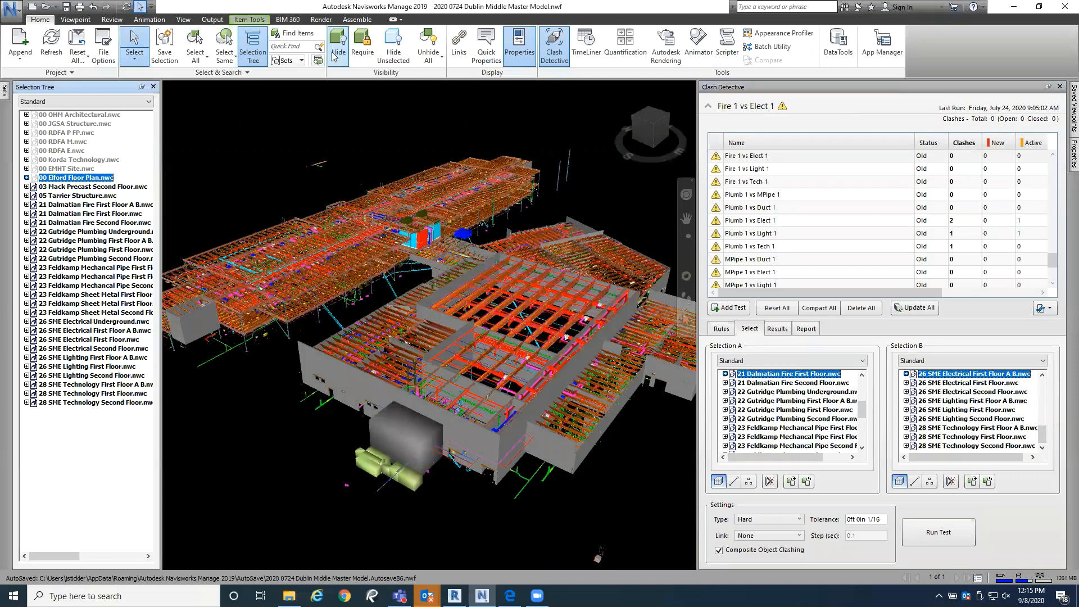
key(ctrl+h)
click(55, 169)
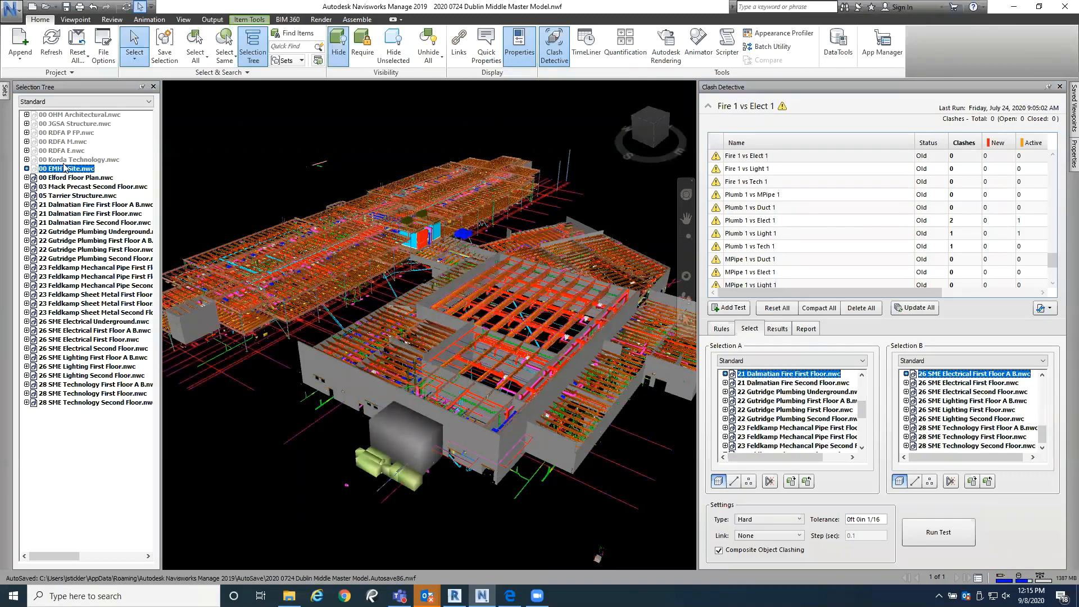
shift+click(81, 115)
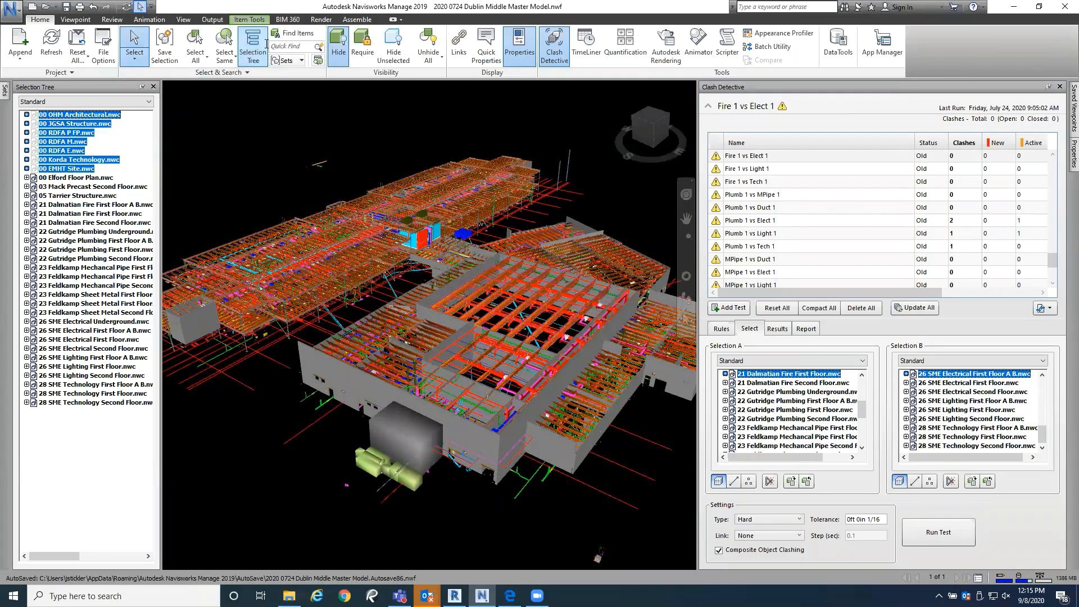
click(340, 54)
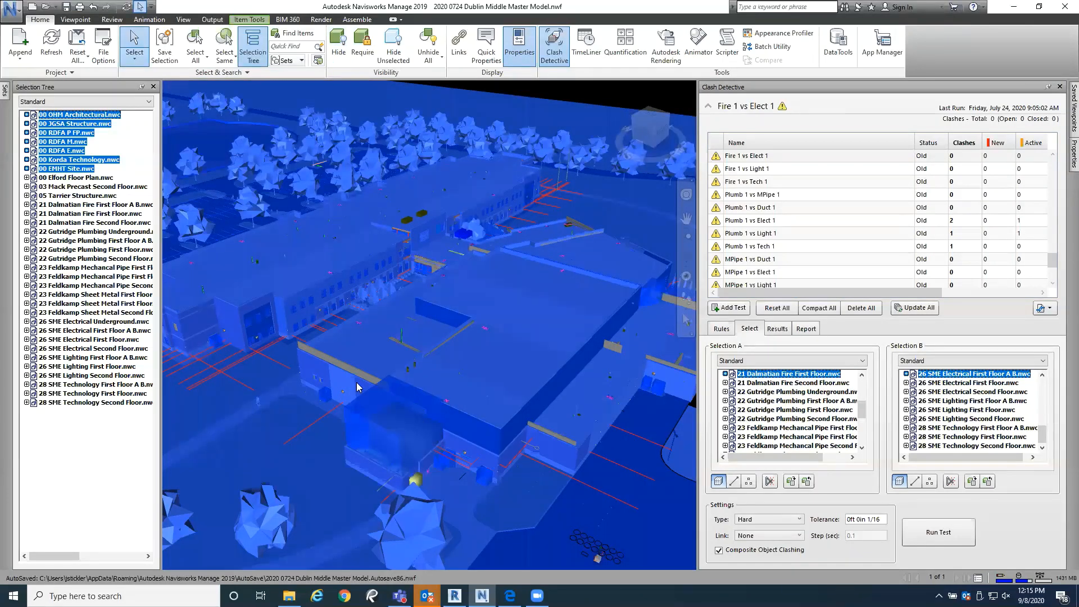
key(Escape)
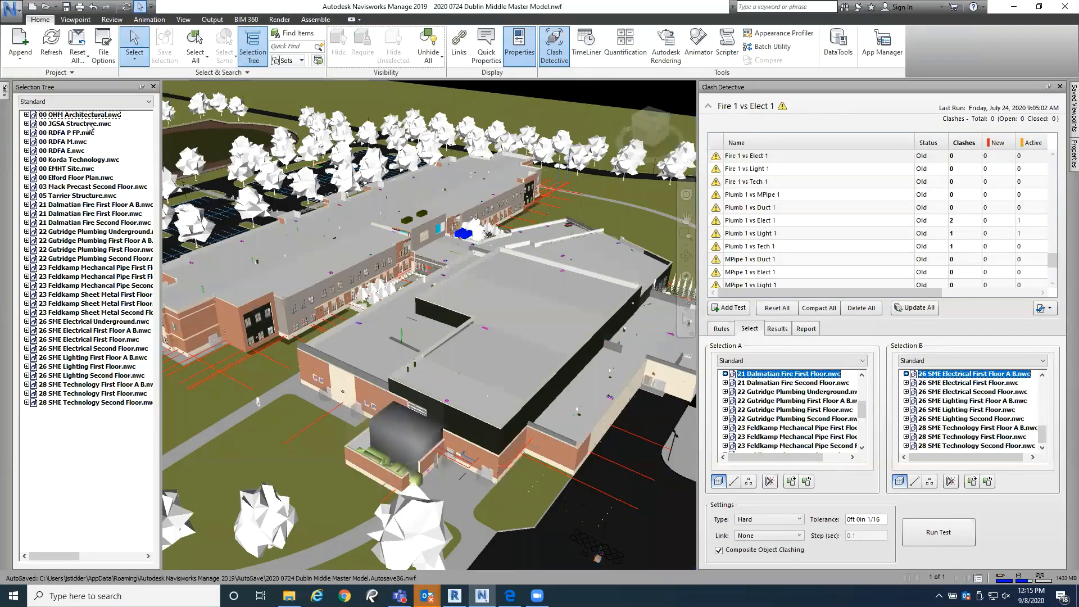
Step: Hide the design team models from 00 OHM Architectural through 00 EMHT Site, leaving 00 Elford Floor Plan out of the selection
click(81, 115)
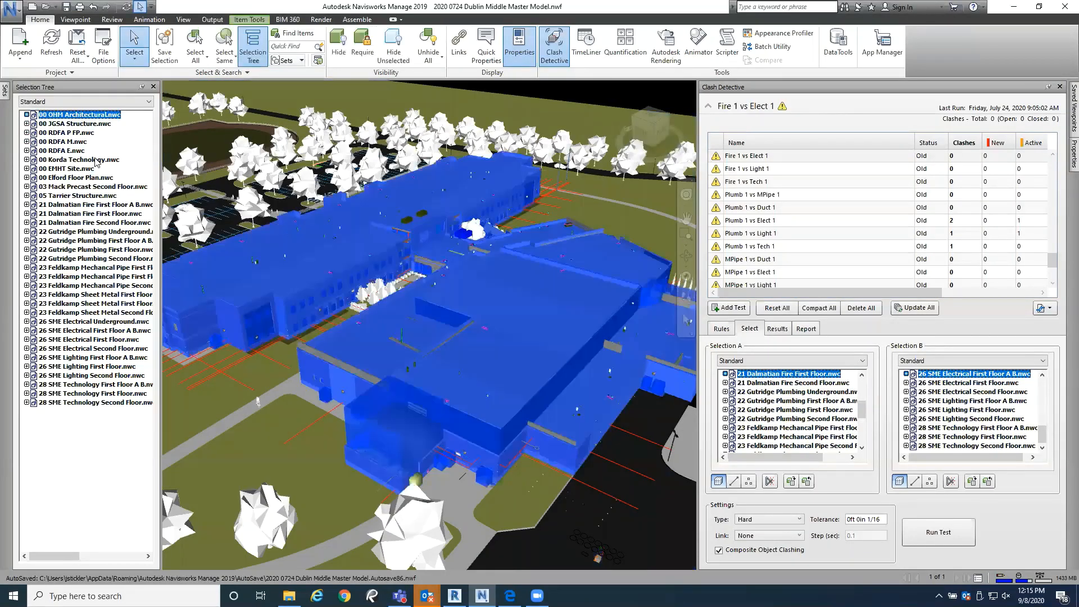
ctrl+click(96, 125)
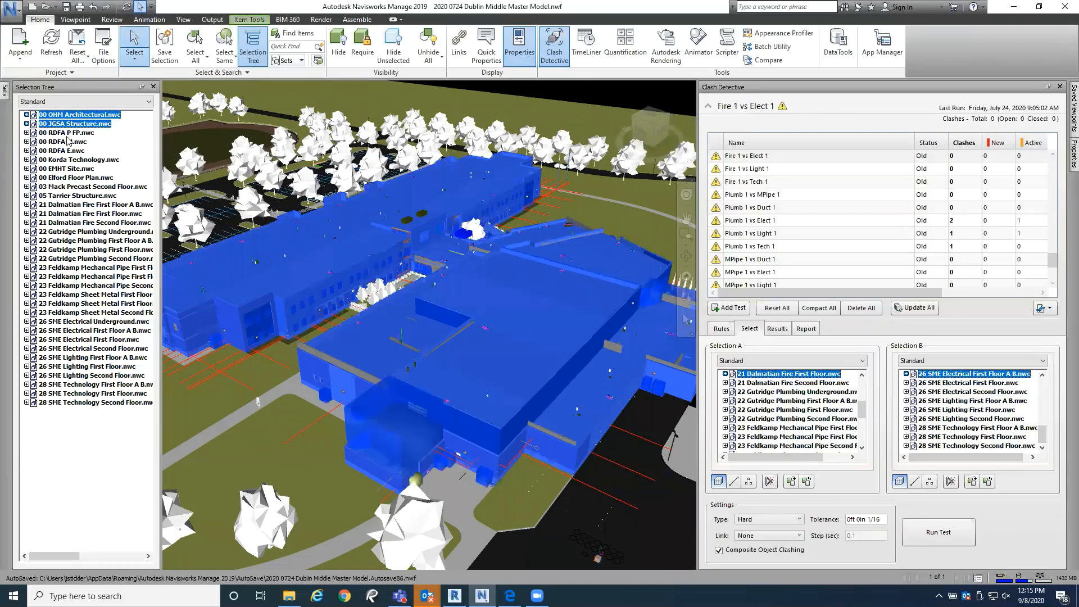
shift+click(67, 151)
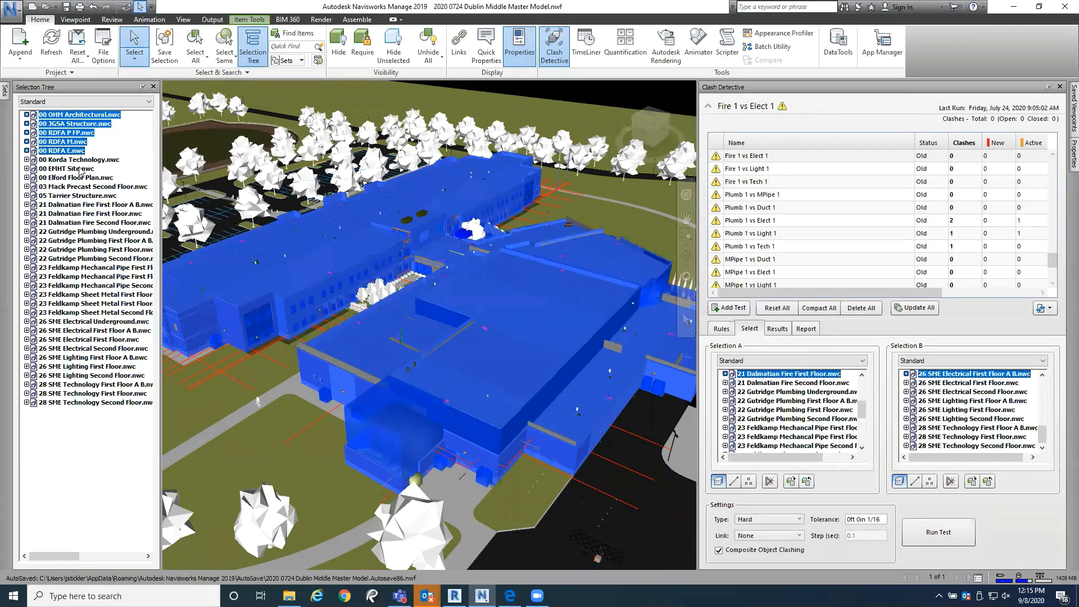
shift+click(80, 167)
shift+click(80, 177)
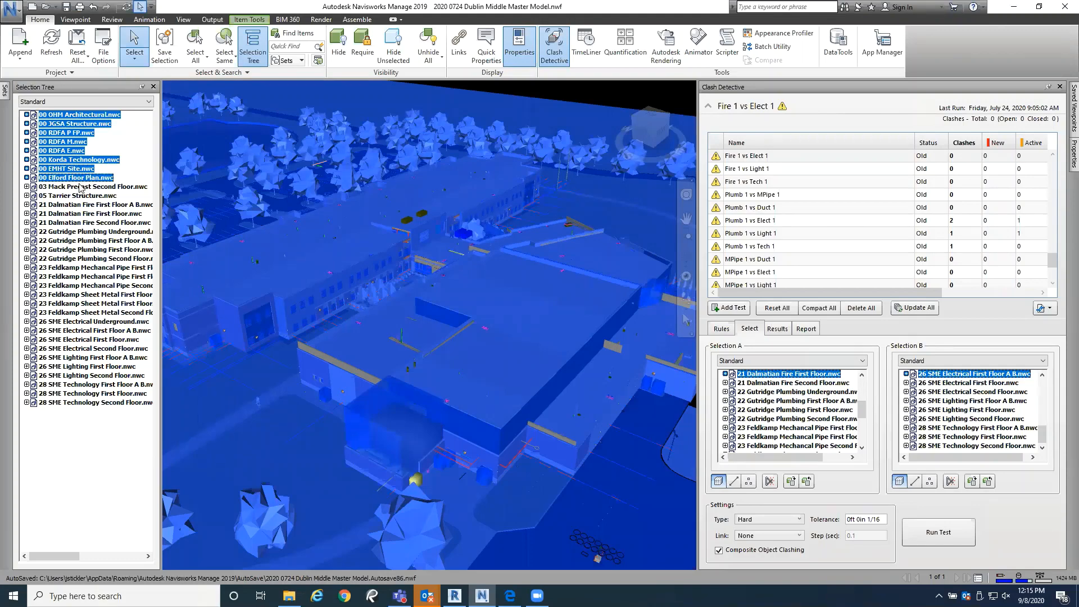
ctrl+click(84, 178)
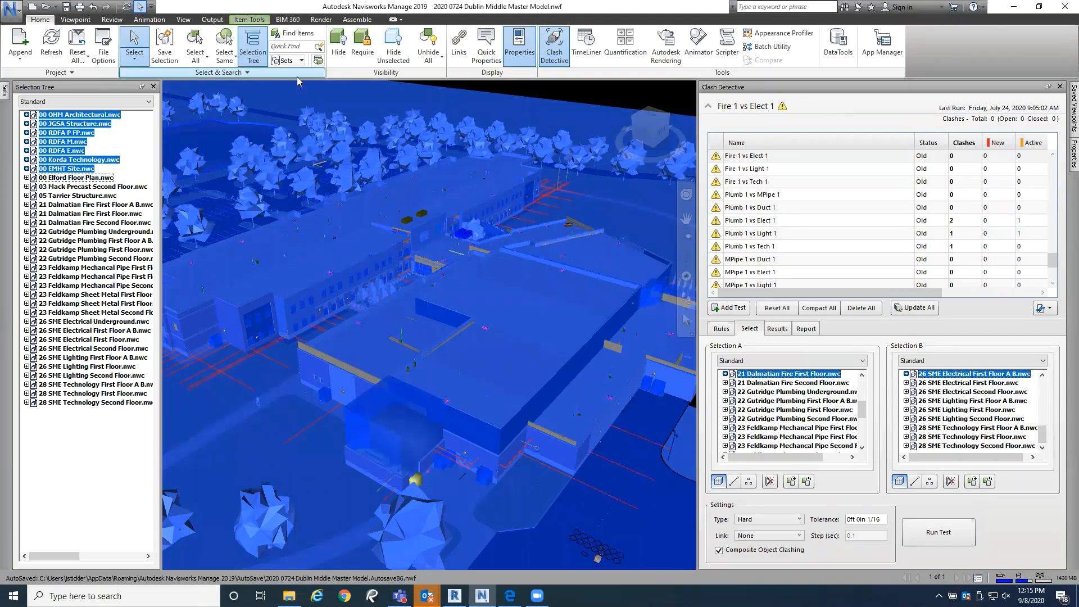
click(339, 48)
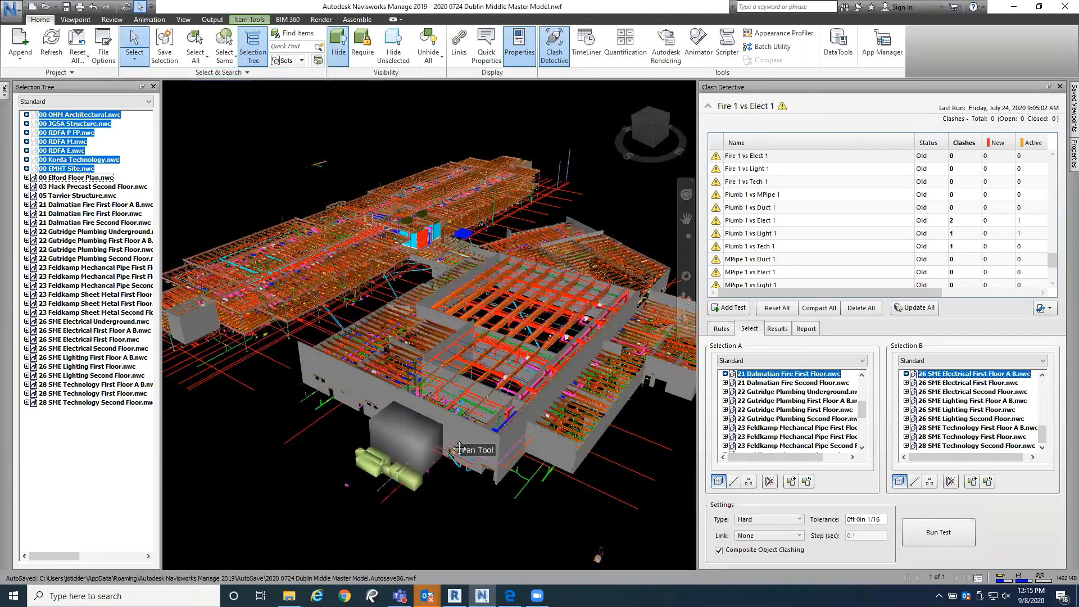
drag(444, 458, 425, 391)
scroll(425, 390, up, 5)
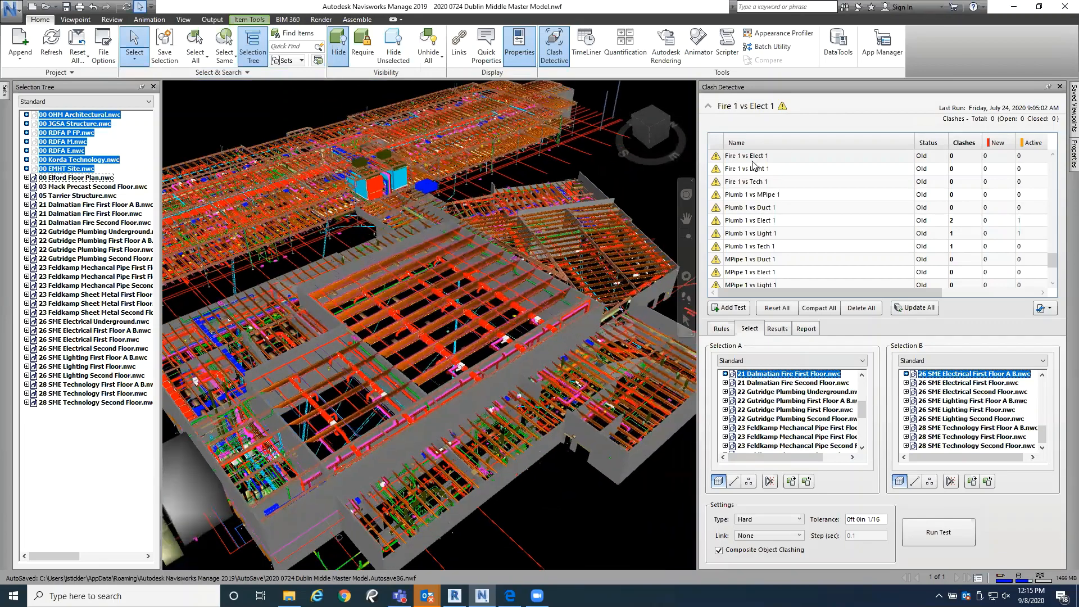
Step: Review the Steel vs Fire, Plumb, MPipe, Duct, Elect and Light AB clash tests and the models each one compares
click(754, 158)
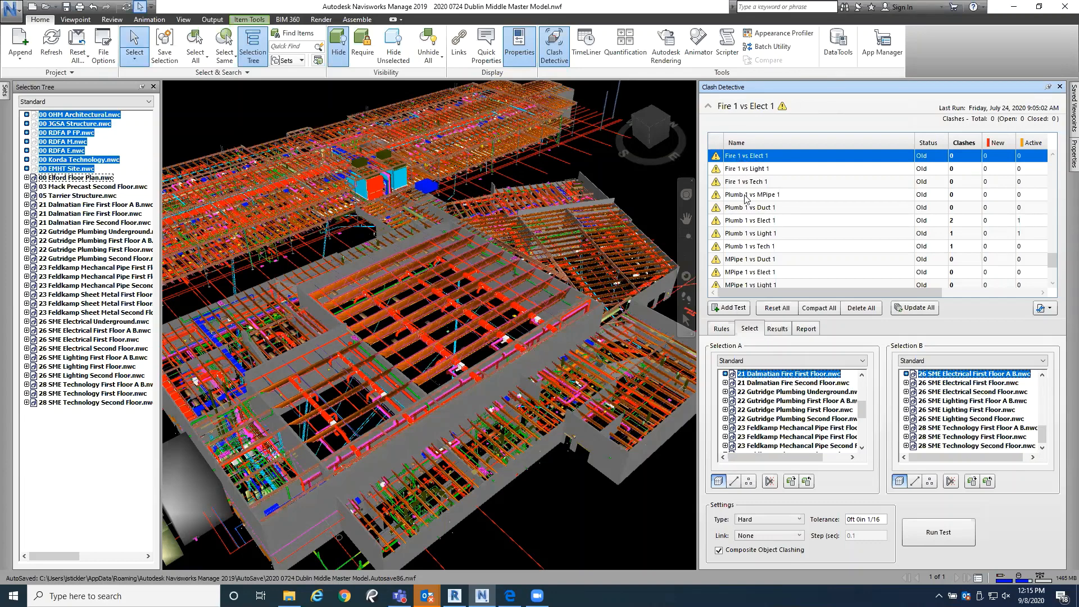
click(1052, 203)
drag(1052, 147, 1052, 145)
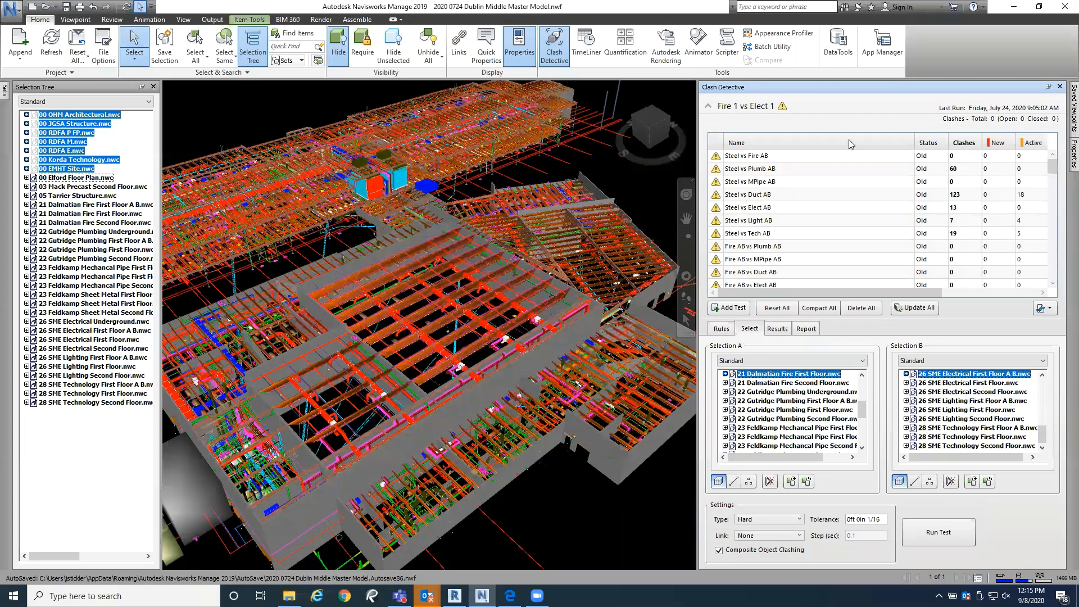
click(743, 159)
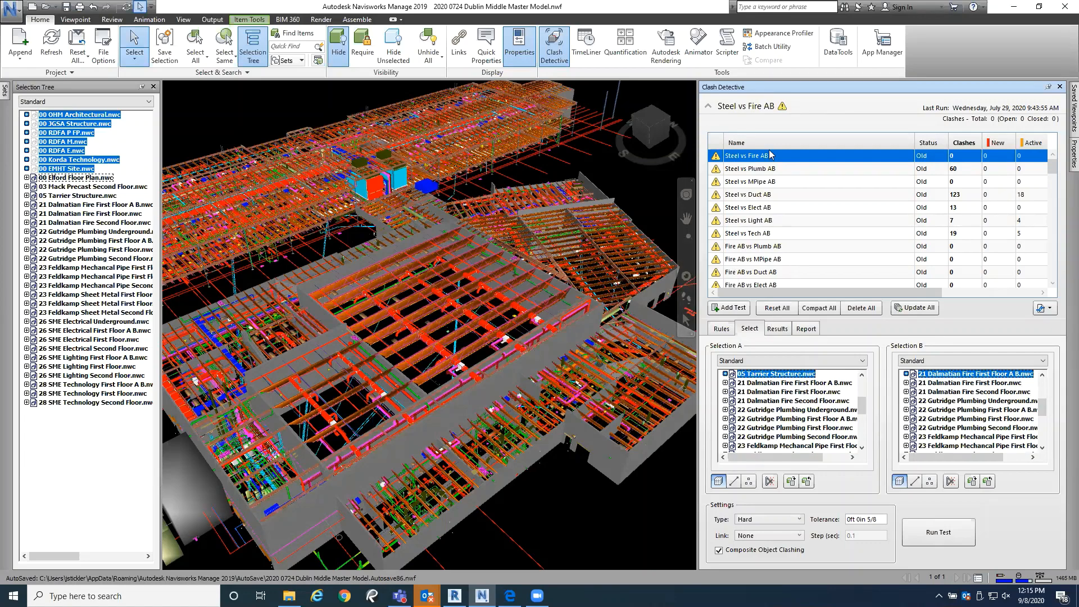
click(772, 170)
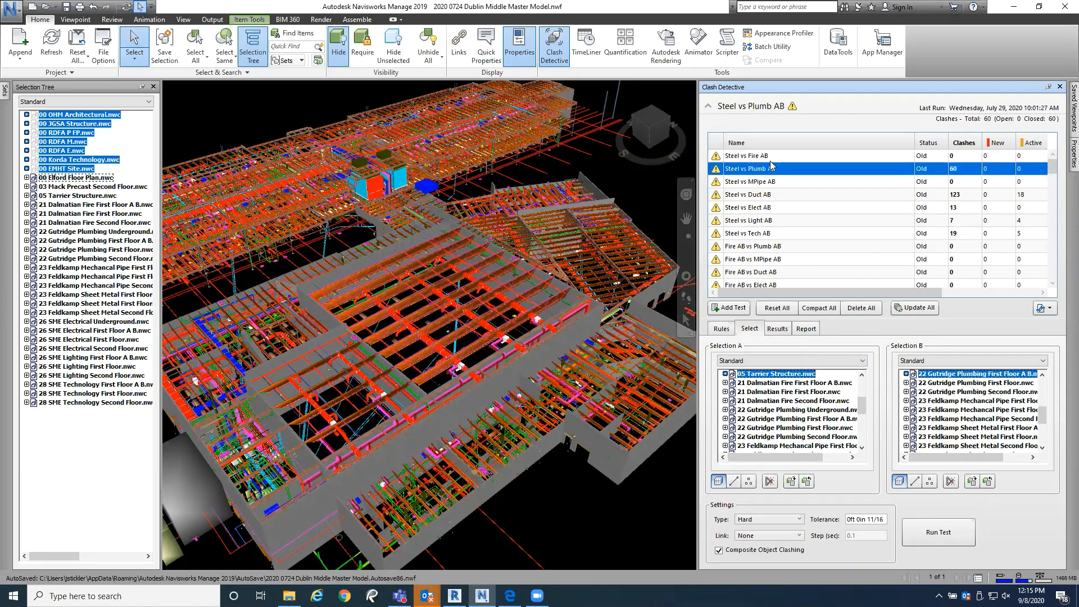
click(744, 157)
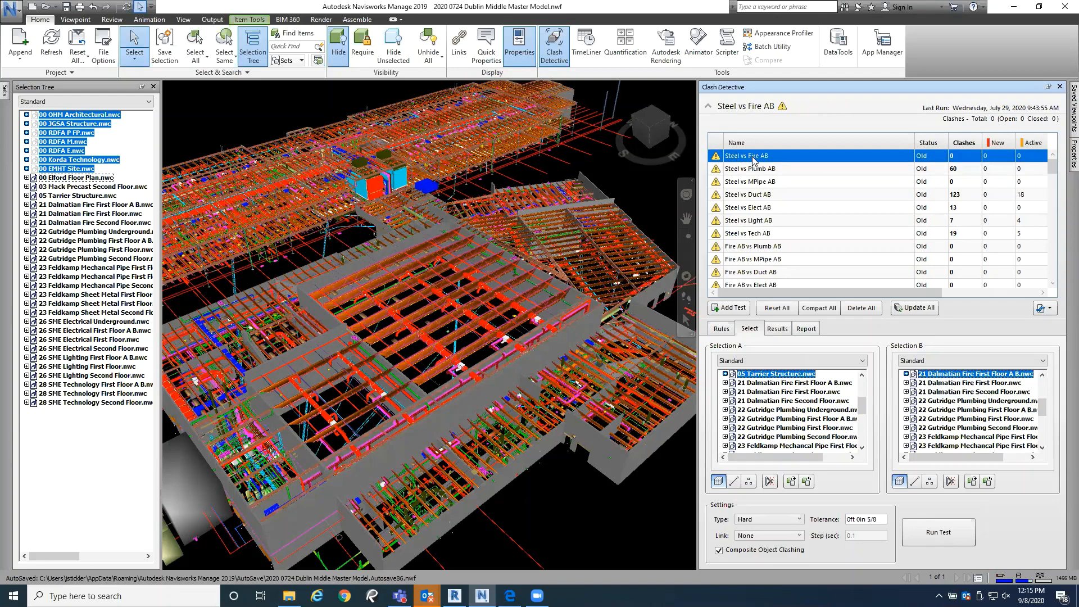
click(767, 184)
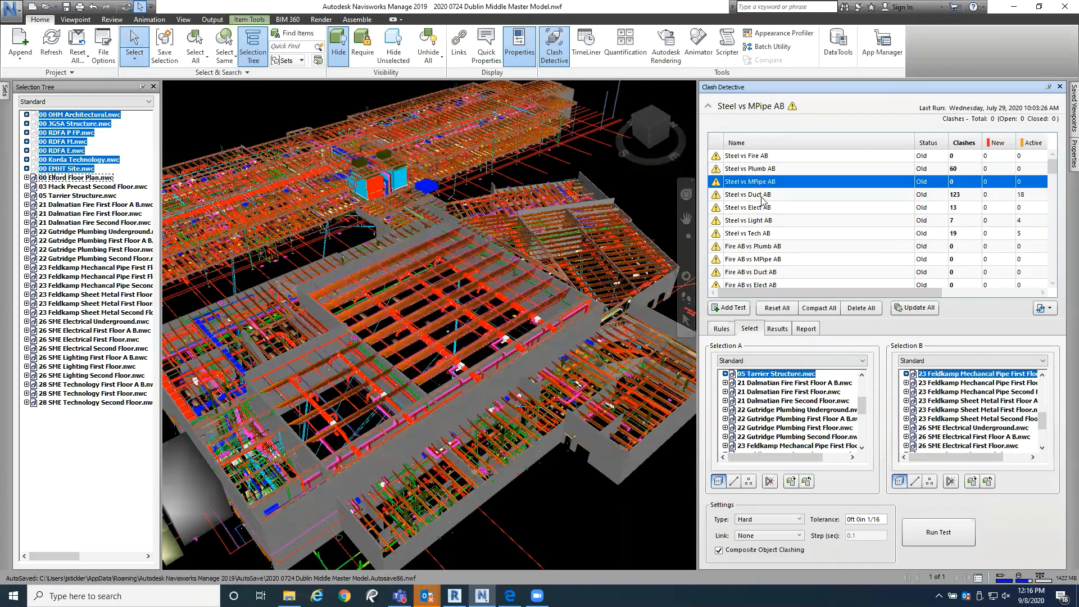
click(759, 197)
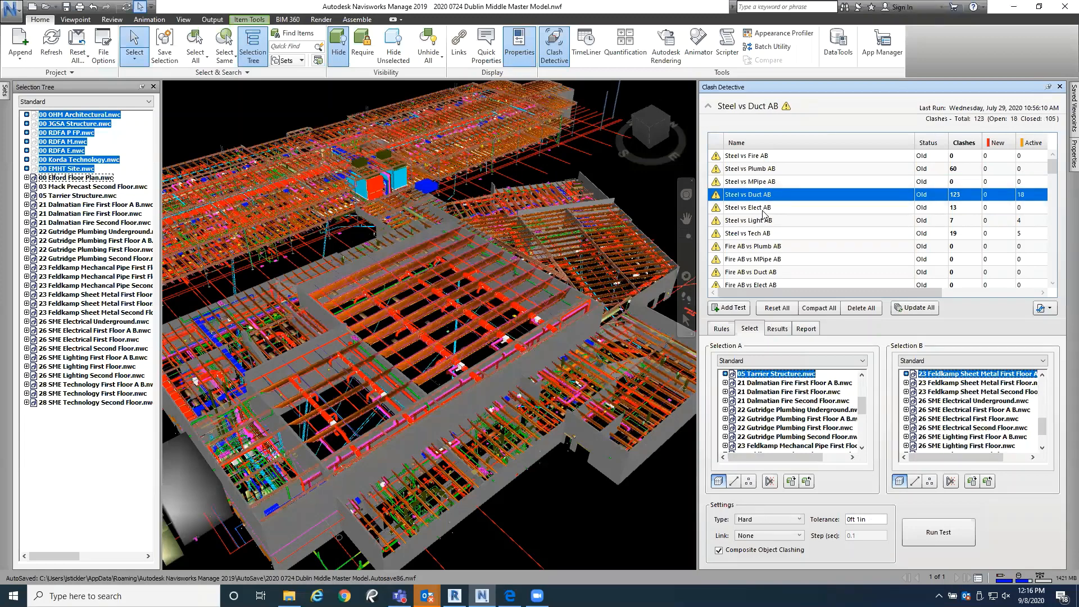
click(763, 209)
click(767, 222)
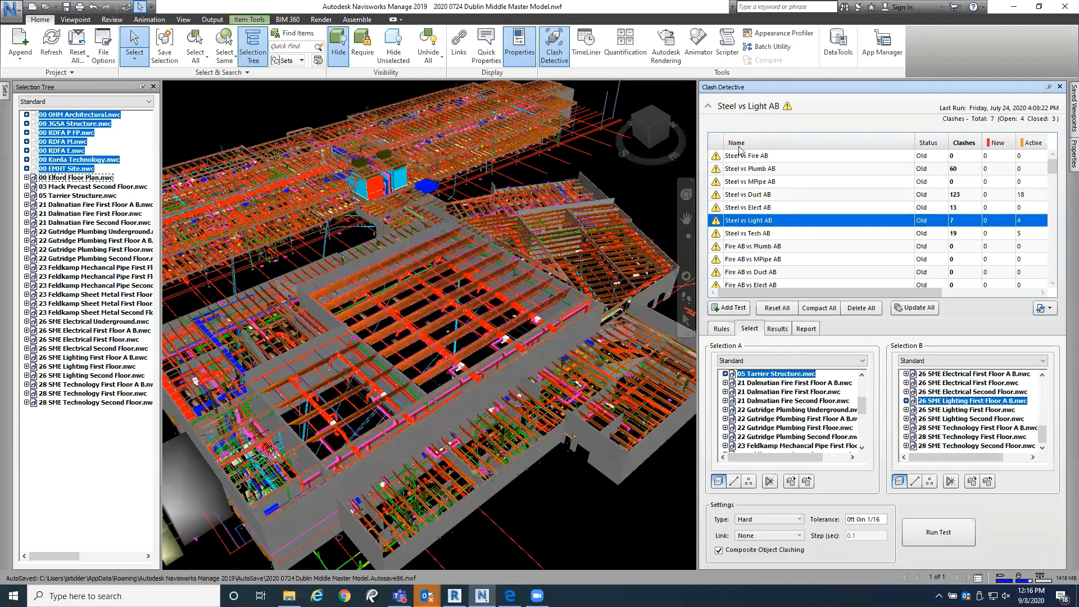
Step: Review the Fire AB vs Plumb and MPipe tests and the Plumb AB vs MPipe and Duct tests
scroll(739, 249, down, 1)
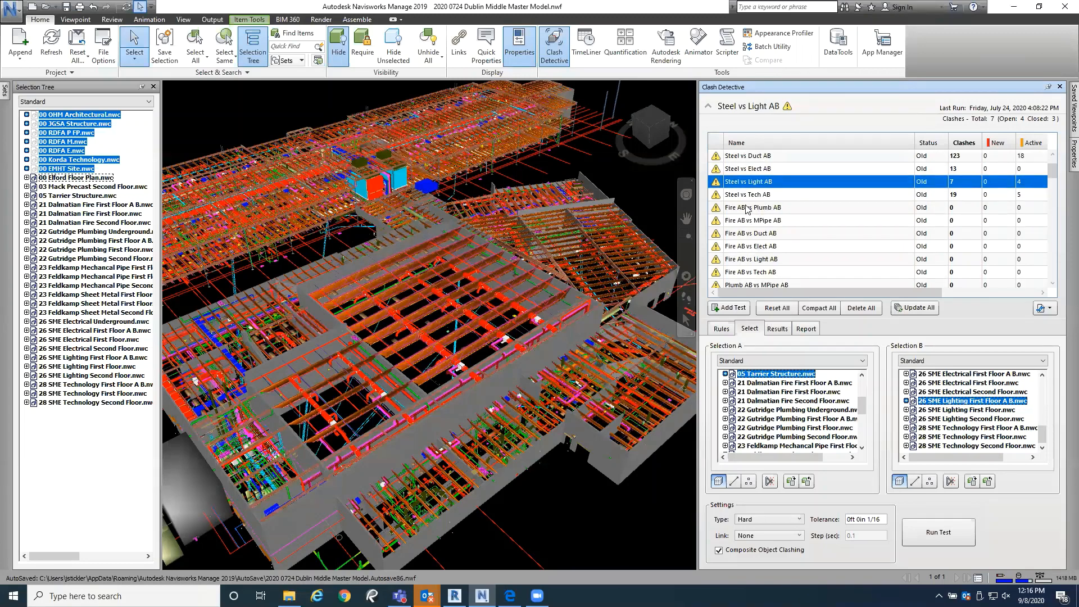
click(735, 209)
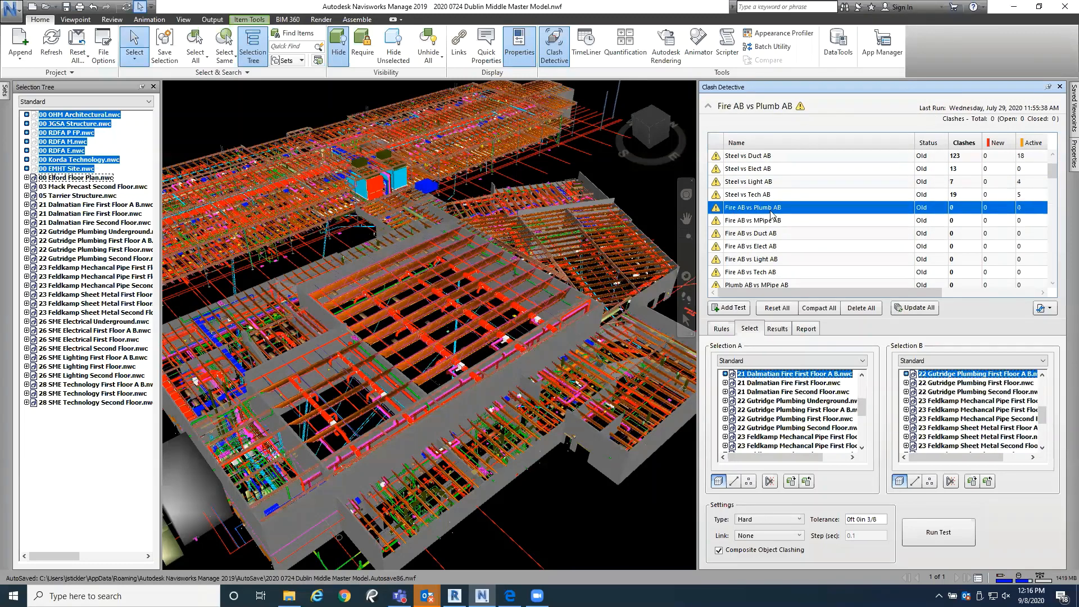
click(736, 221)
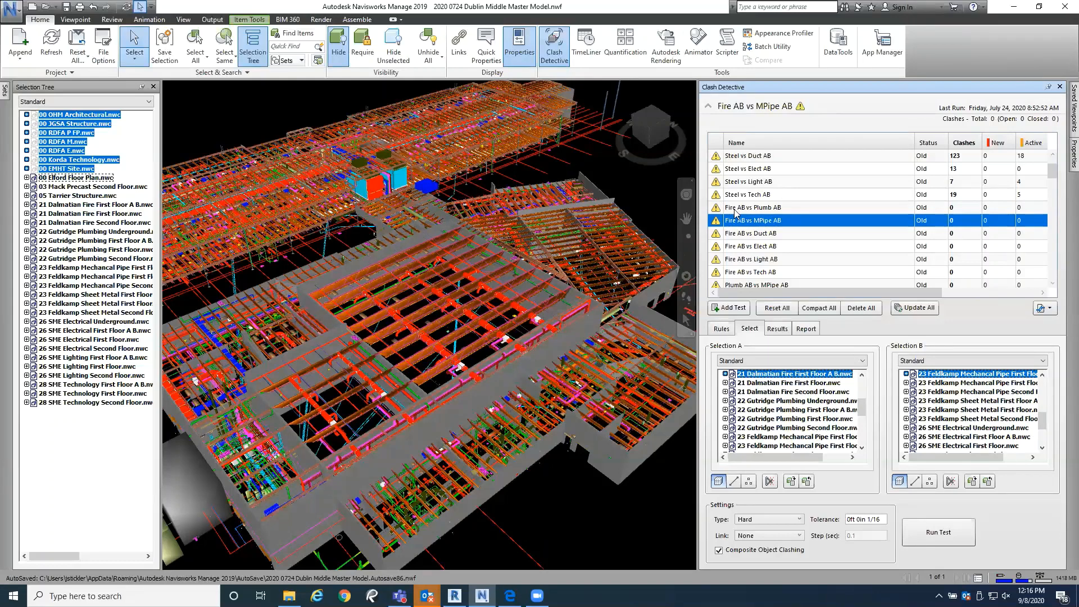
click(738, 209)
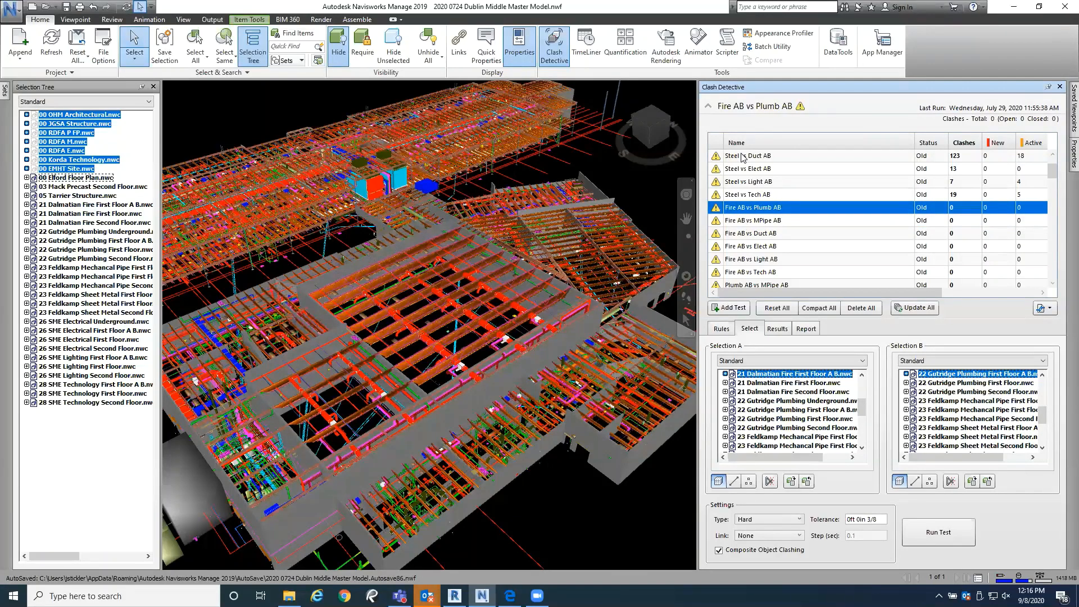
scroll(738, 234, down, 1)
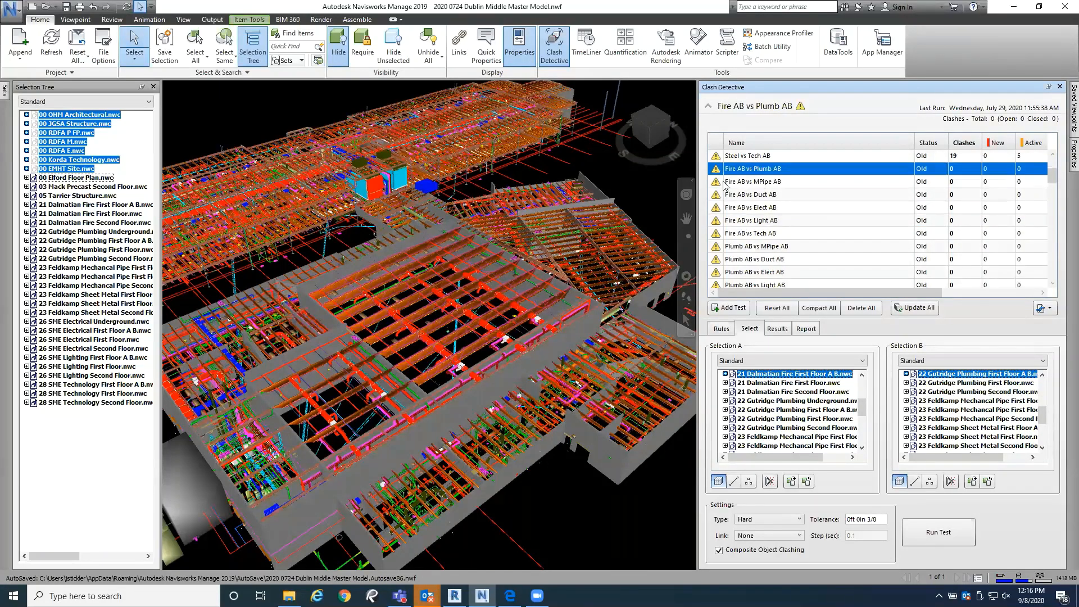
click(735, 248)
scroll(738, 260, down, 1)
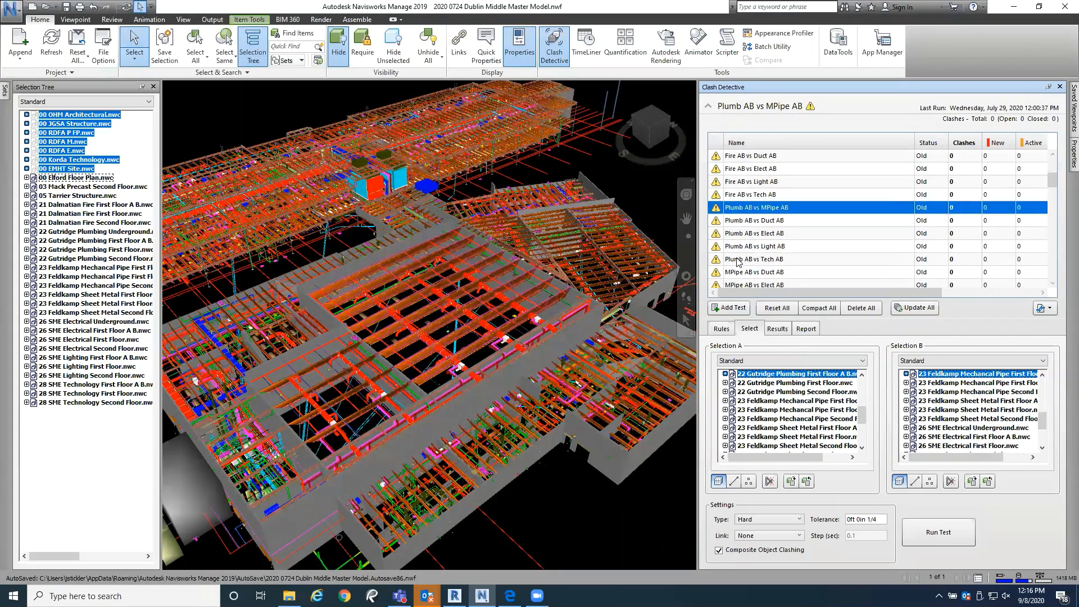
click(741, 220)
Step: Select the Steel vs Duct 2 clash test and open its results
scroll(741, 250, down, 4)
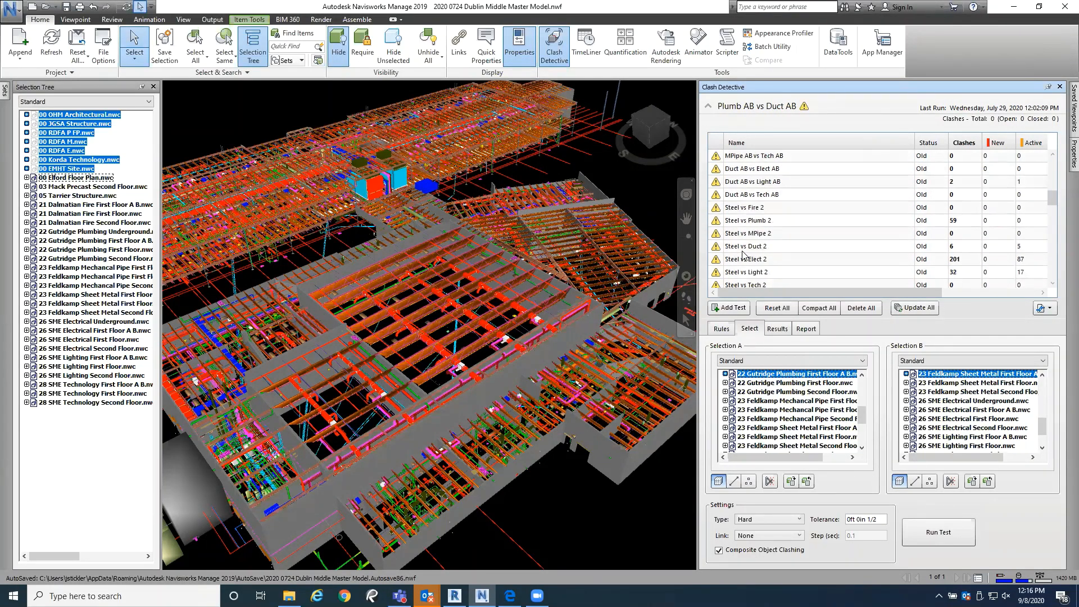
scroll(743, 254, down, 1)
click(746, 207)
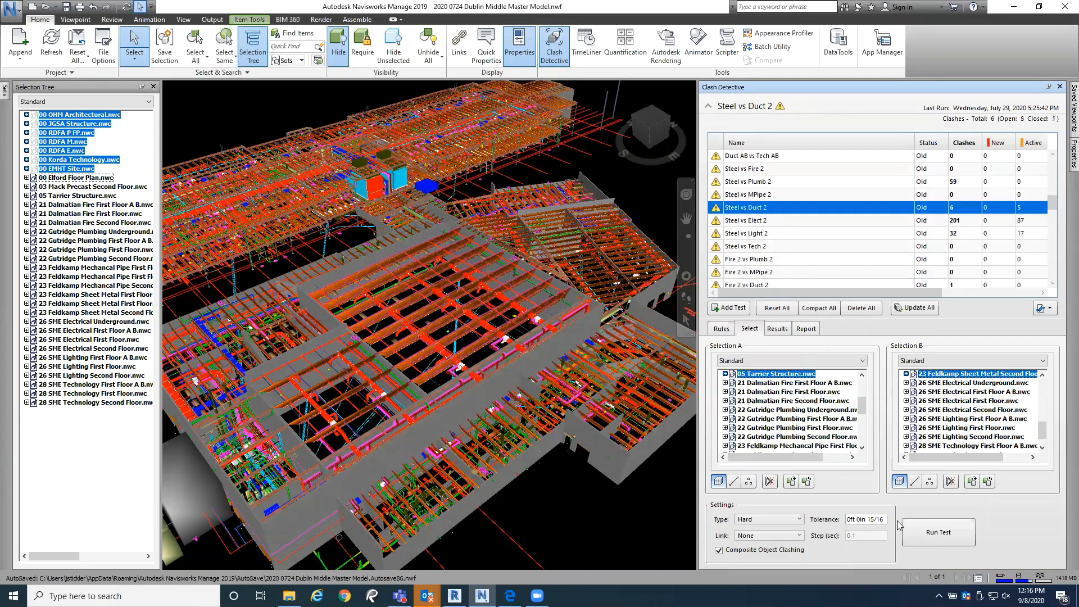
click(782, 330)
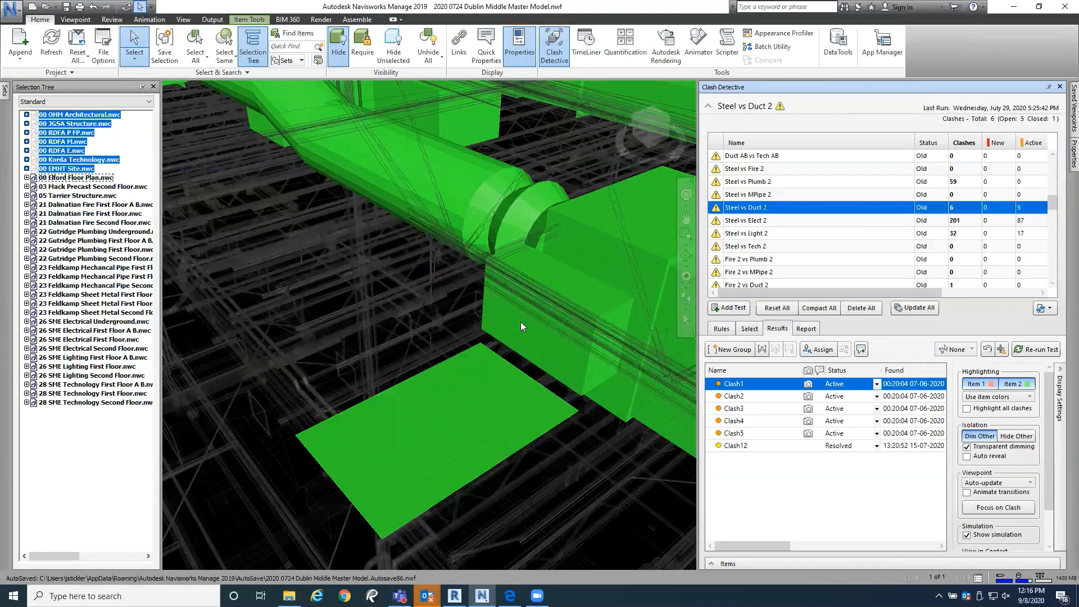
Step: Clear the selection and examine the highlighted second floor ductwork and steel, together with the display settings of the clash results
key(Escape)
scroll(436, 313, down, 5)
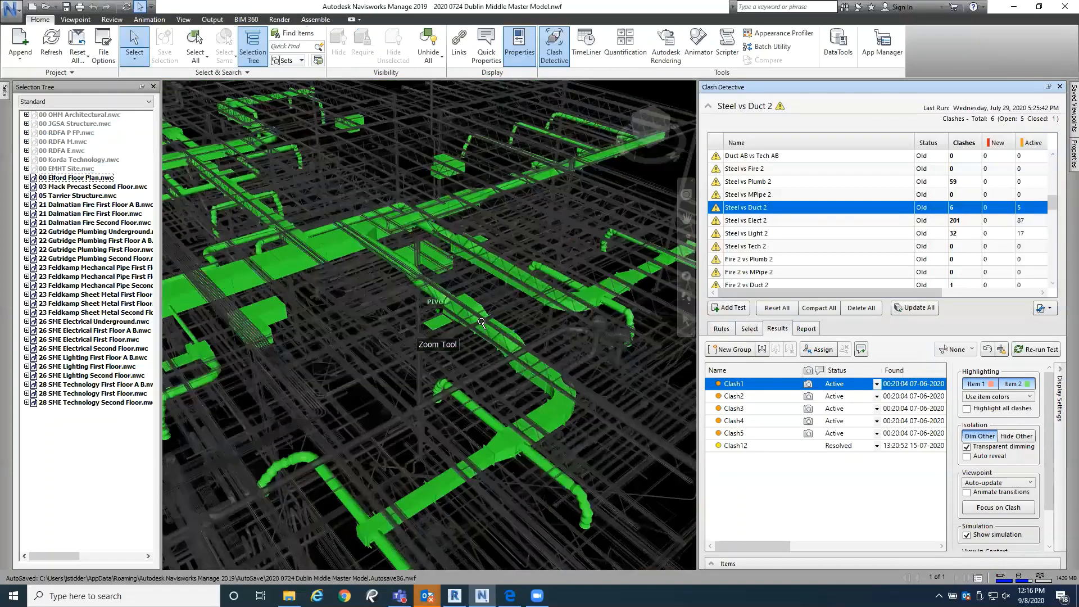
scroll(481, 323, down, 5)
middle_drag(425, 346, 568, 275)
scroll(438, 338, down, 3)
middle_drag(438, 339, 441, 330)
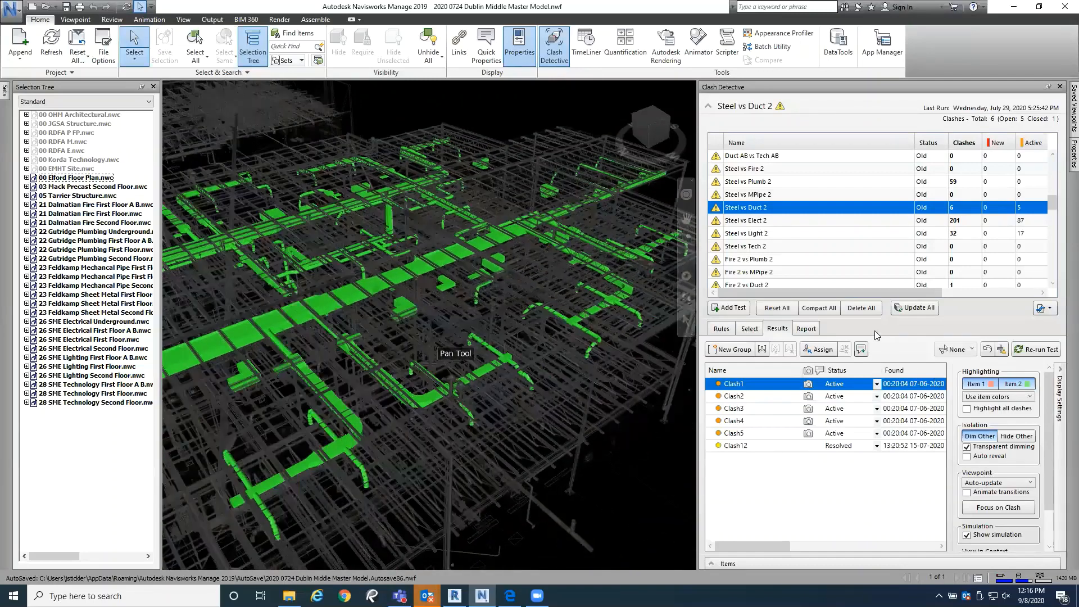
click(1060, 401)
mouse_move(1059, 421)
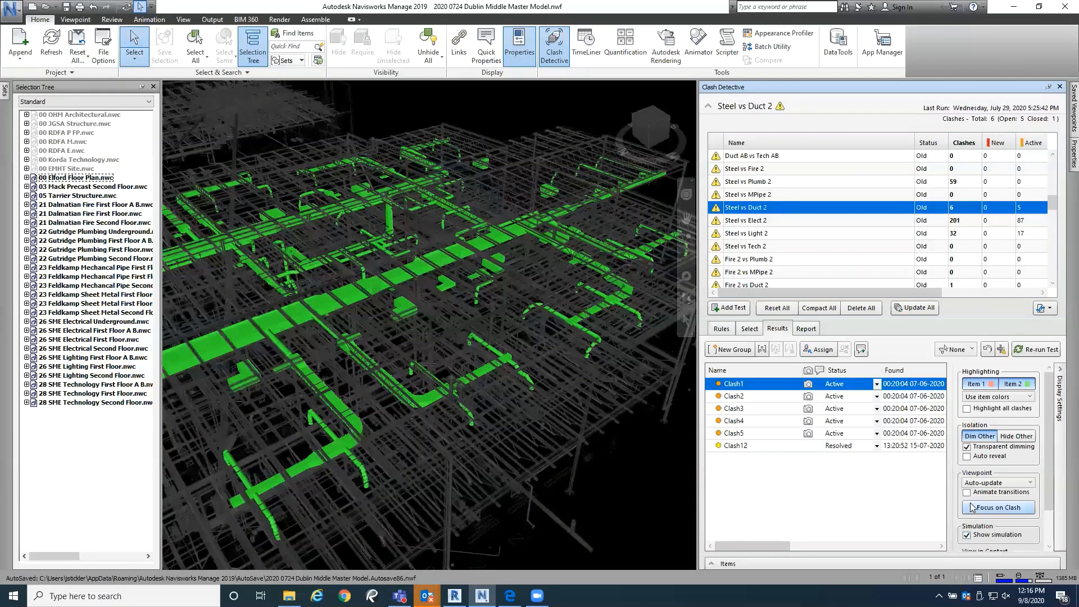
Step: Review the isolation, viewpoint, simulation and view-in-context options in the clash display settings, collapsing and expanding them once
scroll(972, 511, down, 1)
scroll(971, 509, down, 1)
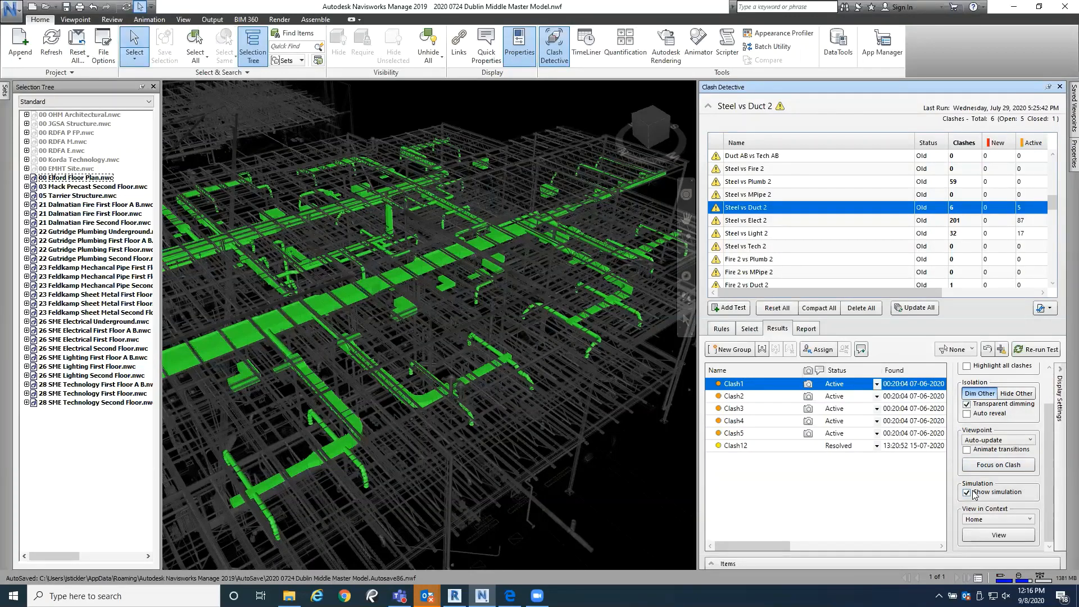
scroll(973, 494, up, 2)
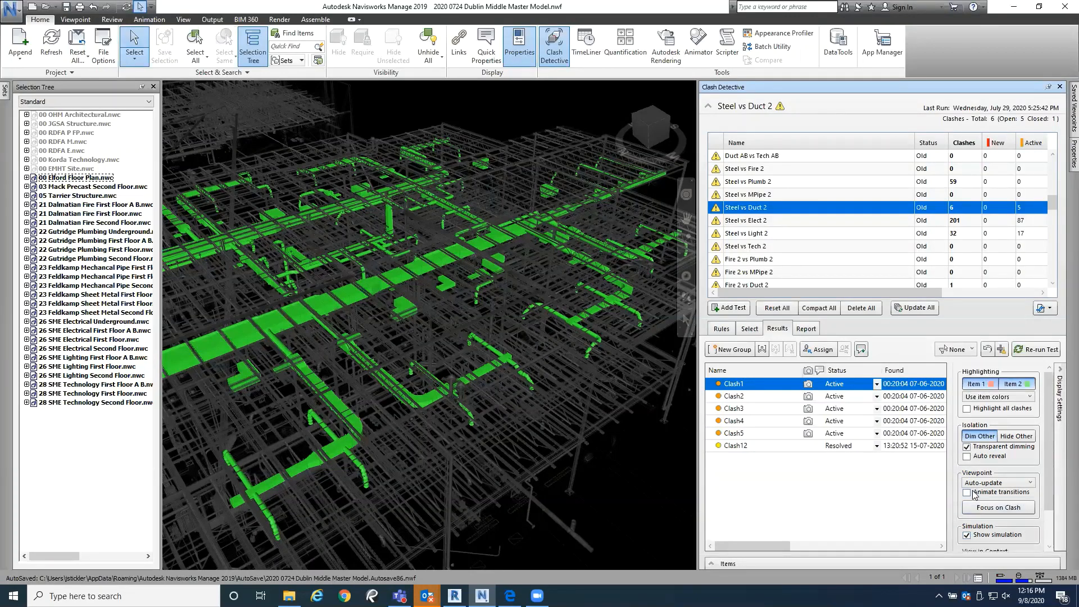
click(1059, 430)
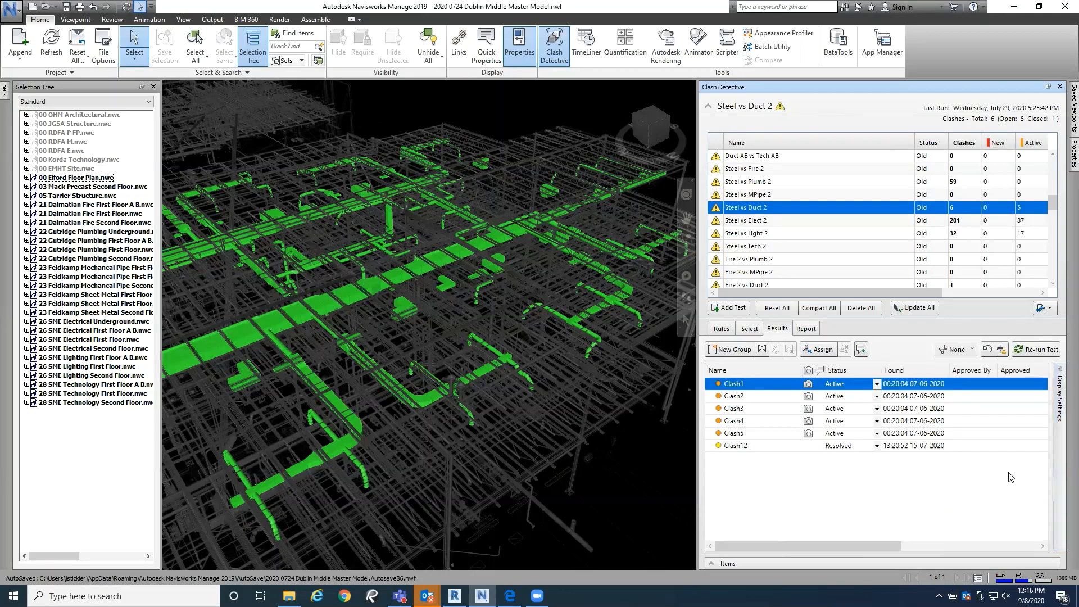
click(1059, 437)
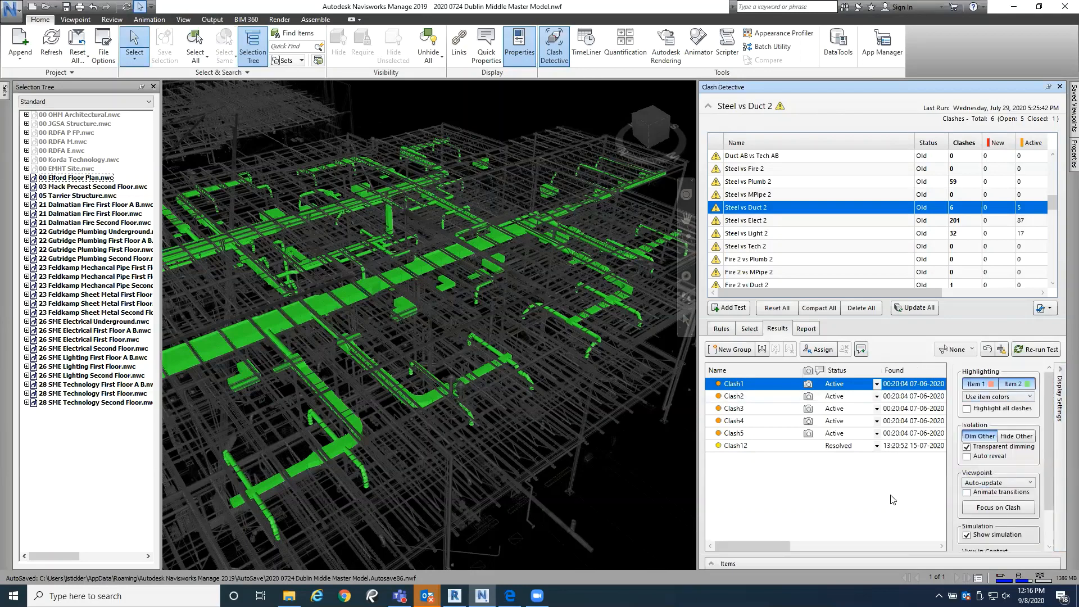
Step: Clear the selection of the second floor mechanical piping and inspect the highlighted ductwork across the steel frame from several angles
click(359, 323)
scroll(522, 416, down, 2)
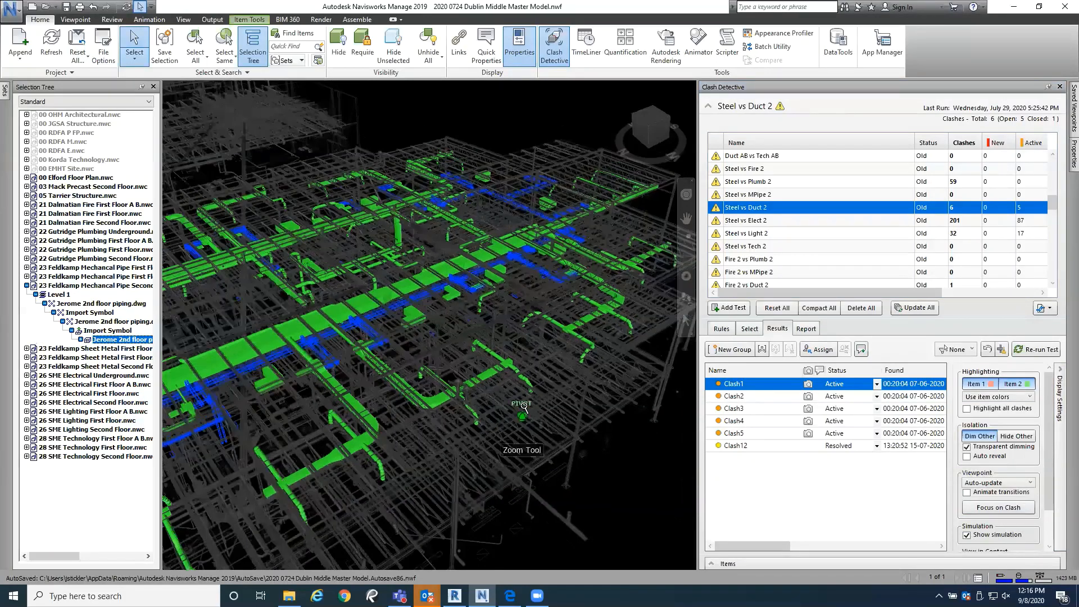
middle_drag(522, 416, 530, 393)
key(Escape)
scroll(494, 444, up, 6)
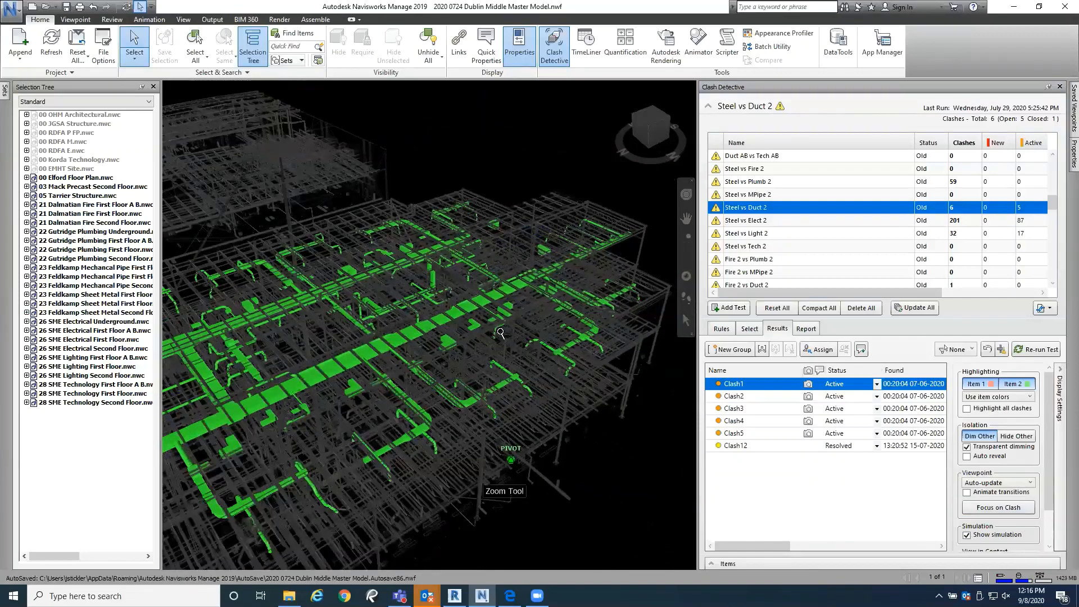
scroll(489, 403, down, 5)
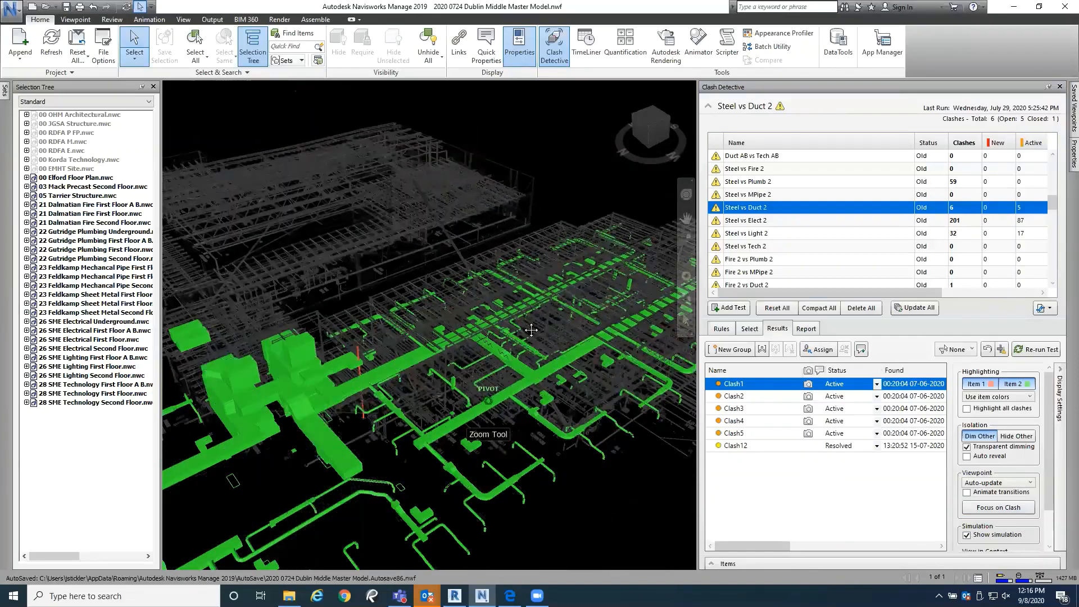
middle_drag(512, 376, 568, 366)
scroll(341, 381, up, 3)
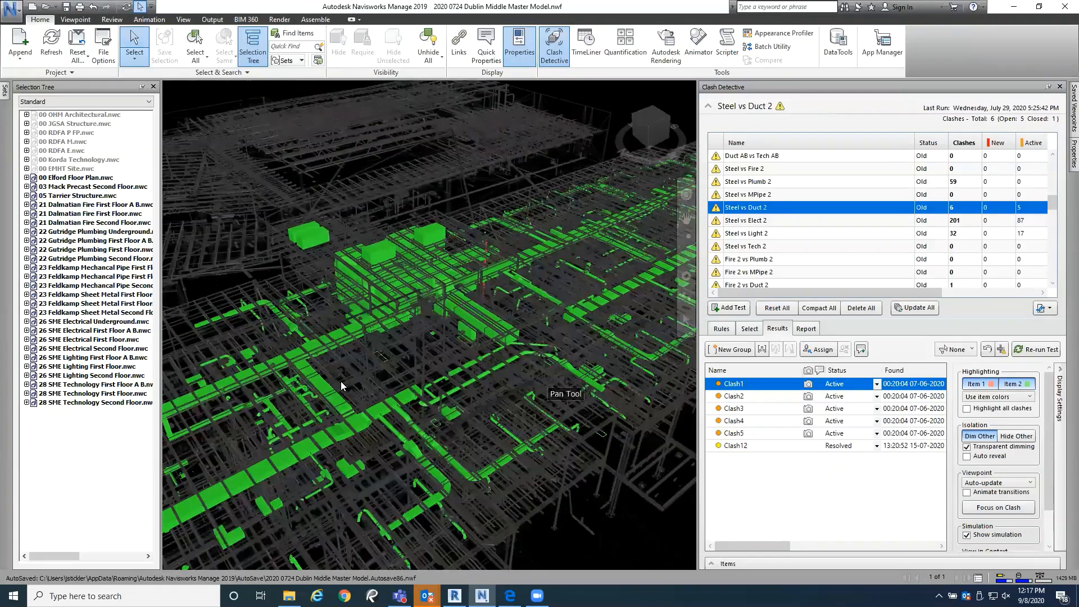
middle_drag(341, 381, 523, 216)
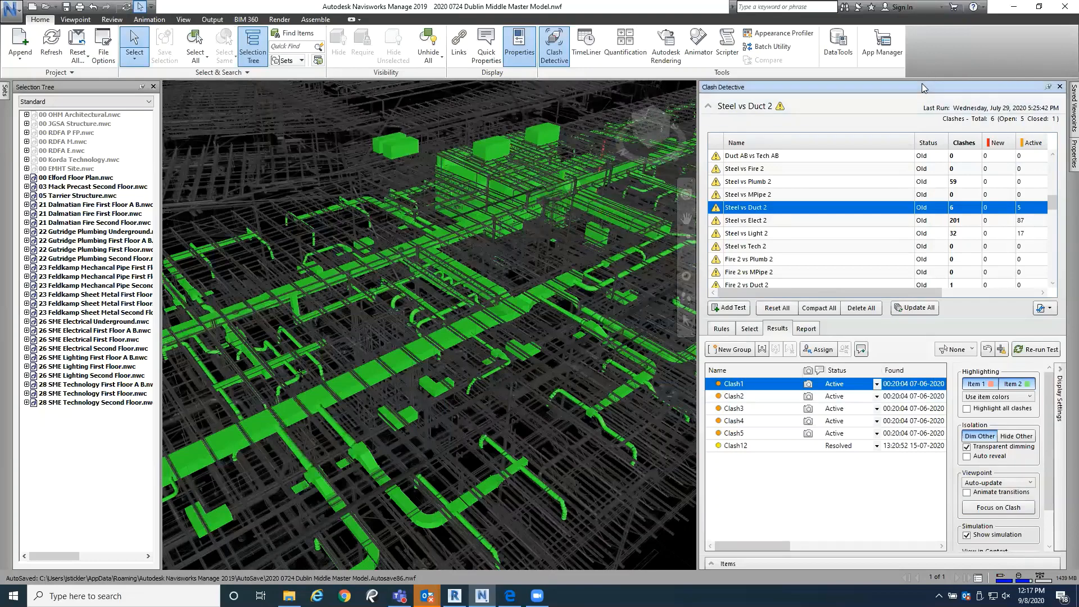
Step: Undock Clash Detective to view all status columns of the test list, and dock it back beside the model
drag(922, 83, 617, 58)
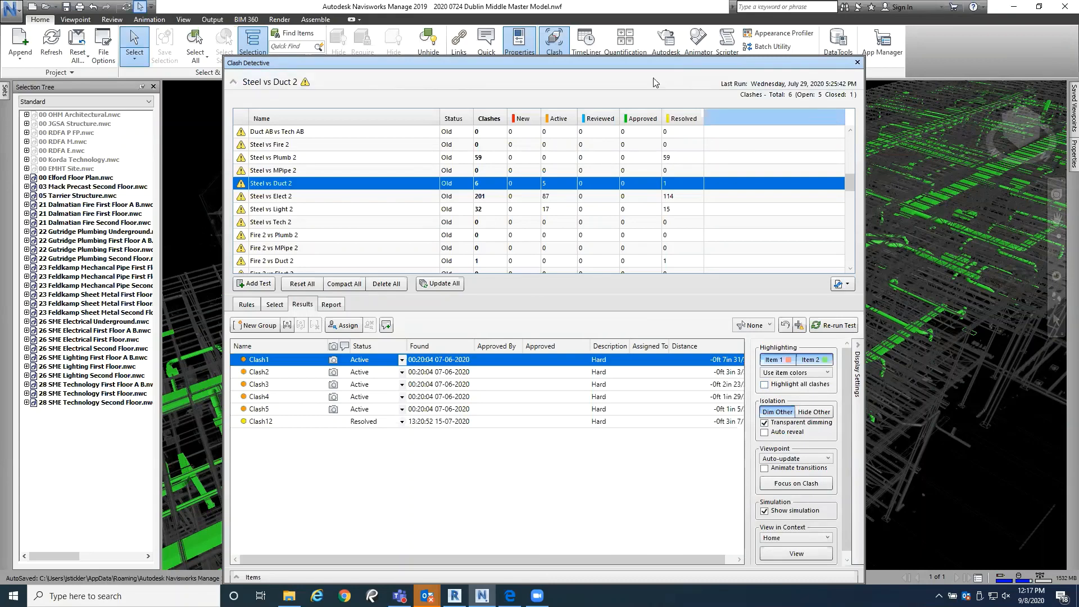
drag(542, 57, 1054, 325)
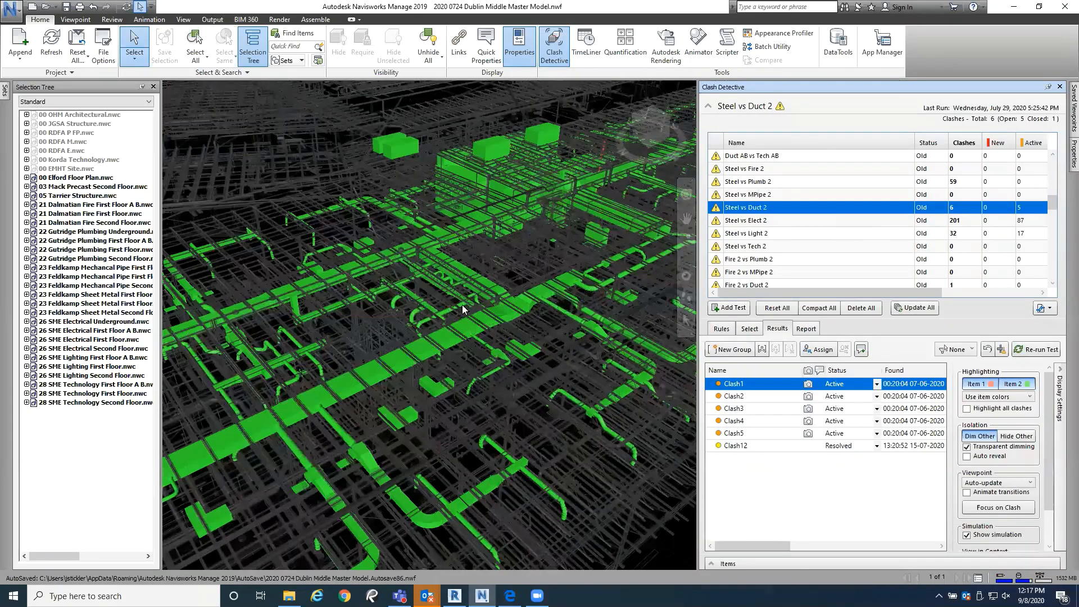
Step: Examine the highlighted second floor ductwork around the large mechanical units and along the main duct runs
shift+middle_drag(408, 207, 552, 369)
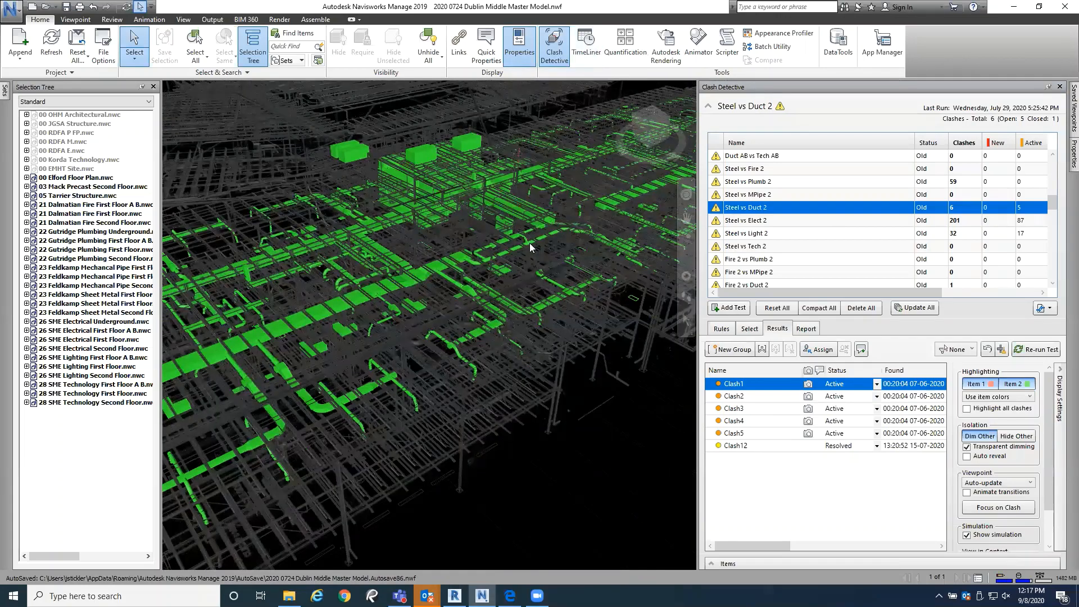
middle_drag(530, 244, 529, 289)
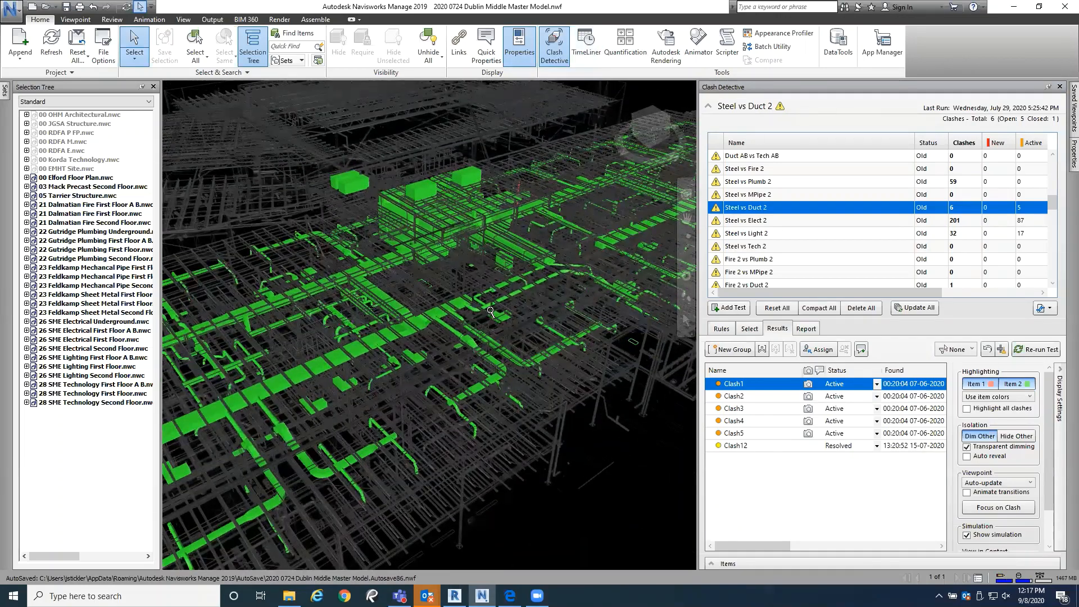
scroll(491, 311, up, 6)
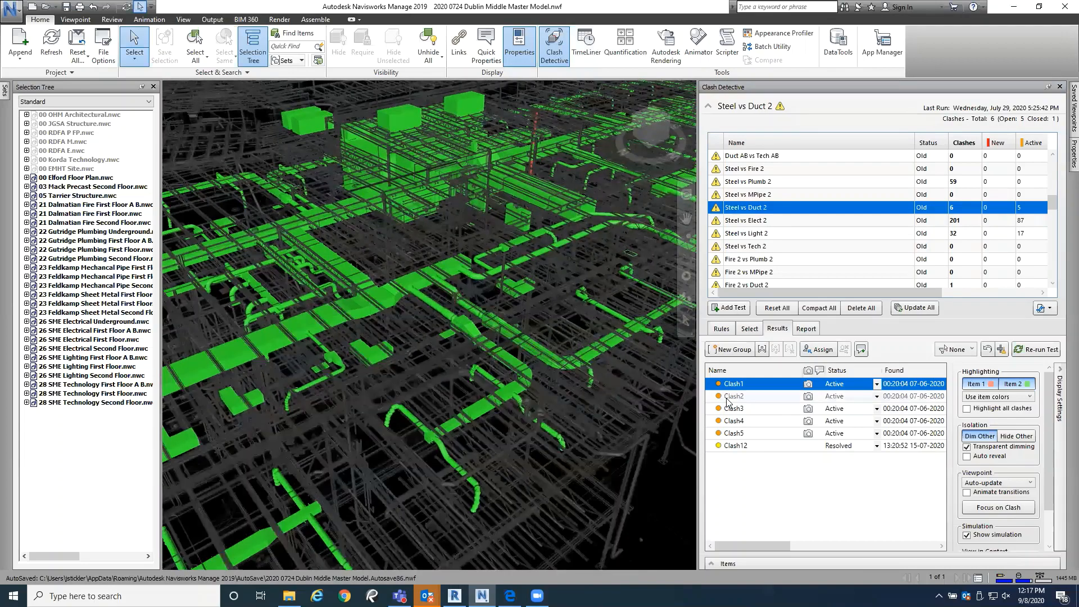
middle_drag(473, 355, 625, 365)
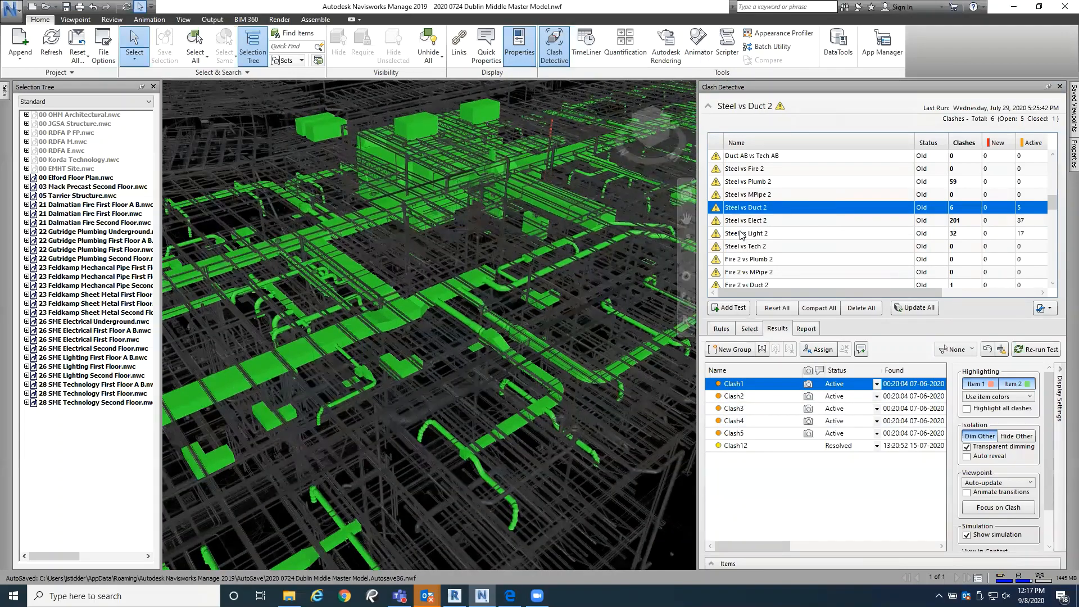
scroll(377, 340, down, 5)
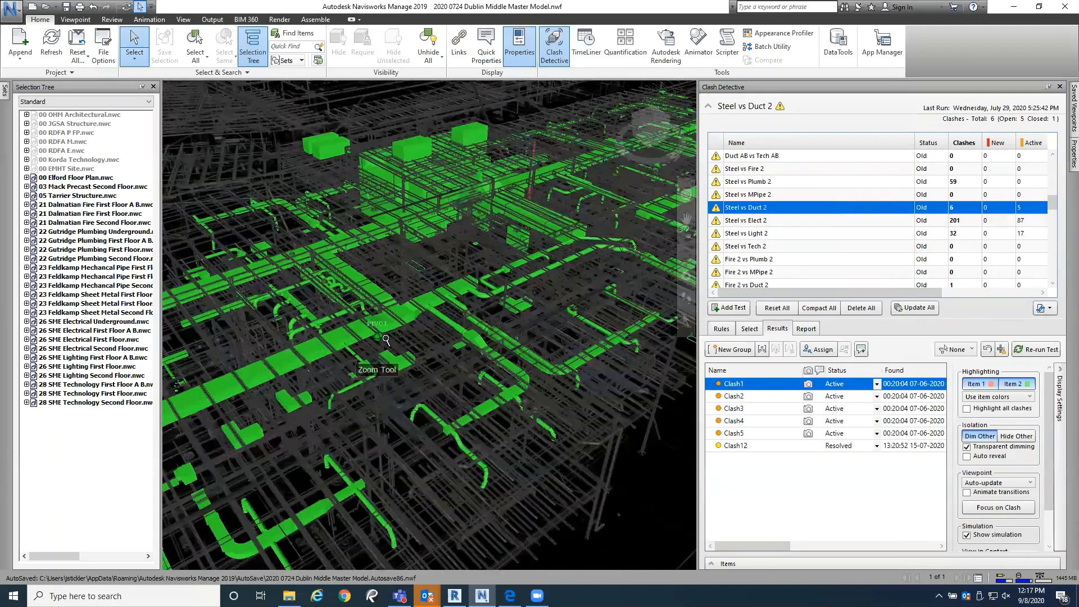
middle_drag(424, 368, 501, 328)
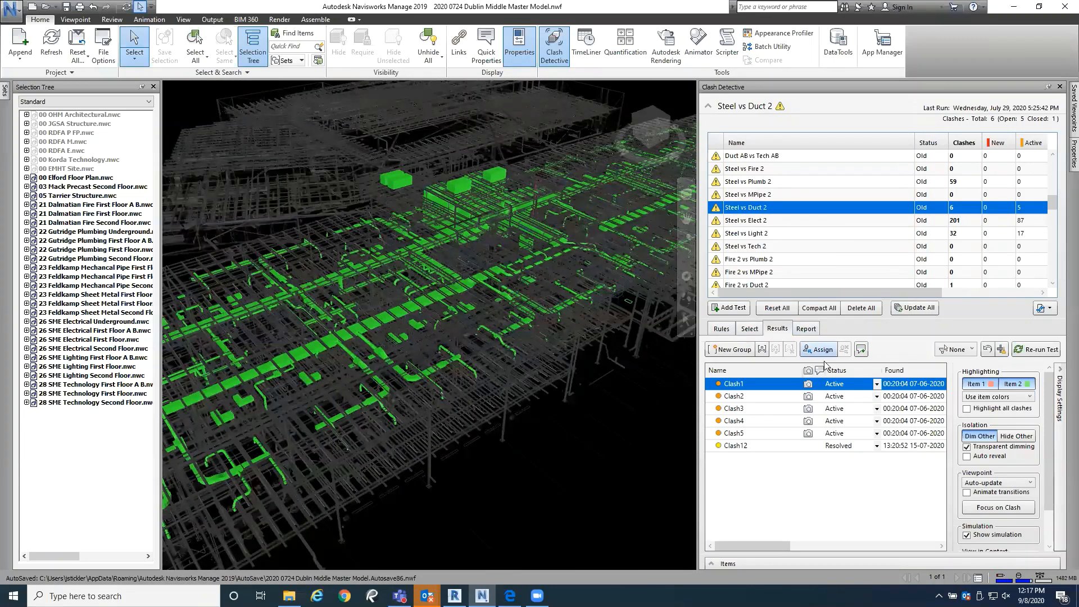
Step: Focus on Clash1 of the Steel vs Duct 2 test and inspect the red steel member near the ductwork
click(1004, 508)
scroll(430, 397, up, 8)
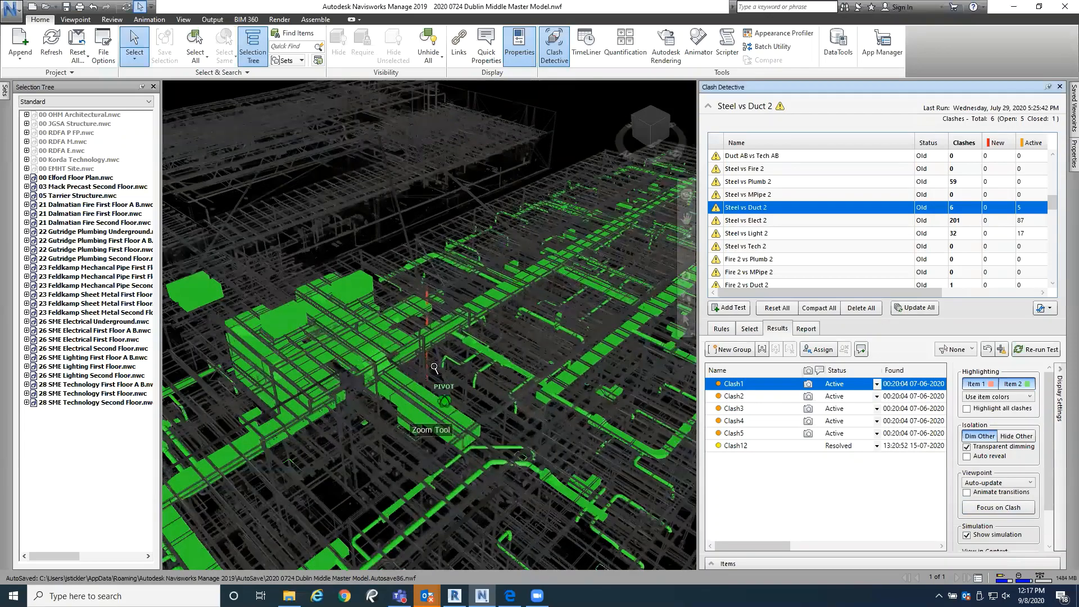
scroll(422, 382, down, 10)
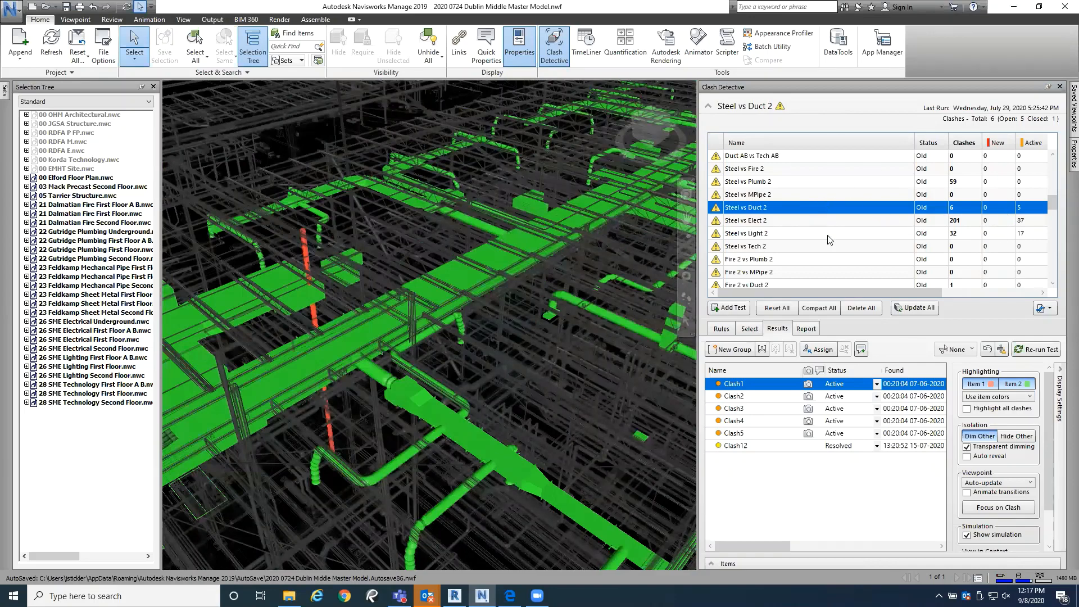
Step: Open the results of the Steel vs Elect 2 test and of the Struct vs Light 1 test
key(Down)
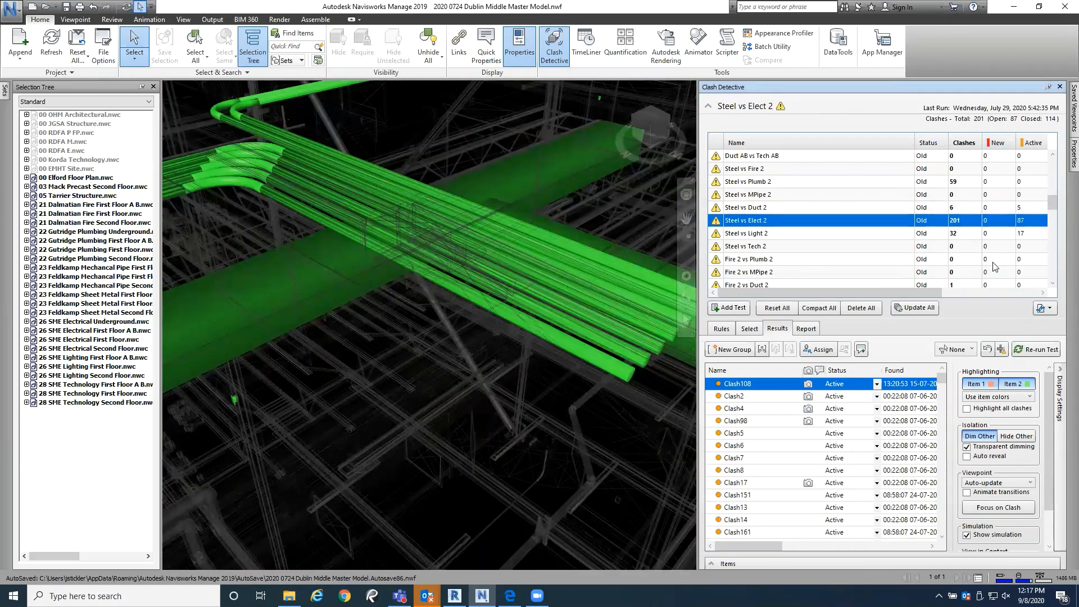
scroll(995, 266, down, 4)
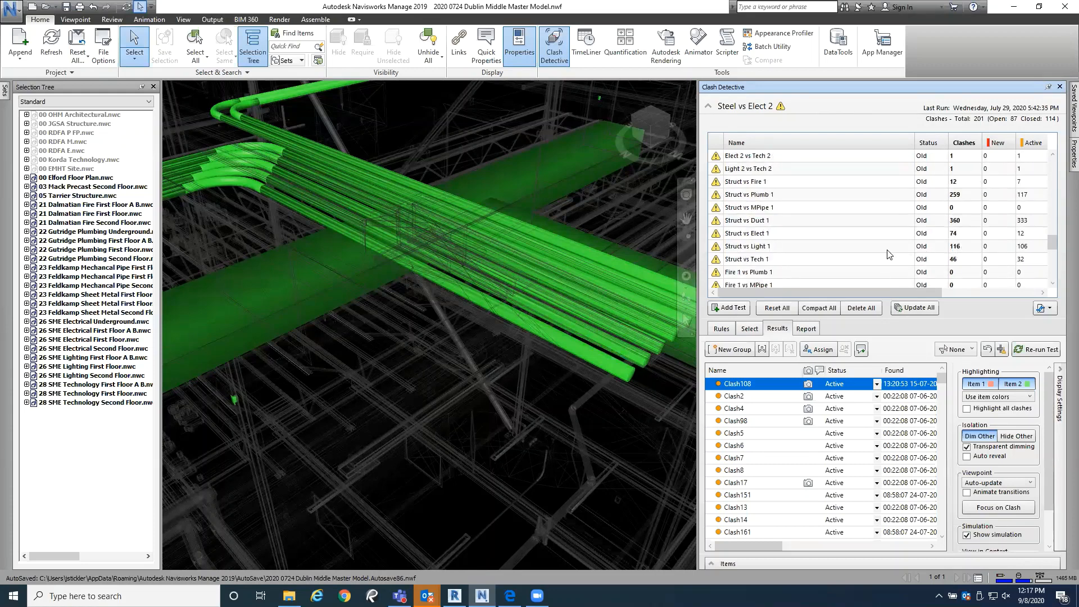
click(826, 247)
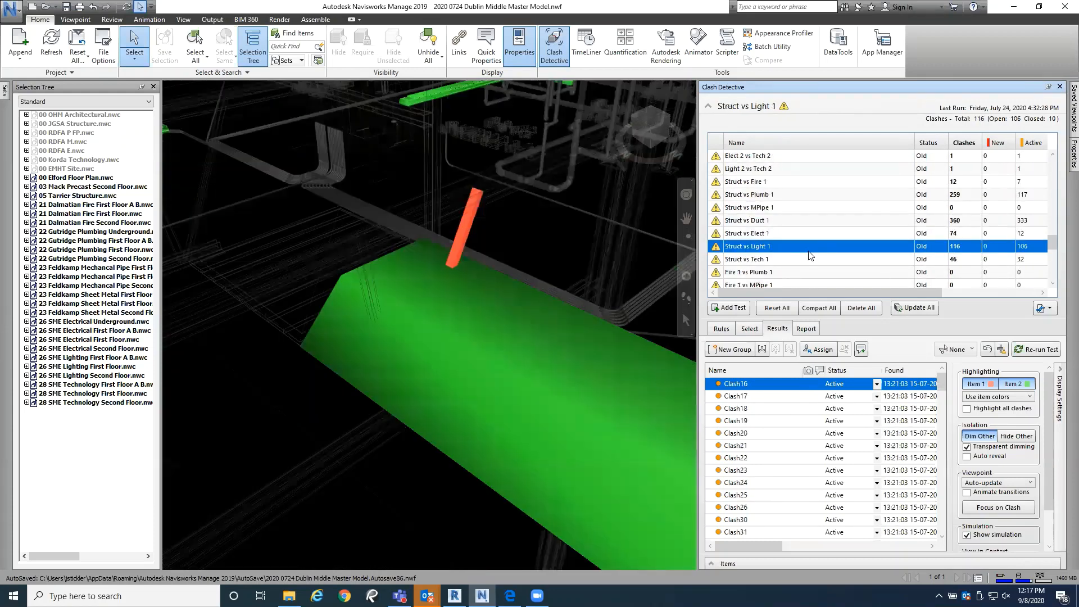
Step: Examine the red structural member of Clash16 and the surrounding highlighted light fixtures on the first floor
scroll(413, 317, down, 3)
mouse_move(413, 316)
shift+middle_down()
mouse_move(465, 304)
mouse_move(483, 276)
mouse_move(453, 251)
mouse_move(482, 251)
mouse_move(422, 321)
mouse_move(430, 289)
mouse_move(374, 284)
mouse_move(289, 313)
mouse_move(281, 342)
mouse_move(292, 405)
mouse_move(465, 365)
mouse_move(516, 333)
mouse_move(516, 324)
mouse_move(500, 326)
mouse_move(505, 321)
mouse_move(500, 332)
mouse_move(426, 322)
shift+middle_up()
scroll(532, 317, up, 4)
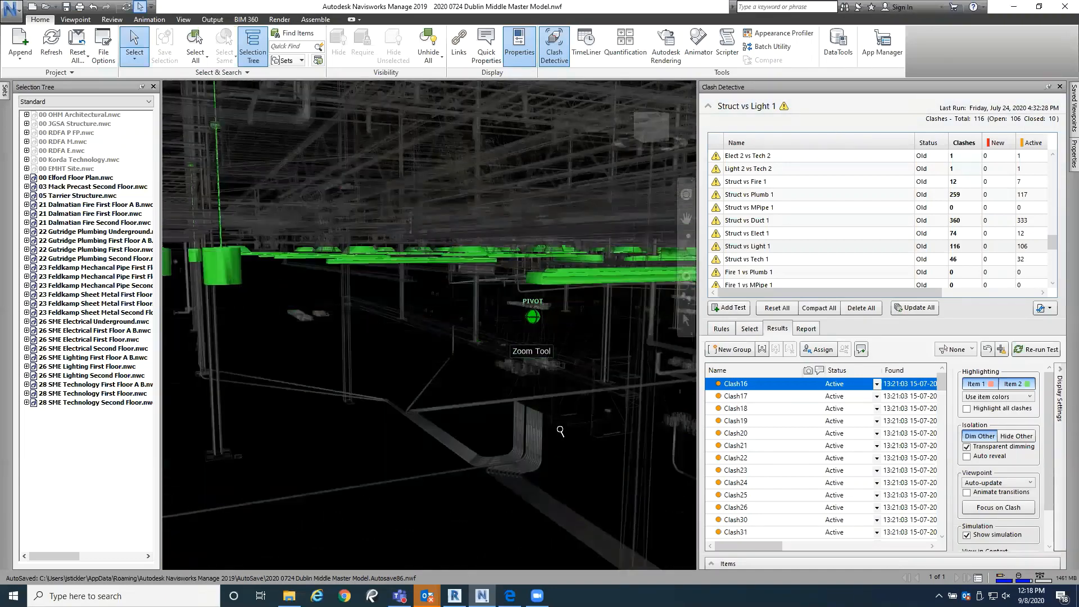
scroll(488, 402, down, 5)
middle_drag(487, 403, 474, 372)
middle_drag(411, 342, 187, 250)
scroll(224, 250, down, 2)
scroll(325, 328, down, 2)
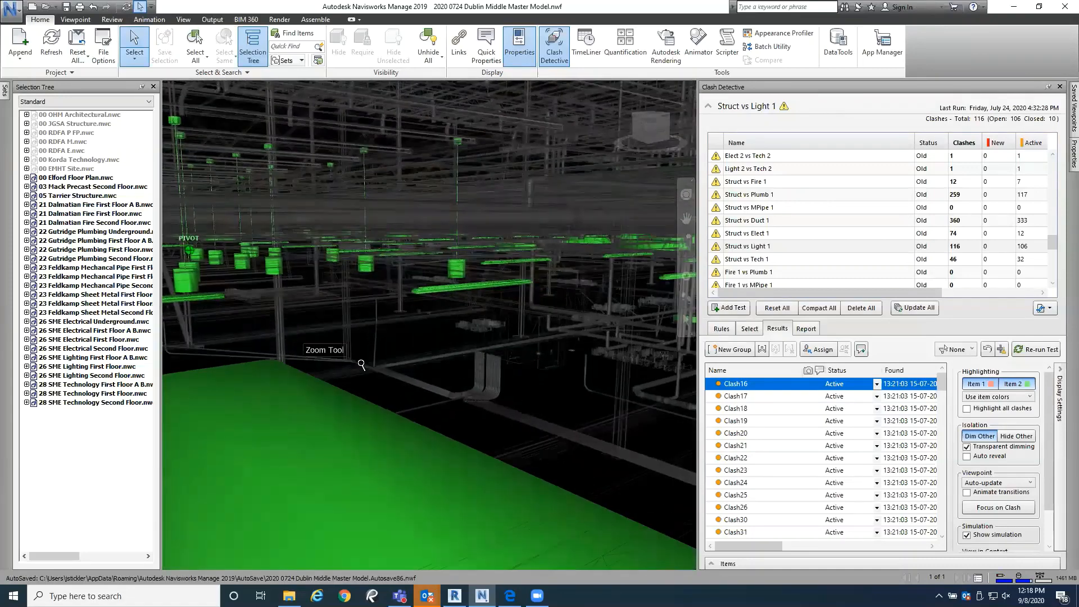
scroll(362, 376, down, 1)
scroll(343, 396, down, 2)
middle_drag(414, 387, 411, 366)
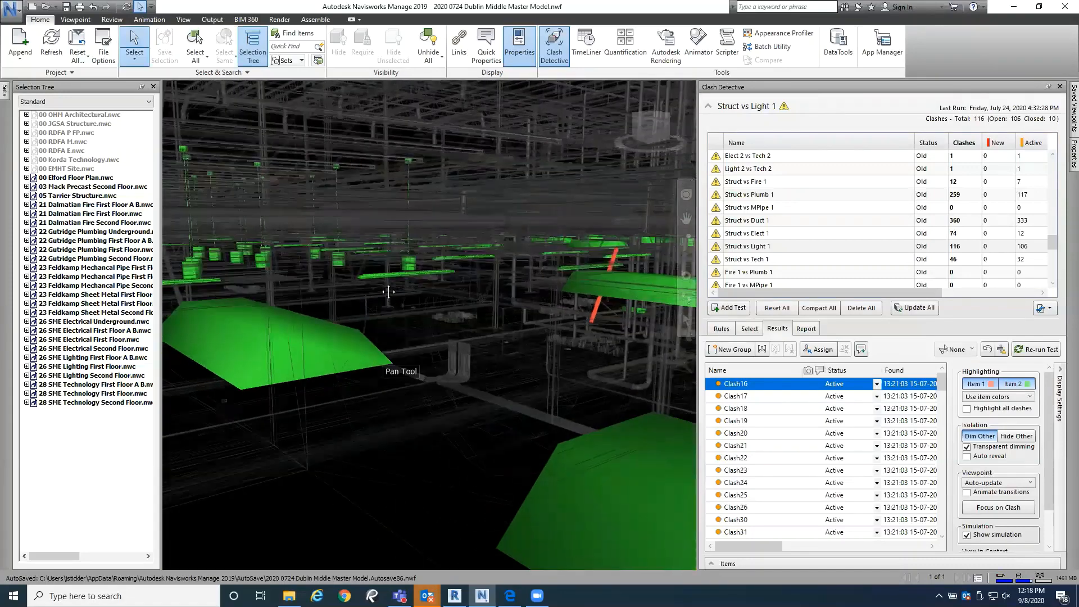
scroll(388, 292, down, 1)
scroll(388, 358, down, 3)
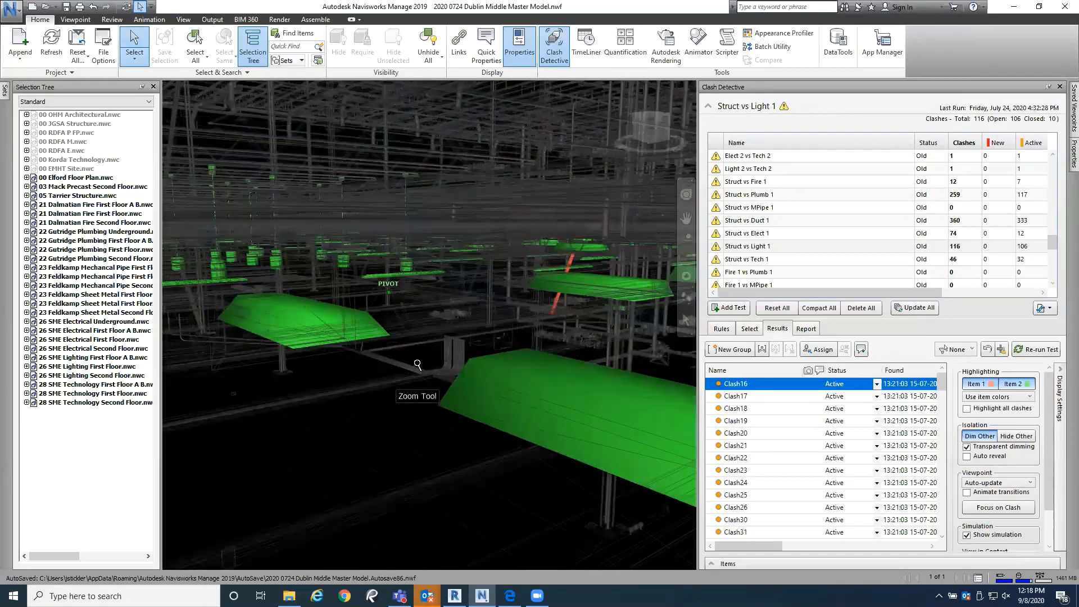
scroll(449, 382, down, 3)
middle_drag(453, 384, 457, 363)
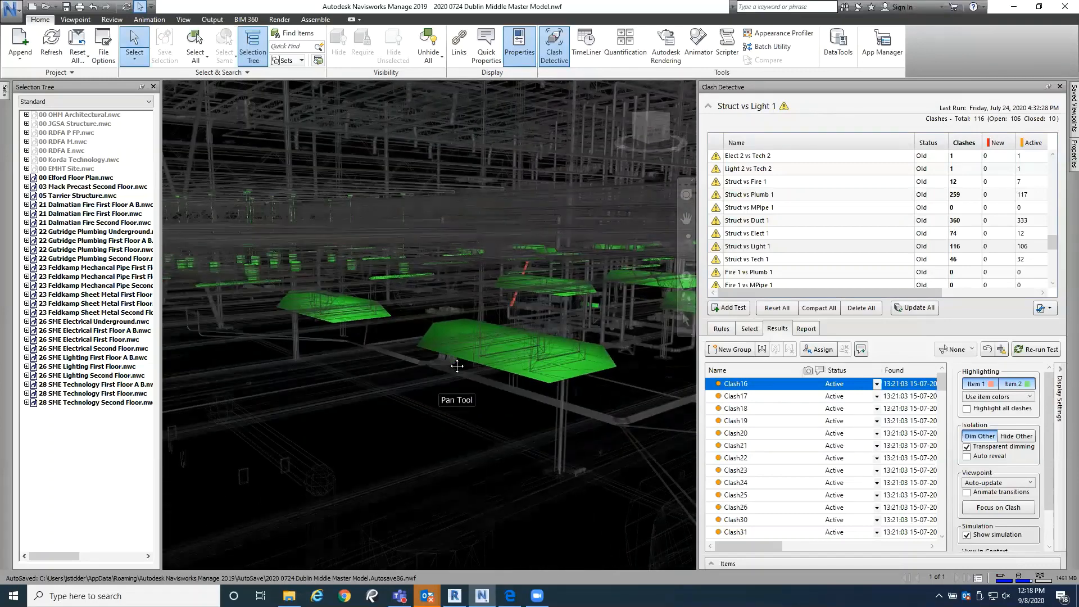
scroll(458, 356, down, 1)
scroll(441, 344, up, 3)
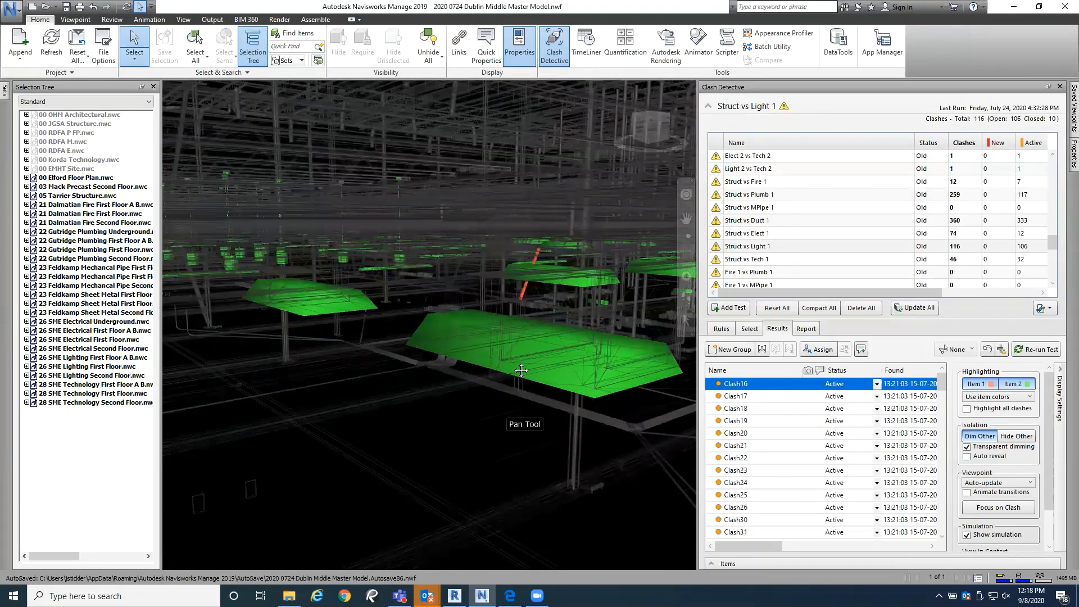
Step: Bring the light fixture crossed by the red member into view, select the member, and clear the selection
mouse_move(521, 370)
middle_down()
mouse_move(514, 354)
mouse_move(531, 359)
mouse_move(545, 334)
mouse_move(530, 396)
mouse_move(505, 408)
middle_up()
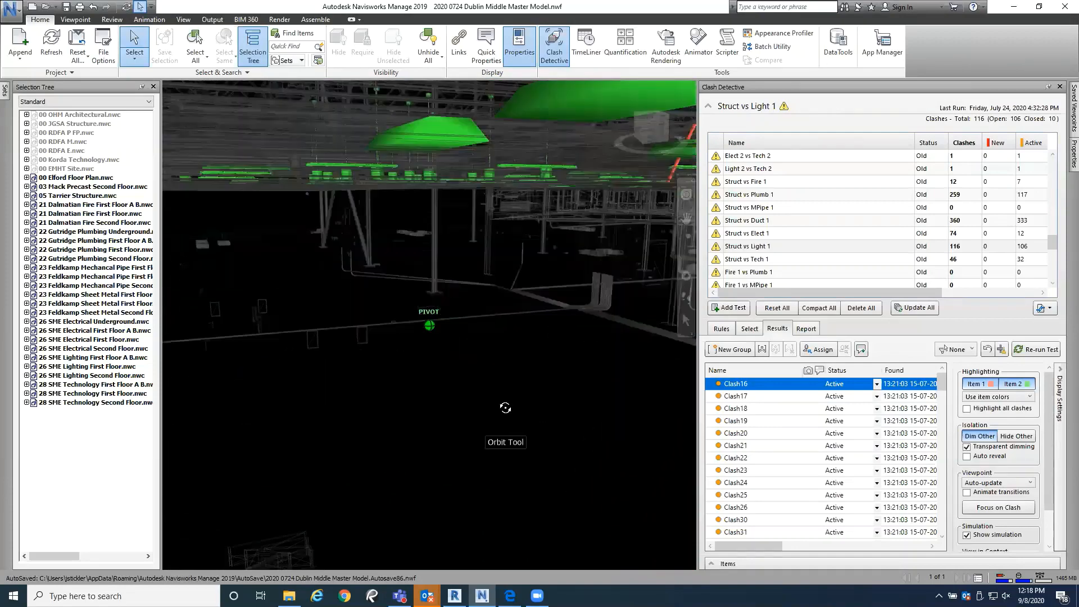
middle_drag(600, 279, 445, 324)
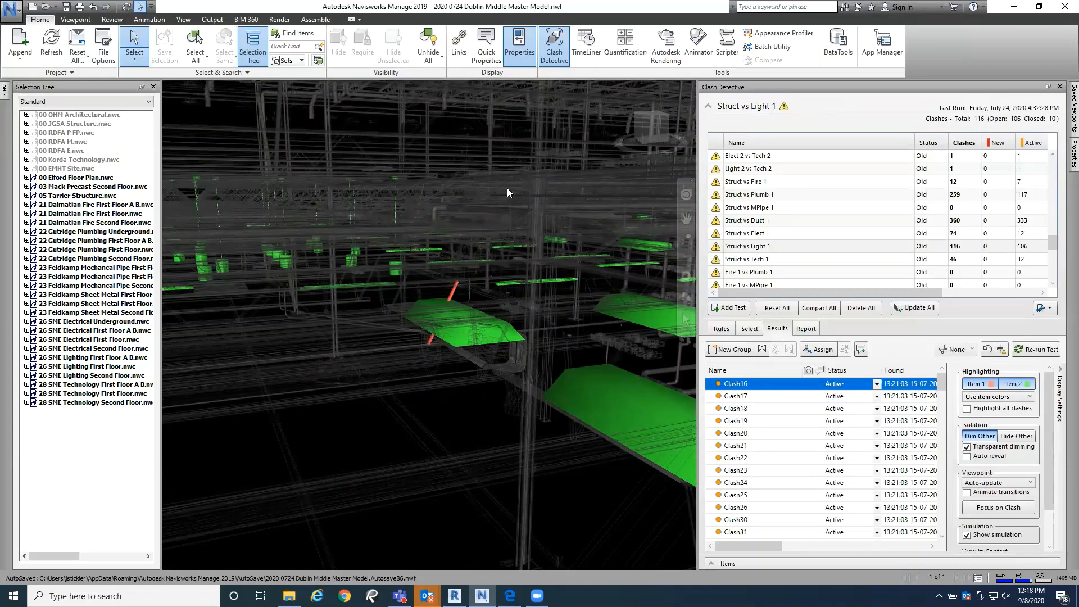
click(455, 287)
key(Escape)
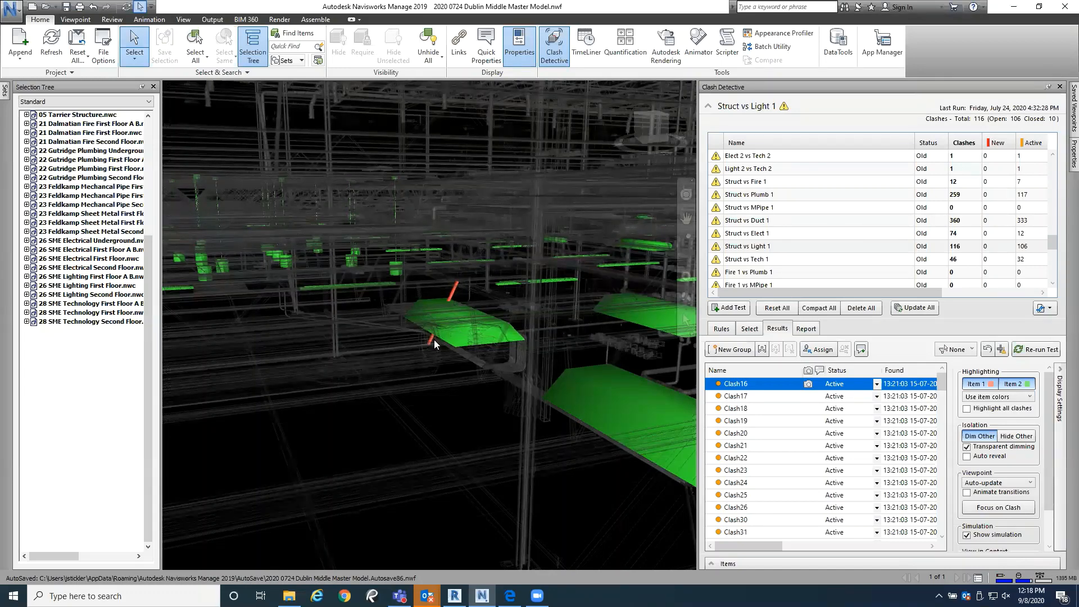
Step: Examine the light fixture crossed by the red structural member, the fixtures beside it and the nearby column
mouse_move(432, 342)
shift+middle_down()
mouse_move(423, 354)
mouse_move(450, 344)
shift+middle_up()
mouse_move(369, 355)
middle_down()
mouse_move(429, 362)
mouse_move(405, 340)
mouse_move(427, 318)
middle_up()
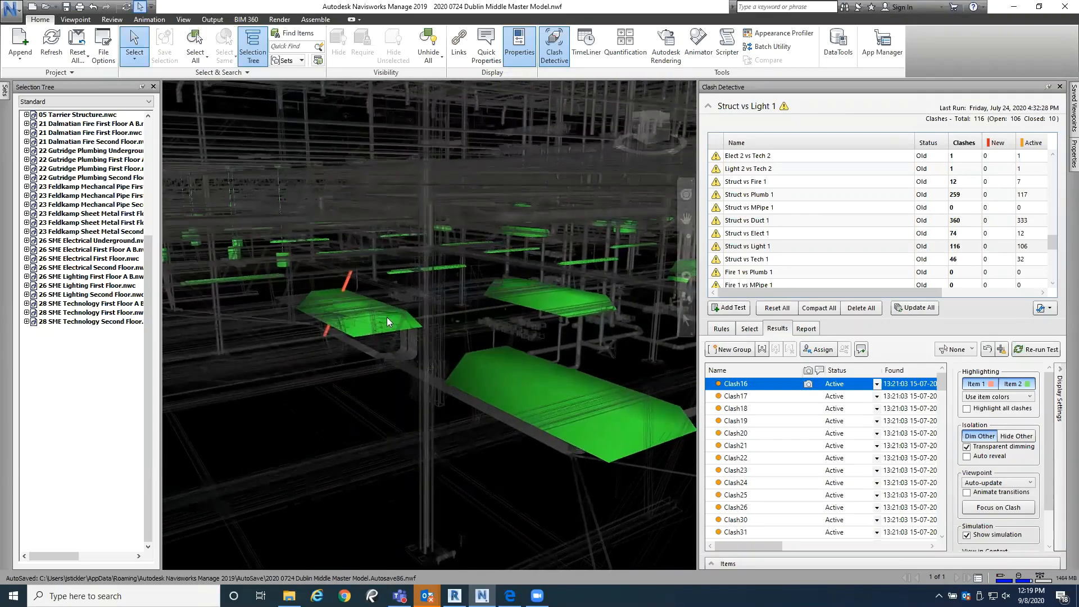
scroll(354, 313, up, 2)
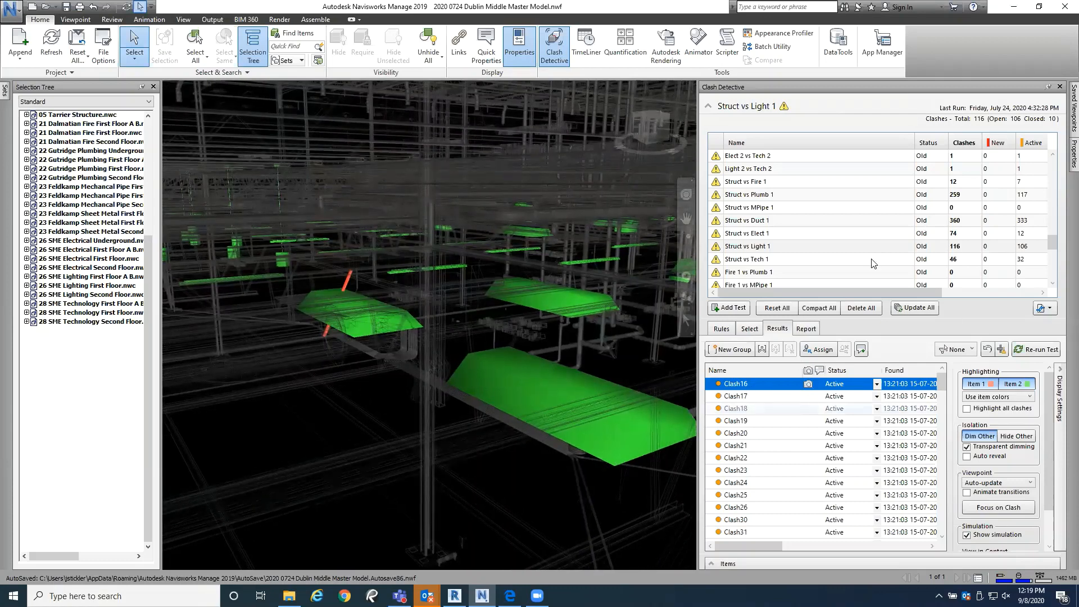
click(298, 370)
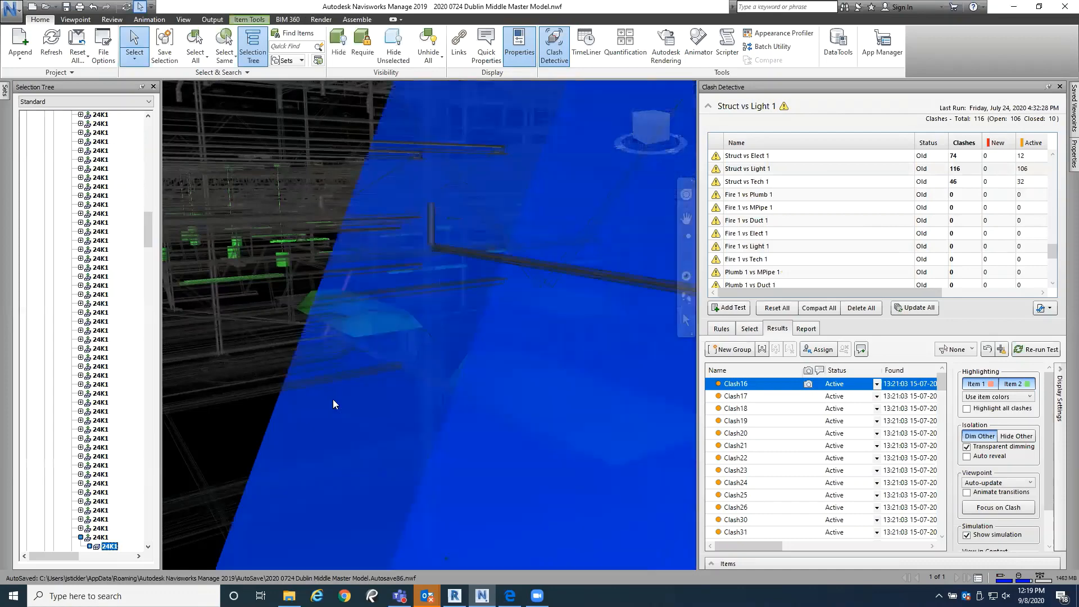
scroll(333, 399, up, 3)
key(Escape)
scroll(413, 378, down, 3)
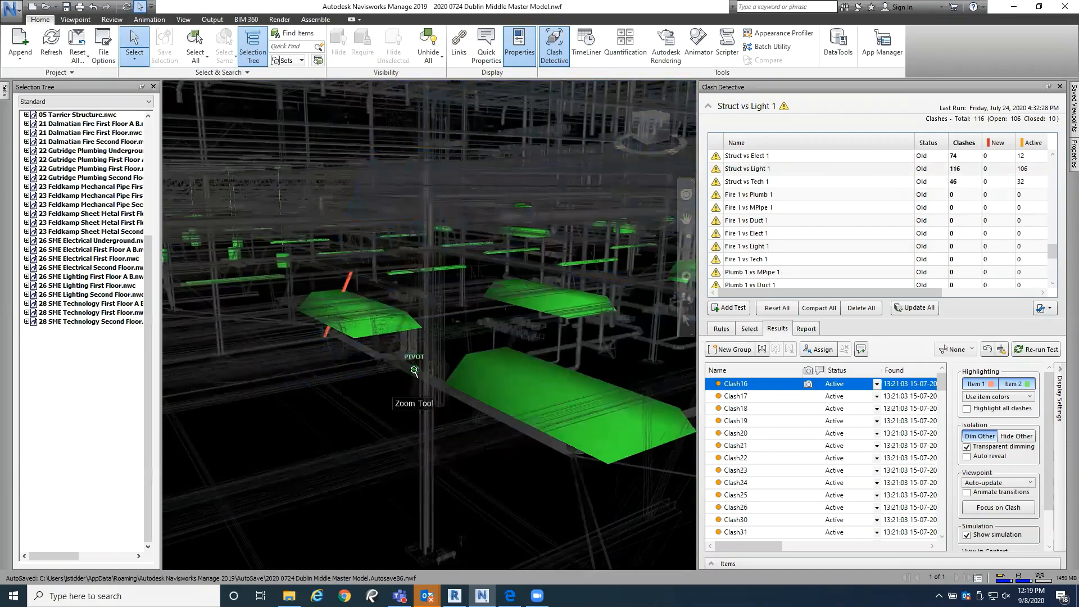
scroll(417, 375, down, 1)
middle_drag(417, 375, 456, 338)
scroll(455, 339, up, 3)
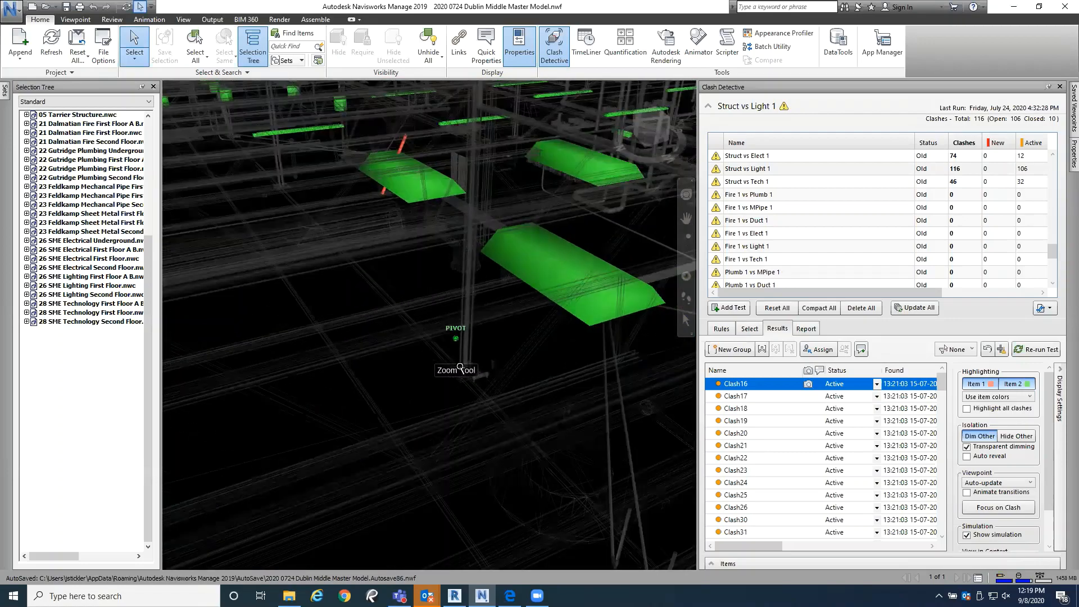
Step: Inspect the group of cylindrical pendant light fixtures and their vertical hangers among the dimmed structure
scroll(483, 324, down, 5)
middle_drag(472, 265, 403, 514)
scroll(362, 368, up, 3)
middle_drag(361, 368, 537, 385)
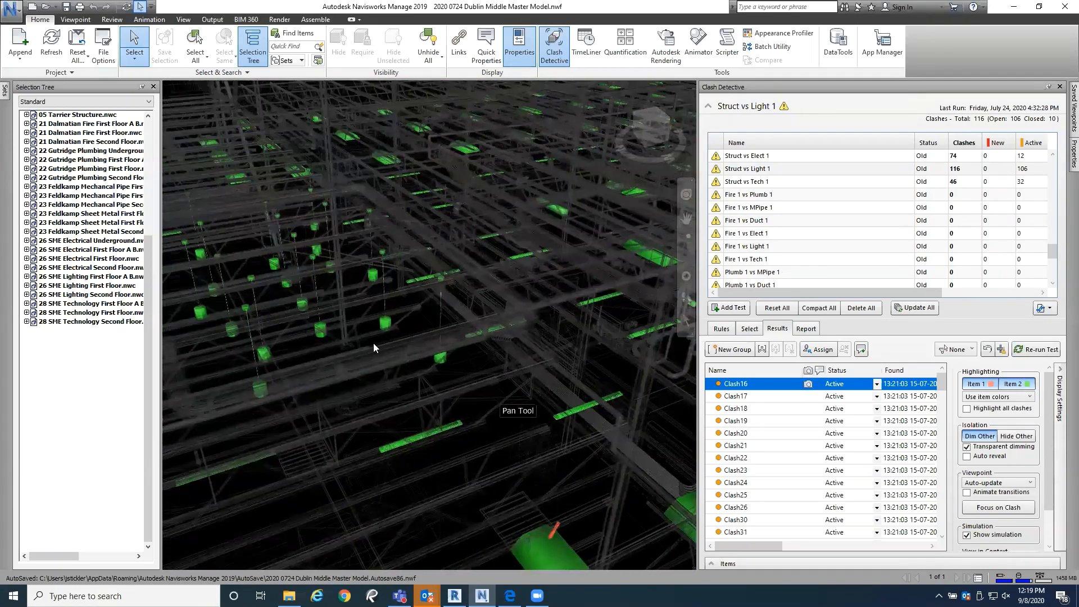
scroll(258, 316, up, 3)
middle_drag(259, 316, 440, 419)
scroll(465, 340, up, 2)
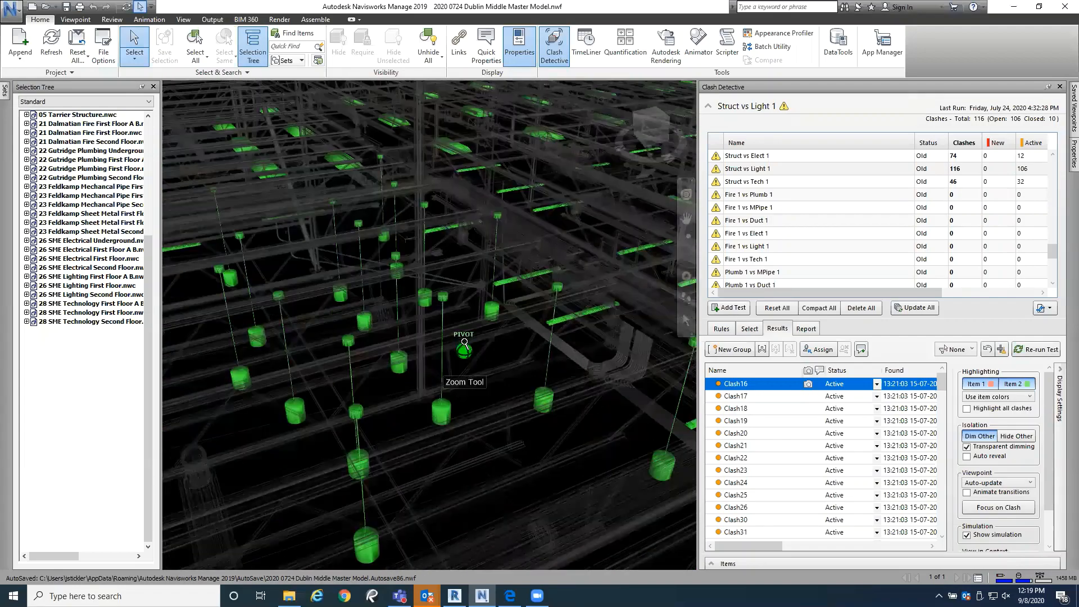
scroll(456, 267, up, 2)
scroll(455, 266, up, 3)
middle_drag(456, 281, 451, 246)
scroll(377, 349, up, 2)
scroll(377, 349, up, 4)
scroll(474, 318, down, 2)
middle_drag(475, 322, 386, 311)
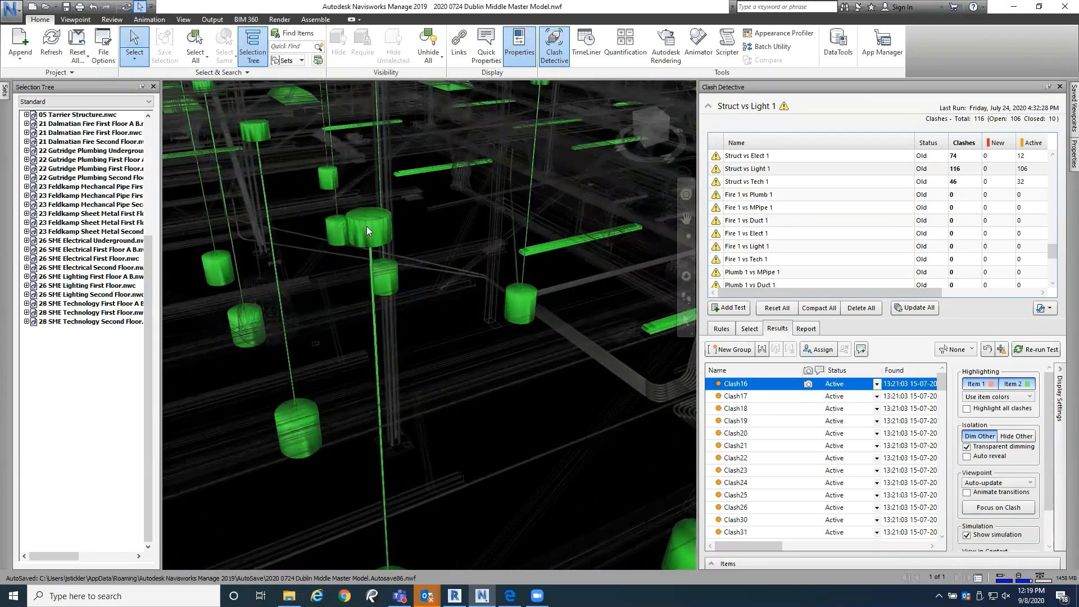
shift+middle_drag(378, 242, 344, 243)
scroll(404, 261, up, 2)
scroll(422, 260, down, 4)
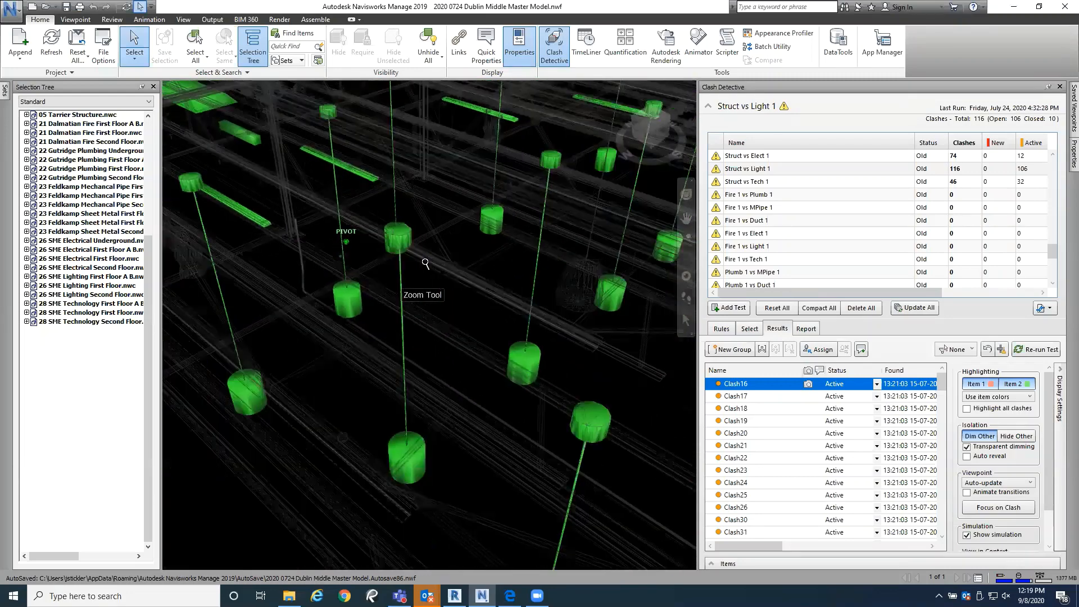
middle_drag(439, 256, 469, 319)
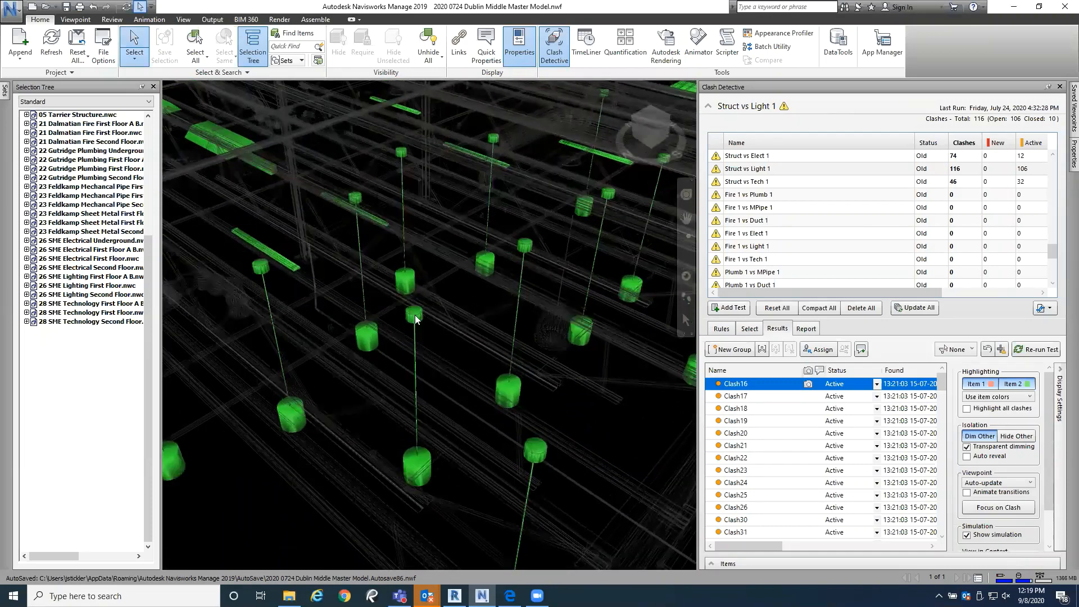
scroll(410, 312, up, 2)
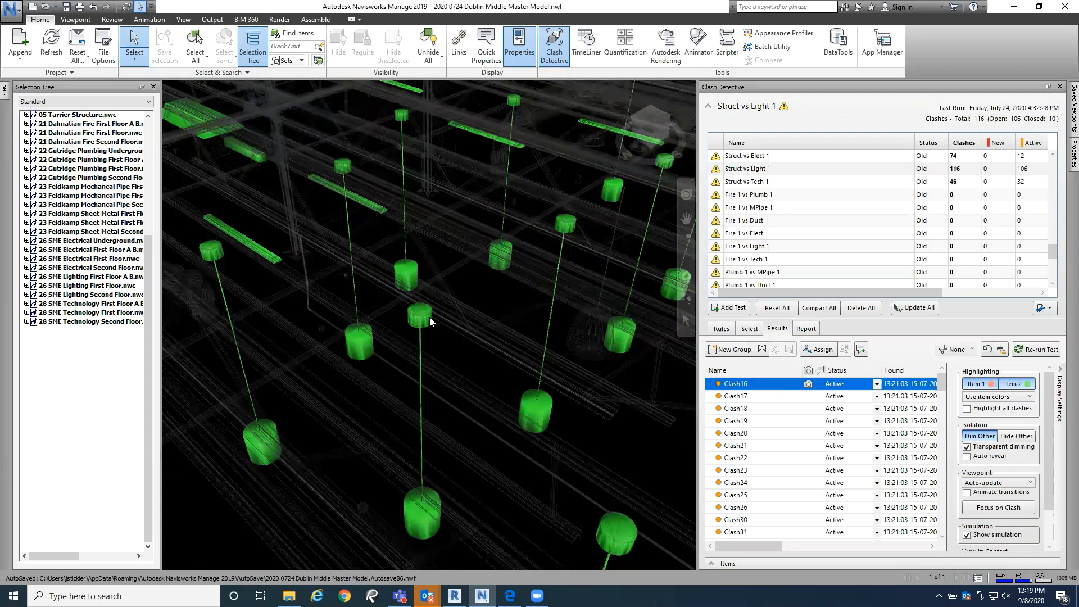
middle_drag(431, 331, 386, 304)
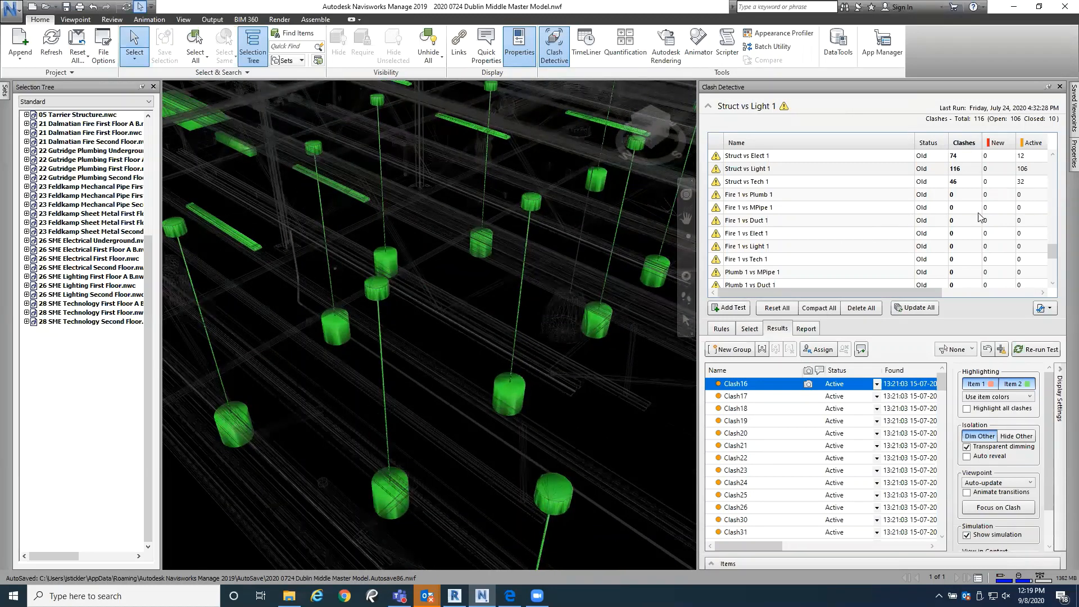
Step: Survey the highlighted light fixtures across the floor, from the pendants back to the fixture crossed by the red member
scroll(393, 297, down, 5)
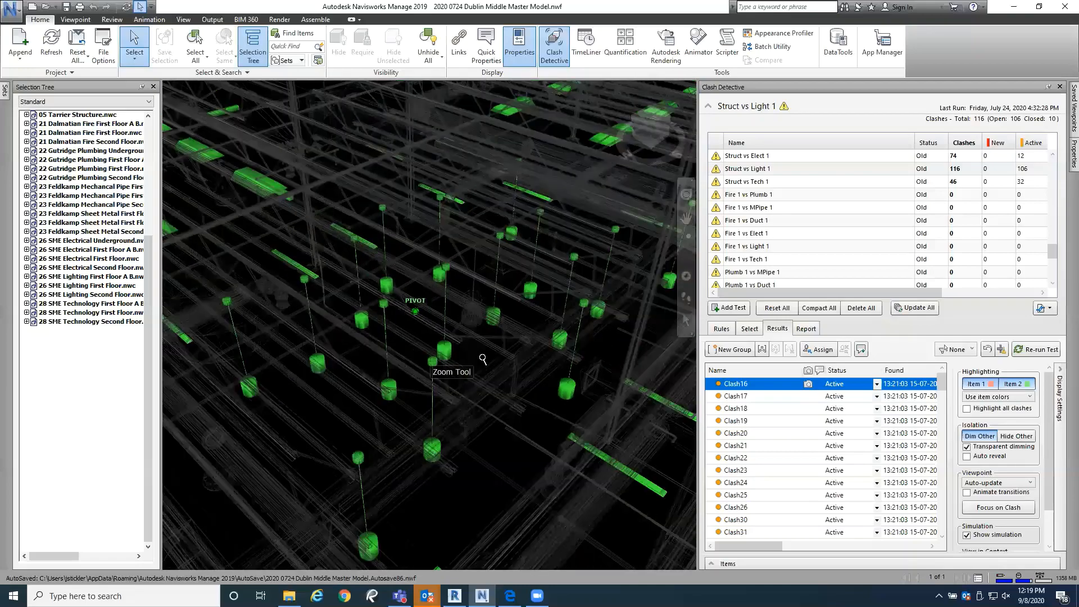
scroll(482, 358, down, 3)
middle_drag(275, 212, 518, 239)
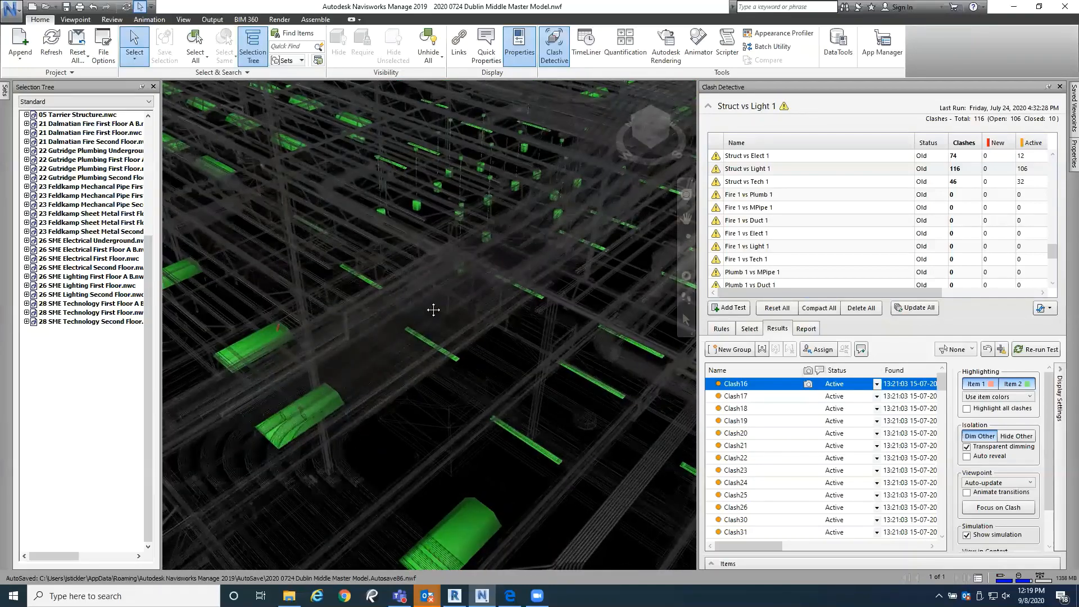
middle_drag(433, 310, 453, 298)
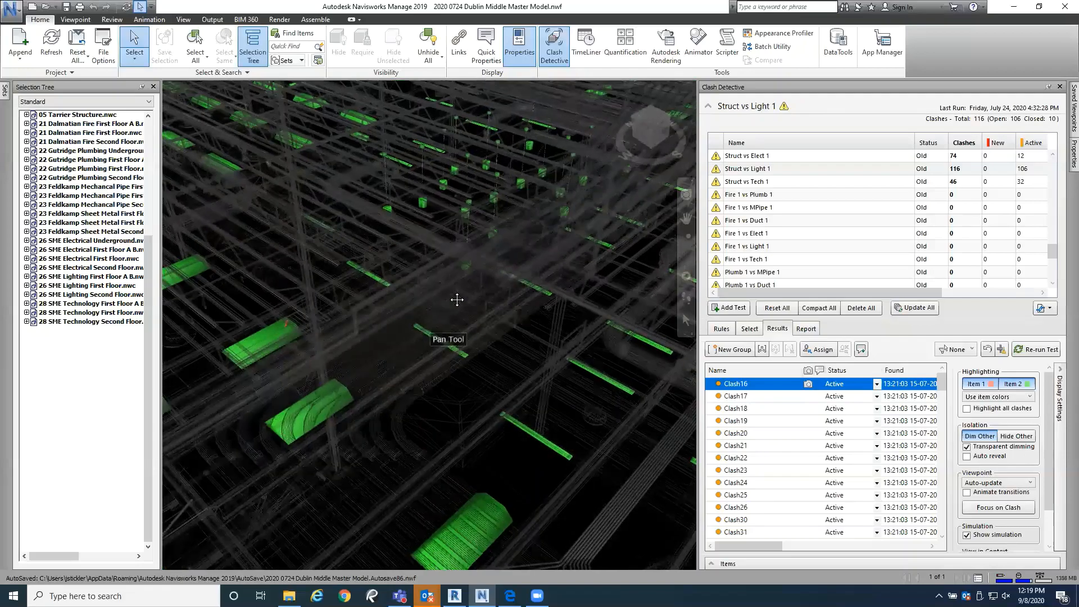
Step: Open the item selection settings of the Struct vs Light 1 test and survey the full-colour building model
click(748, 329)
mouse_move(399, 352)
shift+middle_down()
mouse_move(373, 356)
mouse_move(522, 372)
mouse_move(535, 354)
mouse_move(535, 372)
shift+middle_up()
scroll(518, 386, down, 4)
scroll(517, 385, down, 8)
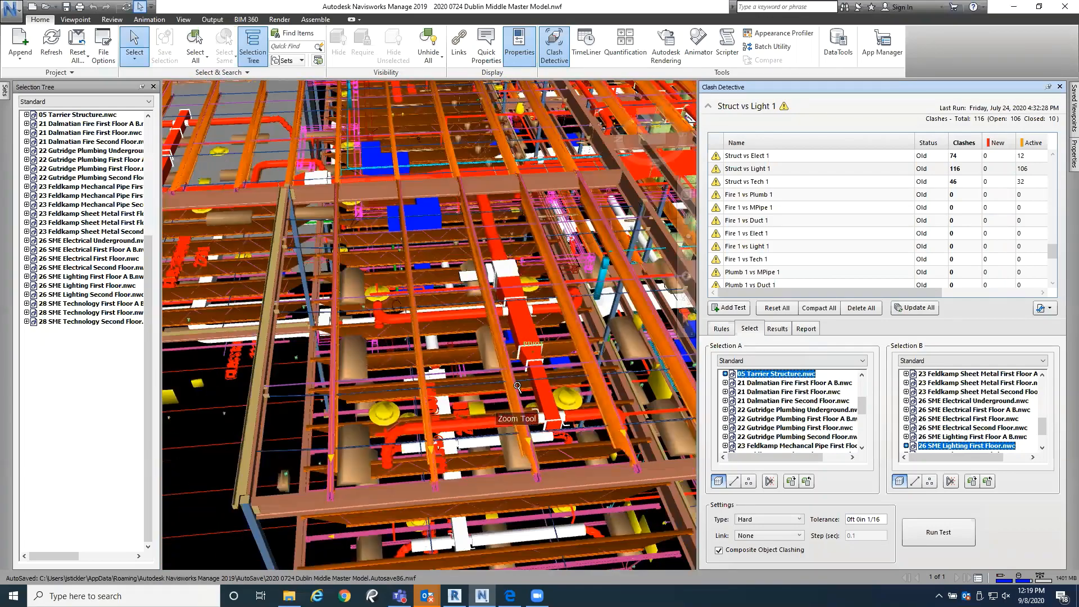
scroll(505, 358, down, 3)
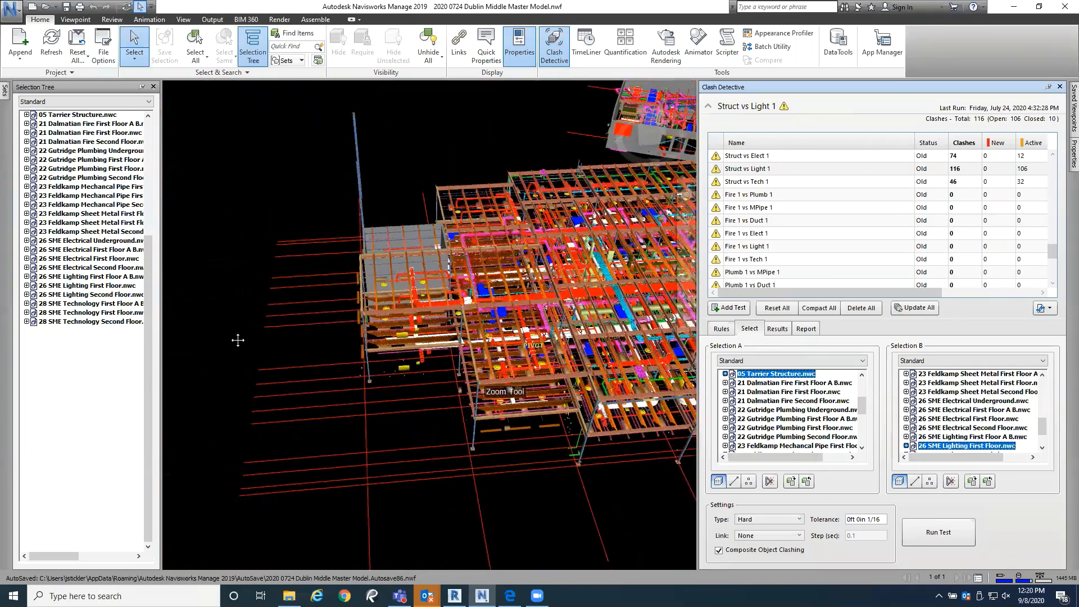
mouse_move(236, 340)
shift+middle_down()
mouse_move(380, 349)
mouse_move(453, 370)
mouse_move(413, 368)
mouse_move(511, 322)
mouse_move(506, 300)
shift+middle_up()
shift+middle_drag(346, 342, 582, 378)
middle_drag(303, 366, 489, 382)
middle_drag(225, 323, 326, 399)
middle_drag(339, 340, 373, 483)
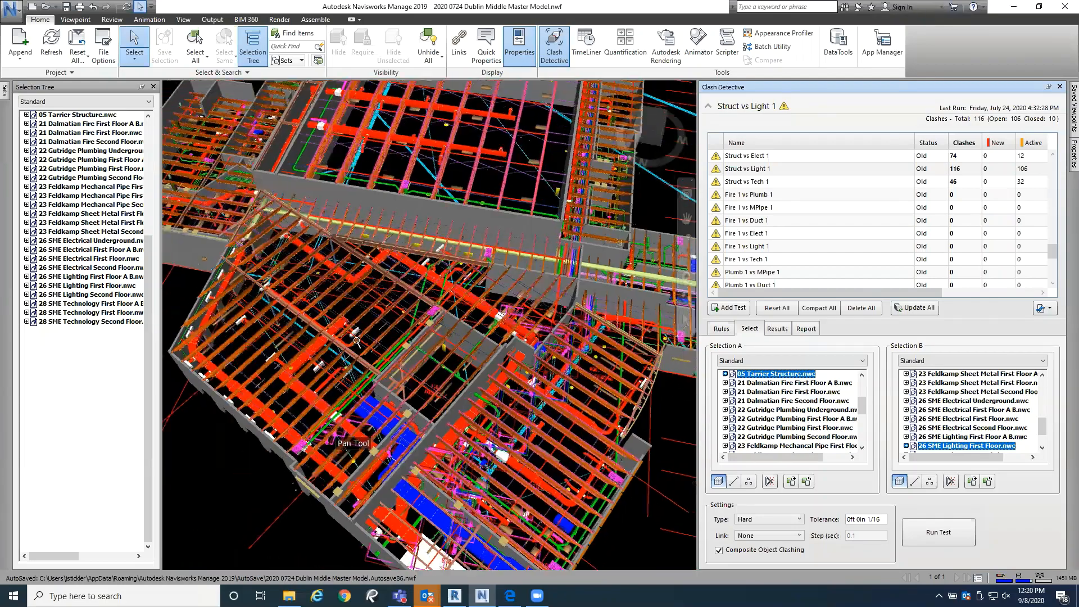
Step: Examine the roof joists, red ductwork and light fixtures in the angled wing of the building
scroll(356, 336, up, 4)
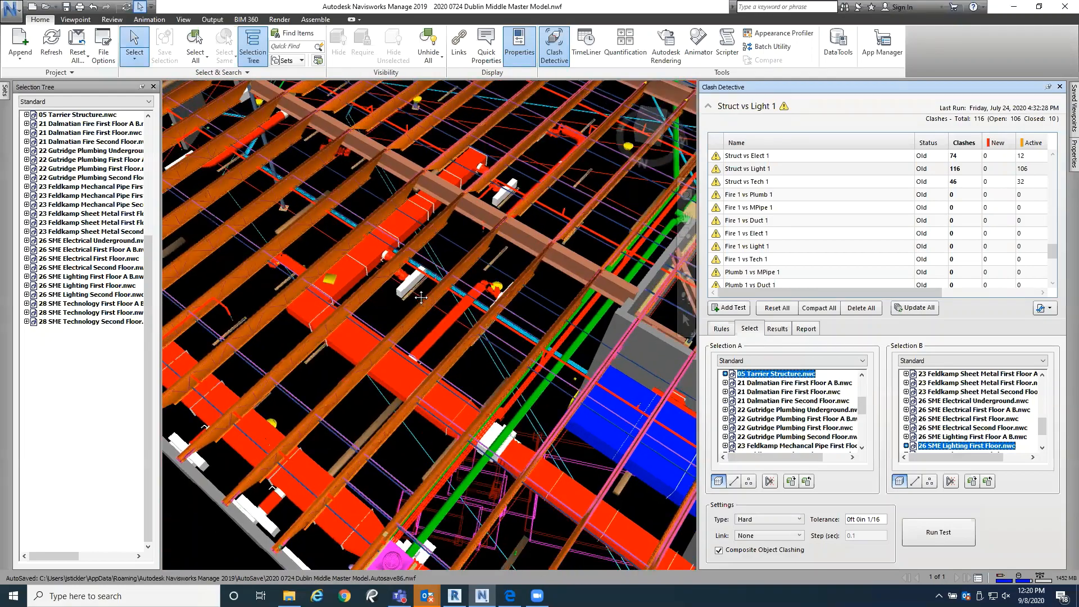
middle_drag(421, 298, 421, 246)
scroll(406, 285, down, 6)
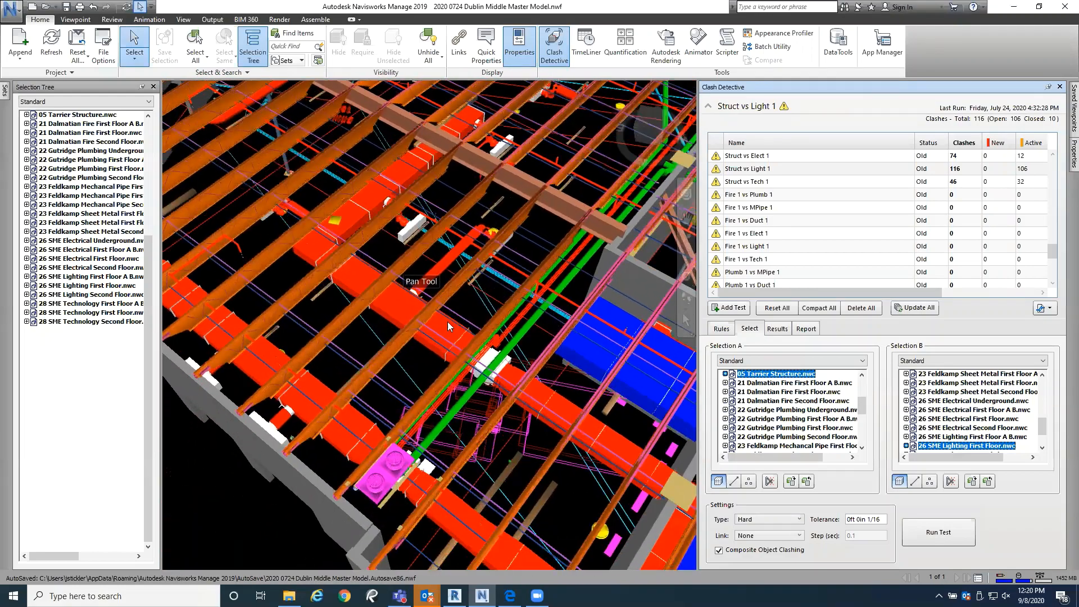
middle_drag(406, 286, 378, 255)
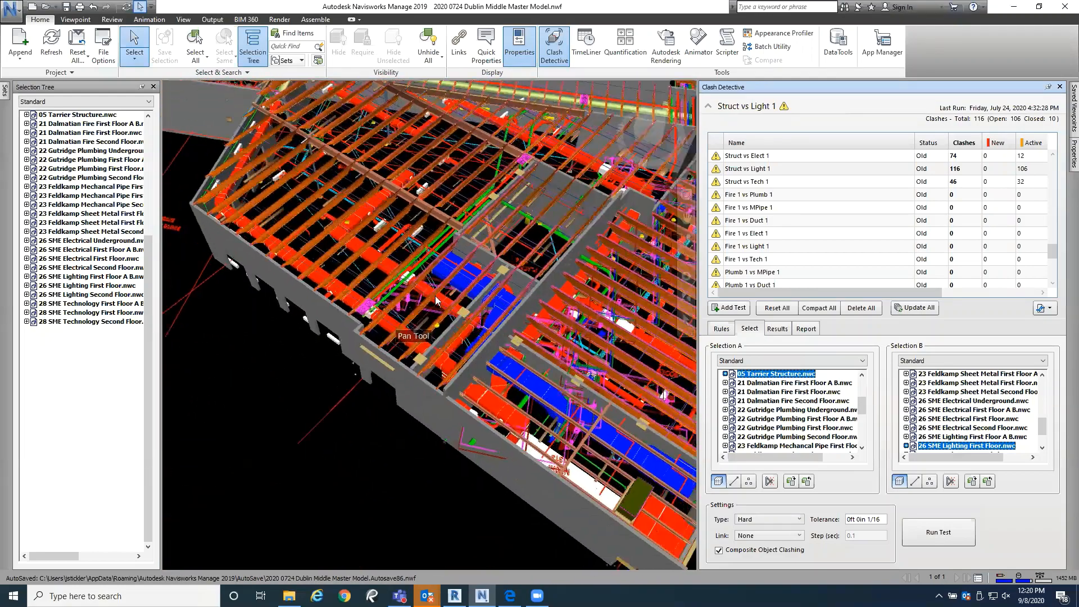
middle_drag(435, 296, 527, 474)
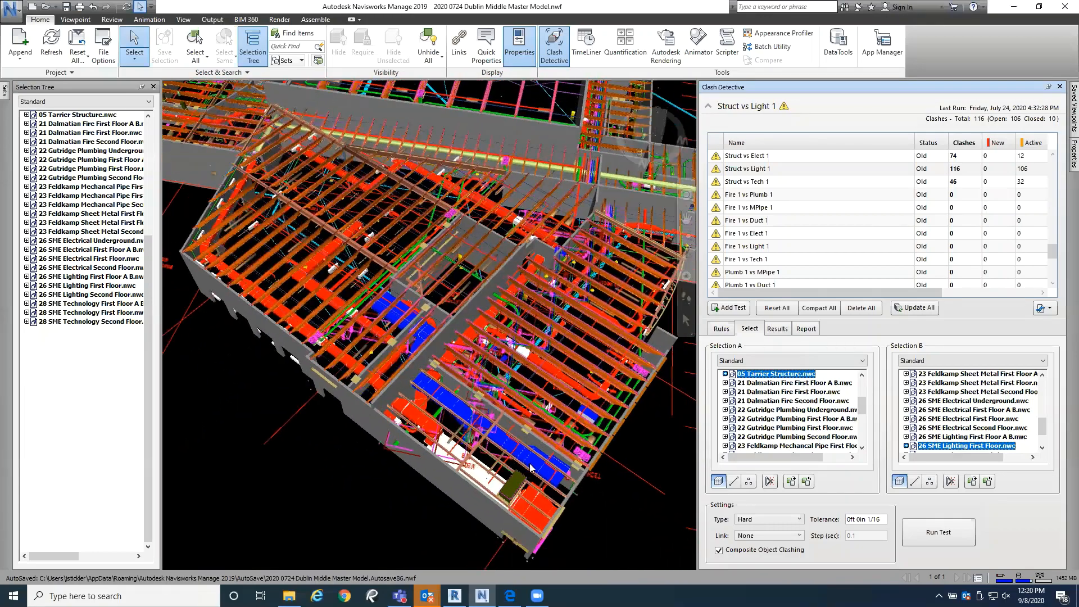
Step: Inspect the large blue duct in the mechanical area and the services beneath the adjoining roof joists
scroll(487, 437, up, 2)
shift+middle_drag(487, 436, 366, 401)
scroll(488, 448, up, 2)
scroll(366, 401, down, 3)
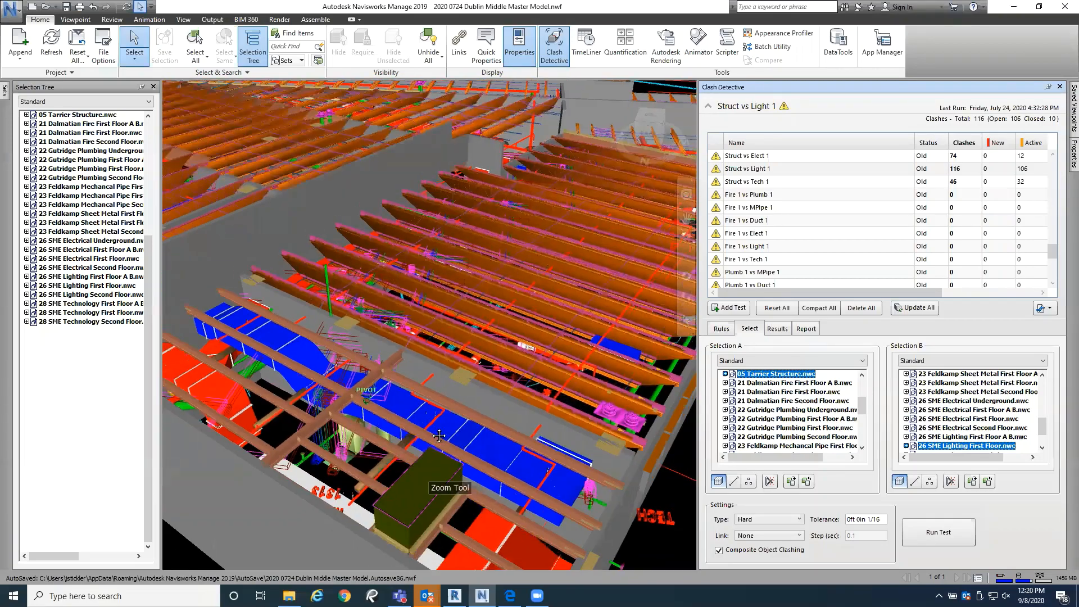
middle_drag(450, 456, 407, 417)
scroll(466, 455, up, 1)
middle_drag(466, 456, 485, 466)
shift+middle_drag(446, 412, 507, 442)
scroll(488, 417, down, 2)
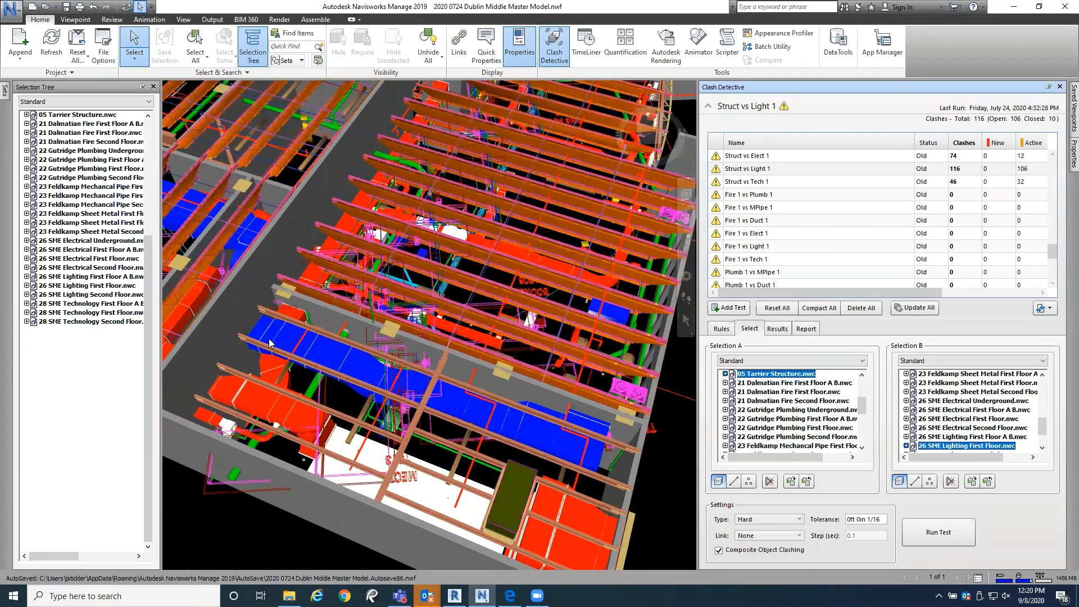
middle_drag(269, 344, 257, 445)
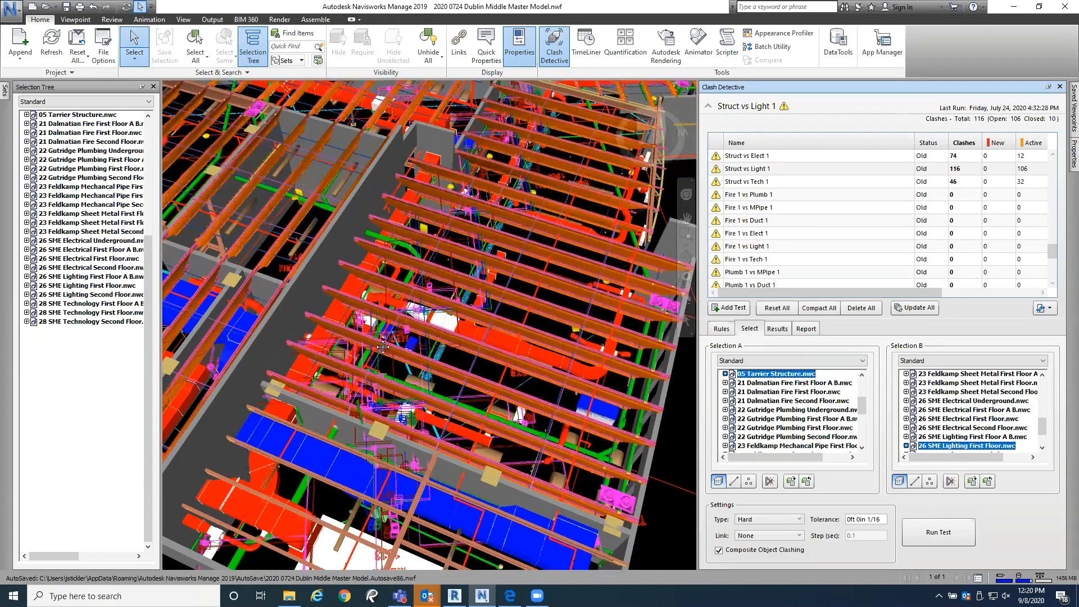
middle_drag(383, 347, 378, 376)
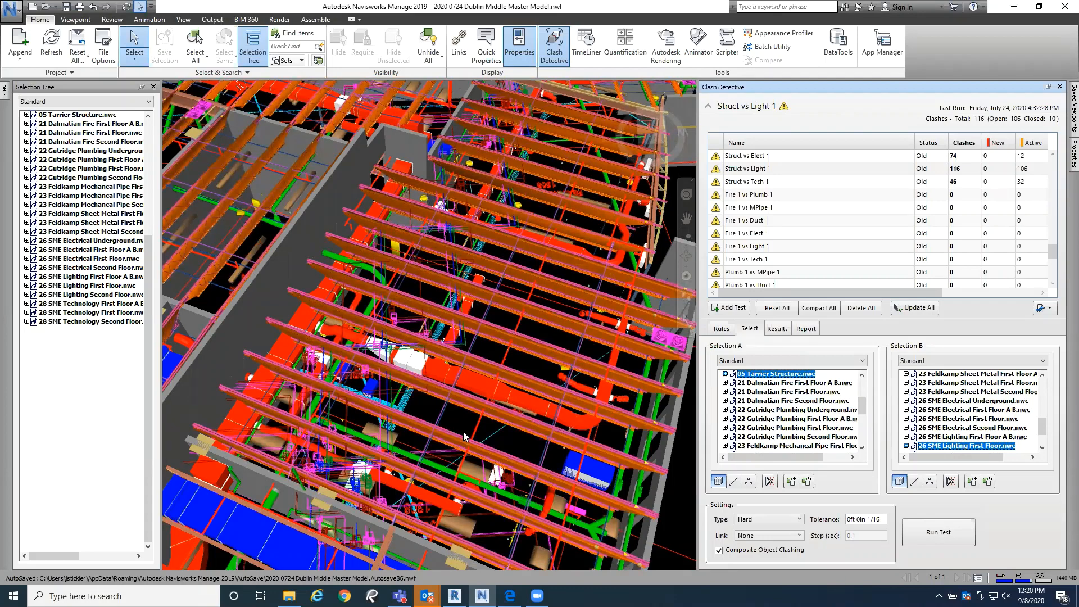
Step: Highlight the hidden design models 00 EMHT Site.nwc, 00 OHM Architectural.nwc and 00 JGSA Structure.nwc in the selection tree
drag(149, 248, 167, 92)
click(83, 168)
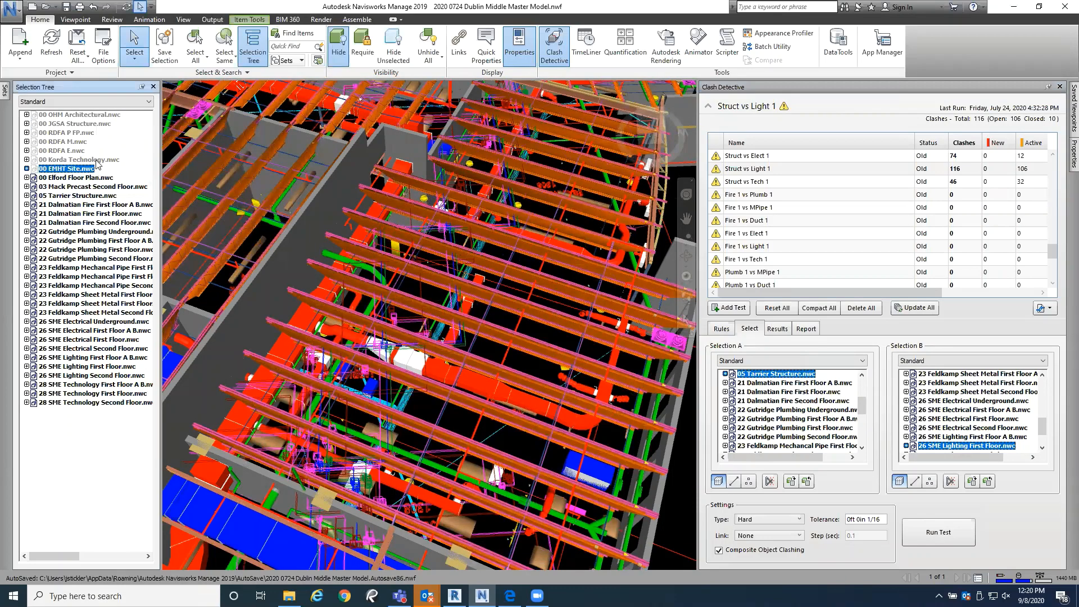
click(96, 115)
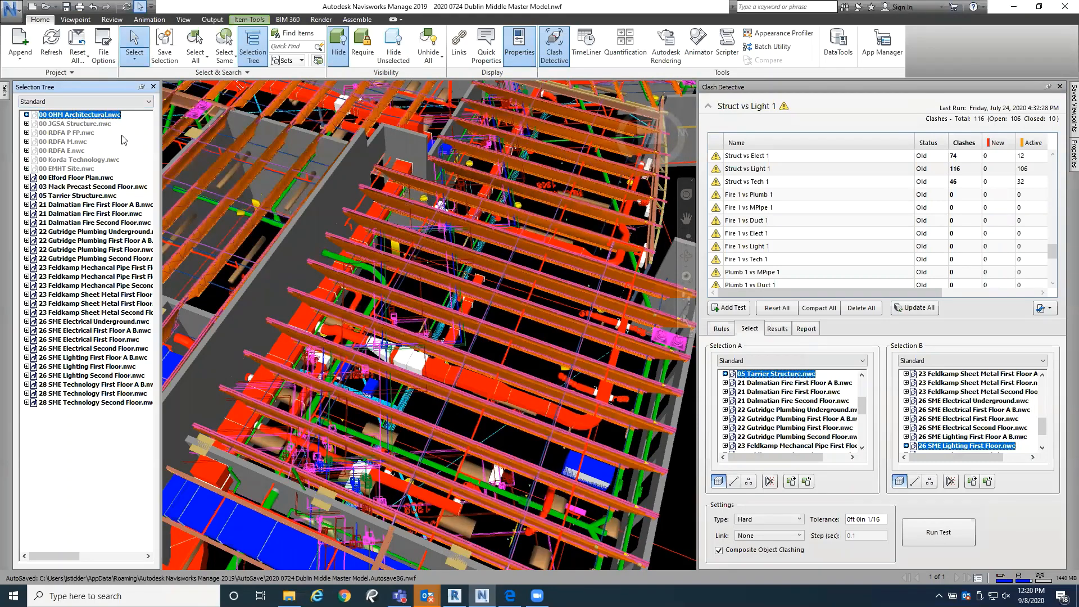
ctrl+click(101, 125)
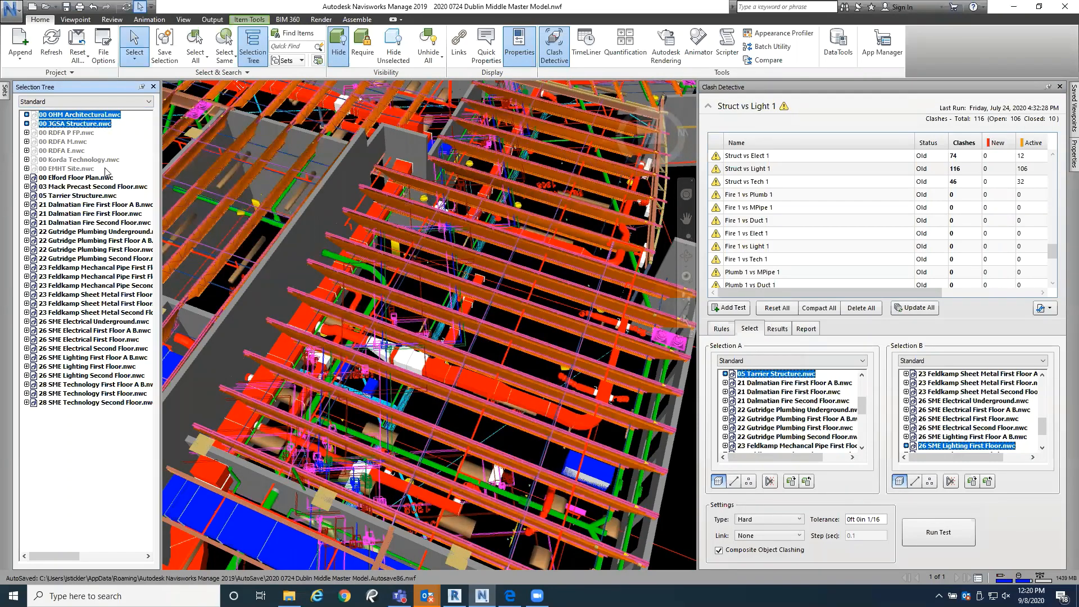
click(97, 124)
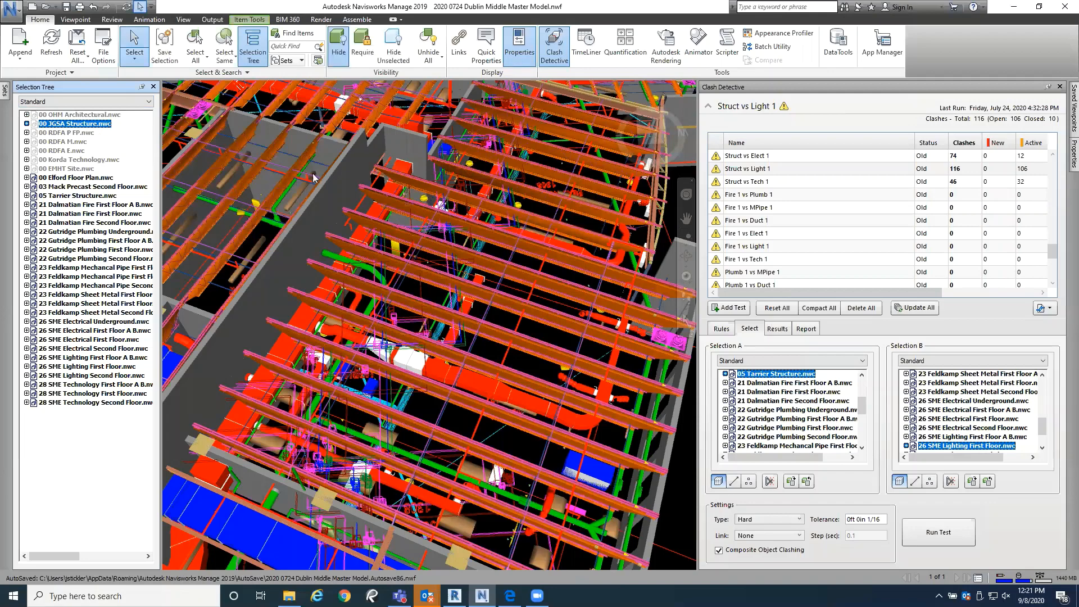
Step: Hide all models from 00 Elford Floor Plan.nwc through 28 SME Technology Second Floor.nwc
click(77, 178)
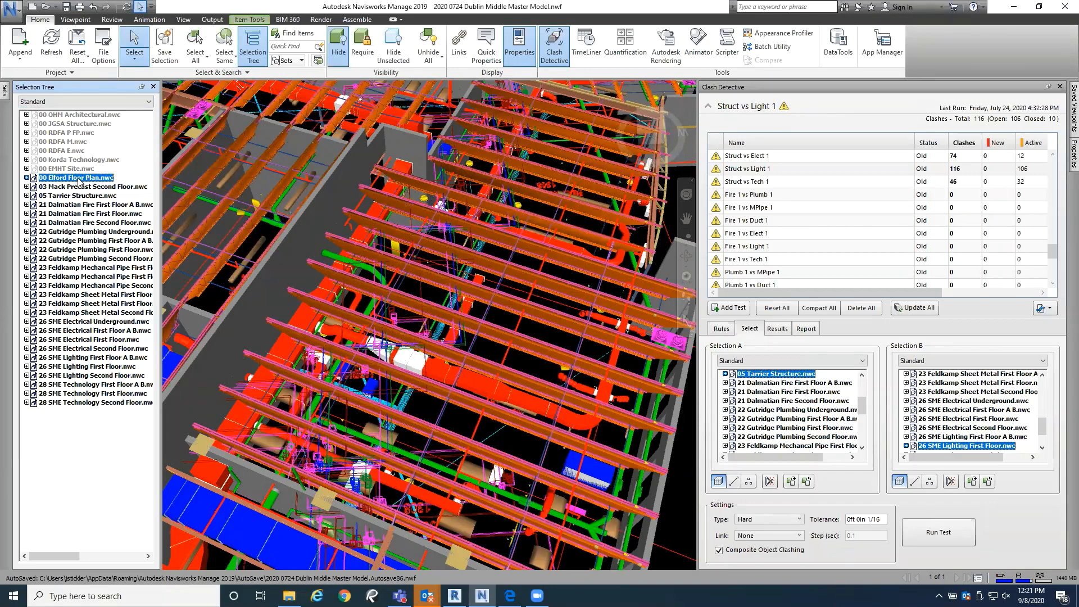
shift+click(87, 403)
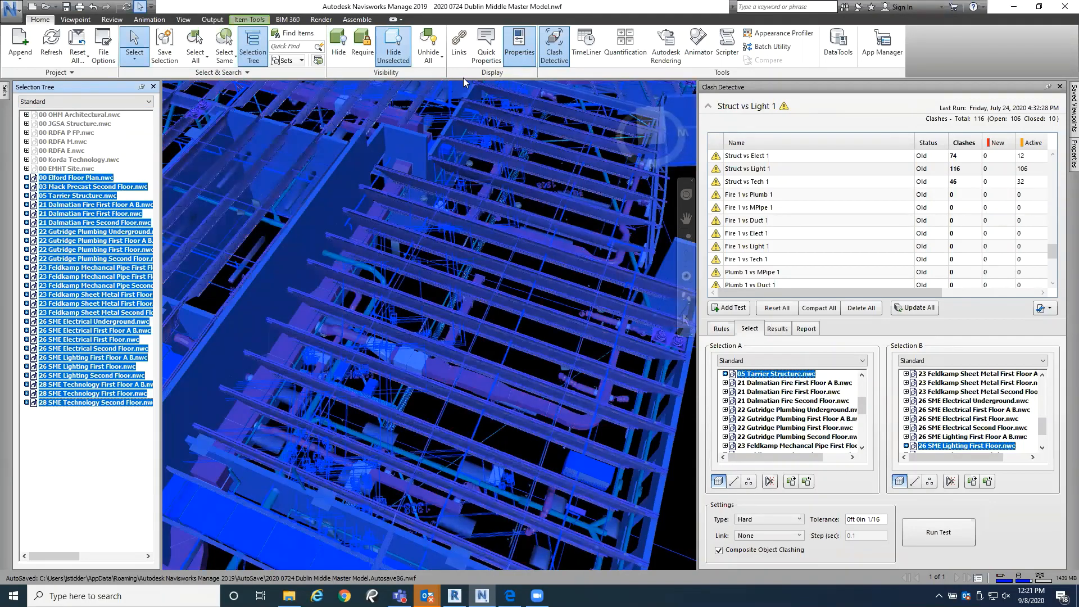
click(339, 53)
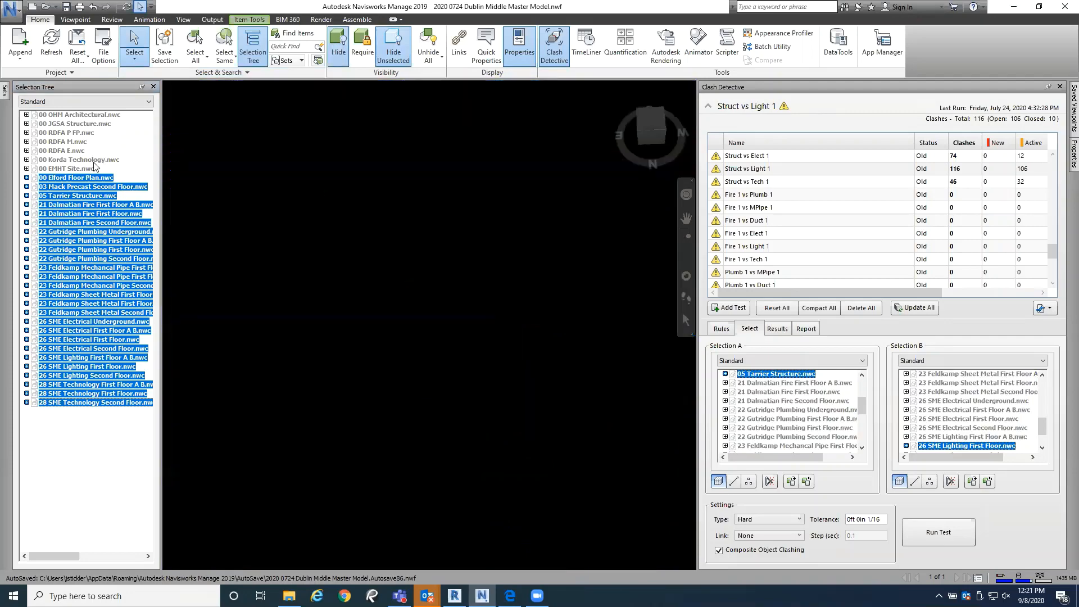
Step: Unhide the design models from 00 JGSA Structure.nwc through 00 EMHT Site.nwc and clear the selection
click(95, 168)
ctrl+click(88, 160)
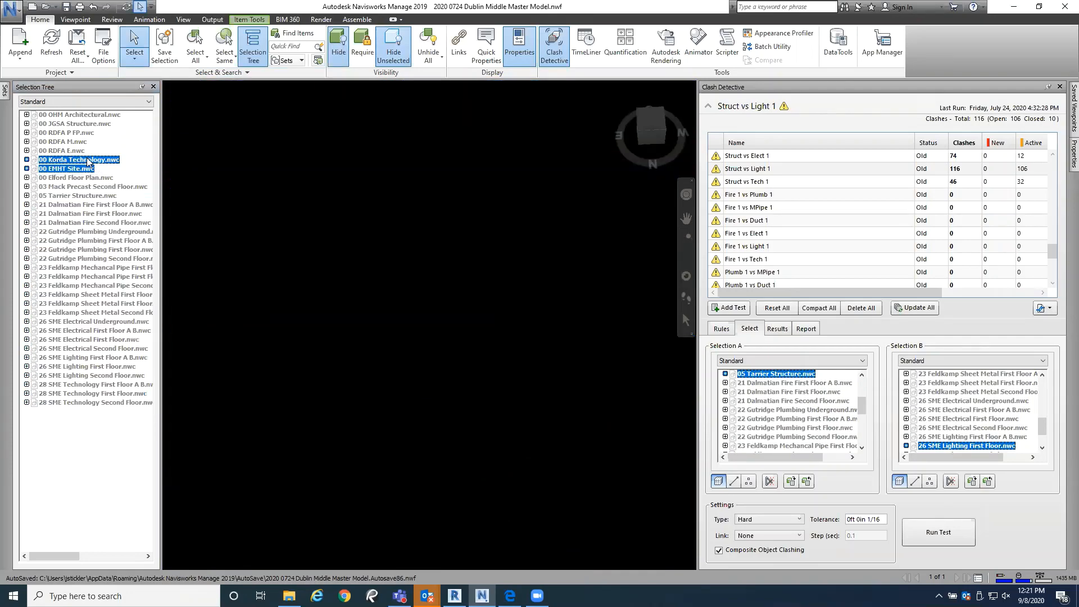
ctrl+click(73, 151)
ctrl+click(66, 142)
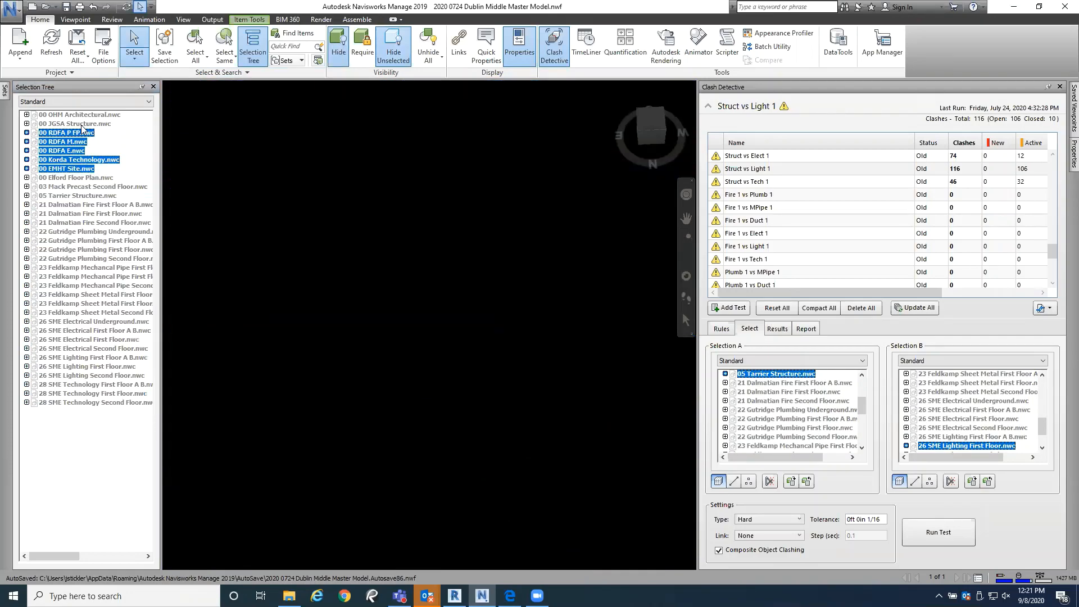
ctrl+click(82, 124)
click(345, 51)
scroll(466, 358, down, 3)
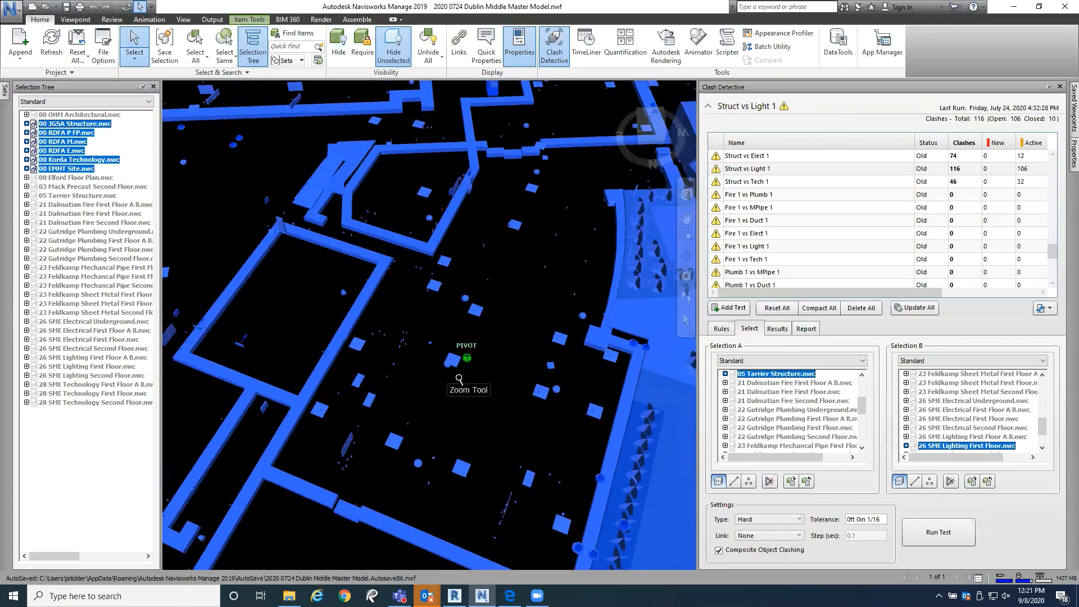
mouse_move(461, 378)
shift+middle_down()
mouse_move(433, 441)
mouse_move(477, 387)
mouse_move(471, 361)
shift+middle_up()
click(489, 393)
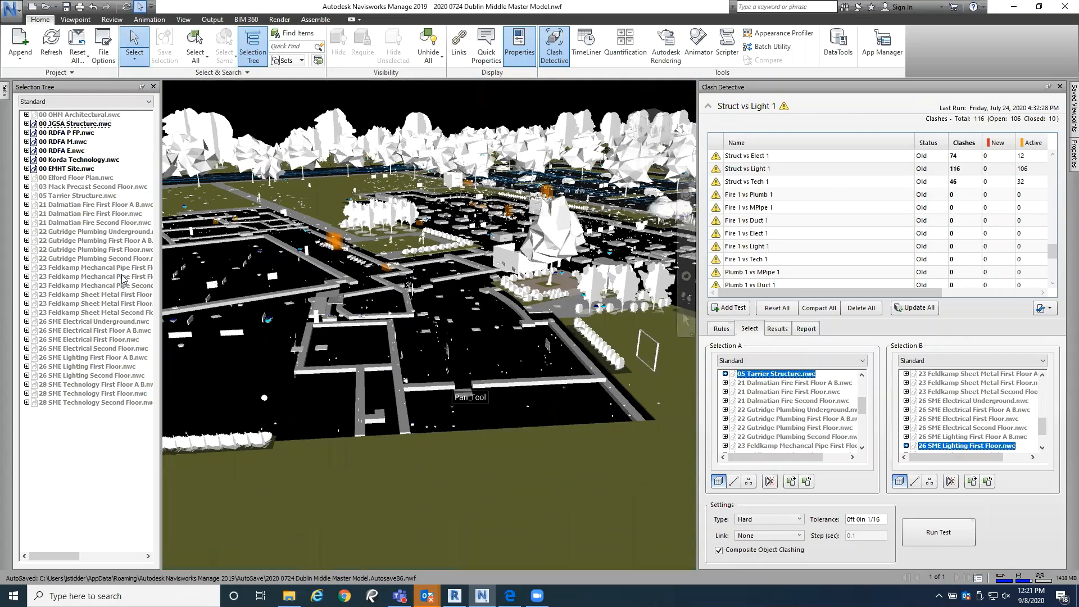
Step: Hide the site model 00 EMHT Site.nwc
click(50, 169)
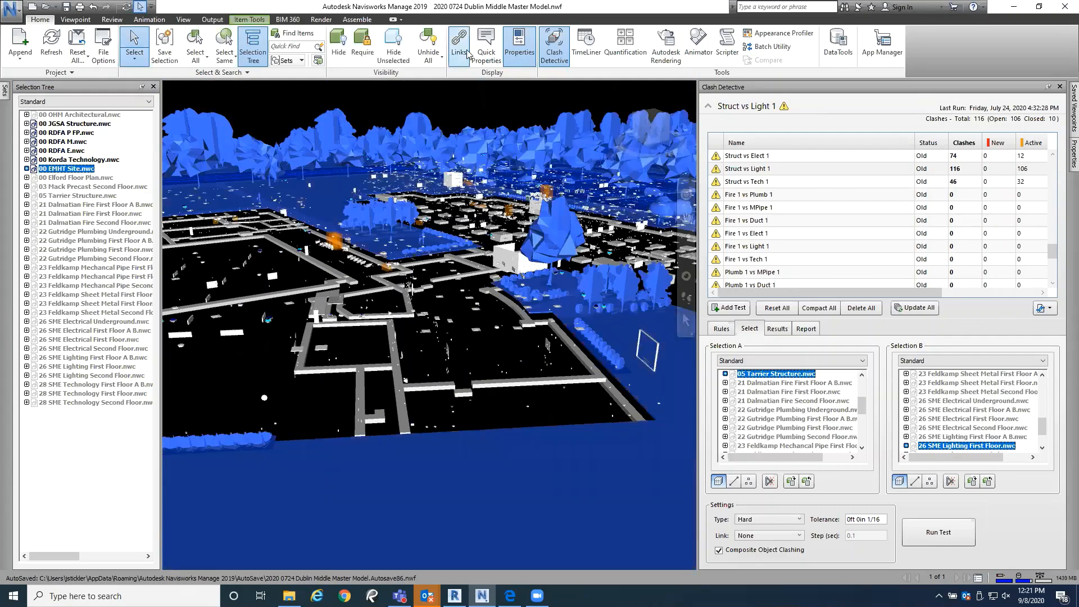
click(338, 47)
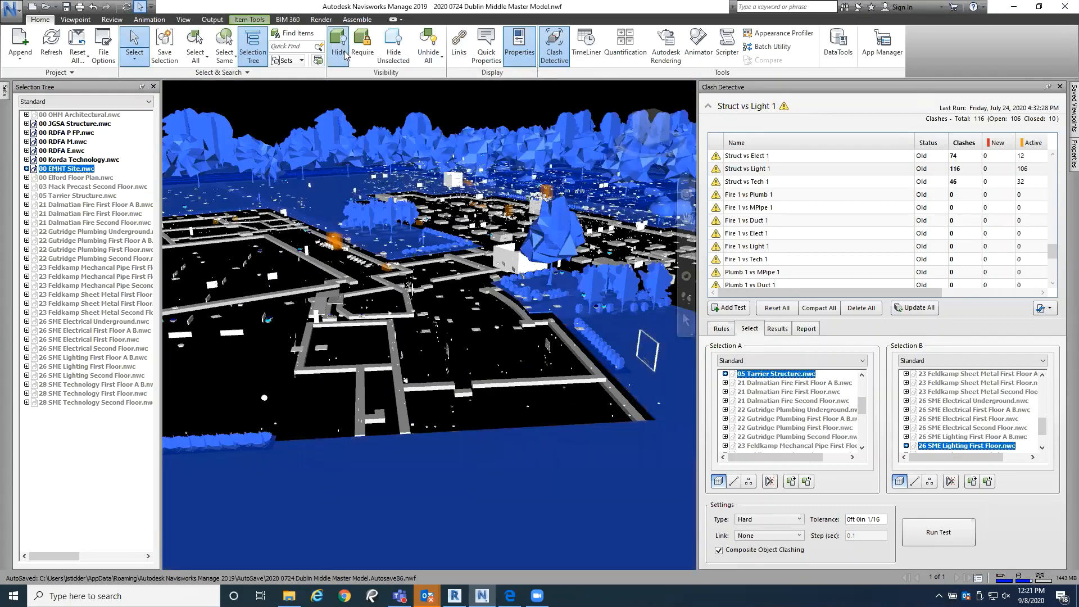
Step: Examine the foundations and scattered equipment in the design models, from the large central room across to the long wing
shift+middle_drag(472, 373, 459, 338)
scroll(458, 313, up, 3)
middle_drag(281, 306, 422, 333)
scroll(422, 333, down, 4)
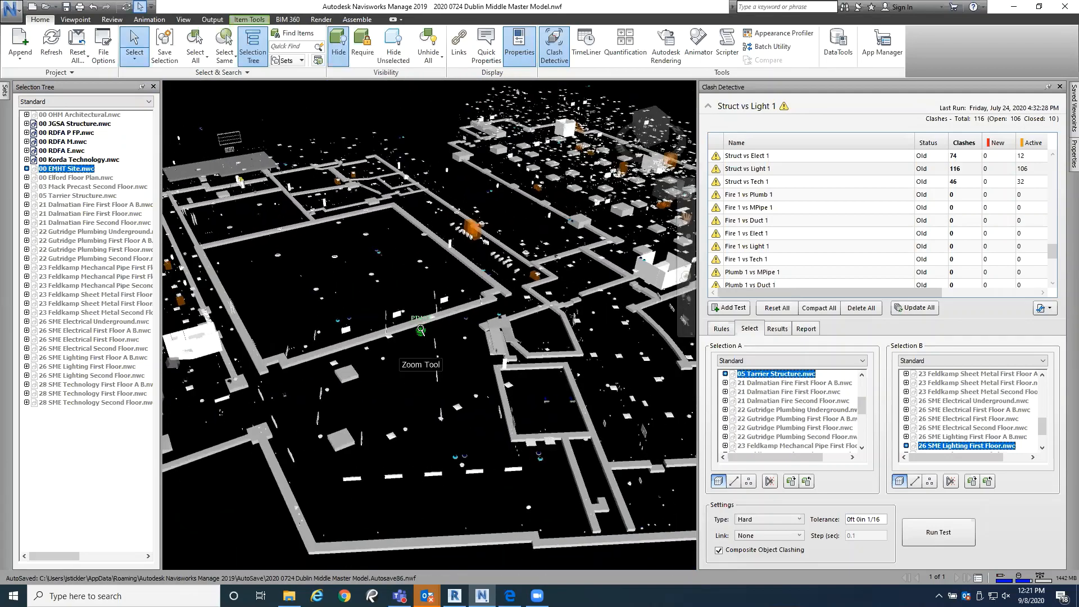
middle_drag(340, 318, 476, 446)
scroll(476, 447, up, 4)
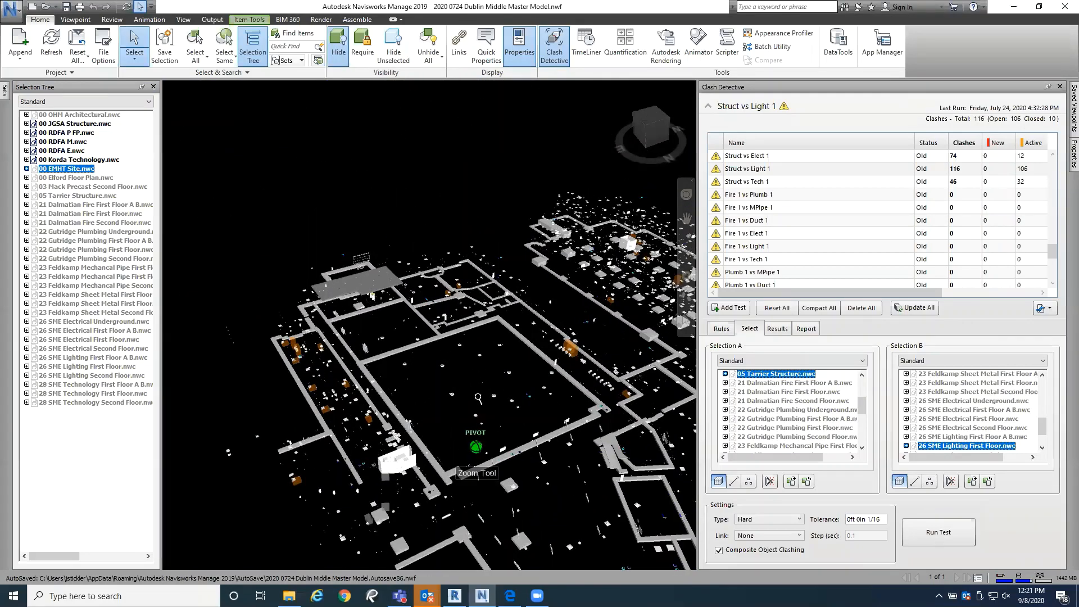
scroll(484, 346, up, 2)
middle_drag(477, 306, 294, 378)
middle_drag(483, 385, 287, 360)
mouse_move(524, 362)
middle_down()
mouse_move(328, 344)
mouse_move(284, 359)
middle_up()
middle_drag(514, 349, 285, 295)
scroll(514, 402, down, 2)
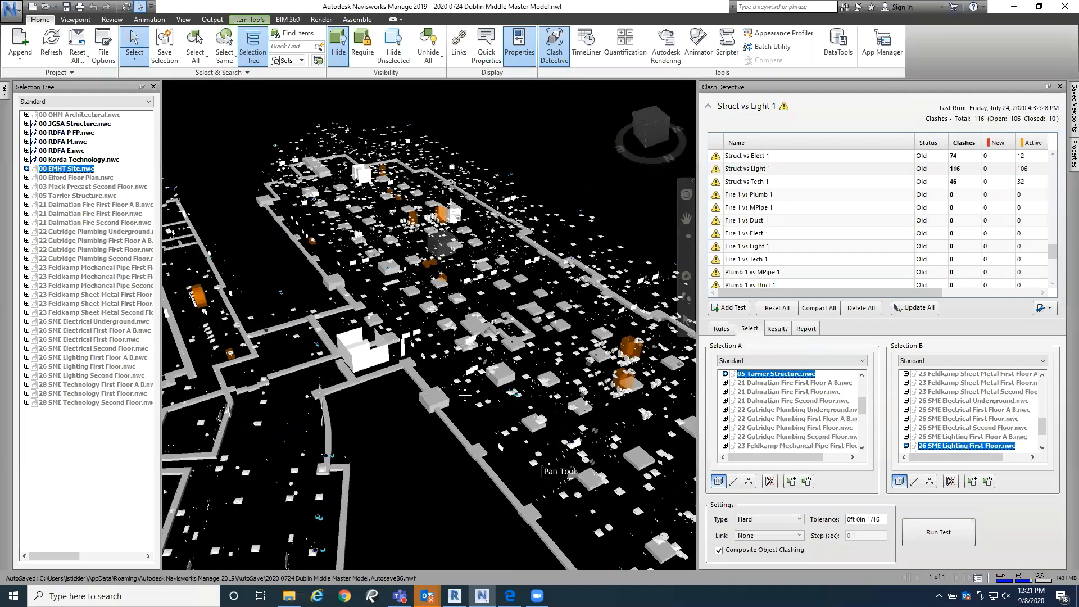
middle_drag(522, 405, 406, 344)
scroll(429, 371, down, 4)
Step: Inspect the foundation walls and loose fixtures in and around the large central room at close range
mouse_move(453, 390)
middle_down()
mouse_move(390, 303)
mouse_move(310, 301)
mouse_move(339, 320)
mouse_move(488, 363)
middle_up()
middle_drag(342, 349, 550, 408)
scroll(550, 409, up, 2)
middle_drag(300, 376, 461, 372)
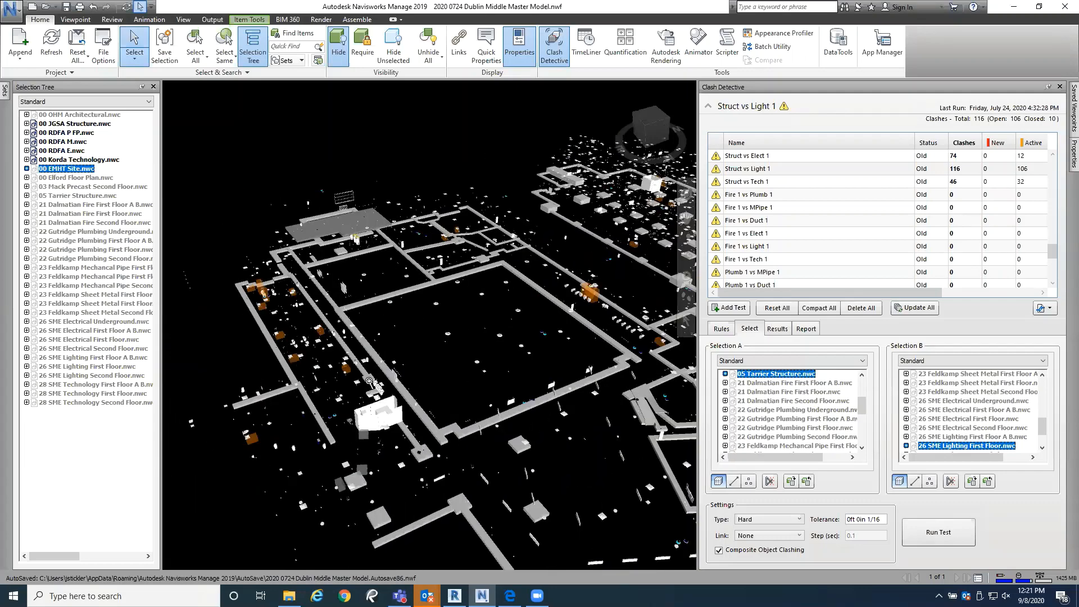
scroll(368, 381, up, 2)
middle_drag(368, 384, 403, 371)
scroll(344, 278, up, 3)
middle_drag(344, 277, 276, 340)
scroll(431, 362, down, 3)
middle_drag(482, 447, 339, 366)
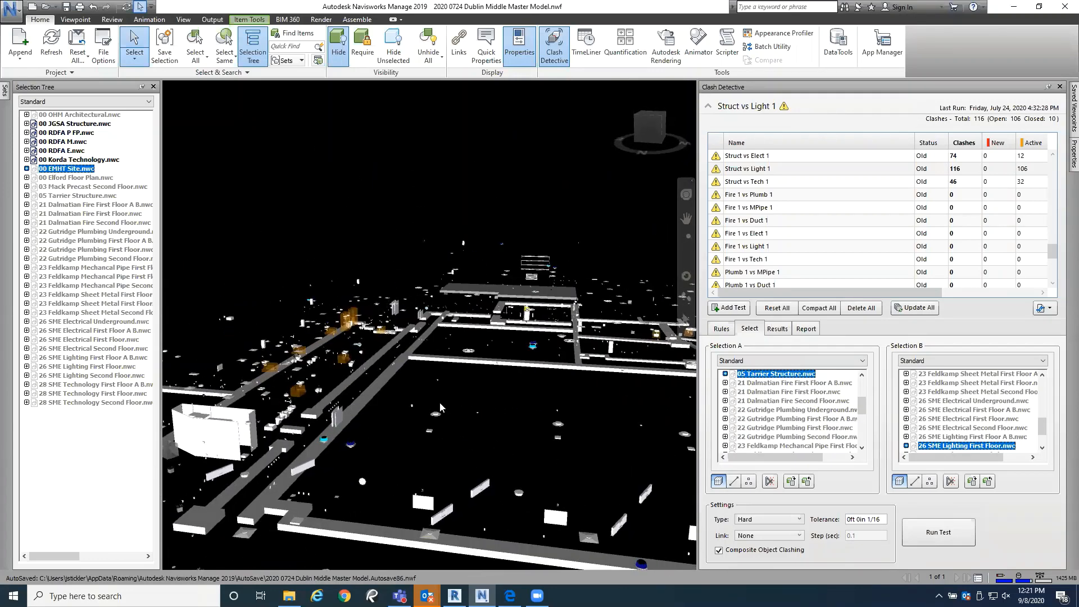
middle_drag(440, 404, 320, 374)
middle_drag(498, 392, 460, 401)
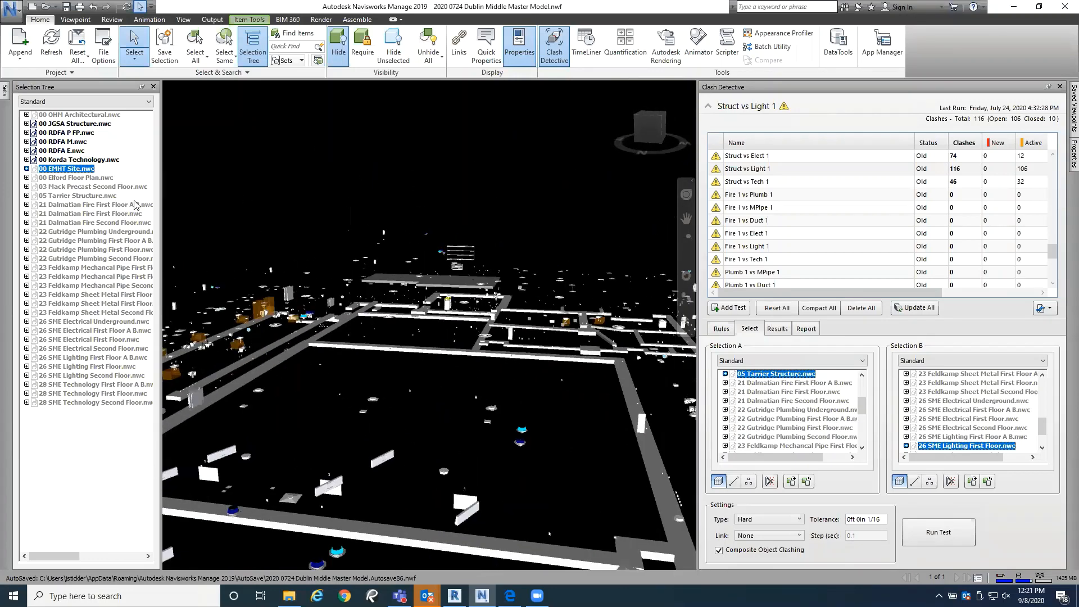
Step: Unhide 05 Tarrier Structure.nwc and clear the selection
click(100, 196)
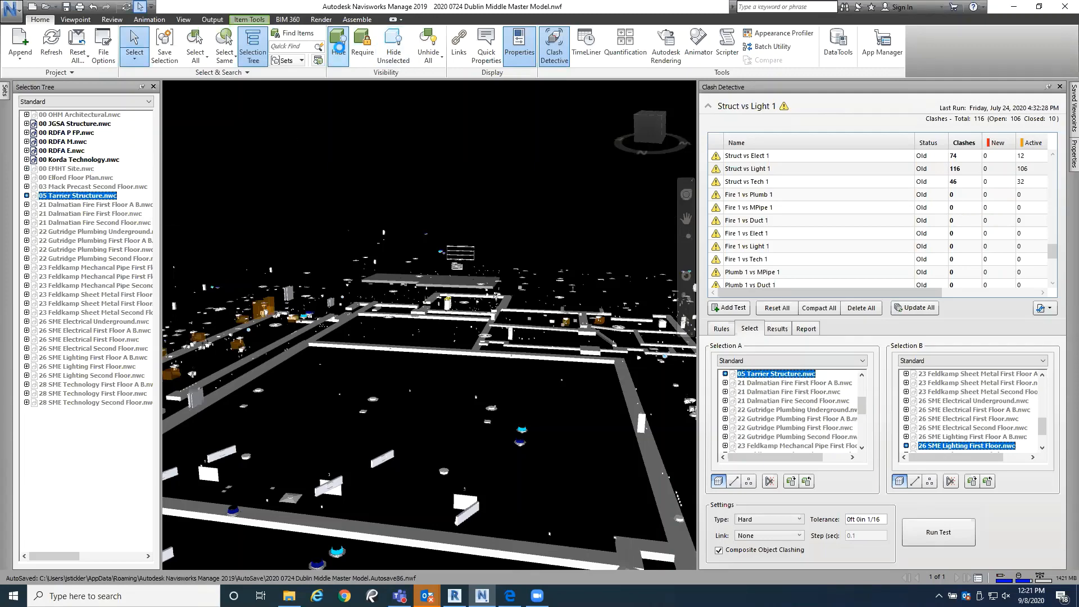
click(339, 45)
key(Escape)
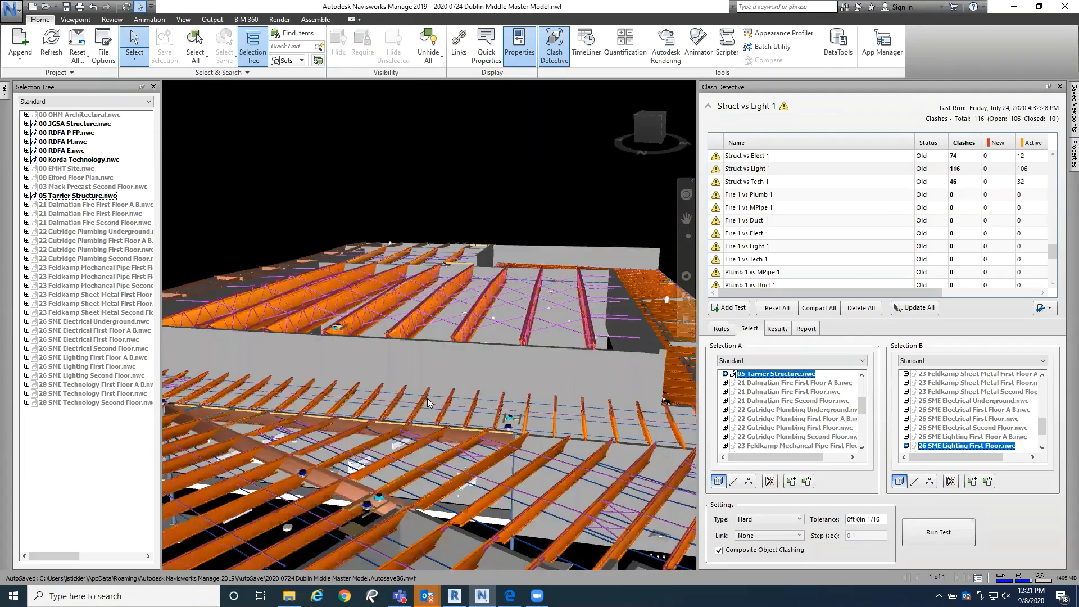
Step: Examine the Tarrier roof joists over the large central room and the adjoining areas against the design models
scroll(444, 441, up, 10)
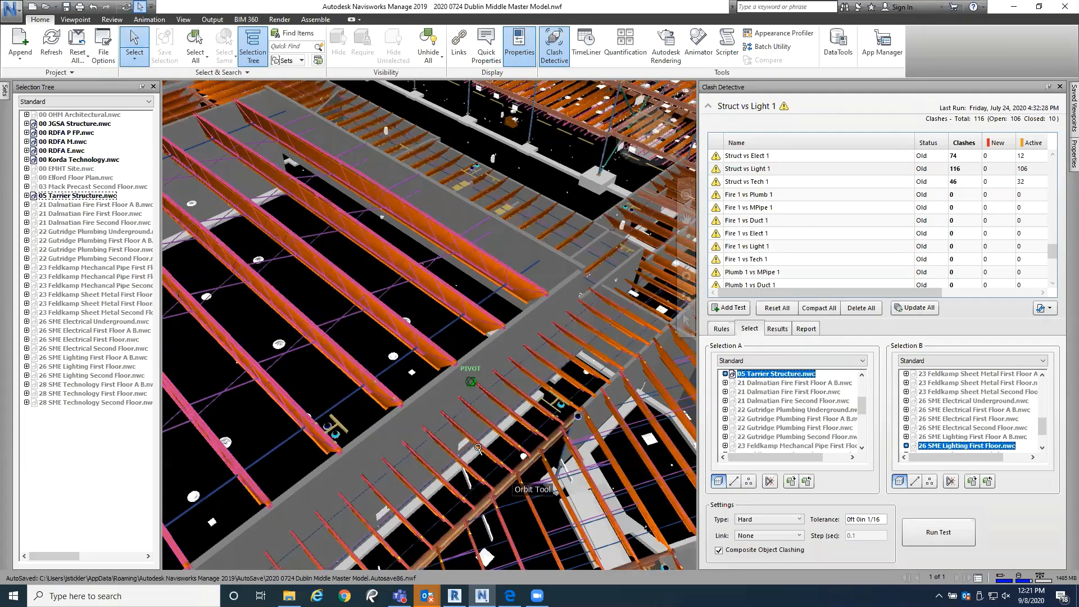
scroll(464, 458, down, 8)
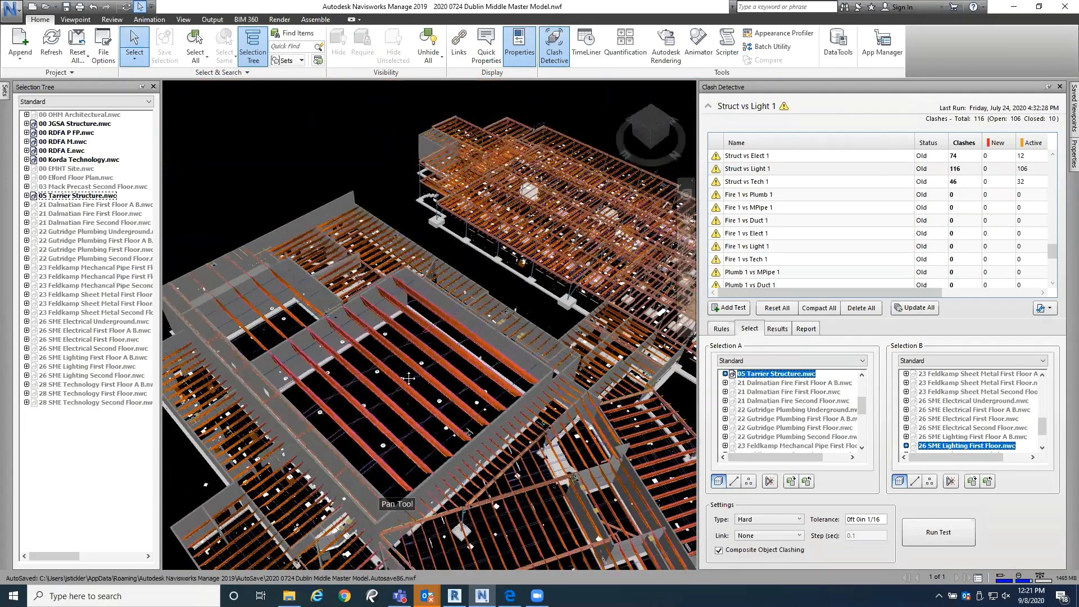
mouse_move(444, 382)
middle_down()
mouse_move(442, 352)
mouse_move(472, 323)
middle_up()
scroll(429, 438, up, 3)
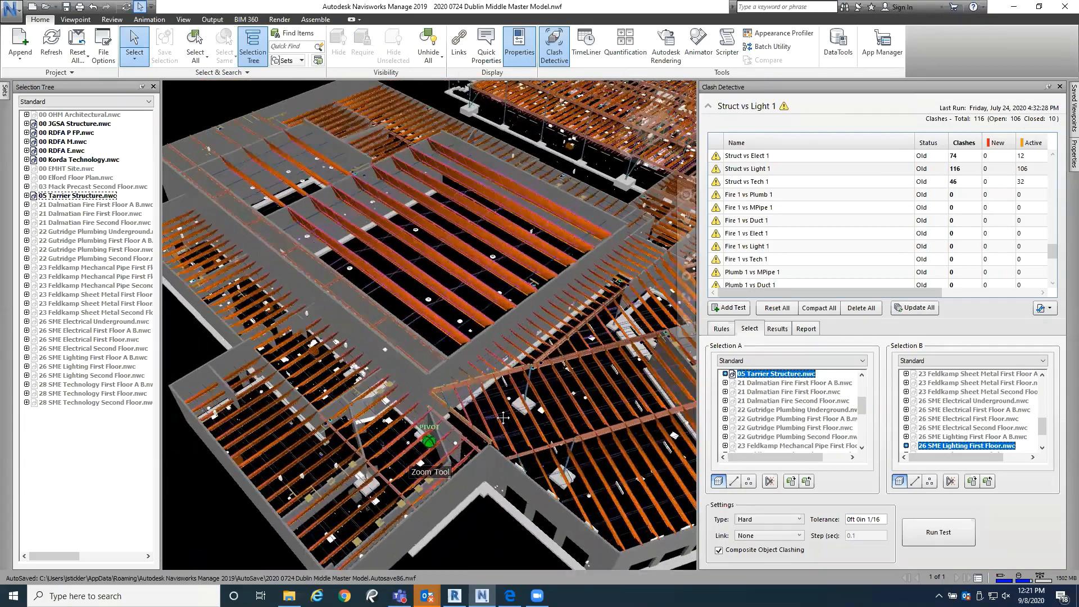
mouse_move(430, 439)
middle_down()
mouse_move(463, 349)
mouse_move(350, 503)
middle_up()
scroll(463, 350, down, 5)
scroll(359, 492, up, 5)
scroll(384, 439, up, 2)
scroll(233, 301, up, 3)
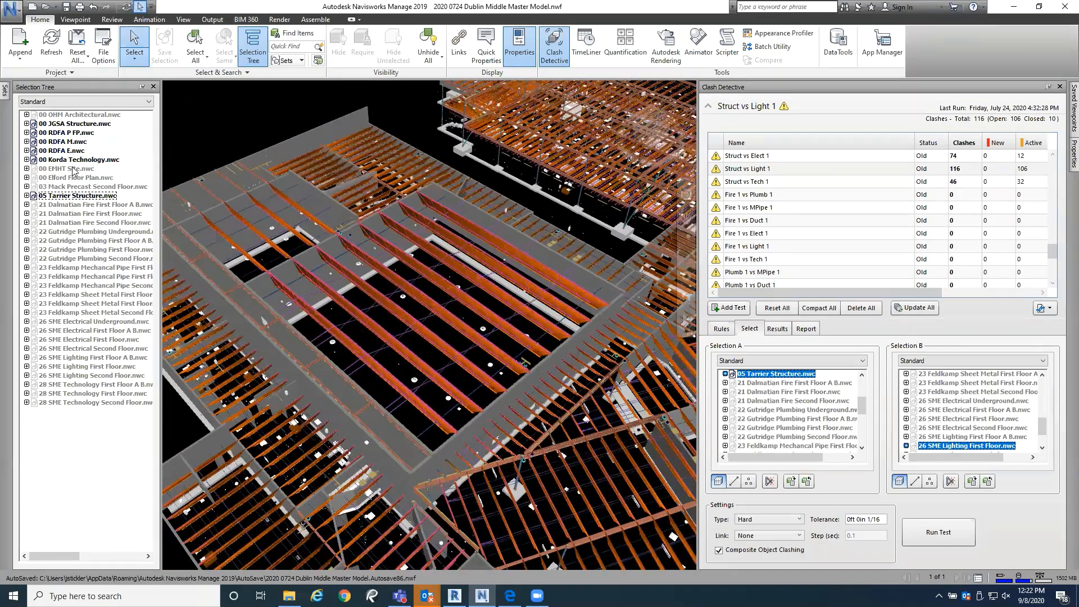
Step: Highlight 00 EMHT Site.nwc in the selection tree and inspect the joists of the angled and long wings
click(308, 241)
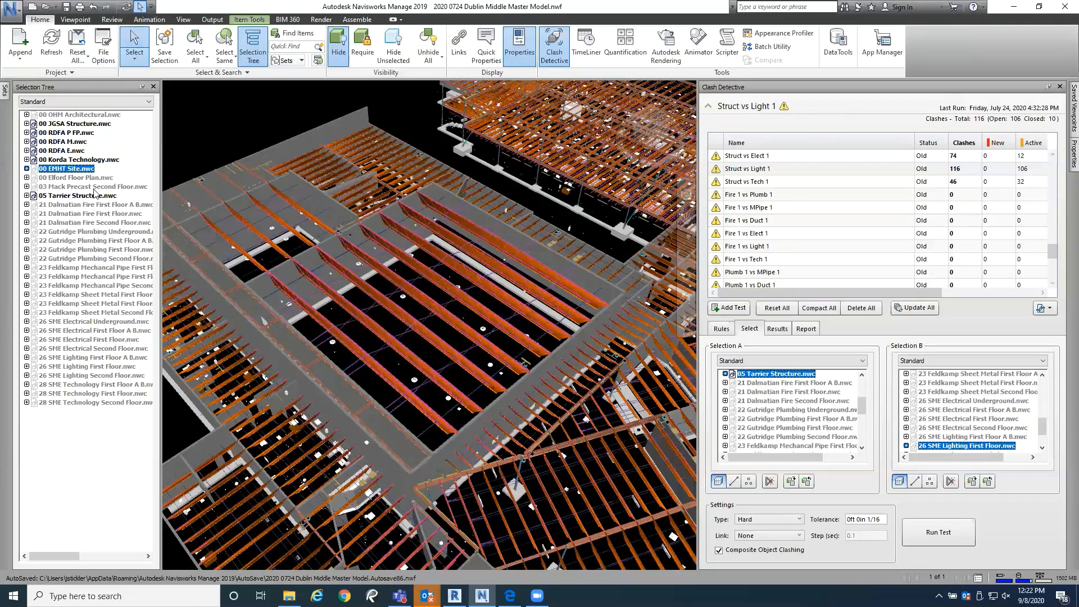
click(73, 123)
click(75, 169)
scroll(423, 356, down, 2)
middle_drag(423, 357, 313, 244)
scroll(426, 430, down, 2)
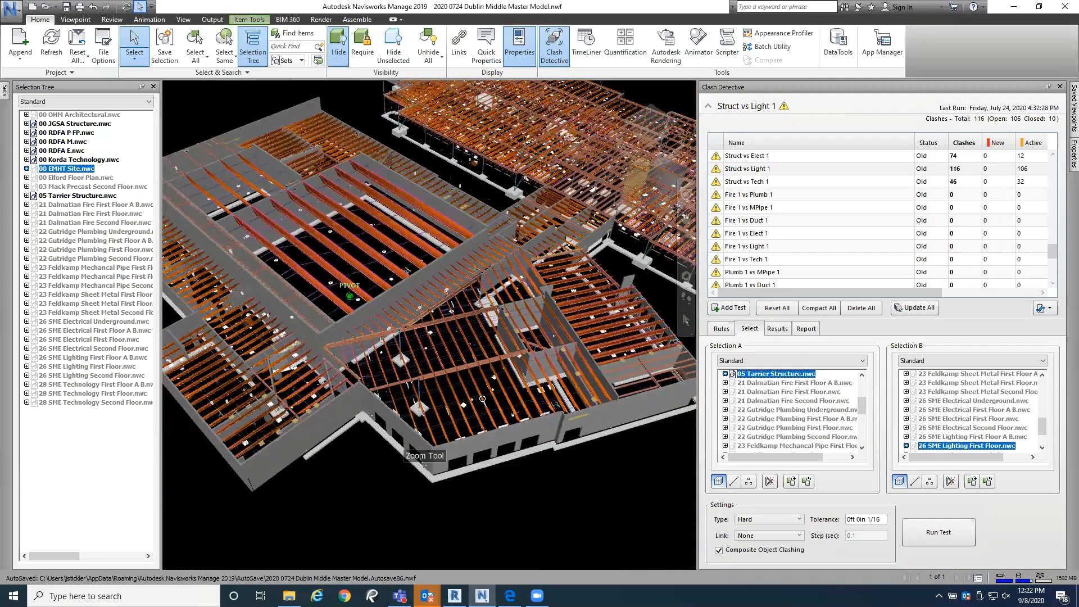
middle_drag(425, 430, 387, 554)
scroll(466, 315, up, 2)
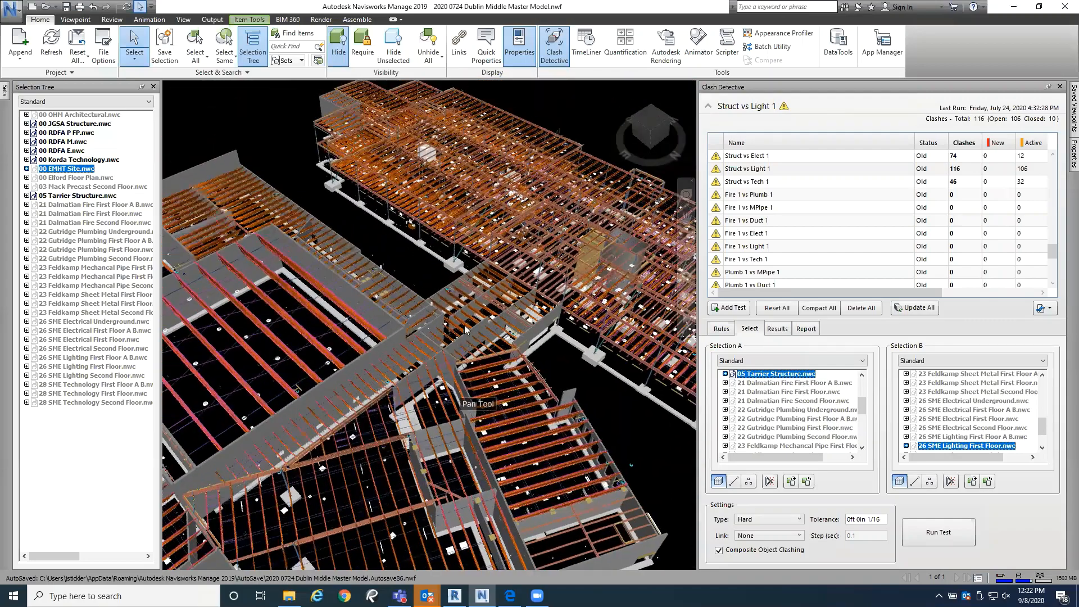
middle_drag(469, 314, 461, 343)
scroll(339, 297, up, 1)
middle_drag(473, 281, 326, 248)
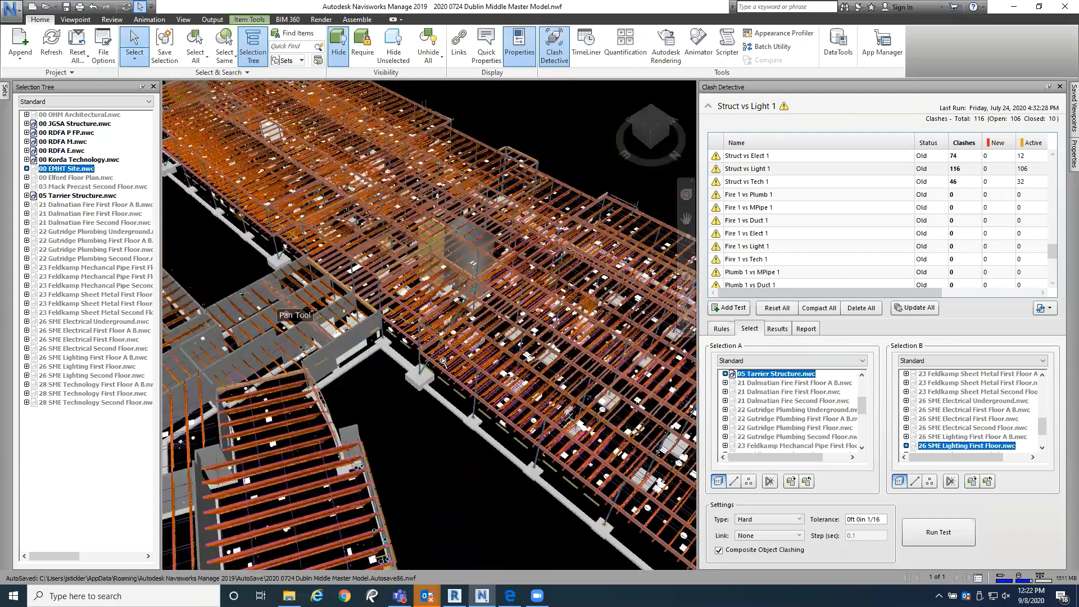
scroll(499, 420, up, 1)
scroll(499, 419, down, 3)
middle_drag(506, 432, 556, 449)
middle_drag(431, 386, 512, 362)
Step: Review the Publish settings, including the title history and the Expires option, and leave without publishing
key(alt+f)
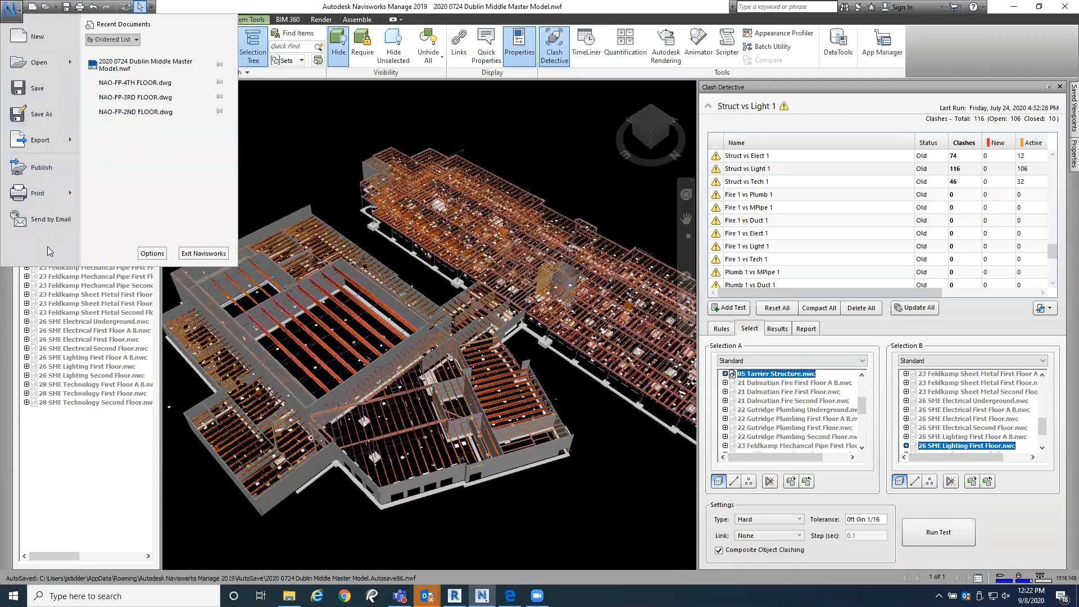
click(51, 170)
click(609, 159)
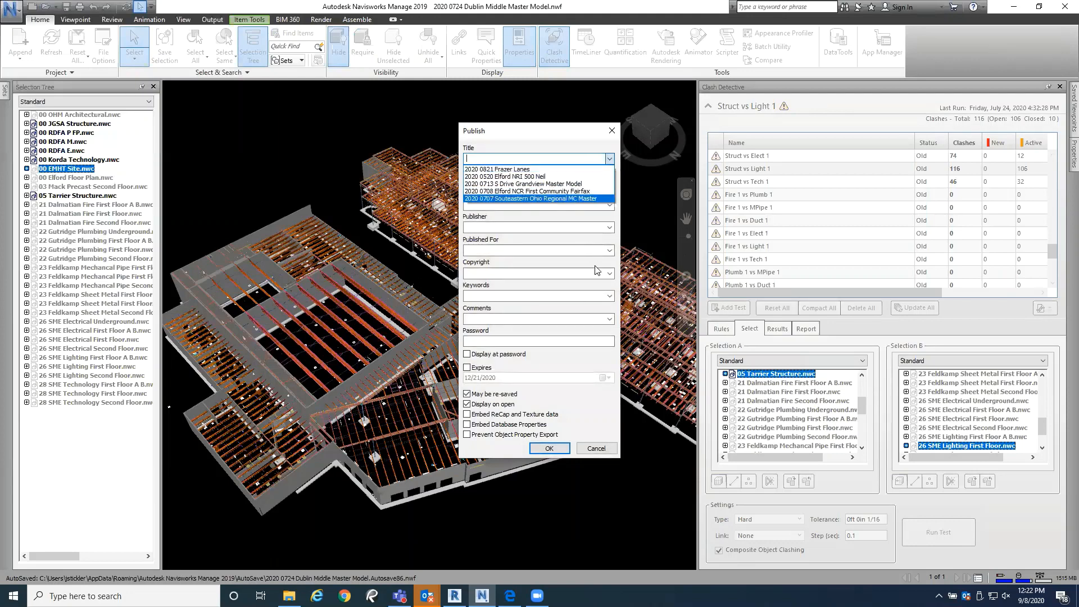
click(582, 412)
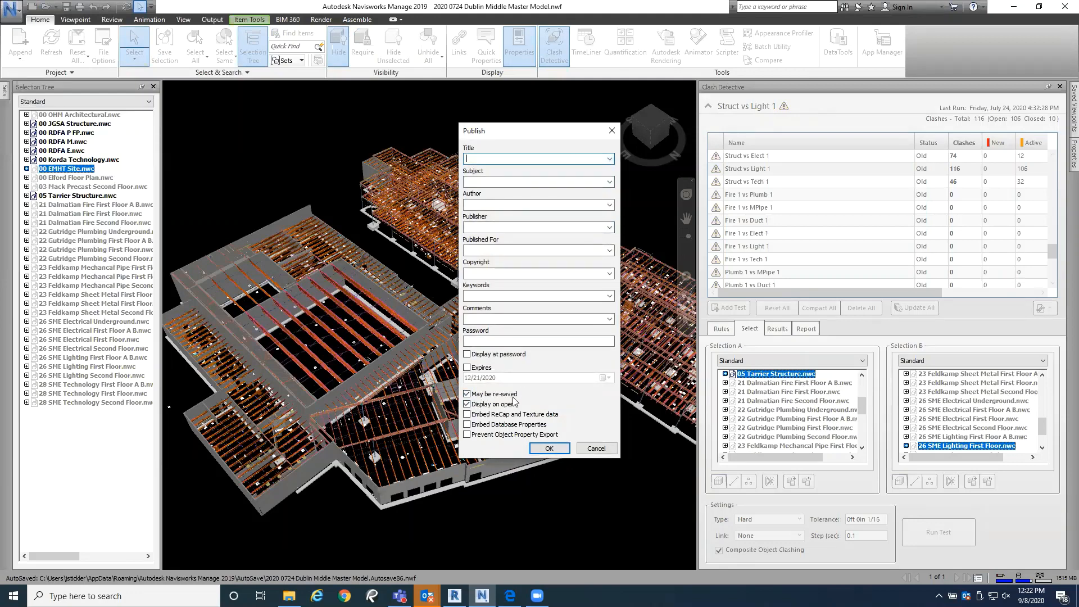
click(467, 368)
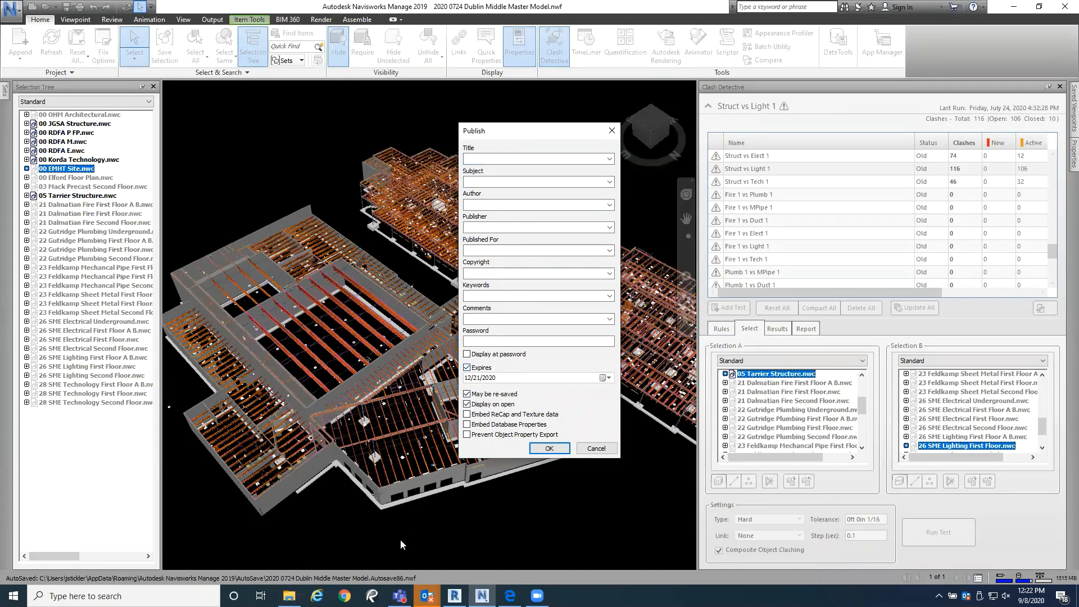
click(605, 451)
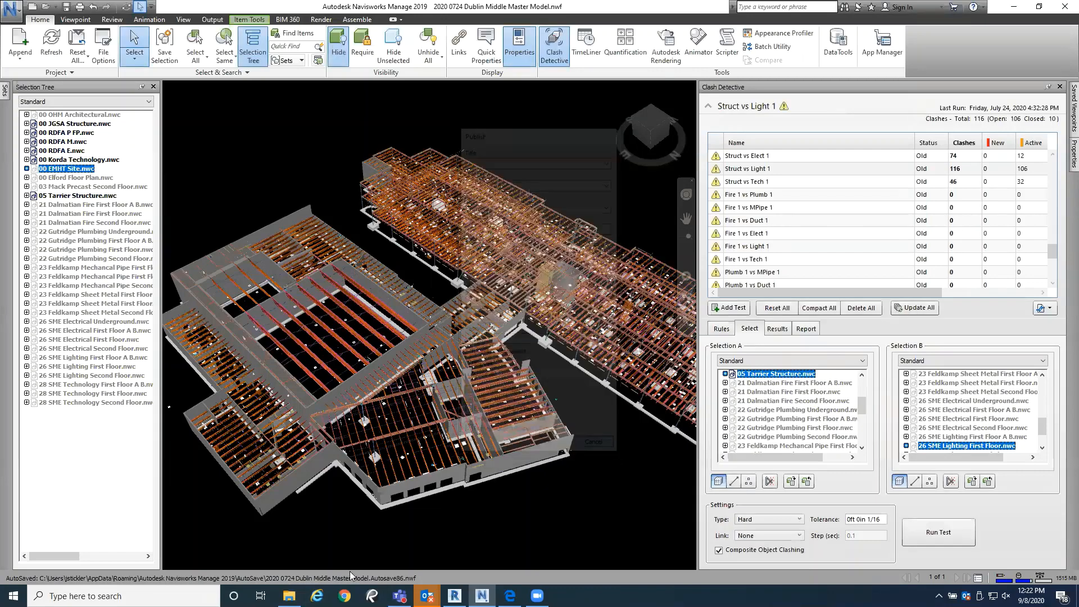
Step: Switch to Internet Explorer and open the ShareFile Login page from the favorites
click(317, 596)
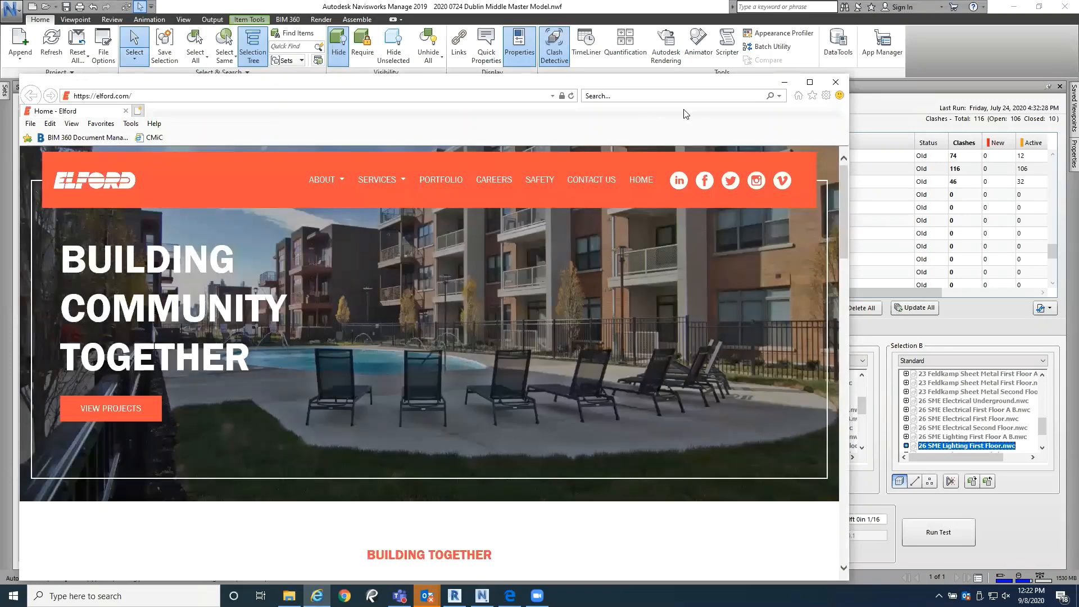
click(812, 97)
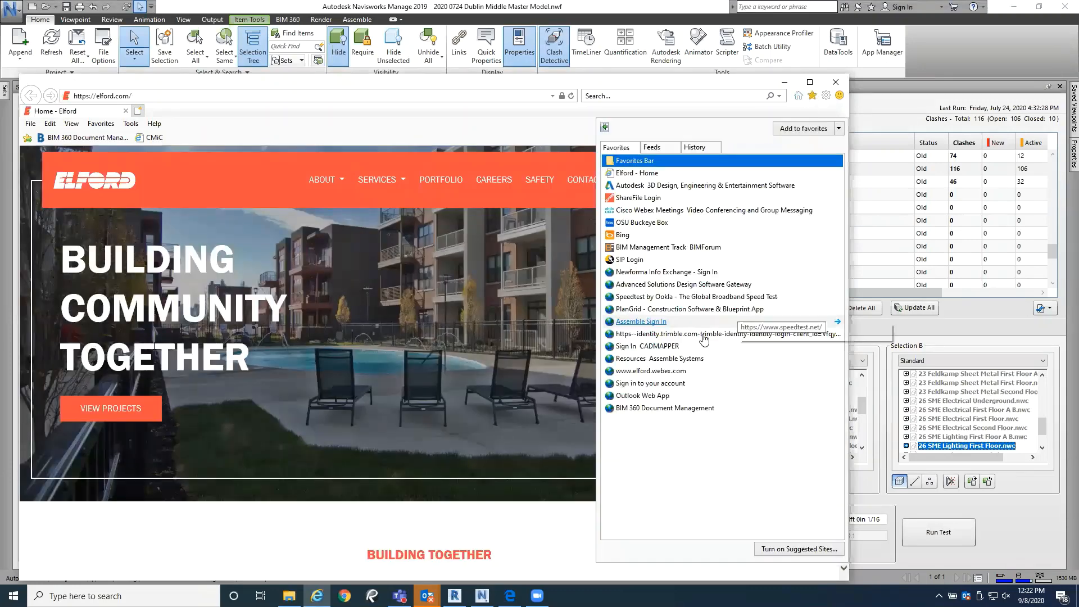
click(635, 198)
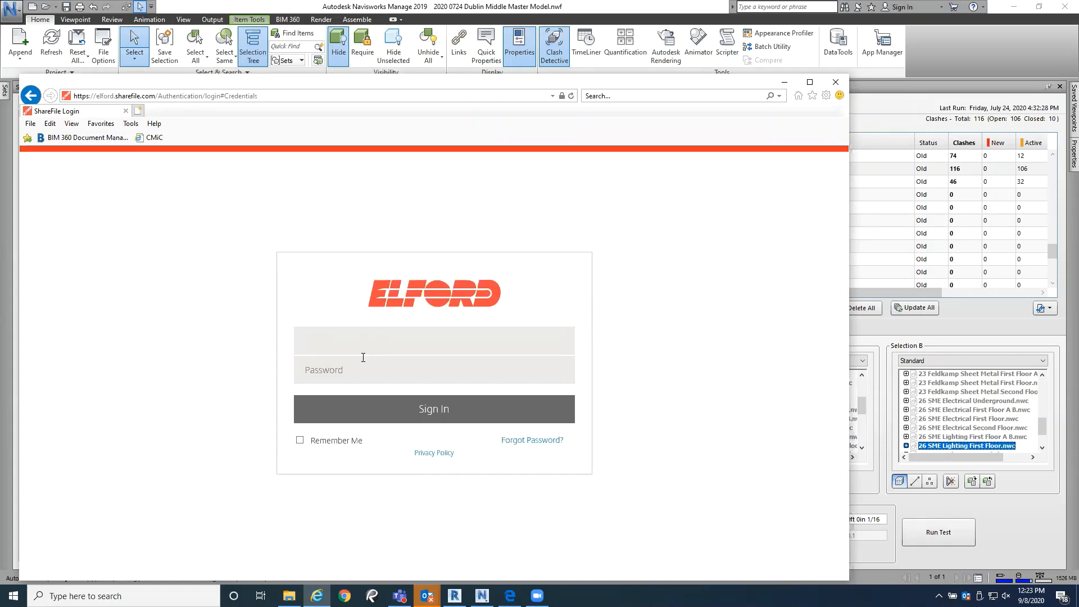
Step: Sign in to ShareFile with the account e-mail and password
text(js)
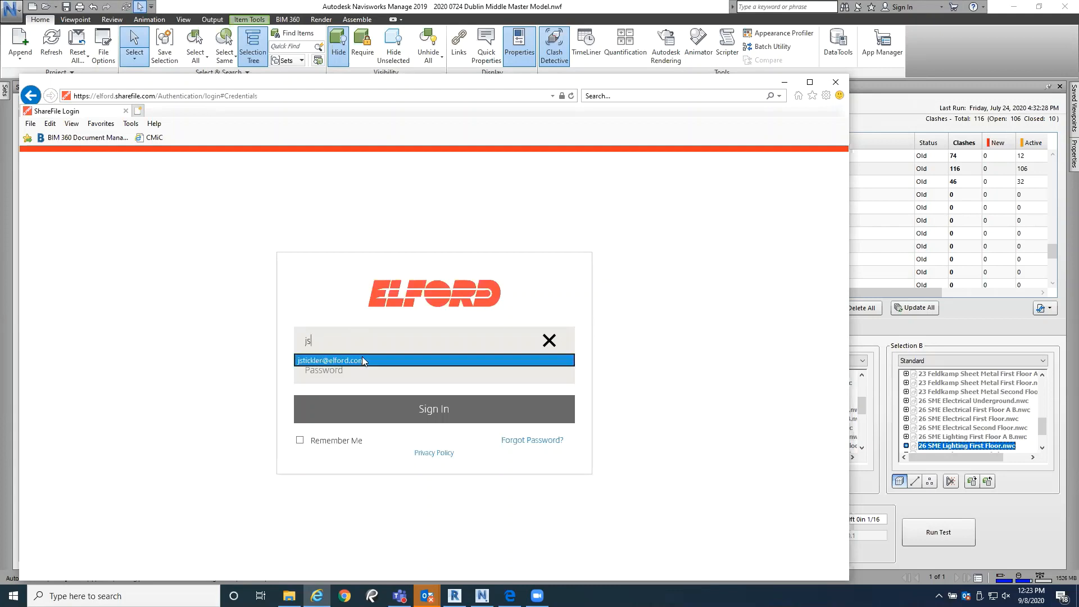
click(363, 360)
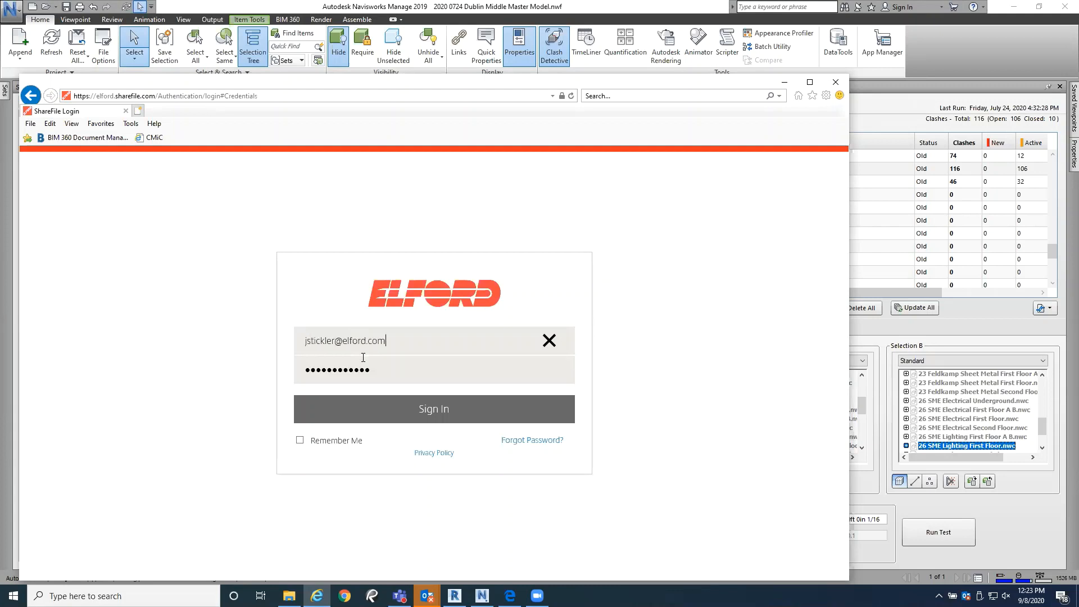
text(•••••••)
key(Return)
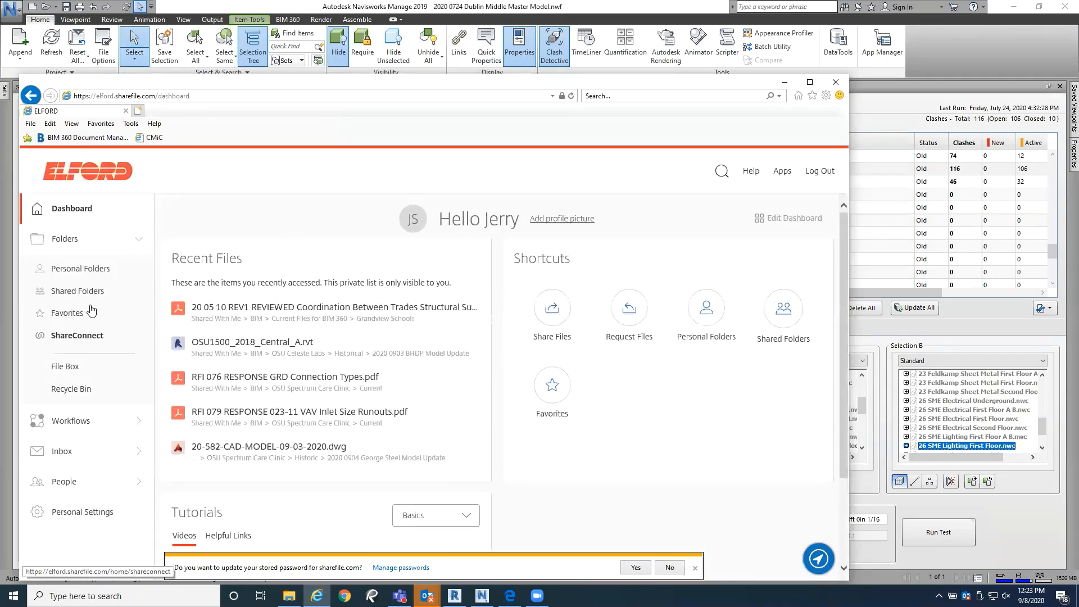
Step: Open the Current Files for BIM 360 folder inside the shared BIM folder
click(85, 290)
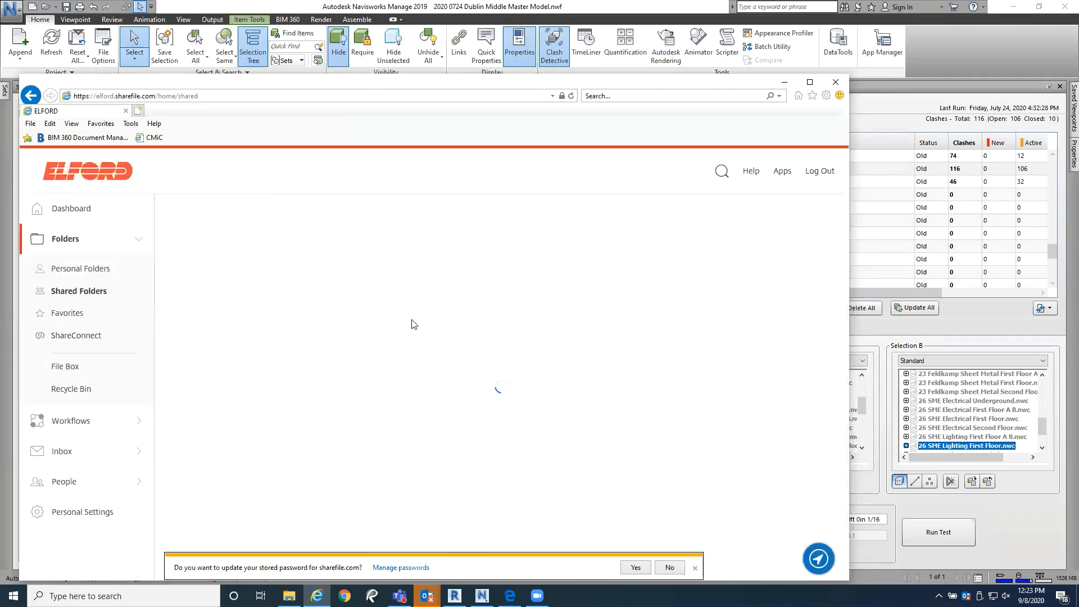
scroll(412, 319, down, 5)
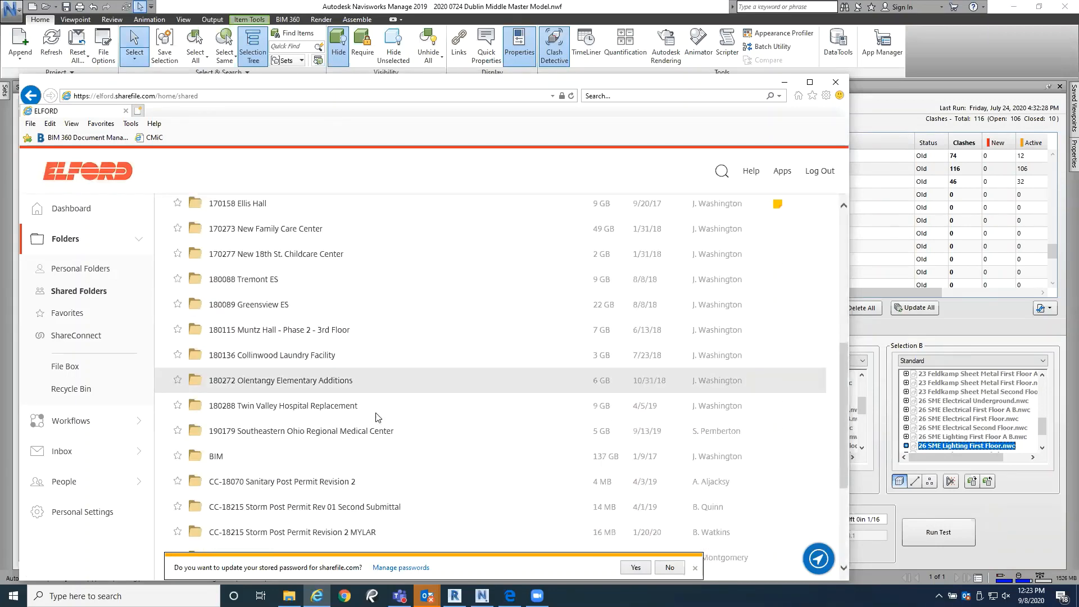
click(206, 455)
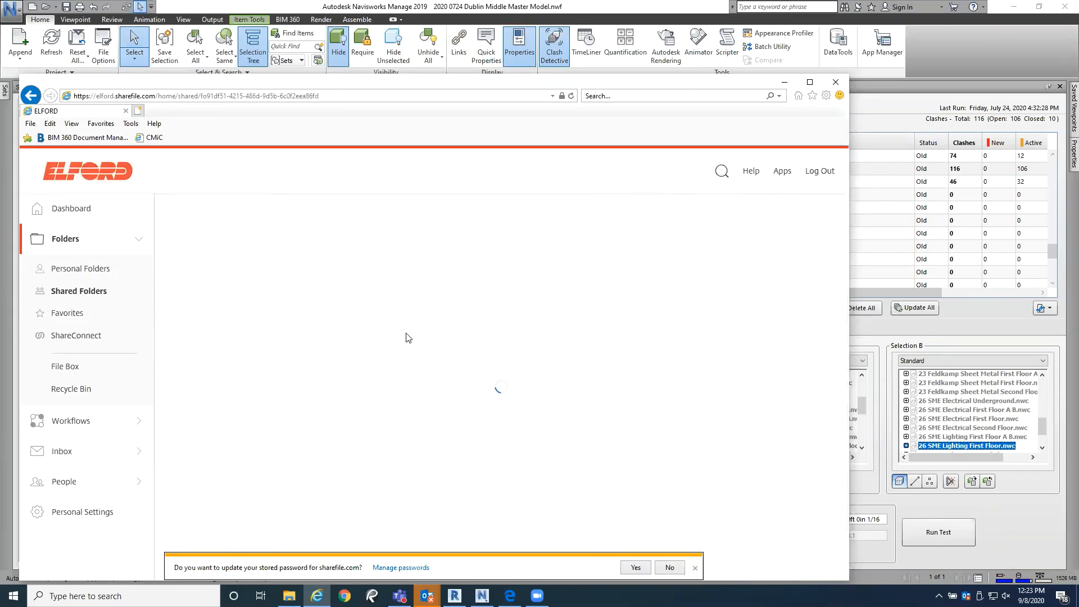
scroll(320, 448, down, 8)
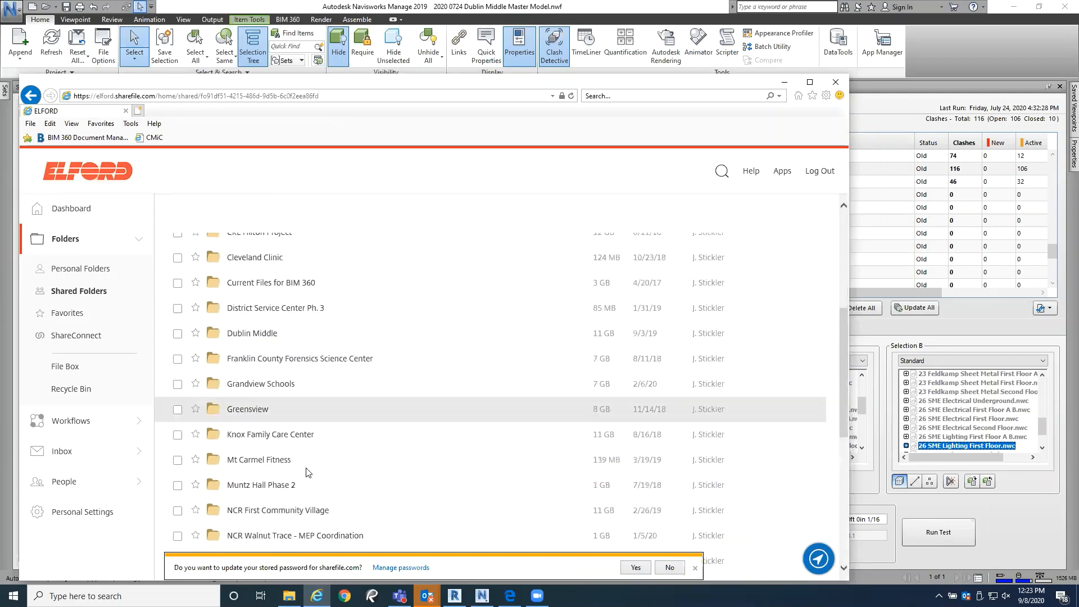
scroll(309, 471, up, 3)
click(292, 395)
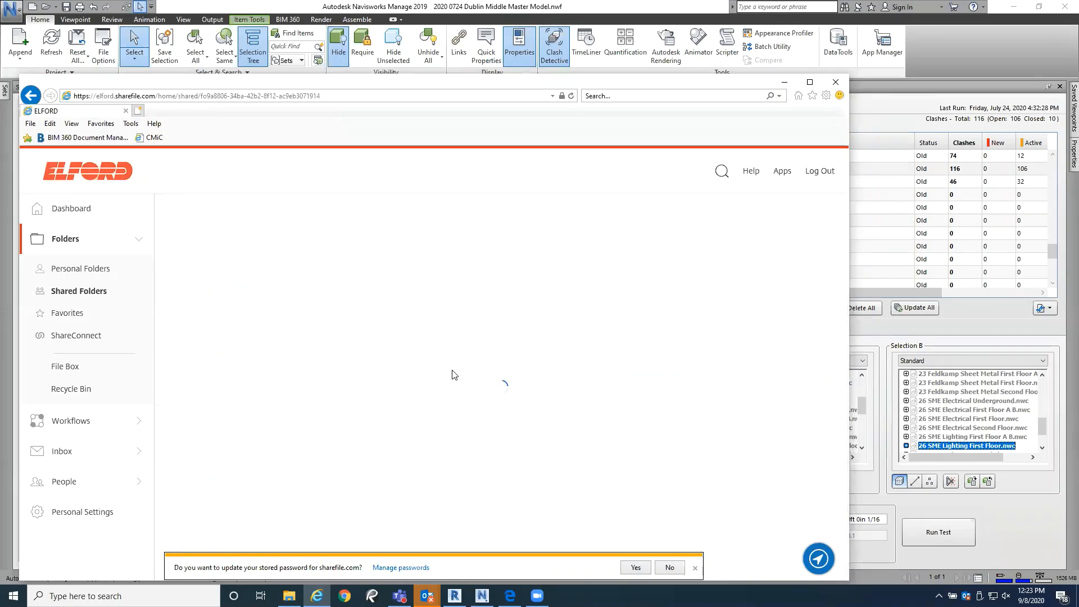
Step: Open 2020 0714 Elford Inc. Instructions on how to use Sharefile with BIM 360 glue+how to views.pdf and maximize the browser window
scroll(425, 428, down, 10)
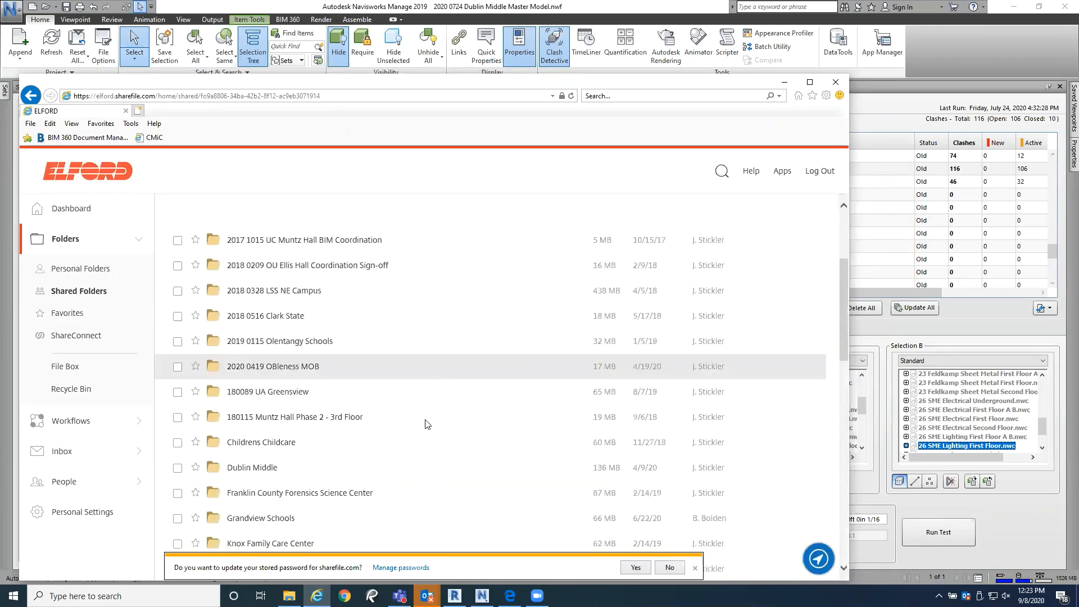
scroll(426, 427, down, 1)
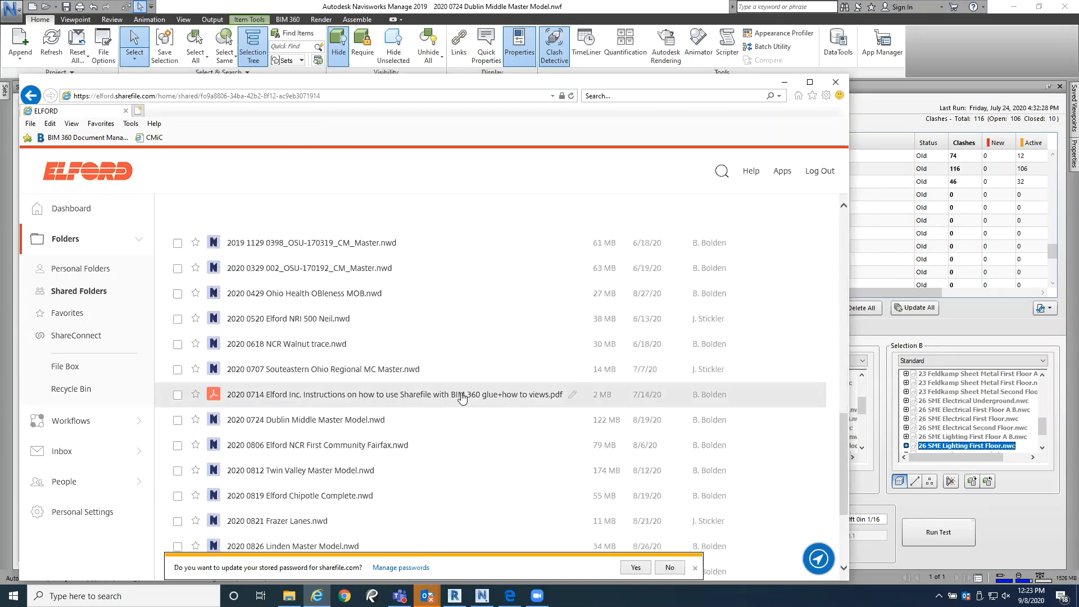
click(461, 394)
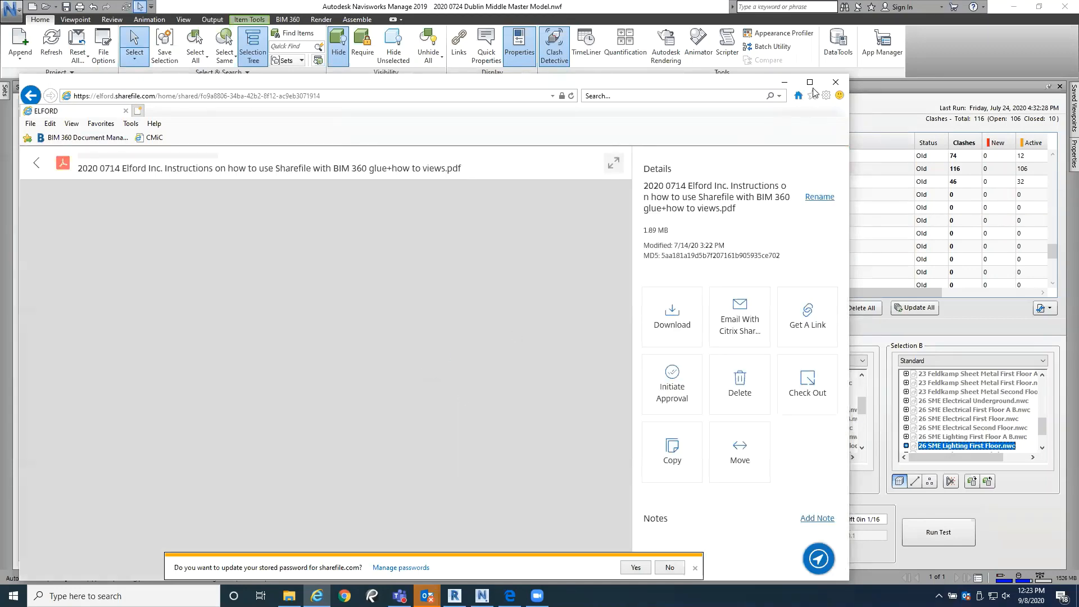
click(810, 84)
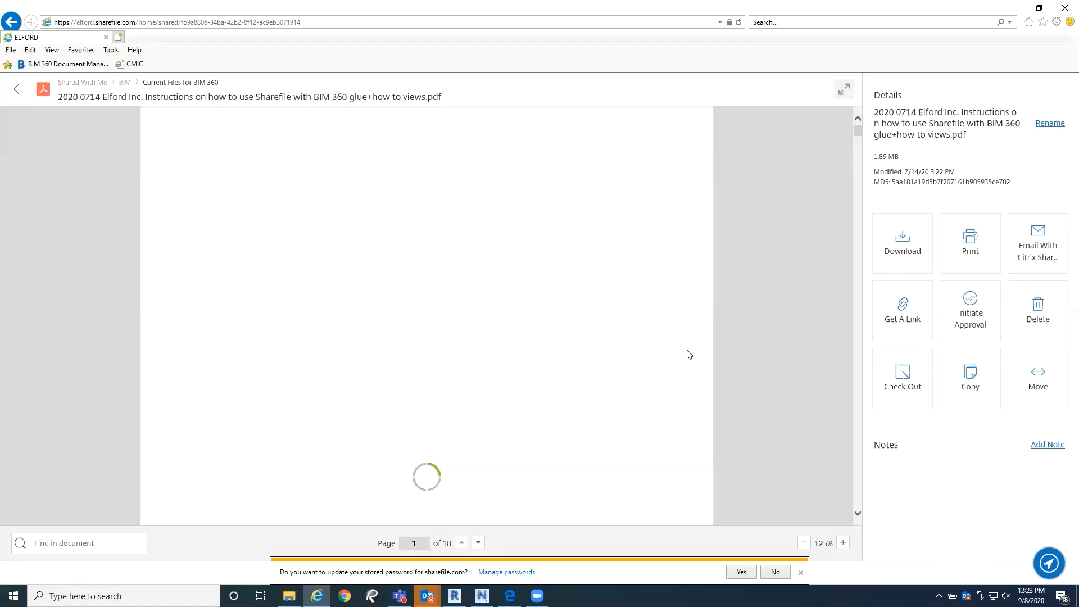
Step: Read through the iPad model viewing guide from its cover to the BIM 360 Glue Maneuverability References on page 14
scroll(621, 356, down, 10)
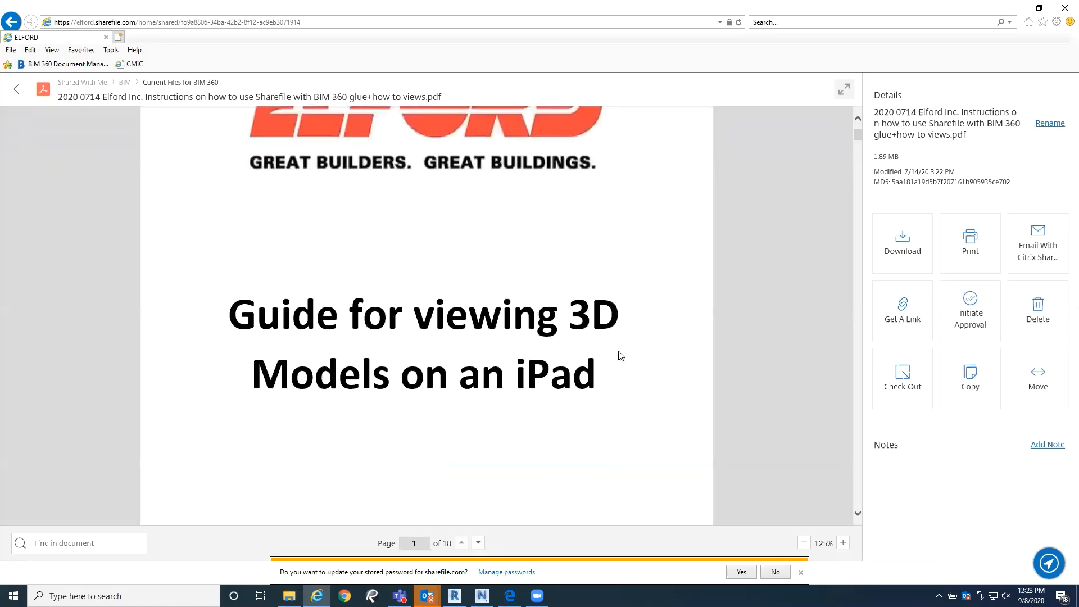
scroll(619, 355, down, 5)
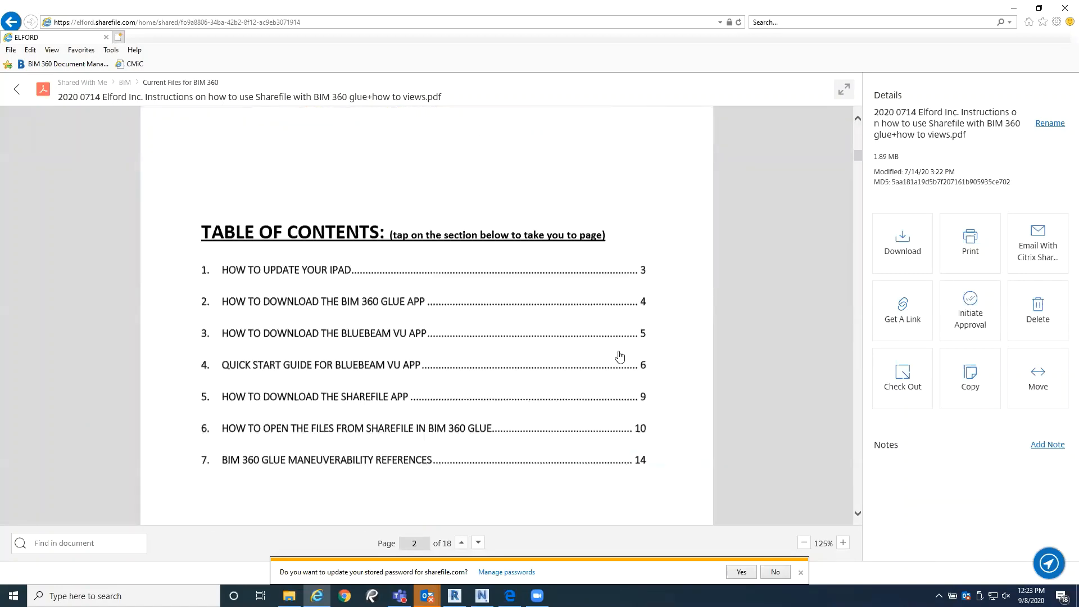
scroll(621, 356, down, 10)
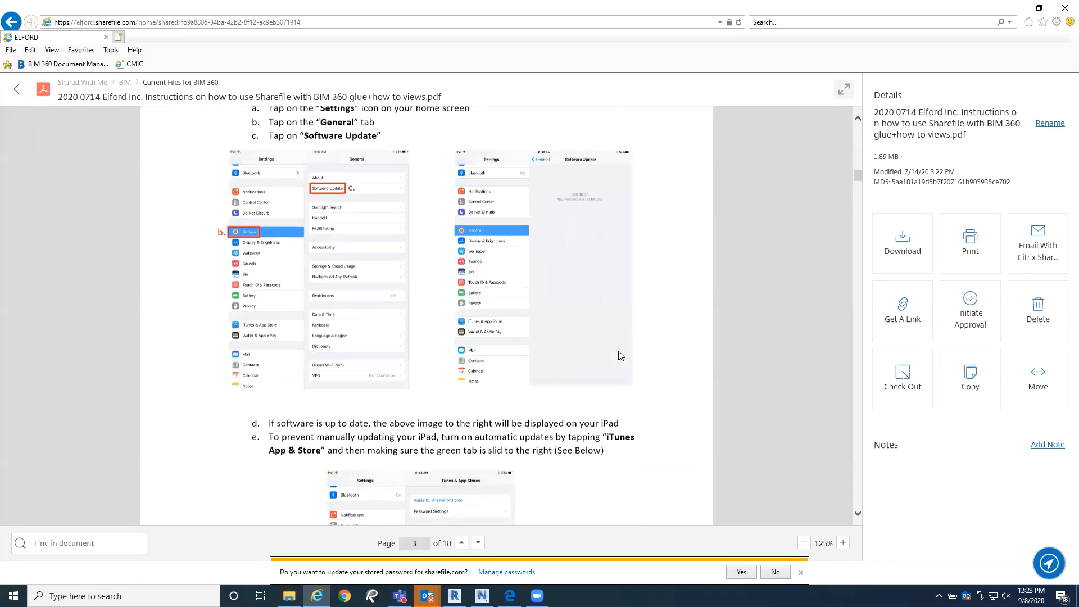
scroll(574, 437, down, 10)
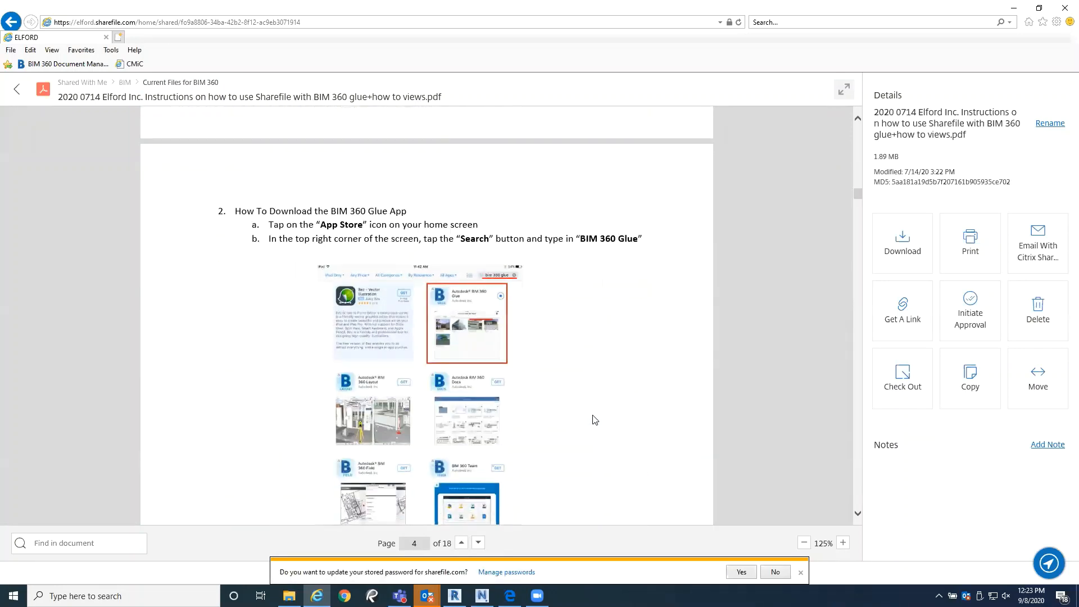
scroll(595, 420, down, 3)
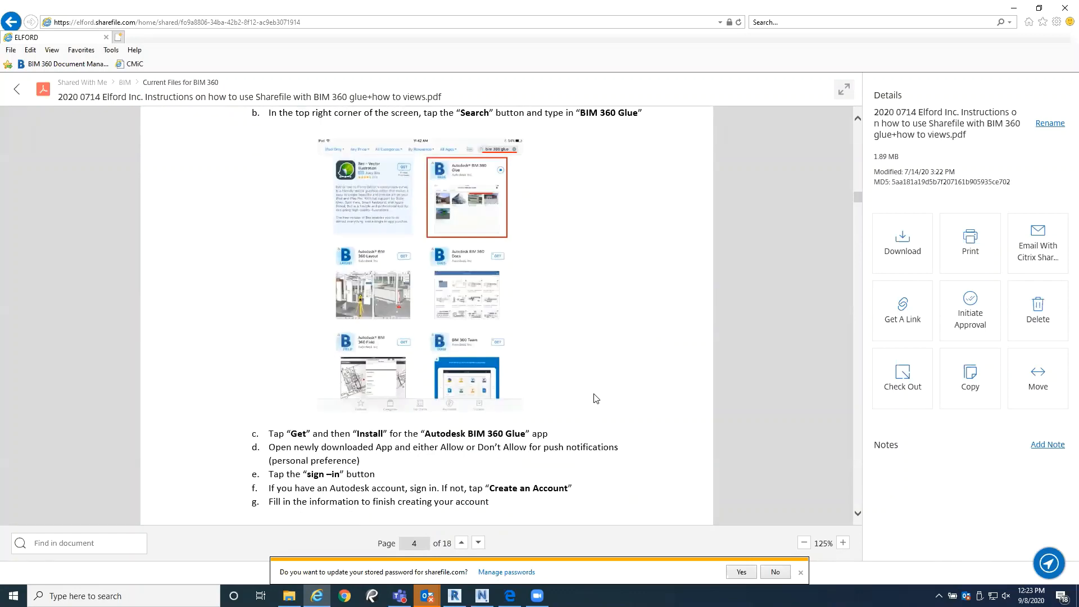
scroll(595, 398, up, 3)
scroll(597, 396, down, 3)
scroll(596, 393, down, 3)
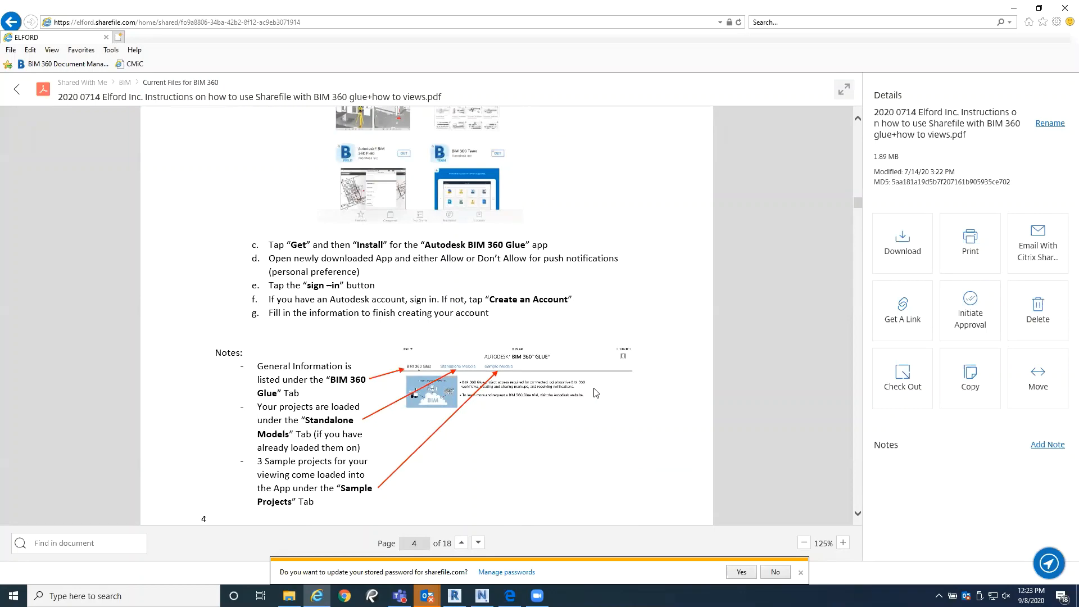
scroll(595, 393, down, 12)
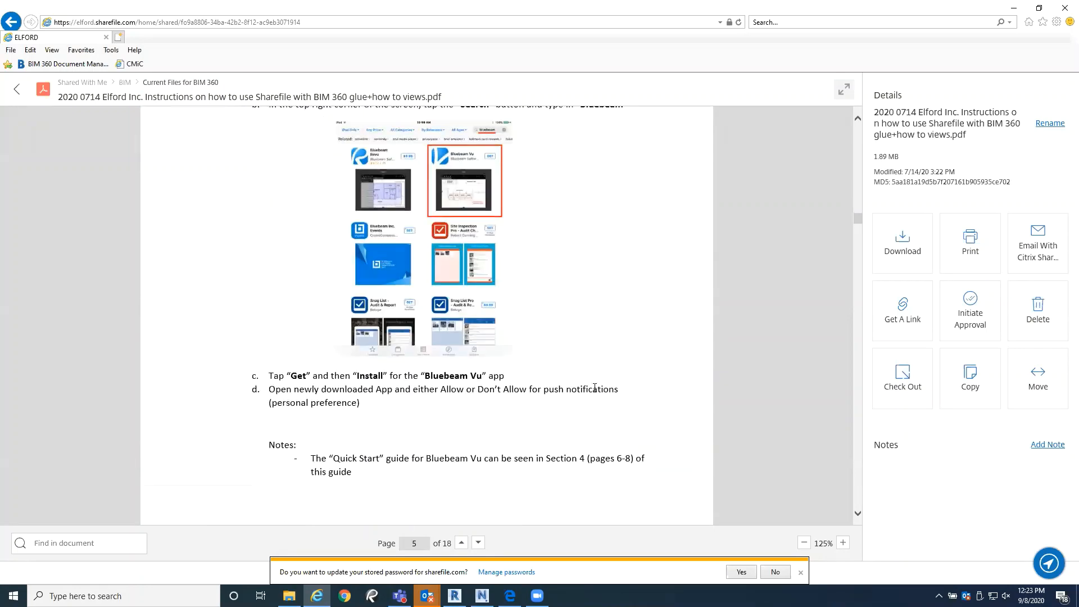
scroll(596, 393, down, 17)
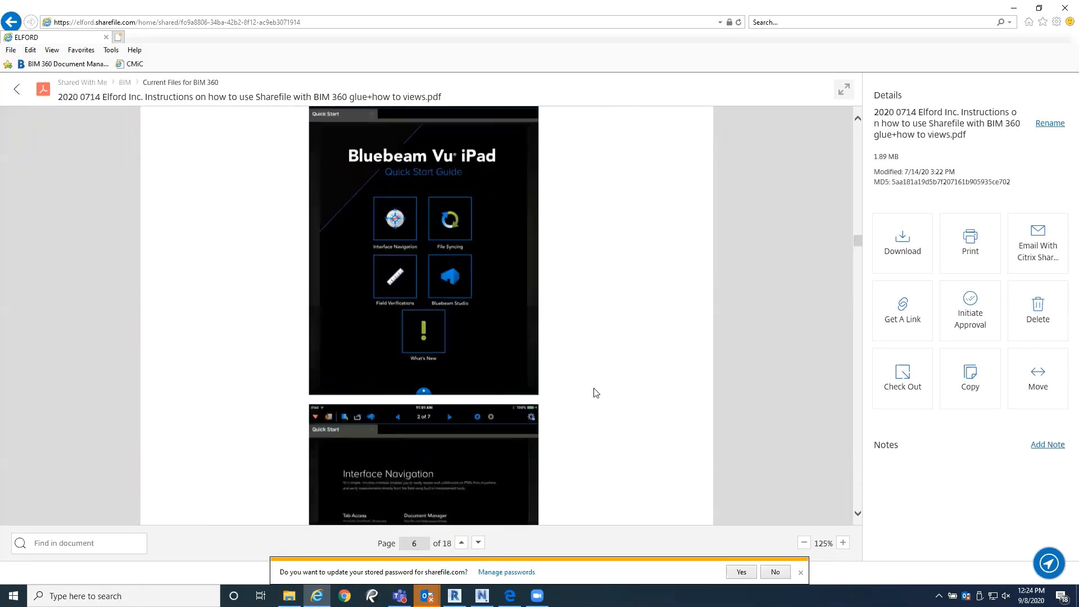
scroll(597, 392, down, 6)
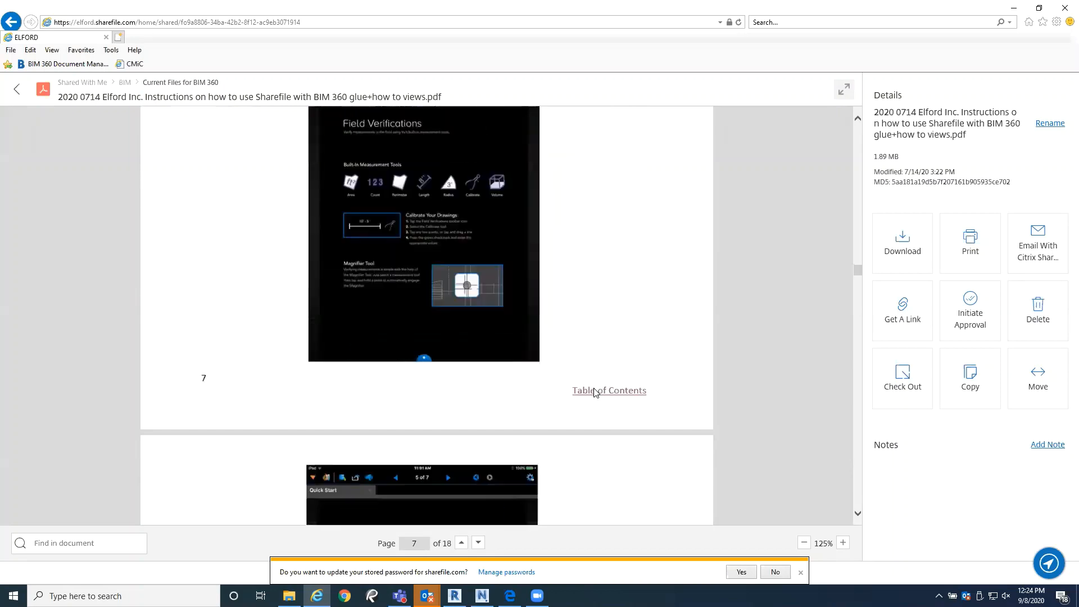
scroll(597, 393, down, 10)
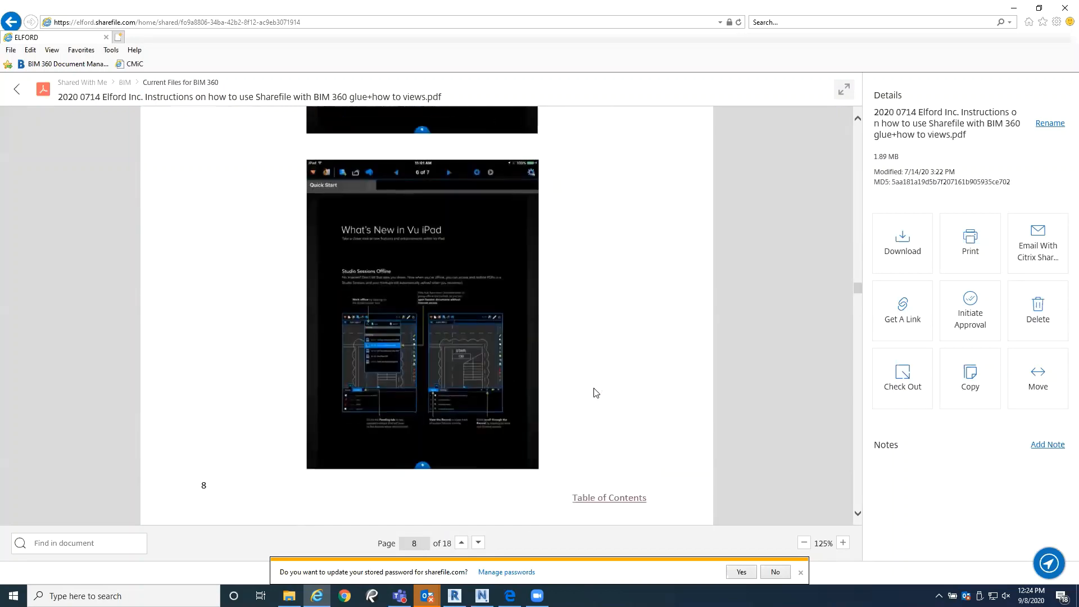
scroll(596, 393, down, 12)
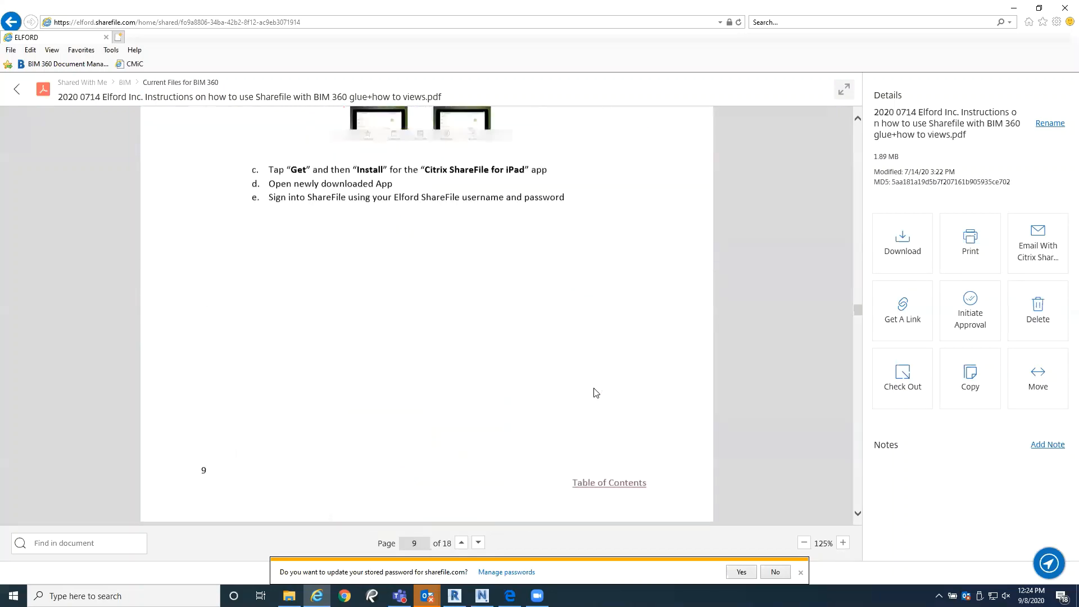
scroll(570, 390, down, 12)
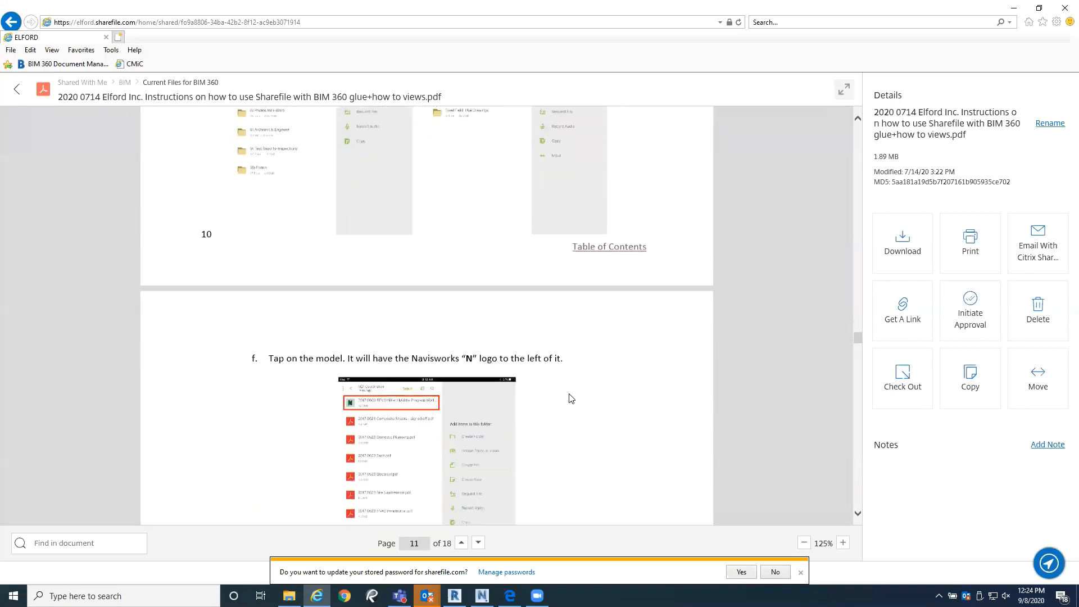
scroll(583, 404, down, 15)
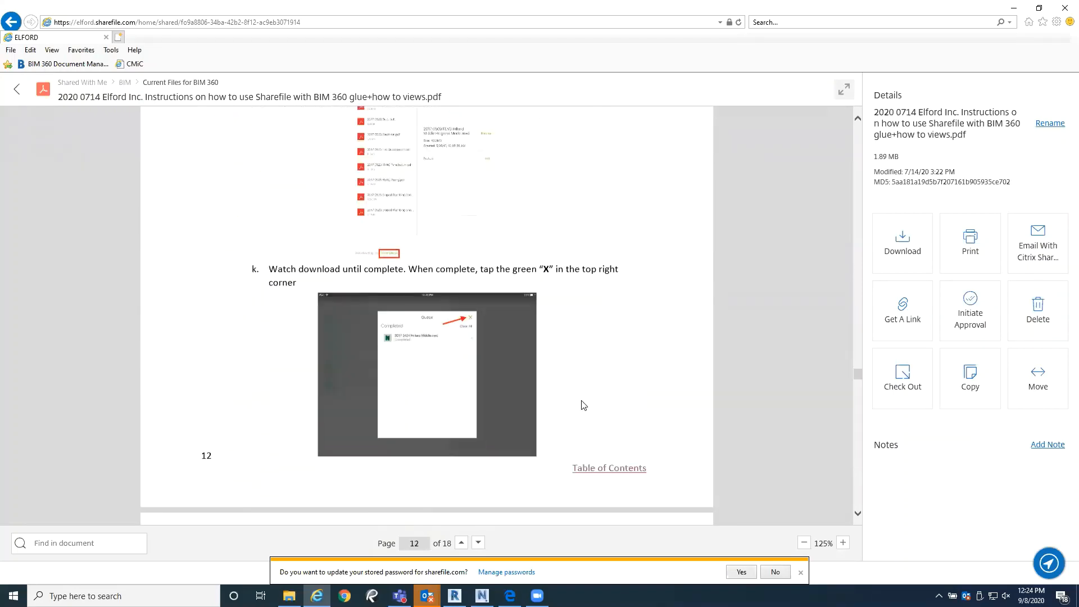
scroll(582, 400, down, 9)
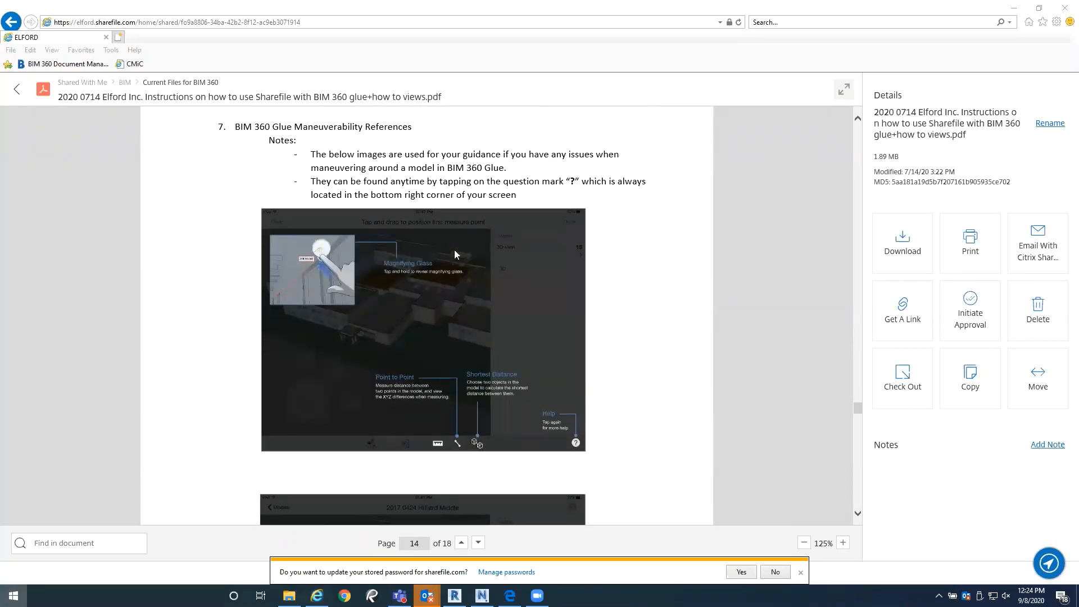
Step: Switch to PowerPoint and open the recent presentation PowerPoint Presentation Elford Internal - Mst
key(super)
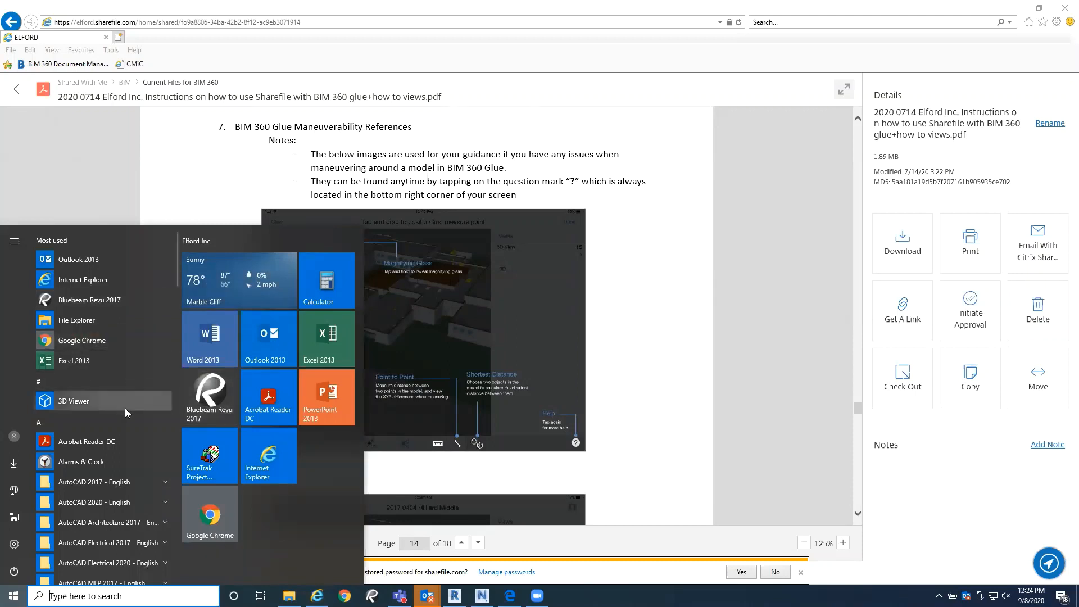
scroll(111, 492, down, 5)
click(327, 397)
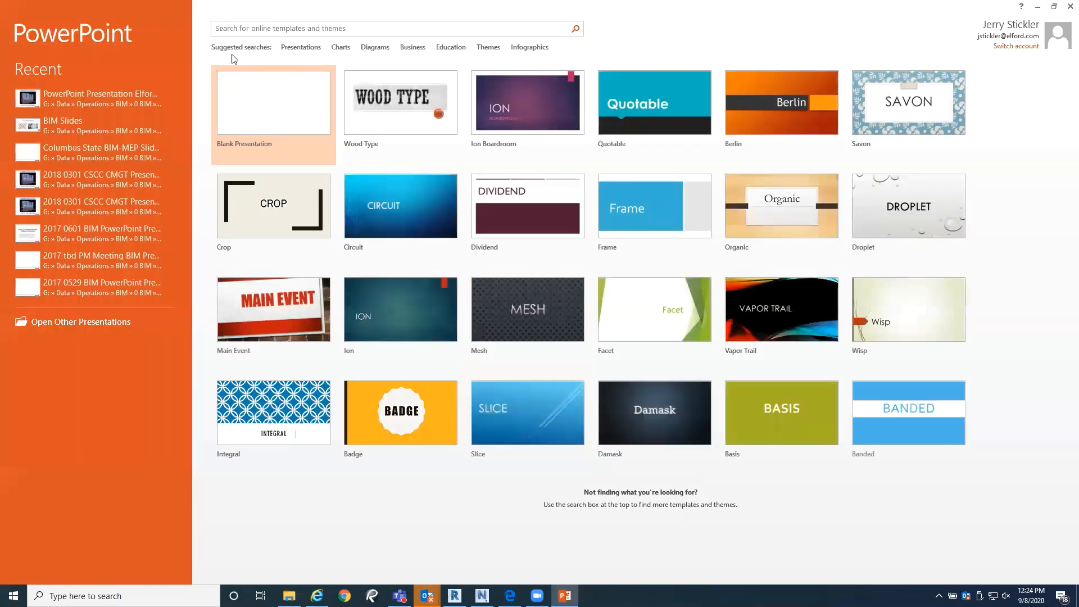
click(62, 100)
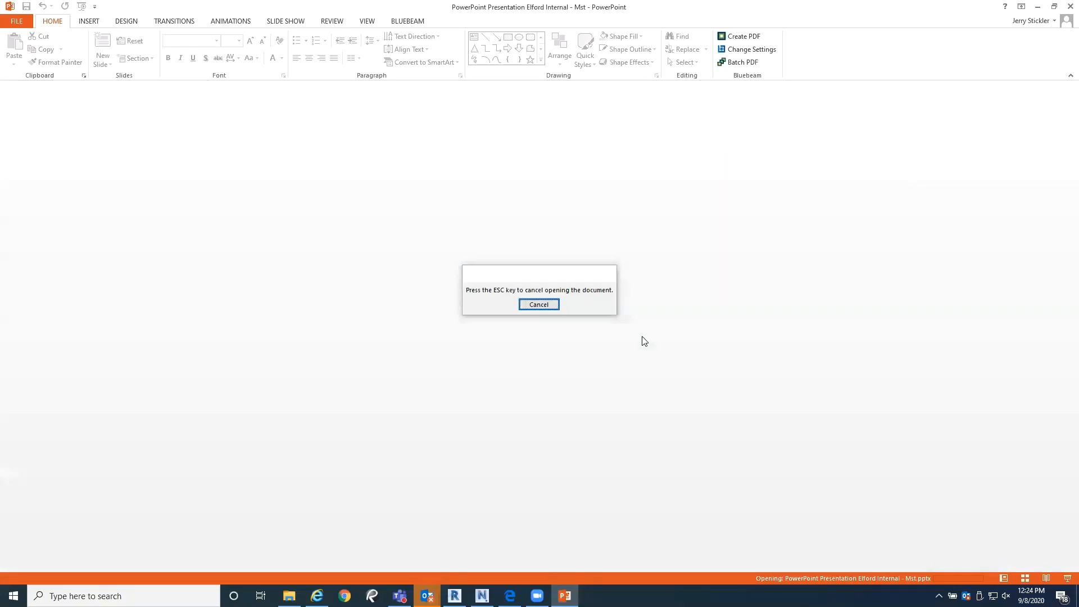
Step: Browse the slide thumbnails from the opening slides through clash detection to the Illustrating Solutions slide
scroll(161, 499, down, 10)
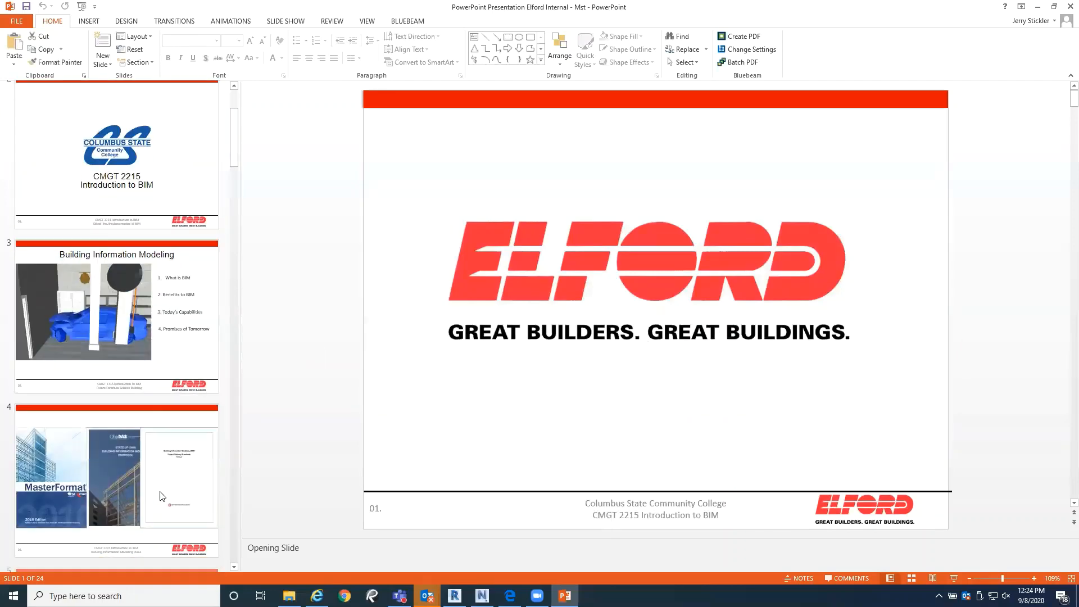
scroll(160, 492, down, 8)
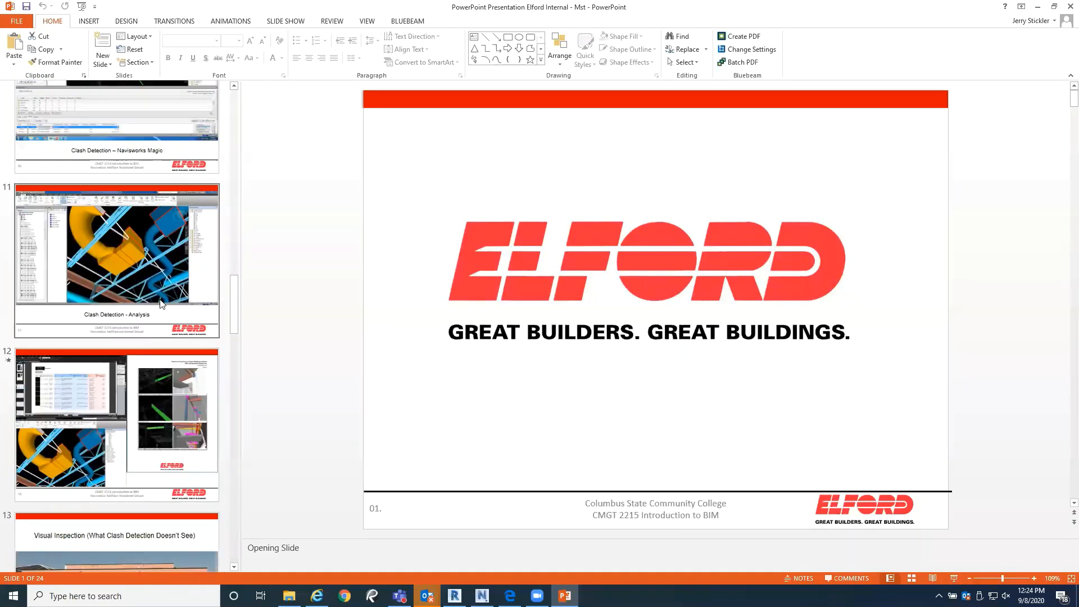
scroll(110, 432, down, 6)
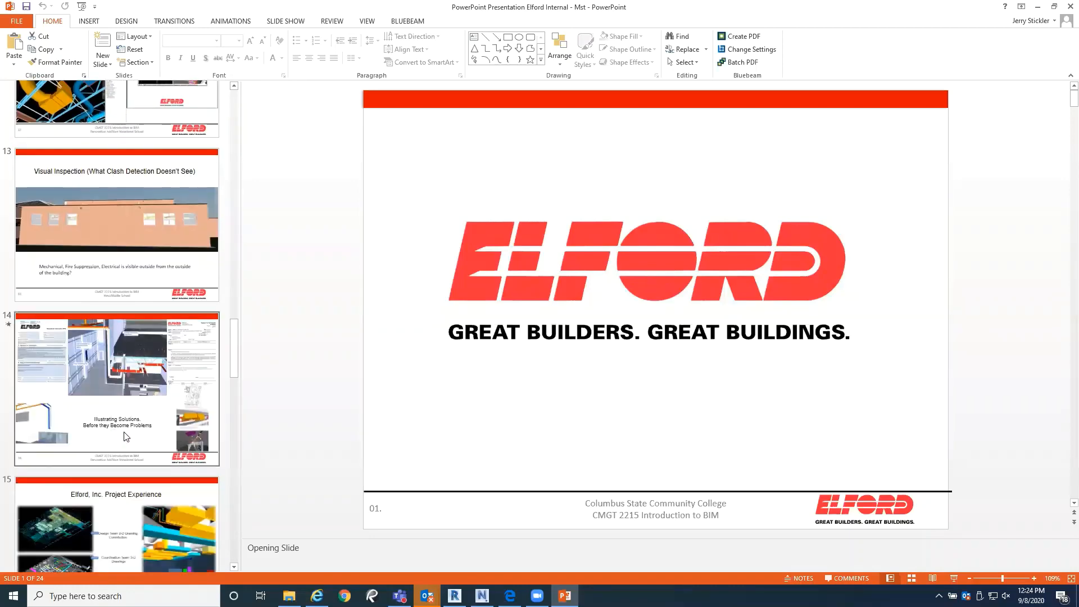
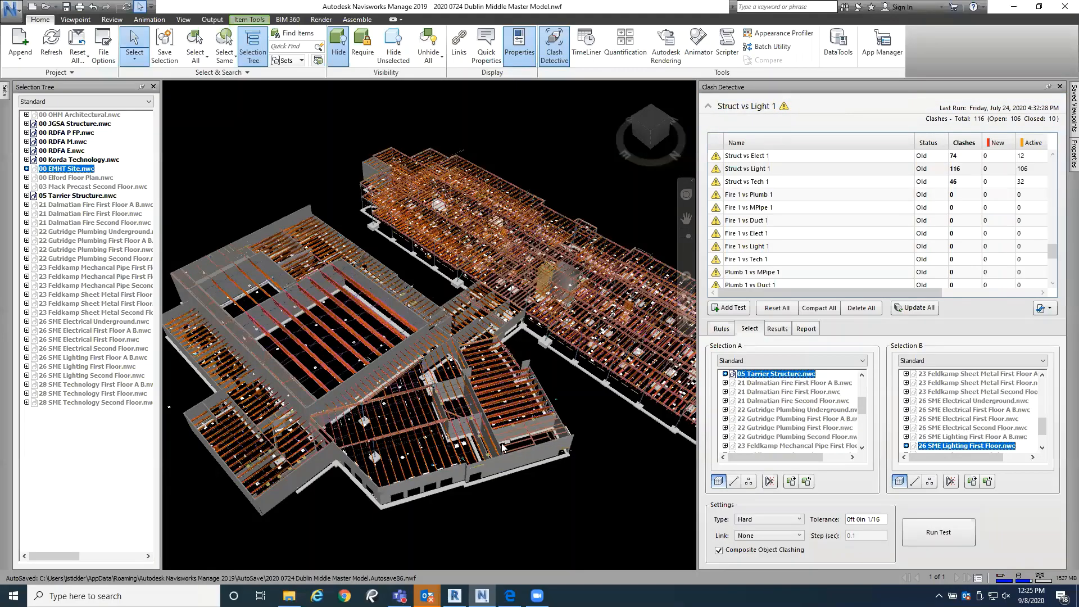
Step: Examine the structure and lighting in the Dublin Middle master model, covering the long wing and the link to the adjoining building
mouse_move(502, 448)
shift+middle_down()
mouse_move(444, 359)
mouse_move(348, 315)
mouse_move(334, 330)
shift+middle_up()
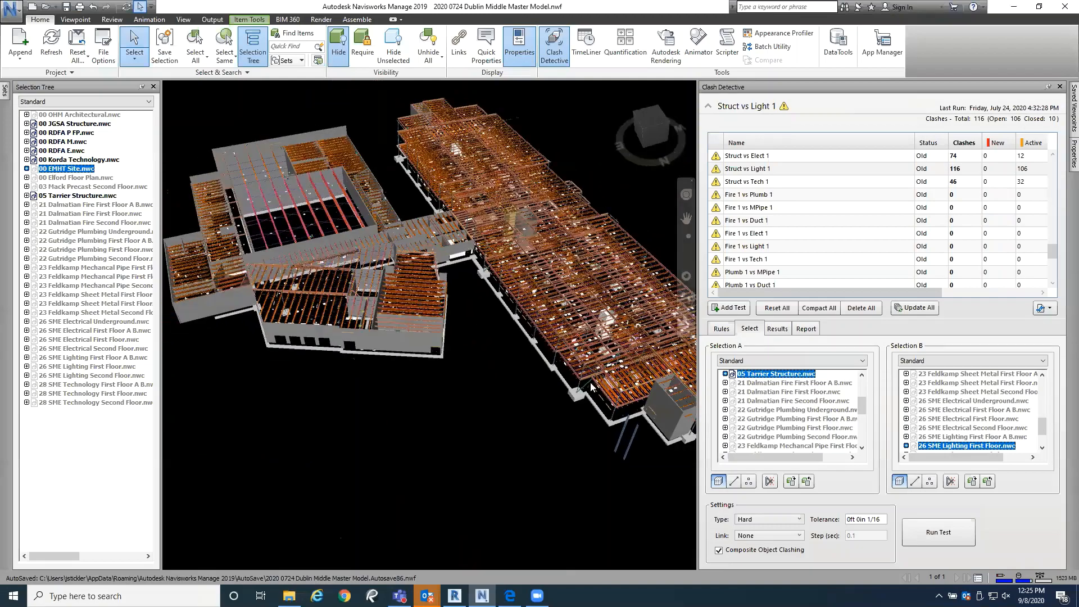
scroll(409, 361, up, 5)
scroll(410, 361, up, 5)
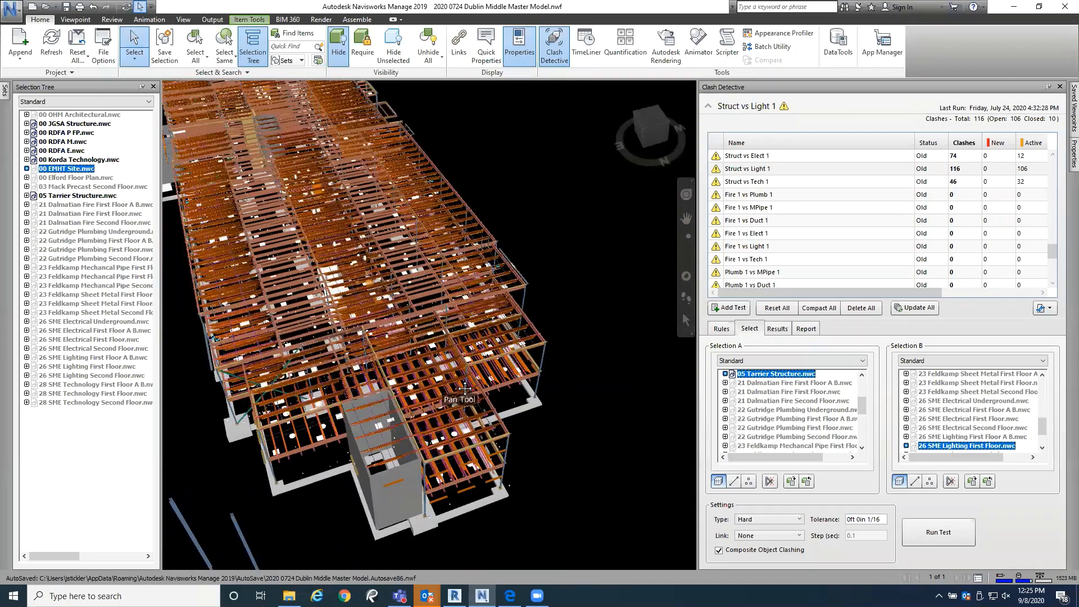
scroll(418, 321, up, 4)
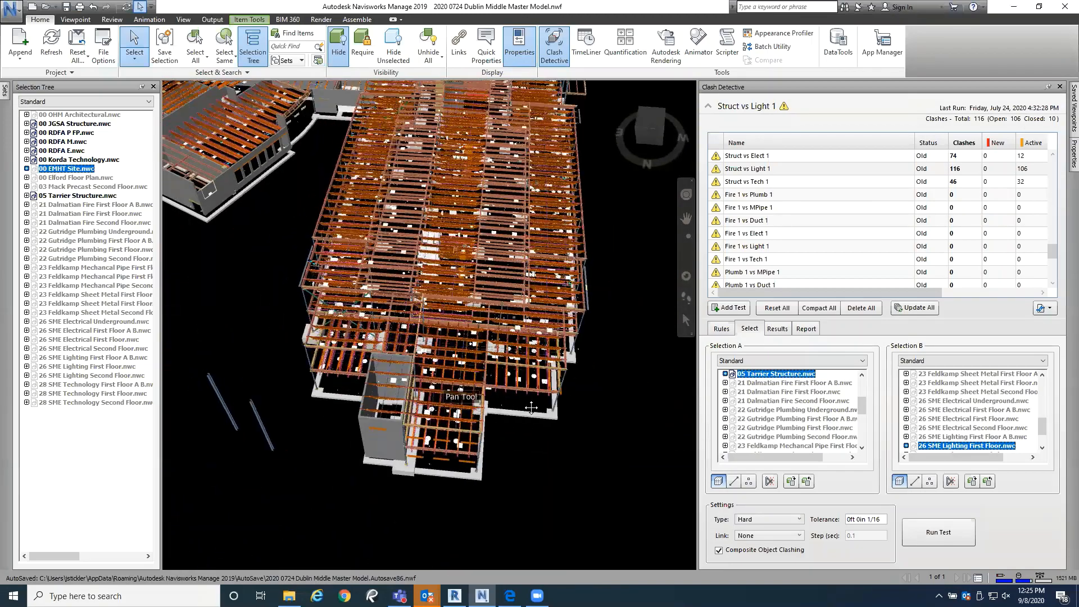
scroll(511, 371, up, 5)
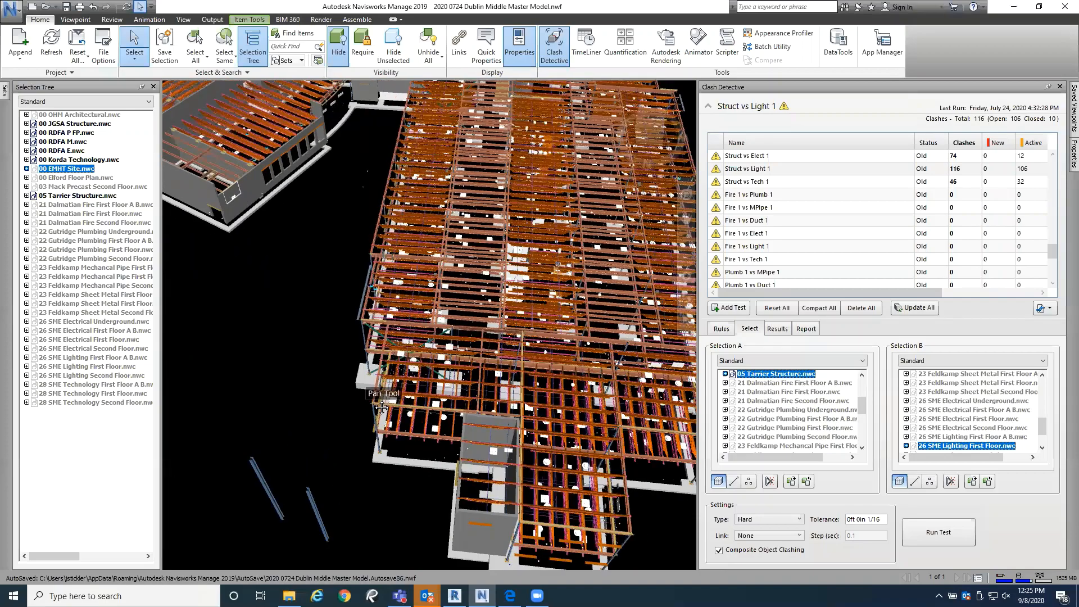
middle_drag(511, 370, 439, 491)
middle_drag(447, 201, 521, 481)
middle_drag(306, 359, 505, 372)
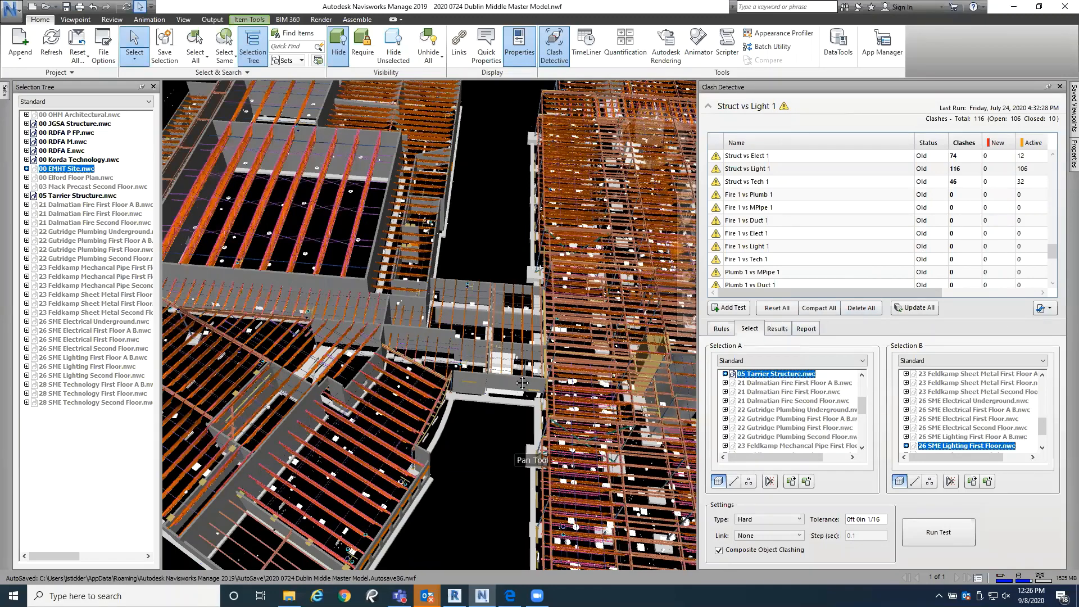
scroll(520, 382, down, 2)
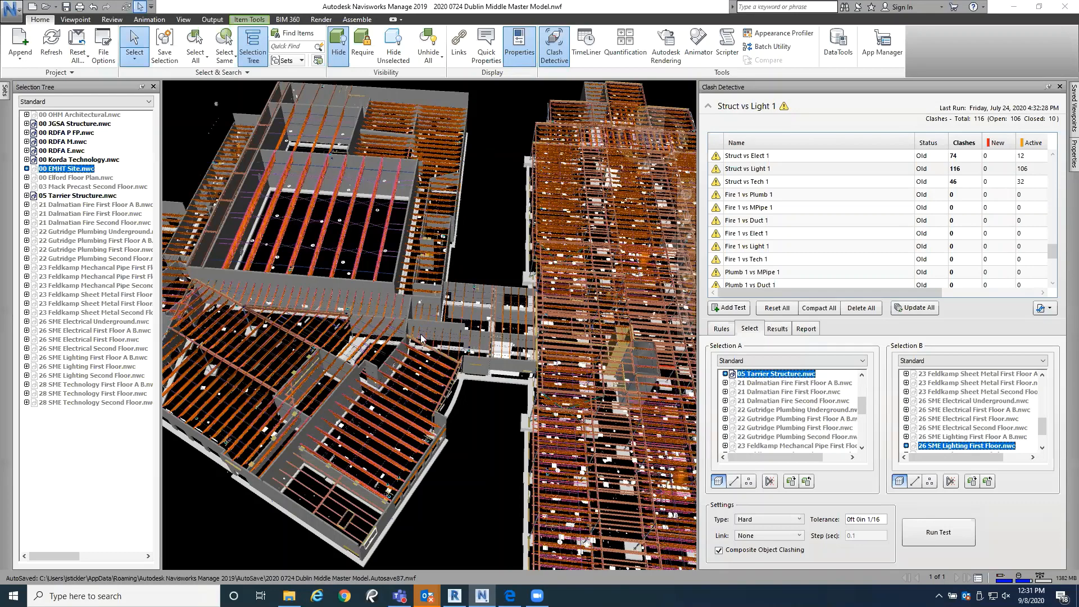
Step: Restore the Navisworks and Revit windows to a smaller size and fit Revit to the right half of the desktop at full height
double_click(234, 7)
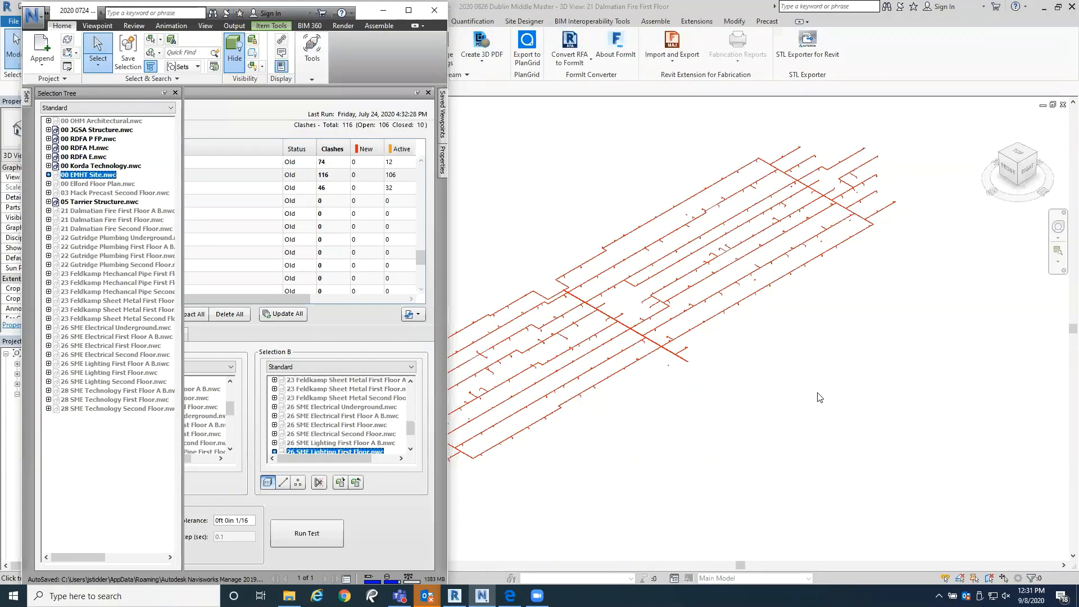
click(818, 392)
double_click(759, 5)
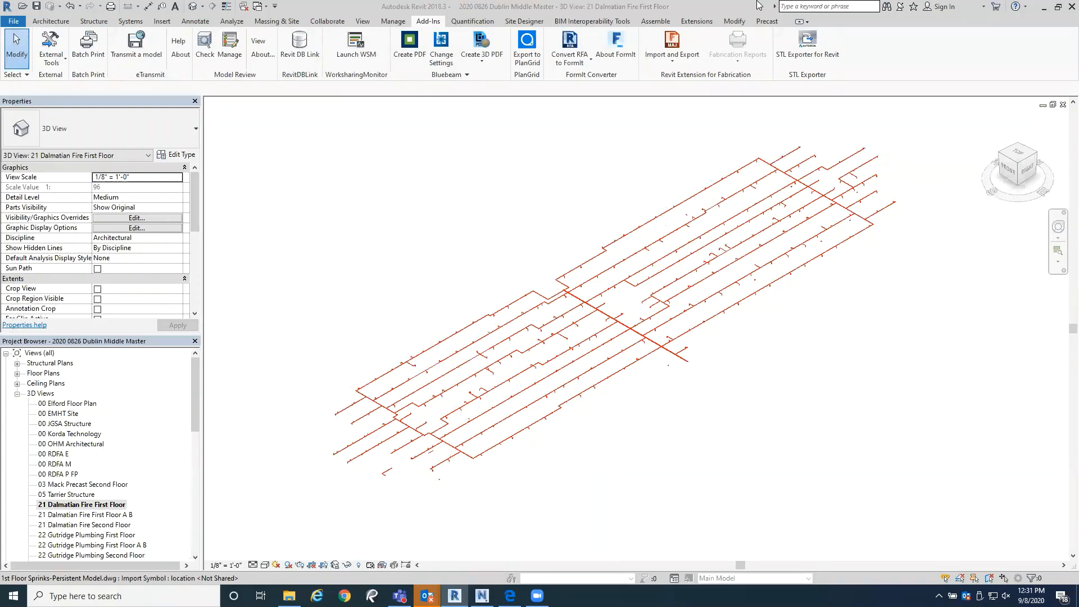
click(1057, 7)
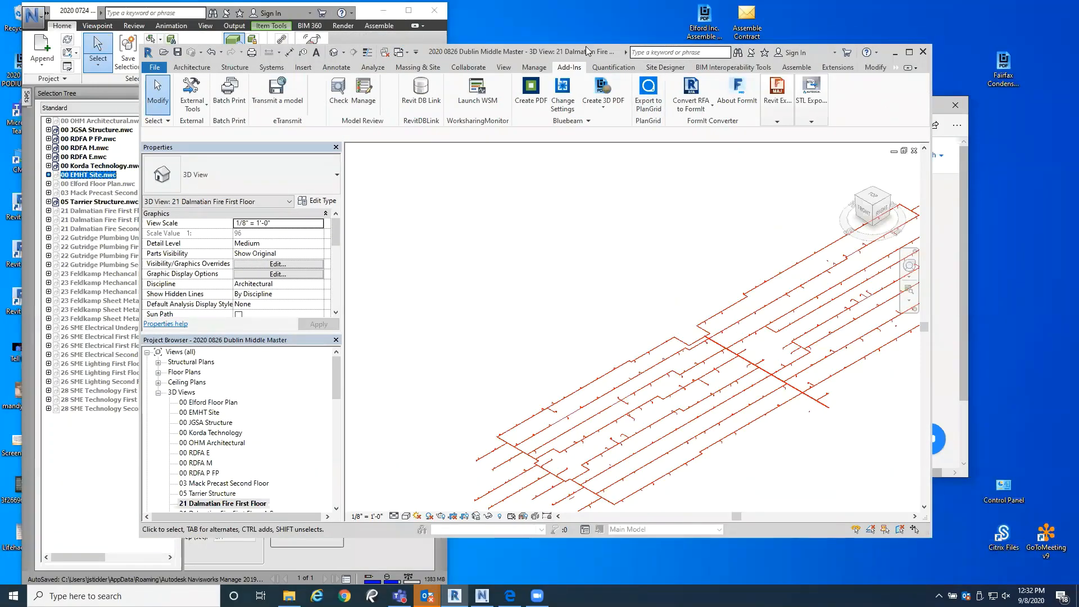
drag(586, 51, 1062, 4)
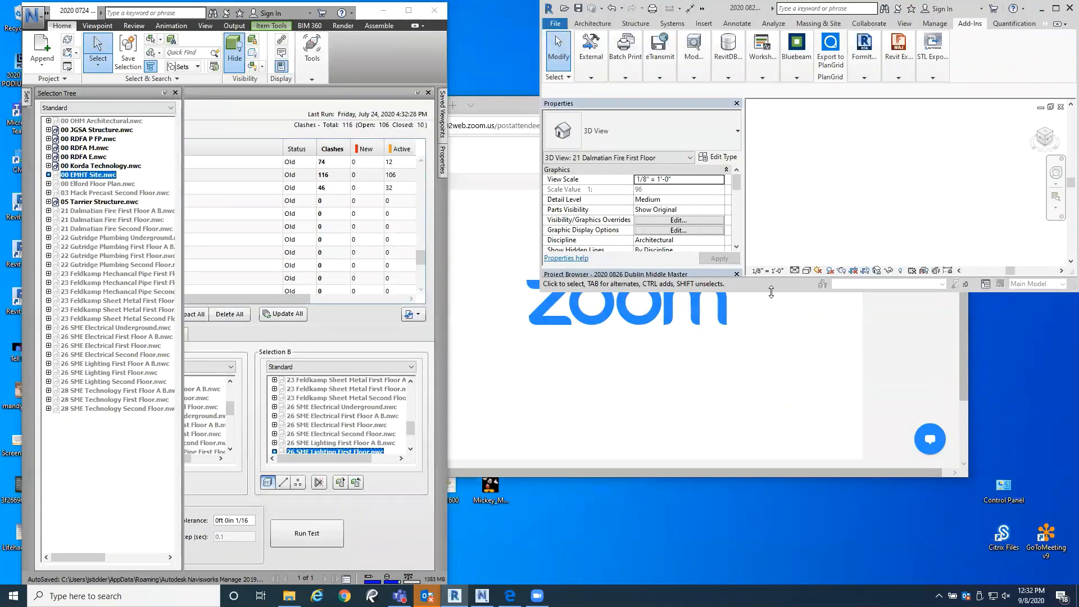
drag(771, 292, 771, 584)
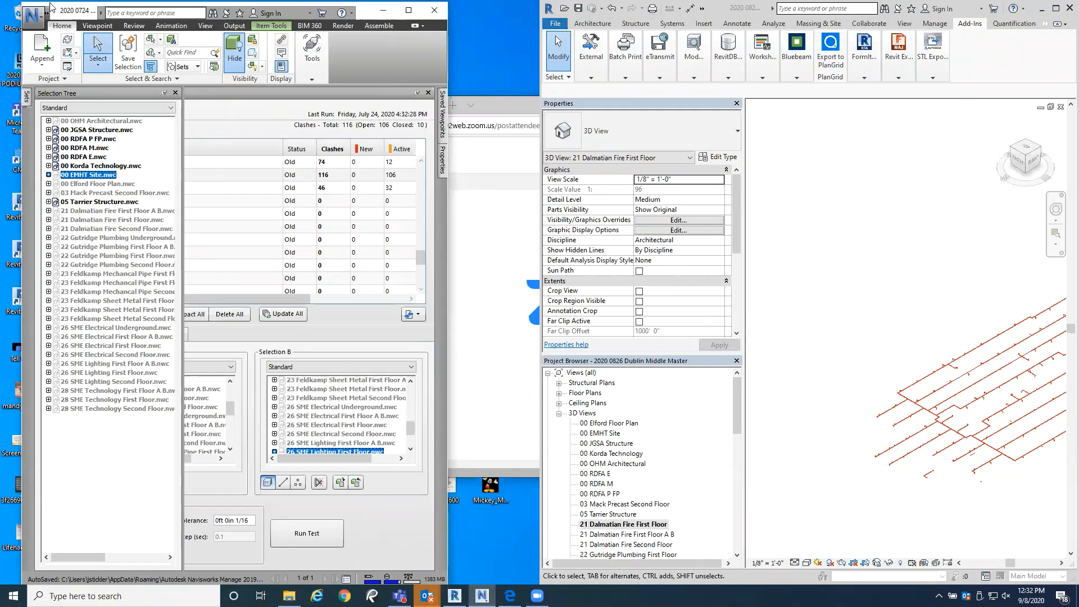
Step: Fit Navisworks to the other half of the desktop at full height and close Clash Detective to reveal the model
drag(66, 12, 1, 2)
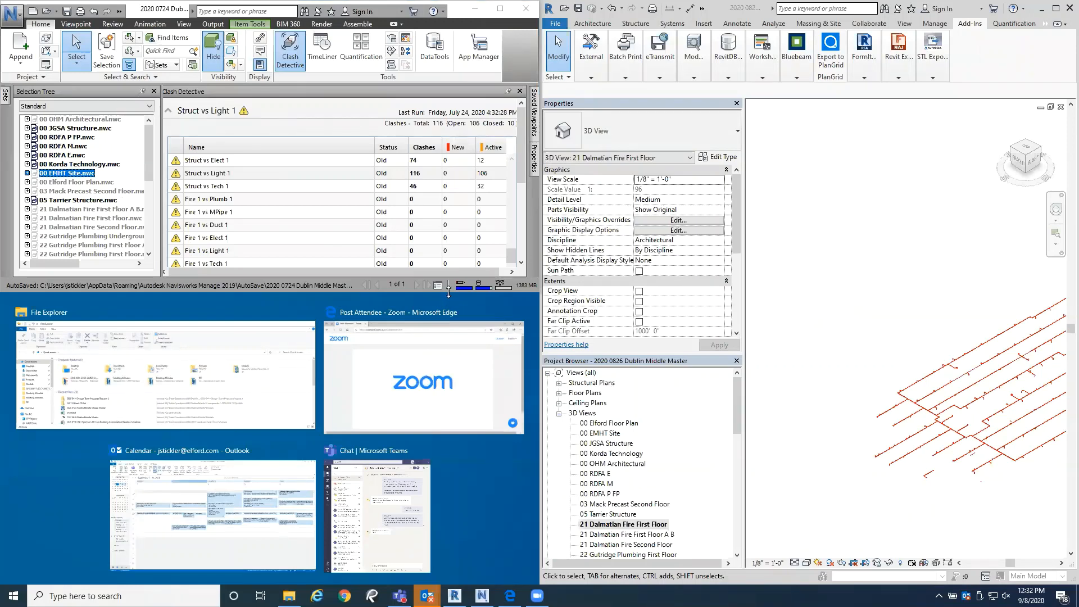
drag(448, 289, 448, 583)
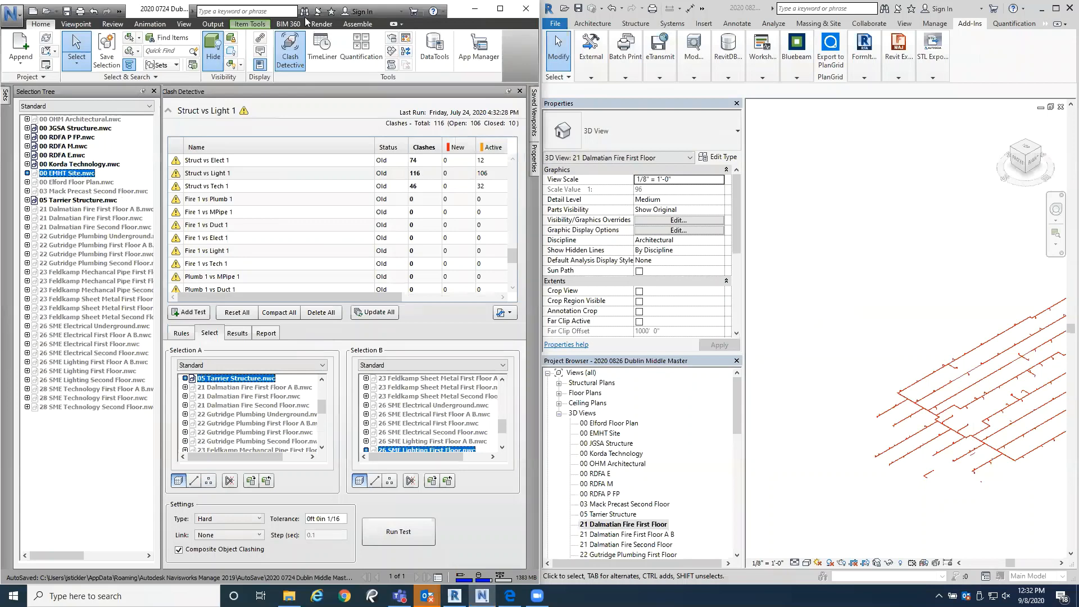
click(290, 51)
Step: Open the 00 RDFA E 3D view in Revit and examine its electrical fixtures
mouse_move(427, 595)
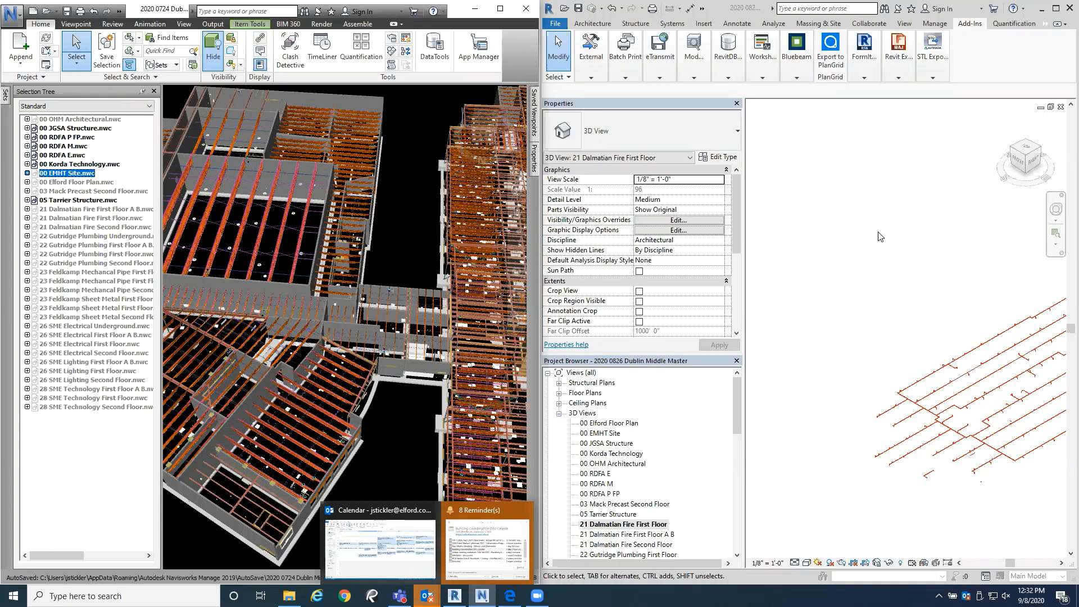
click(828, 257)
scroll(824, 459, down, 2)
mouse_move(825, 463)
middle_down()
mouse_move(850, 360)
mouse_move(855, 453)
middle_up()
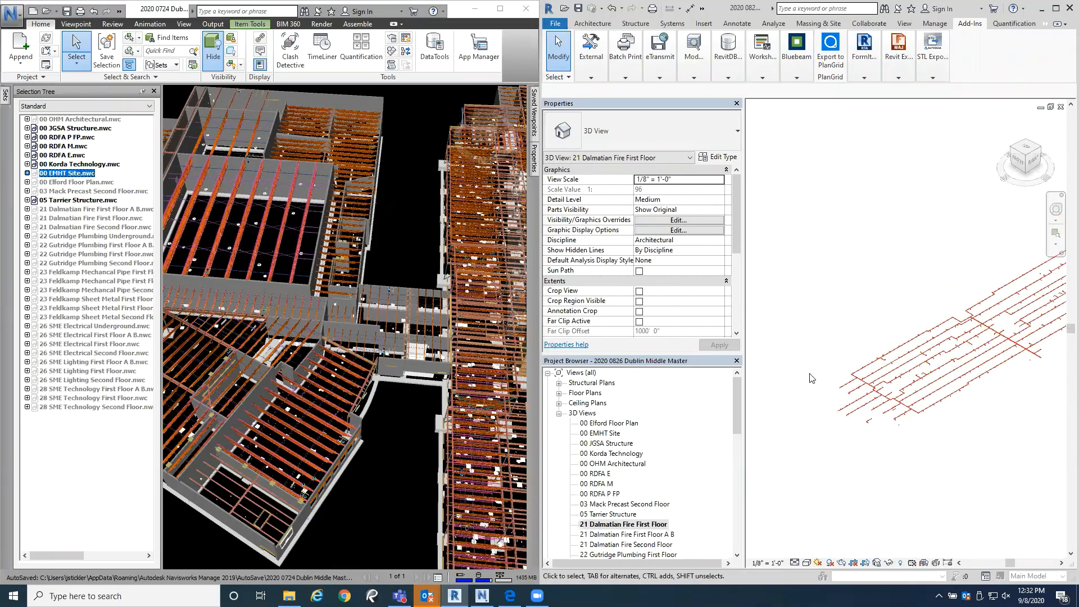
double_click(597, 474)
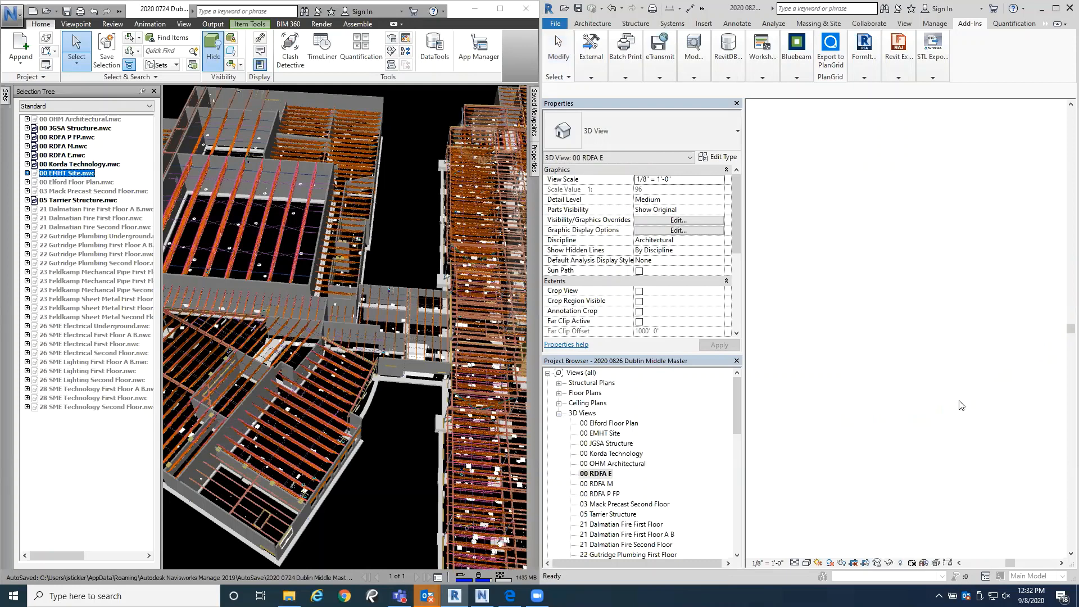
middle_drag(886, 365, 821, 477)
scroll(1013, 367, up, 3)
middle_drag(961, 400, 941, 364)
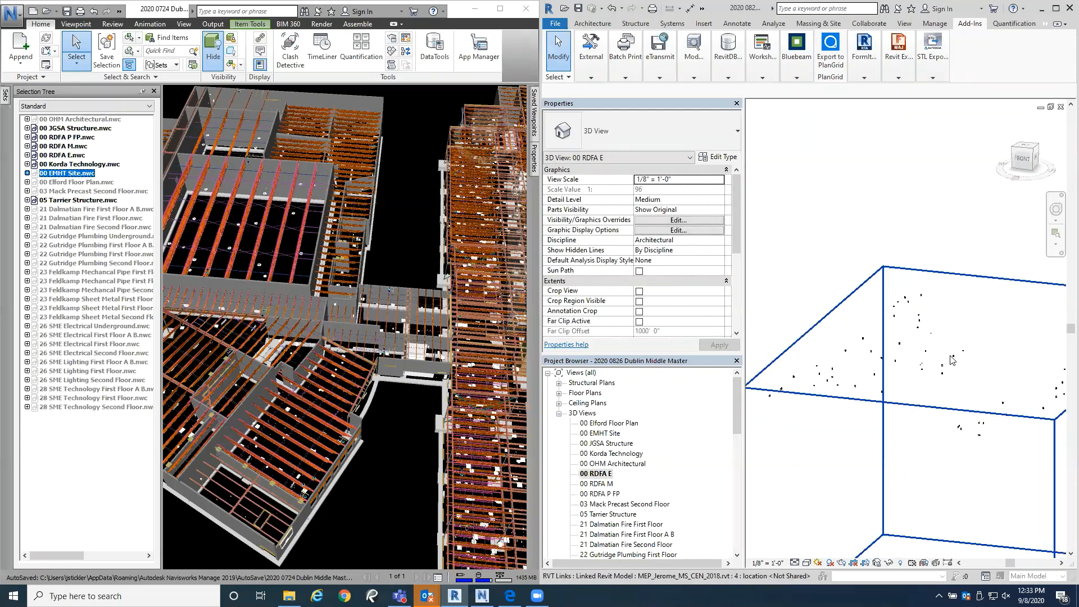
middle_drag(959, 399, 959, 389)
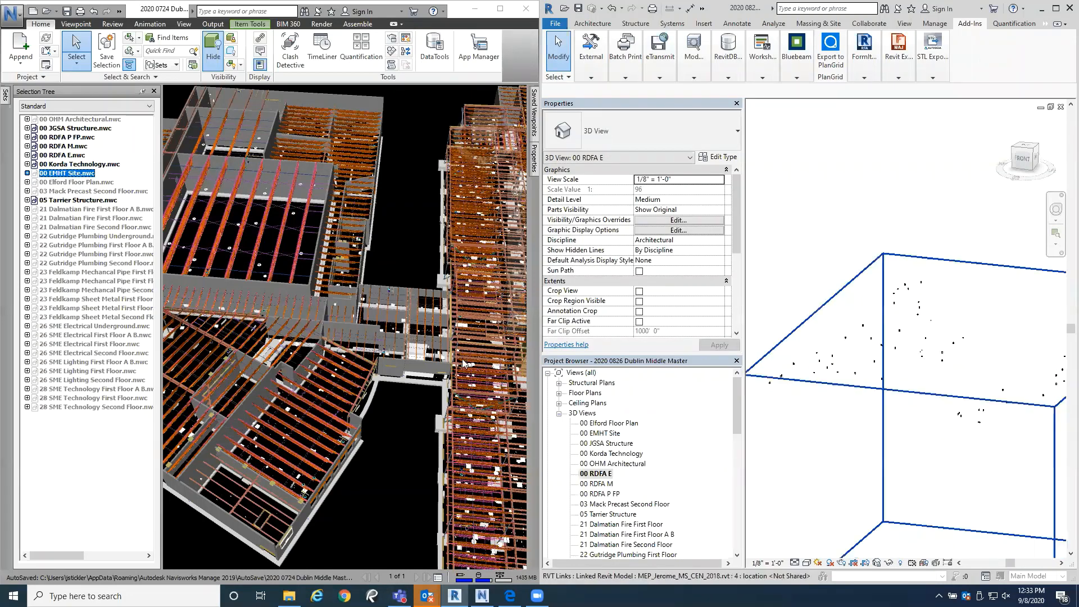
Step: Clear the Navisworks selection and review the model category visibility overrides of the 00 RDFA E view in Revit
click(391, 246)
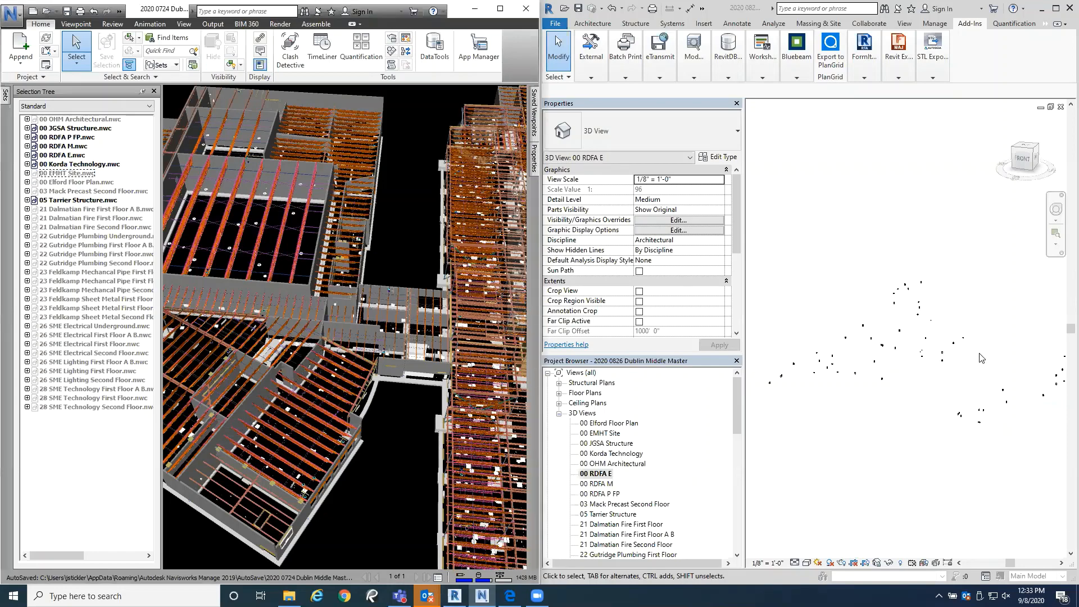
click(890, 442)
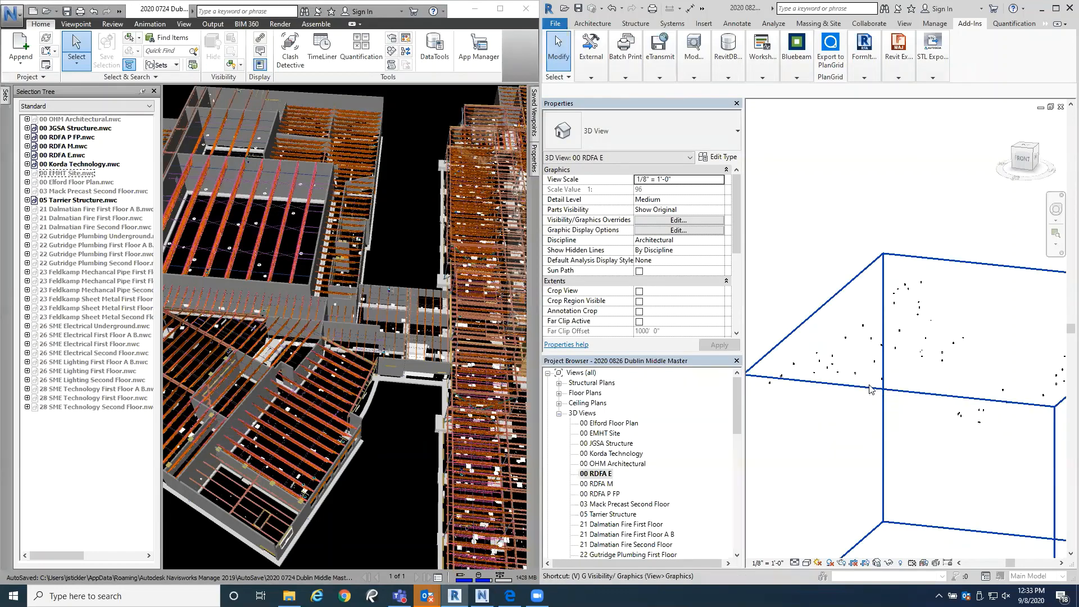
key(v)
key(g)
drag(387, 118, 817, 130)
scroll(780, 283, down, 3)
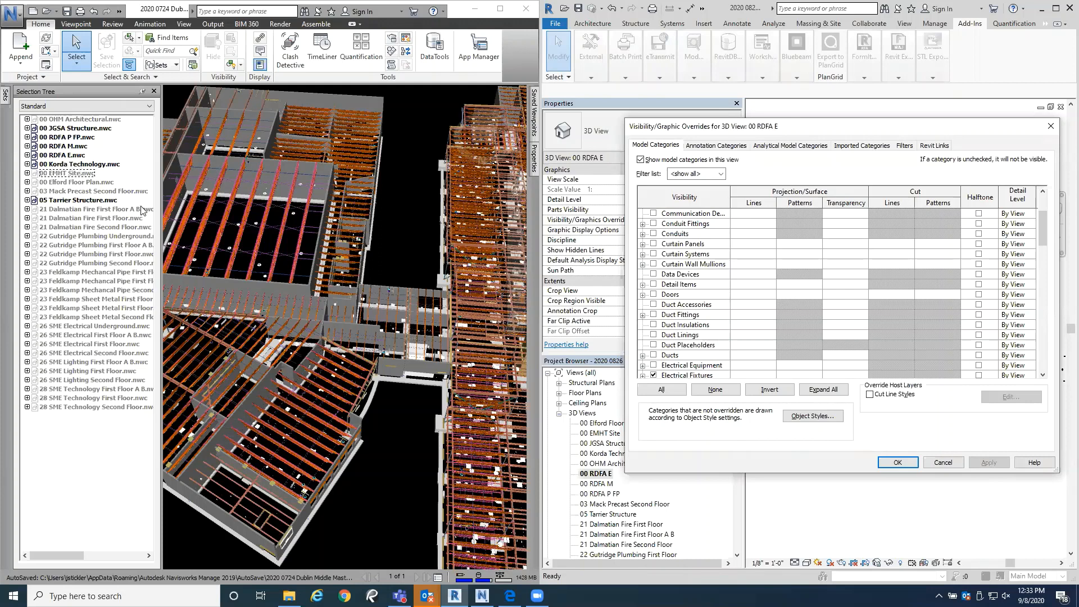
click(405, 224)
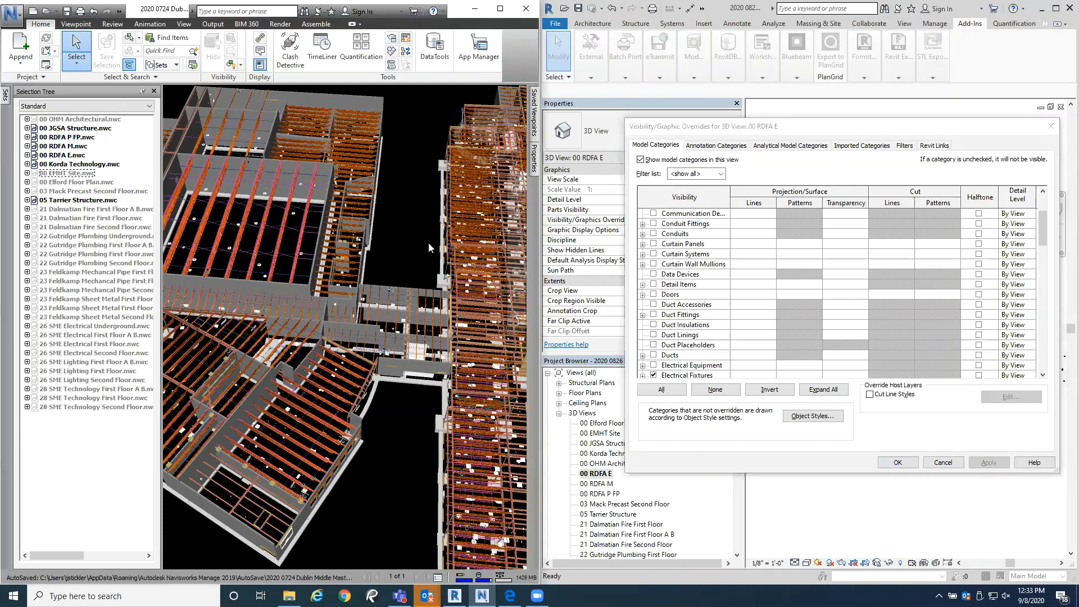
click(1055, 128)
click(1054, 128)
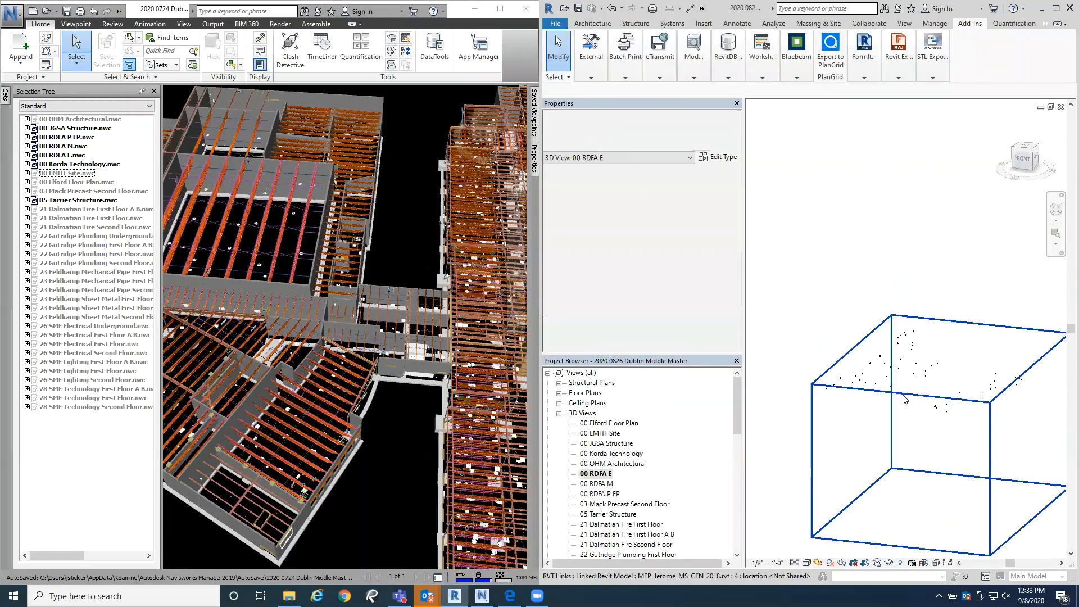
Step: Select the 28 SME Technology First Floor 3D view in Revit's project views
scroll(912, 386, up, 1)
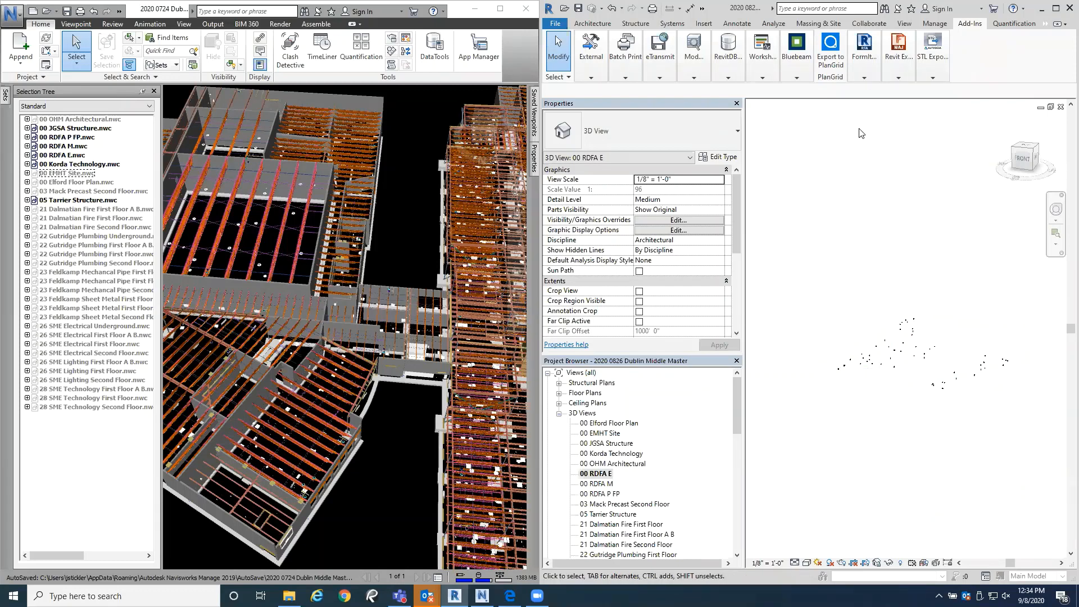
drag(734, 400, 735, 494)
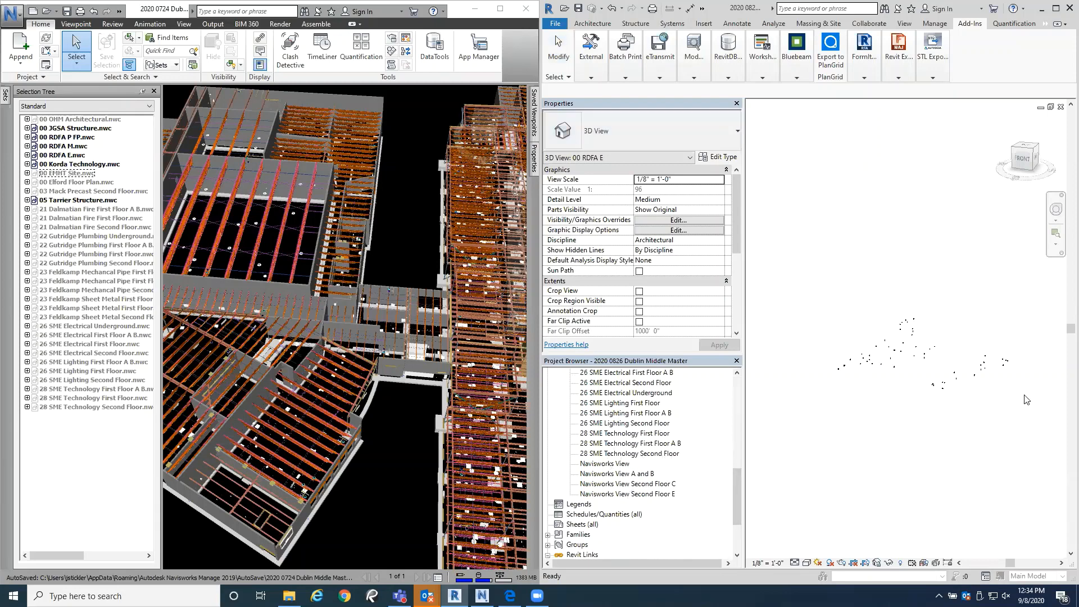
click(636, 434)
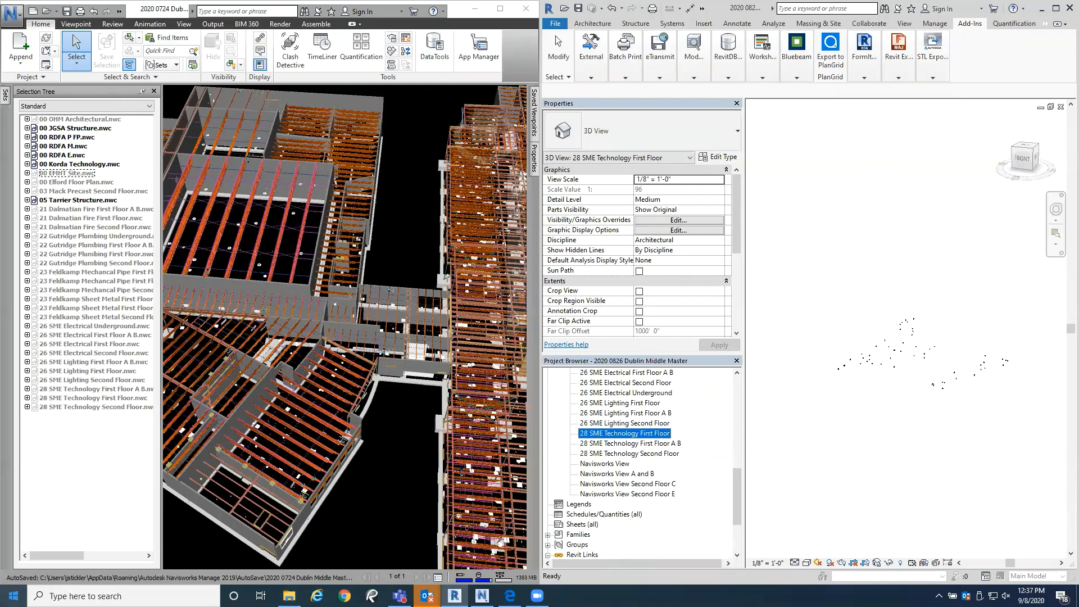
Step: Launch Bluebeam Revu 2017 and maximize its window
click(13, 596)
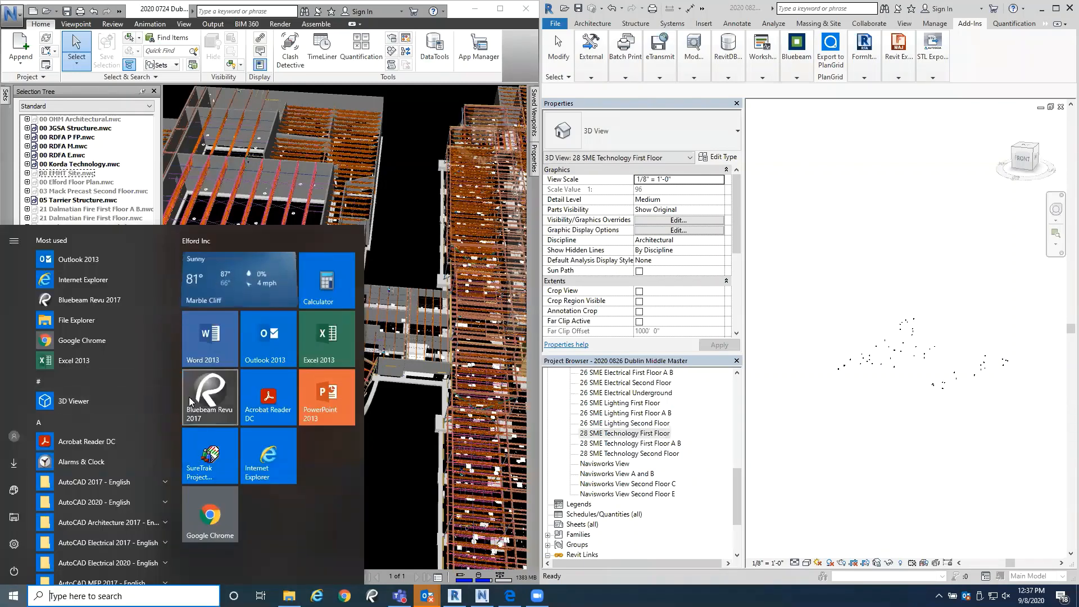
click(220, 386)
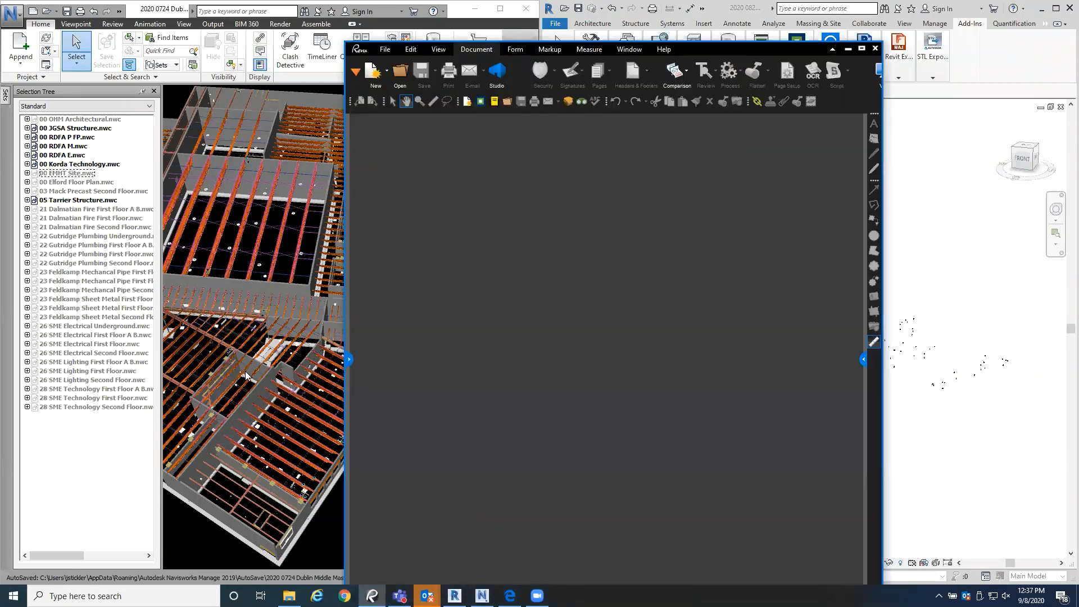
click(861, 48)
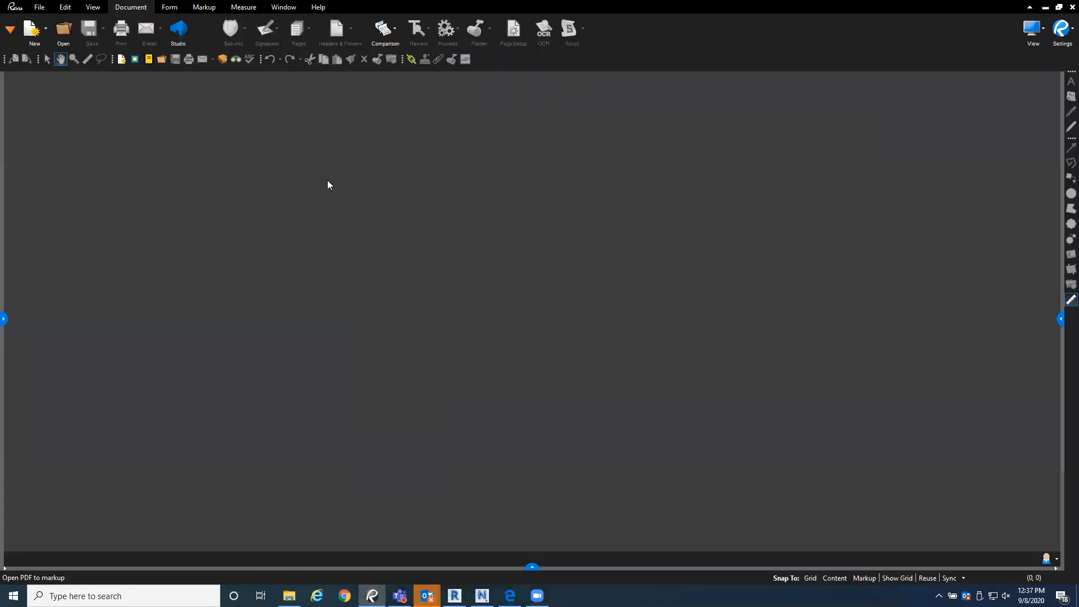
Step: Open the PDF 2020 0429 Building Coordination Sleeve Drawing Files from General (G:) > Data > Operations > BIM > Dublin Middle > Submittals
click(66, 31)
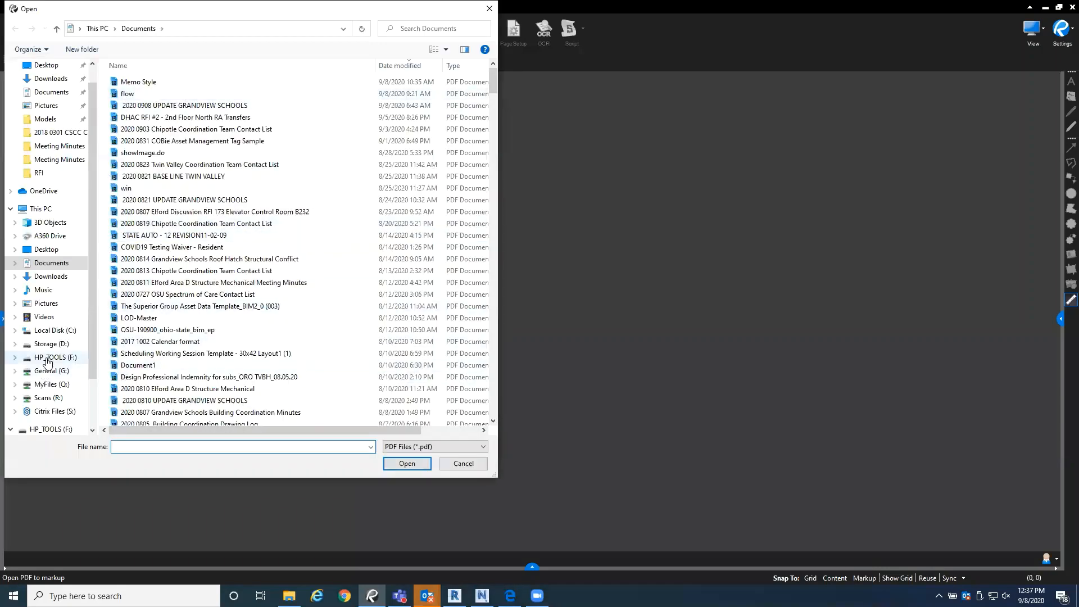
click(50, 370)
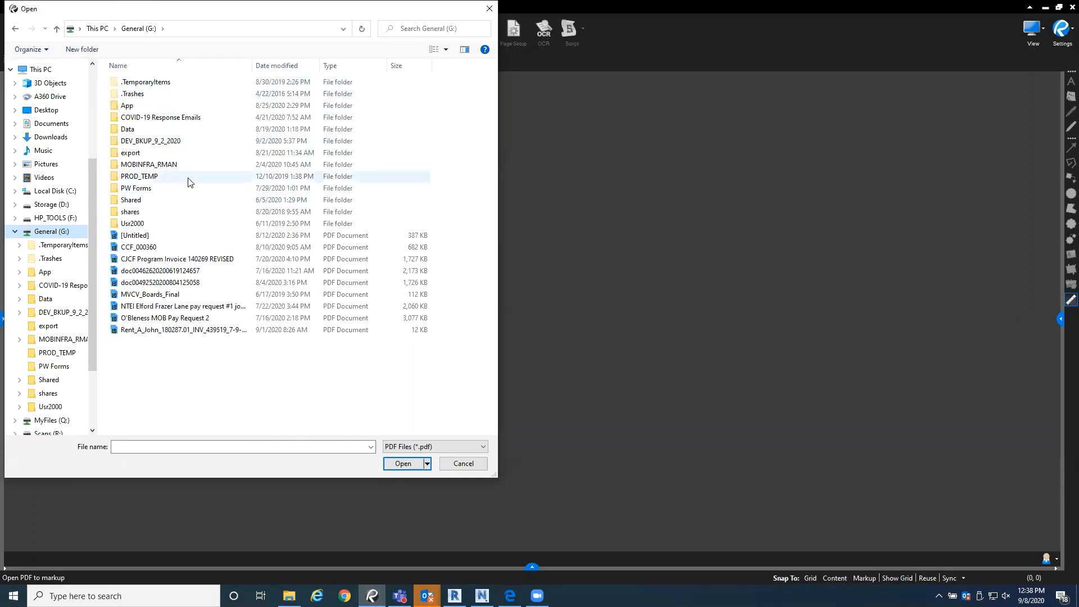
double_click(127, 129)
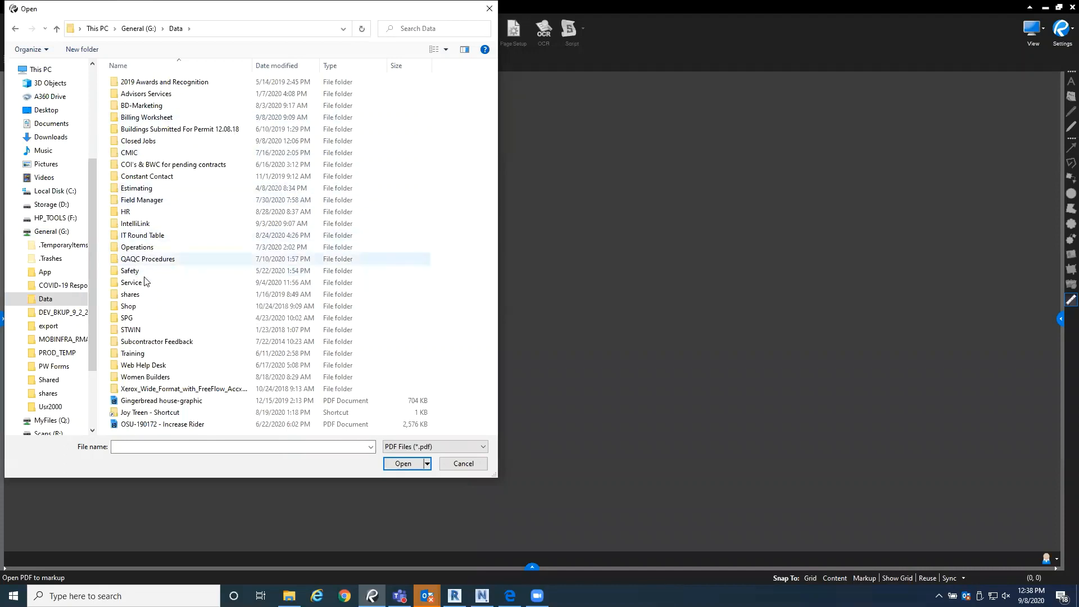
double_click(149, 247)
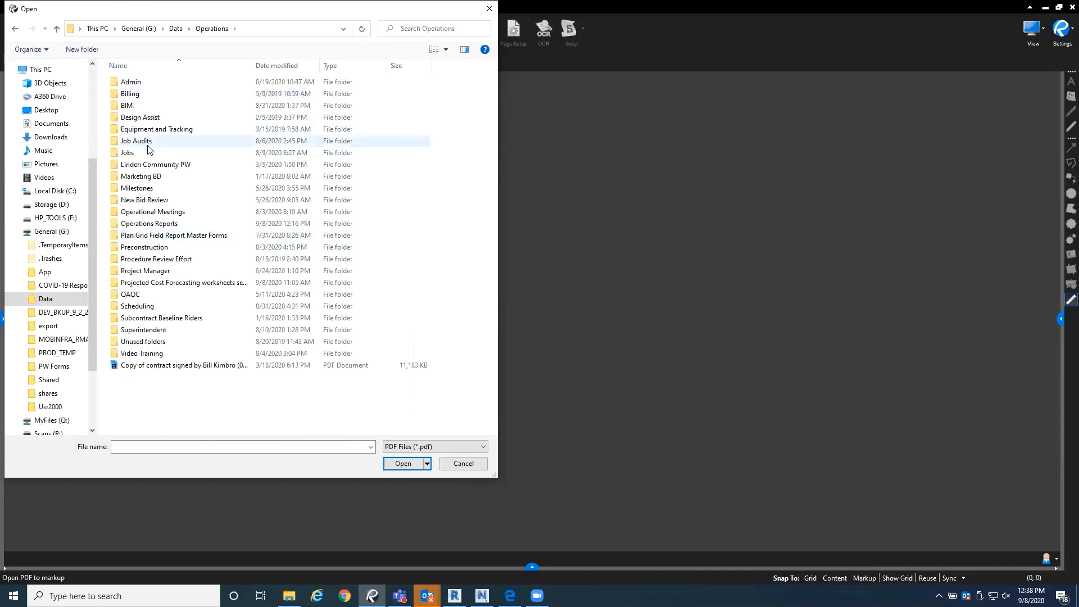
double_click(143, 105)
double_click(167, 200)
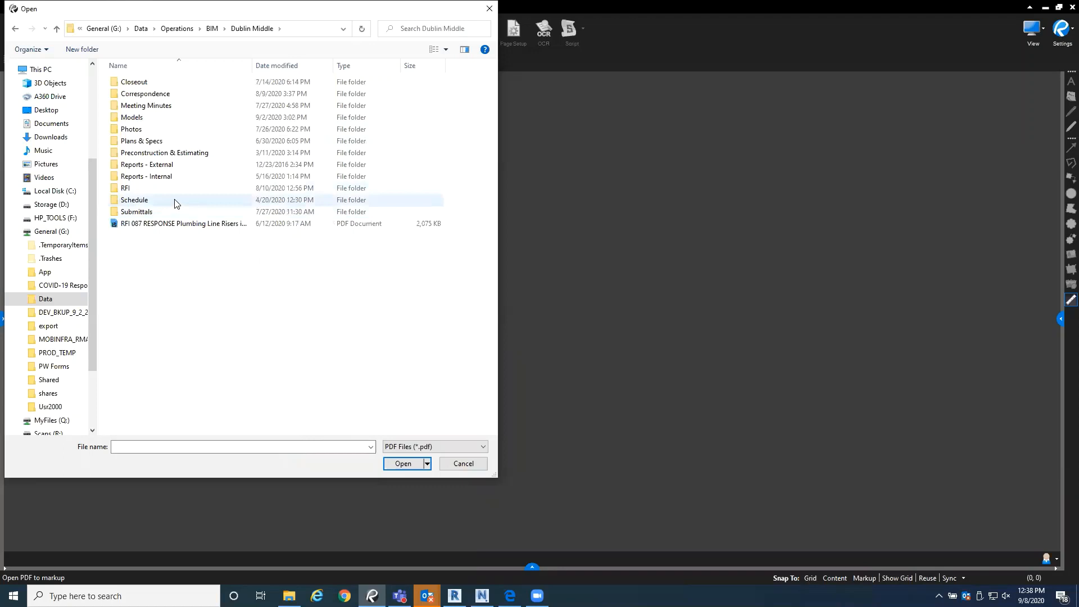
double_click(170, 213)
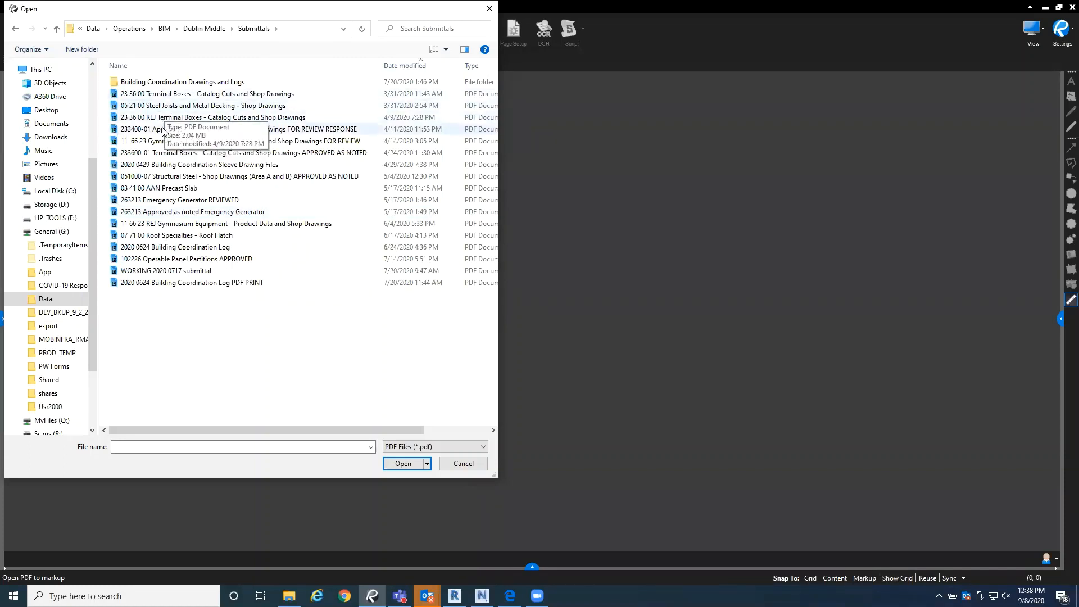
click(194, 166)
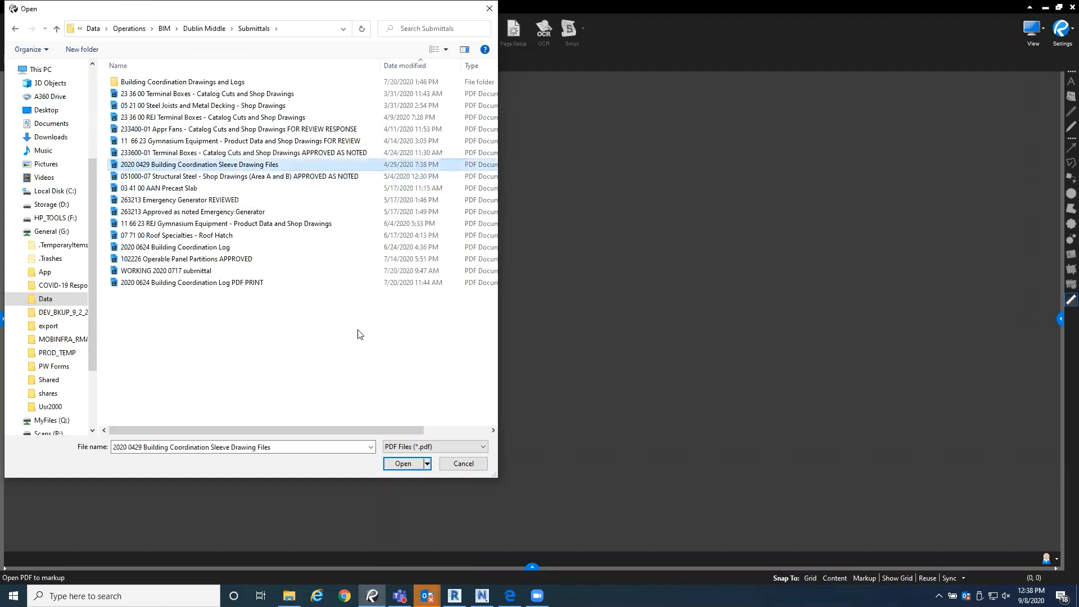
click(397, 464)
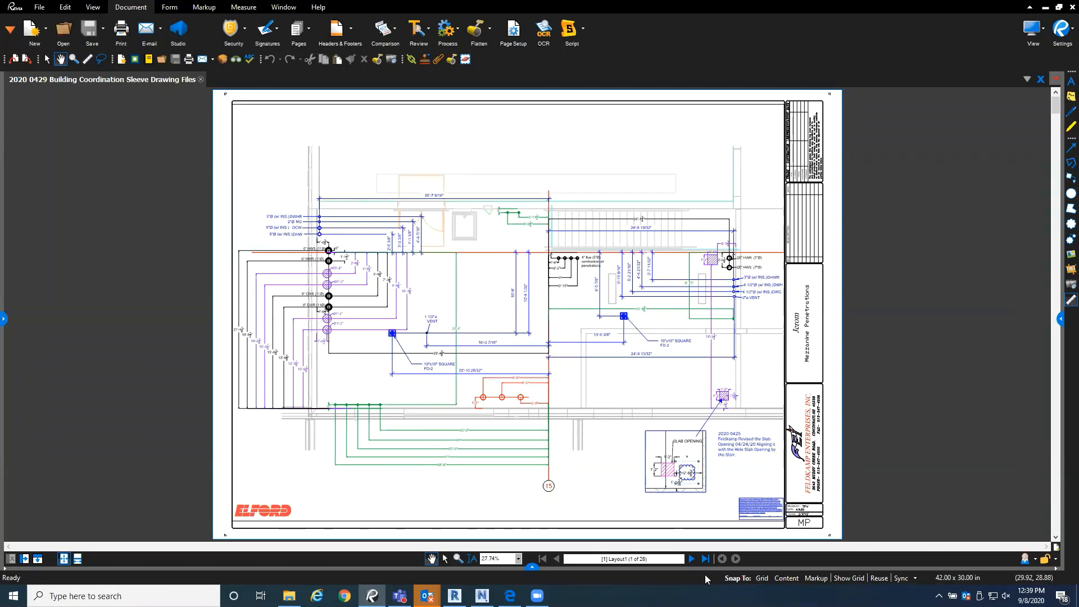
Step: Review the hollow core plank sheets, the core-drilling note, and the Area A and Area B fire protection plans
click(693, 559)
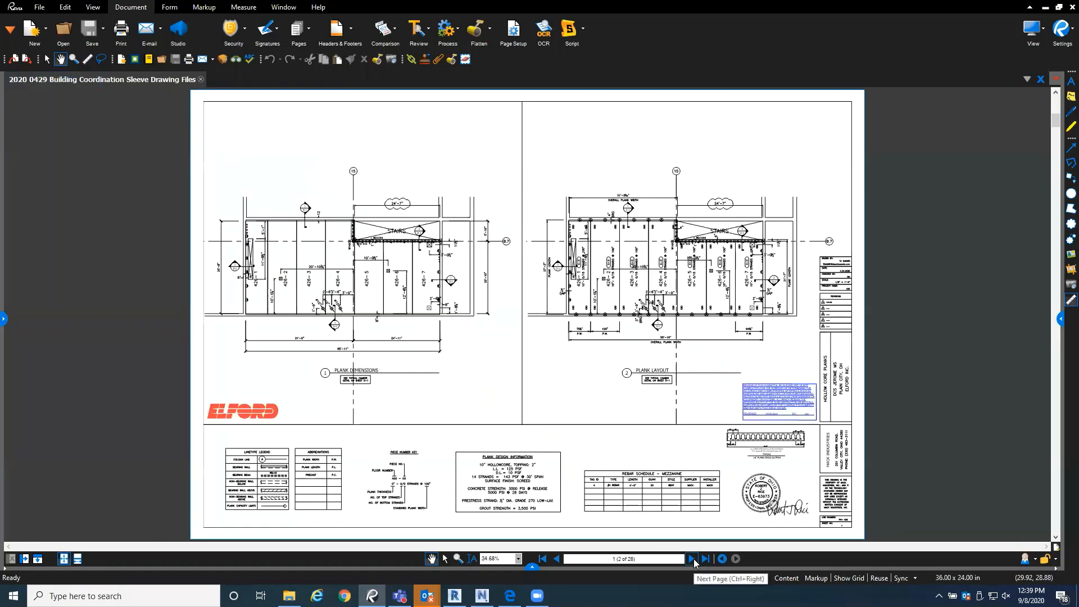
click(693, 559)
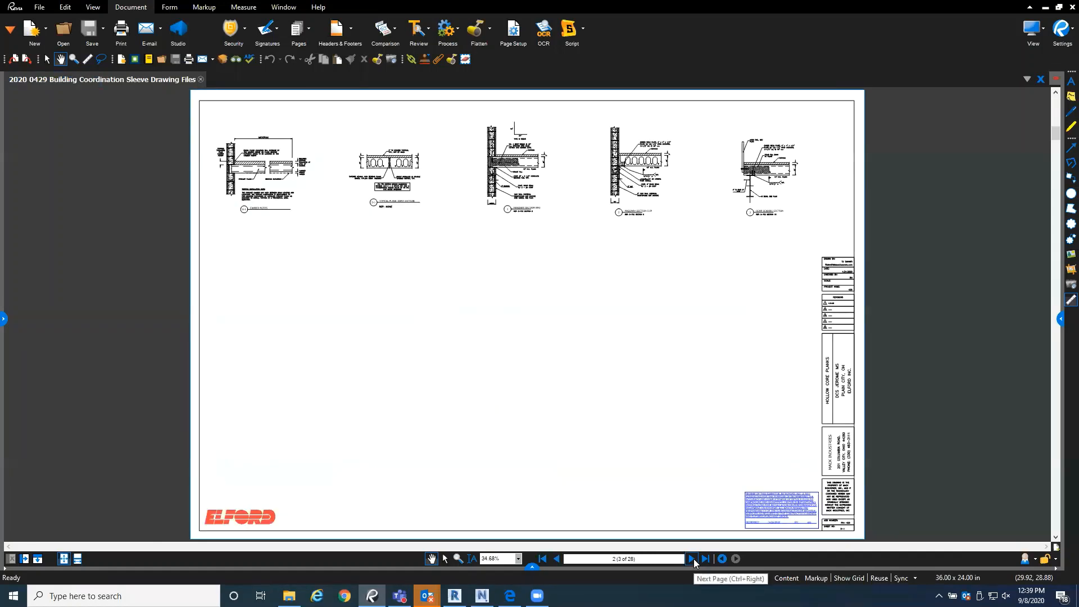
click(693, 559)
click(693, 558)
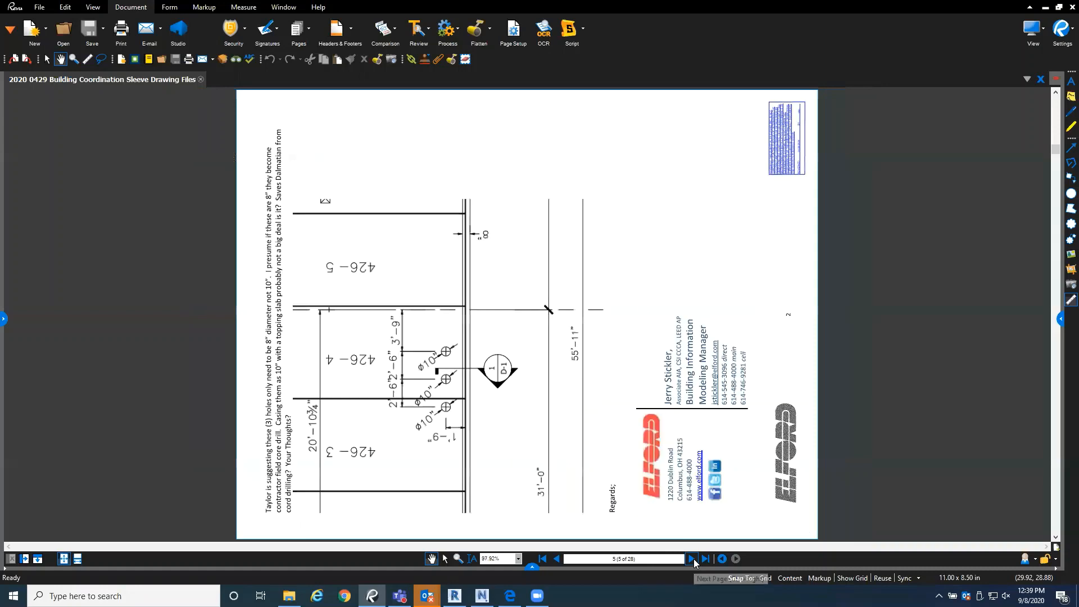
click(693, 559)
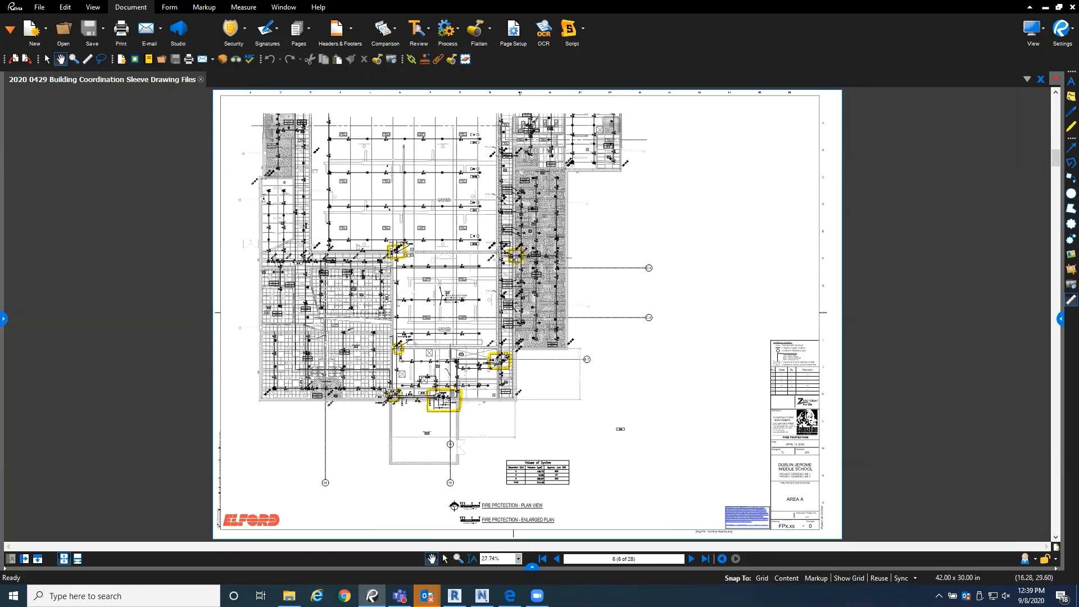
click(695, 561)
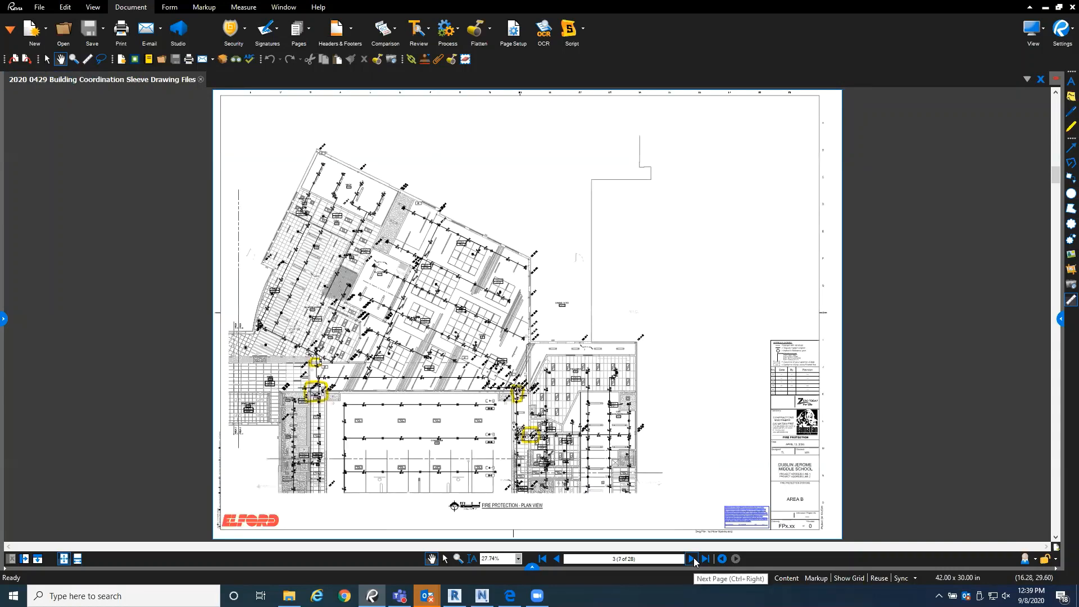
Step: Review the plumbing precast penetration layout P-401-P and the Area A and B wall sleeve sheets through P-102B.2-WS
click(693, 559)
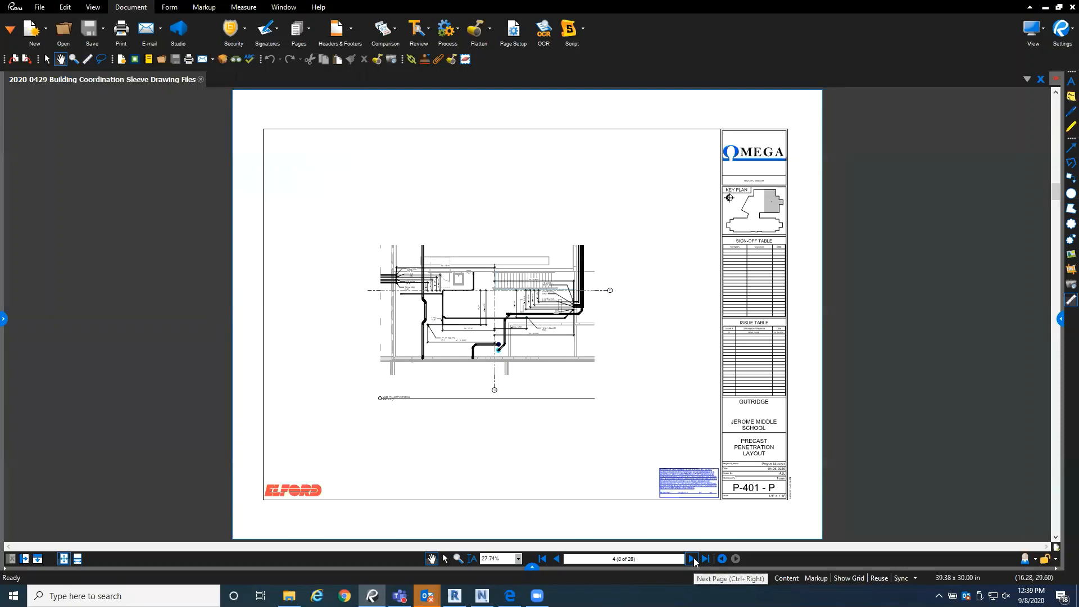
click(693, 559)
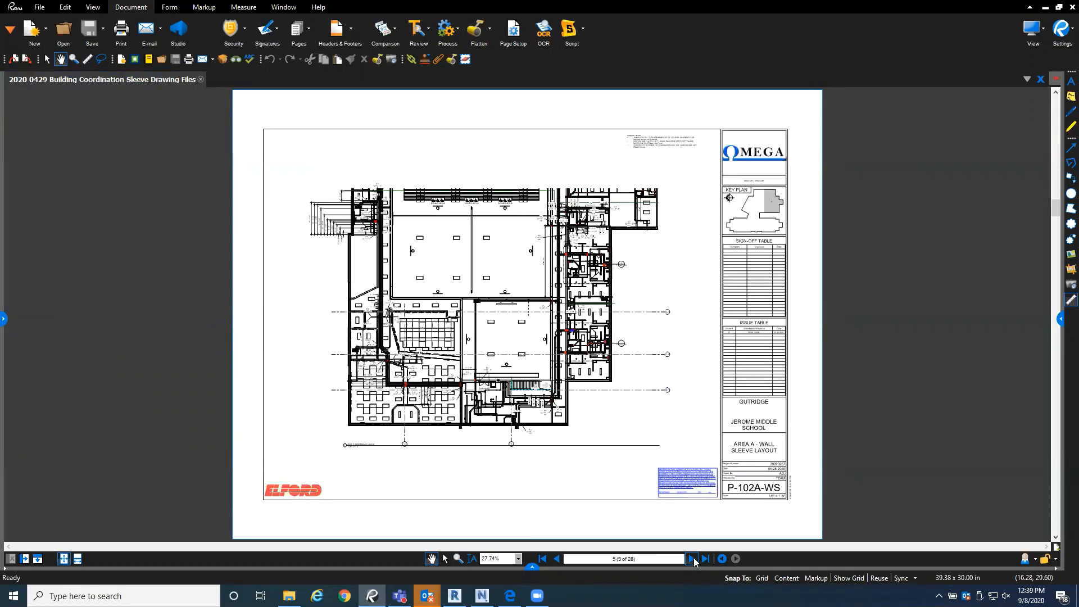
click(693, 559)
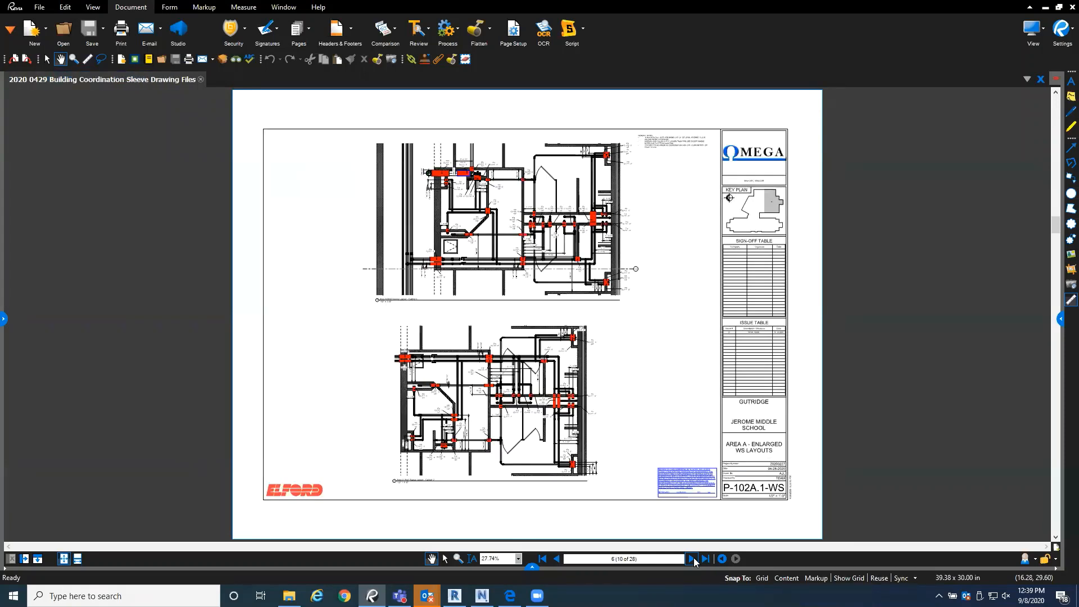
click(693, 559)
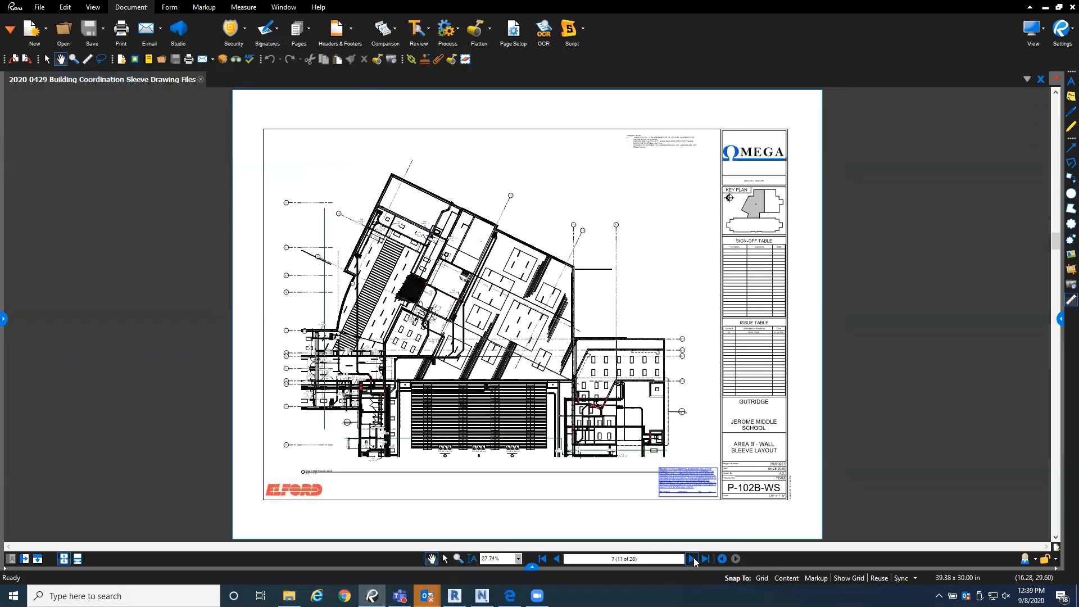
click(692, 559)
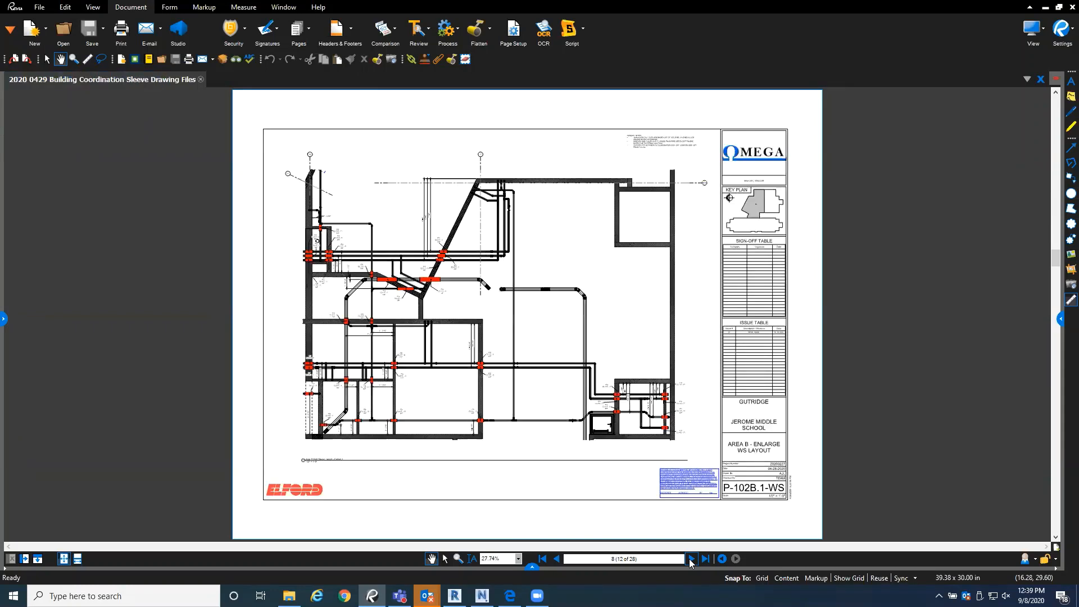
click(691, 560)
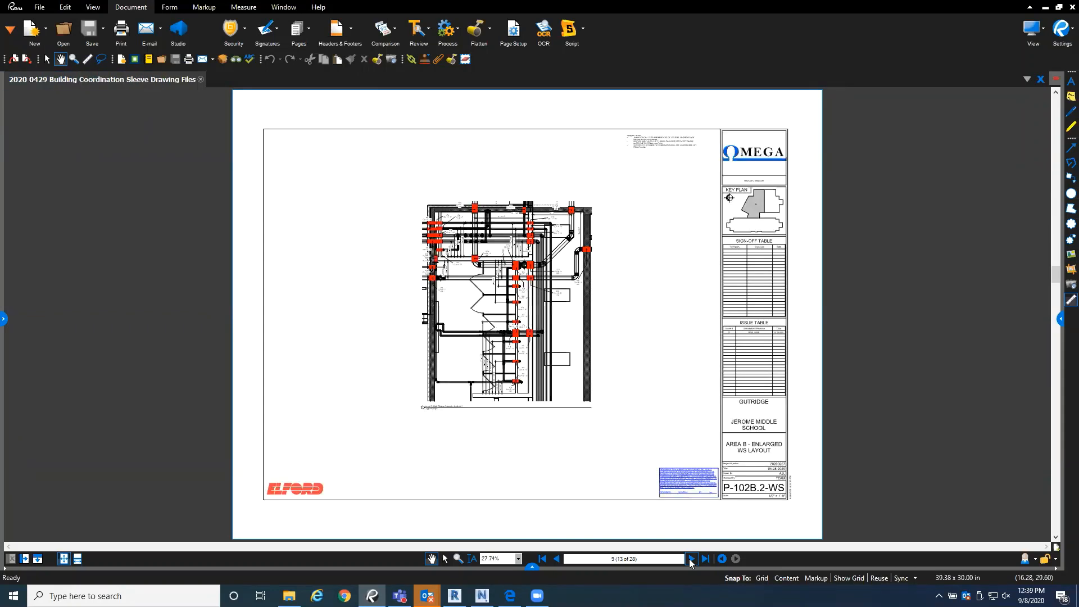
Step: Examine the first-floor wall opening sheets for Areas A and B, from SM-A.1 through SM-B.3 and the following layout page
click(691, 560)
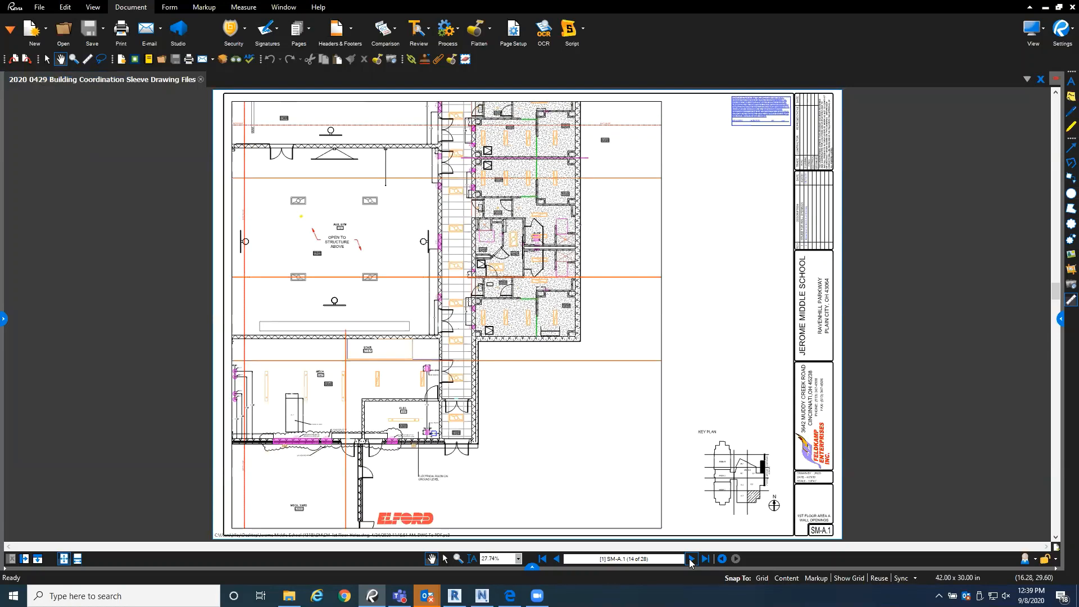
click(691, 560)
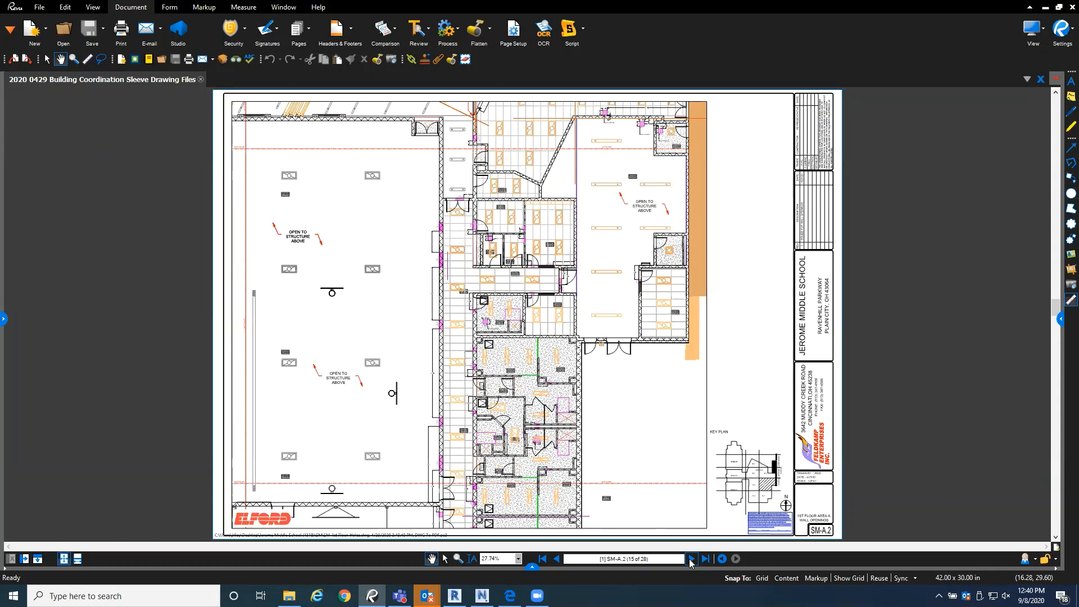
click(690, 560)
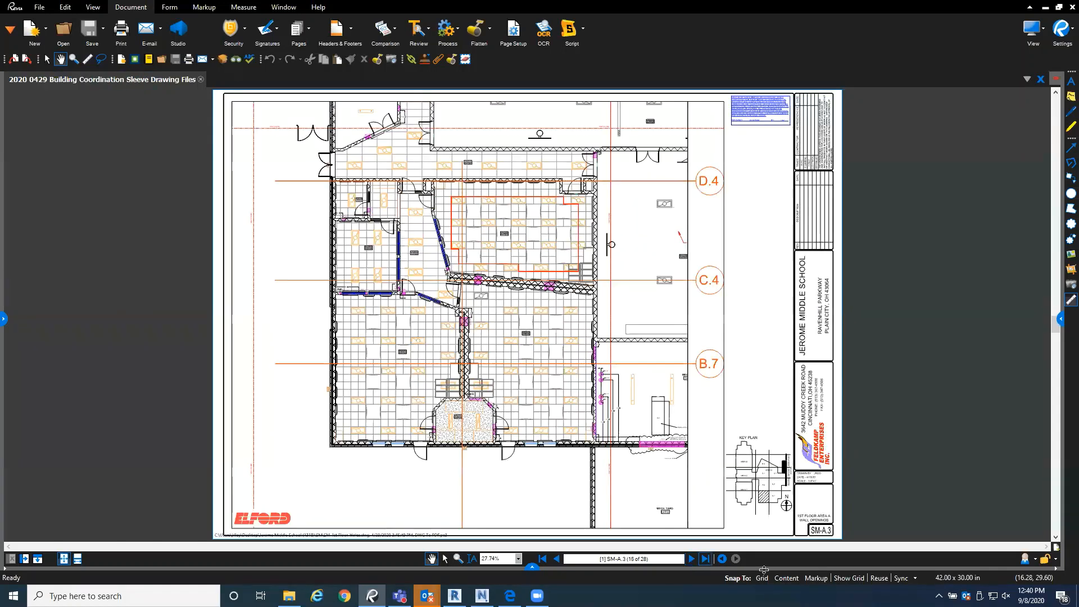
click(692, 560)
click(693, 559)
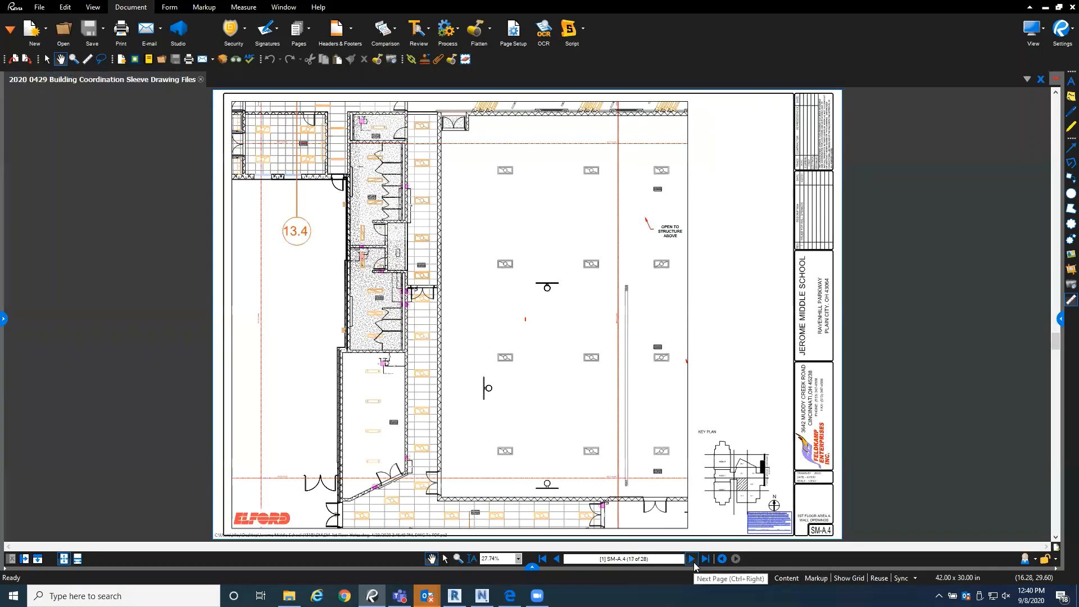
click(693, 560)
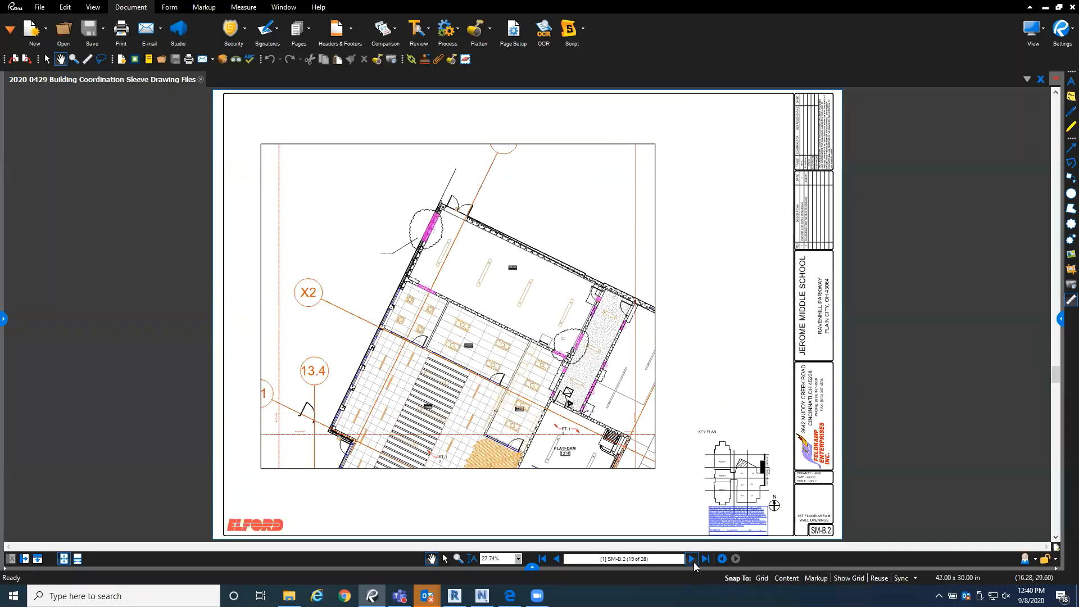
click(693, 561)
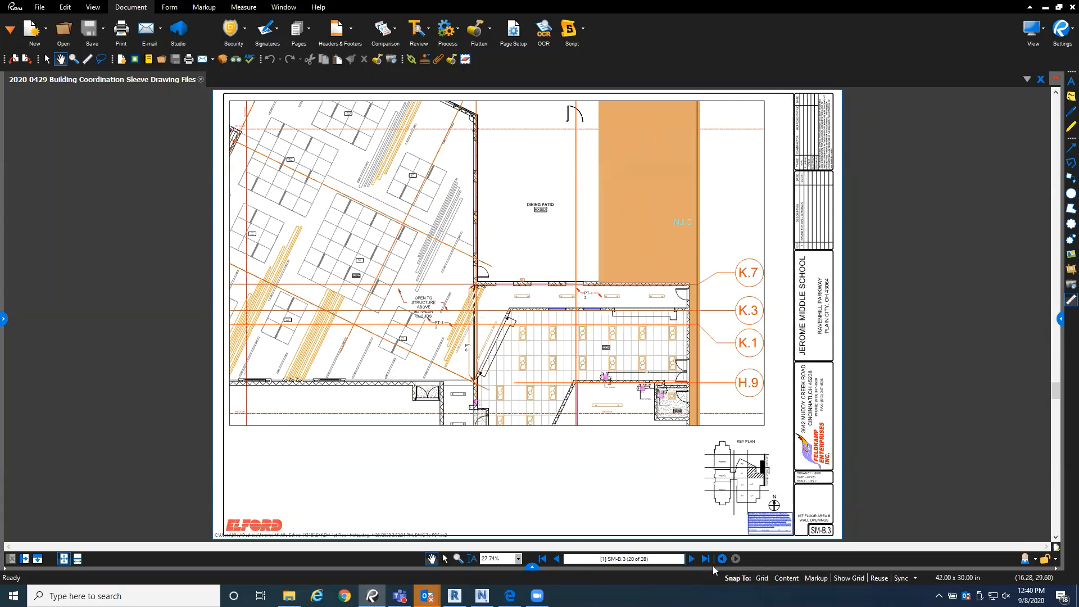
click(691, 559)
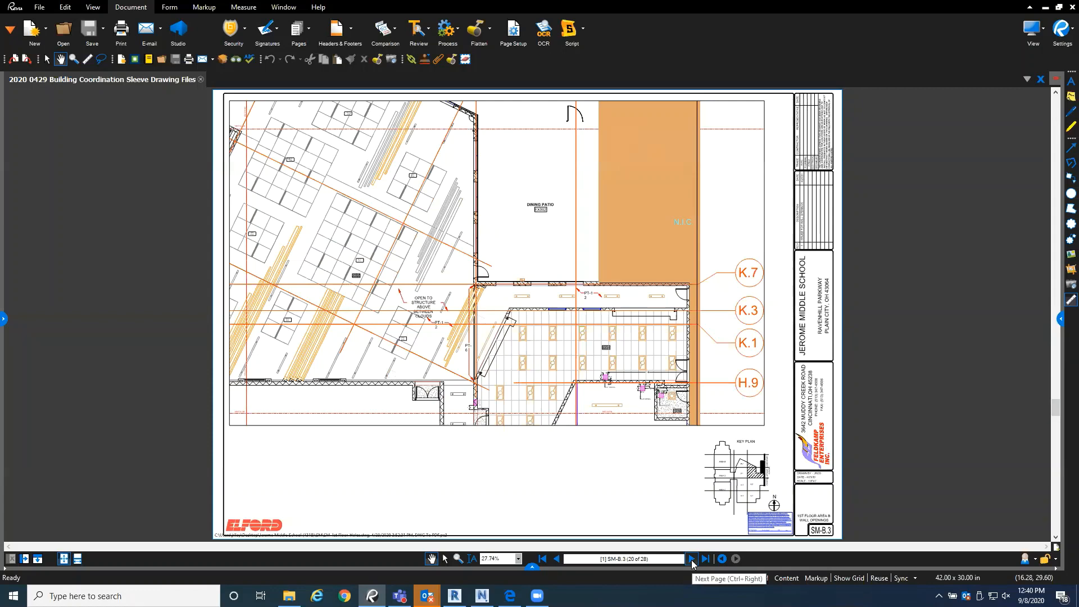
click(692, 560)
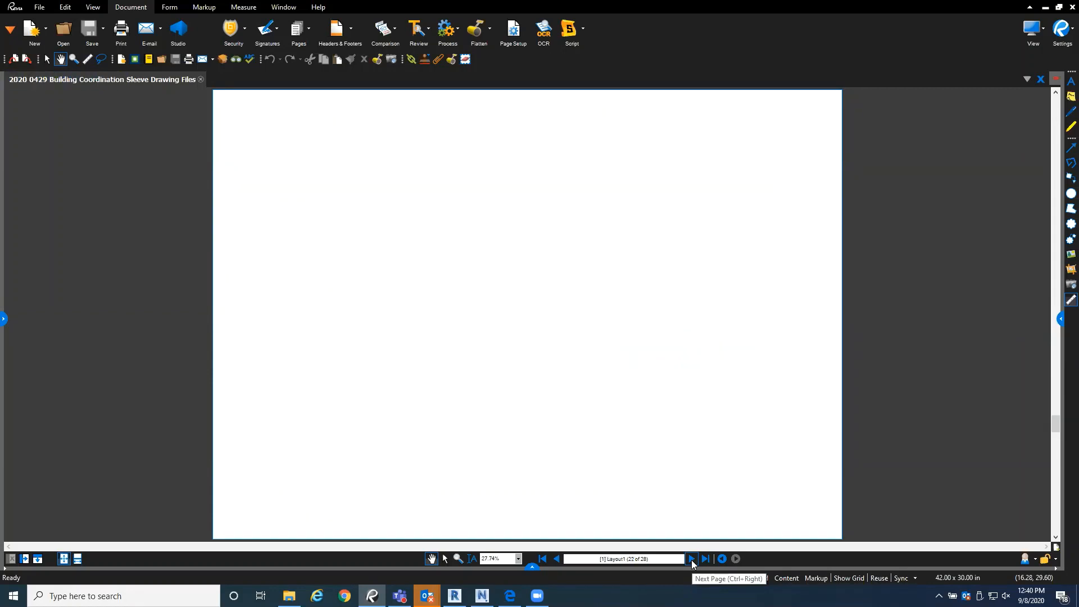
Step: Review the electrical sleeve sheet ES-1AB and the roof drain layouts P-302A through P-302E up to the last page
click(692, 560)
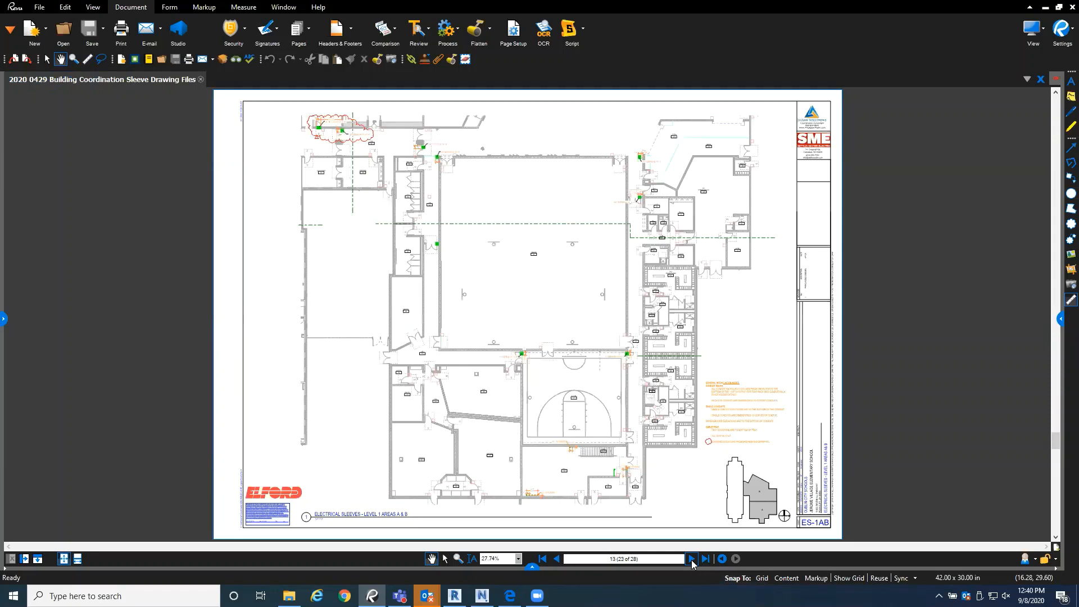
click(692, 561)
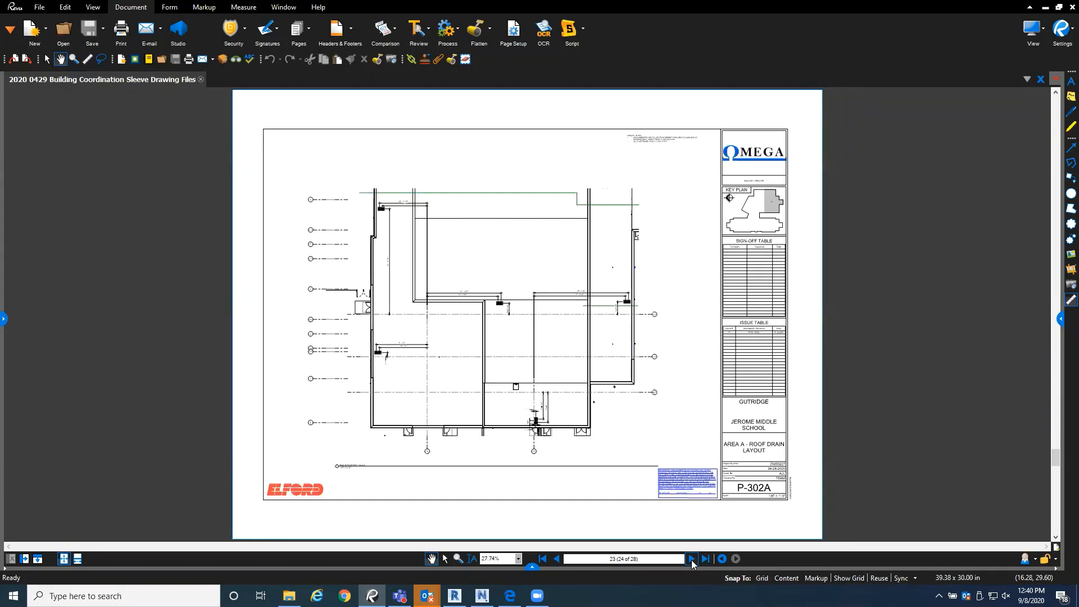
click(692, 560)
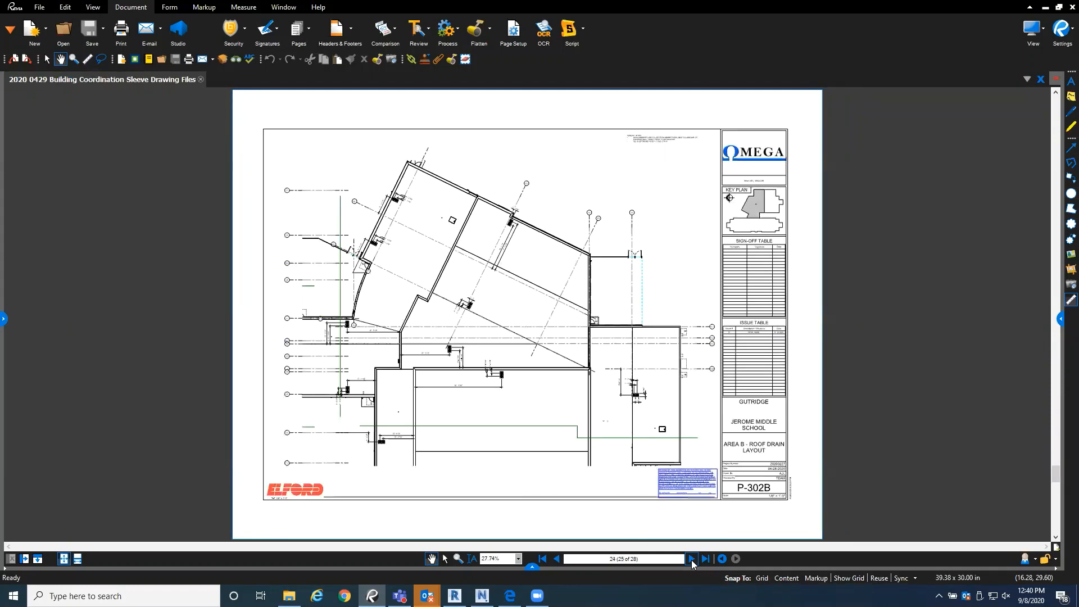
click(692, 560)
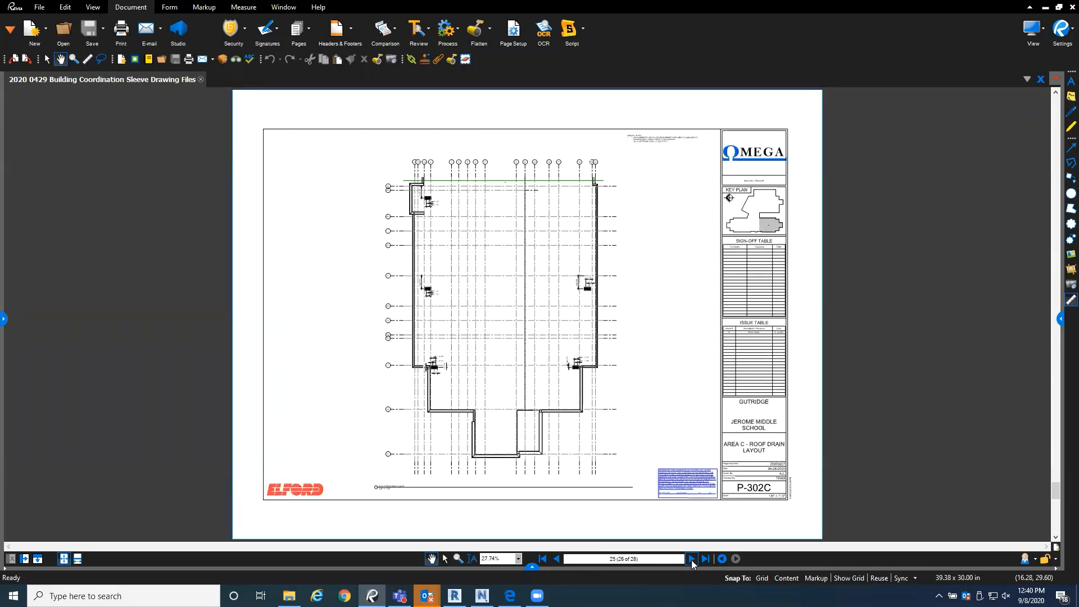
click(692, 560)
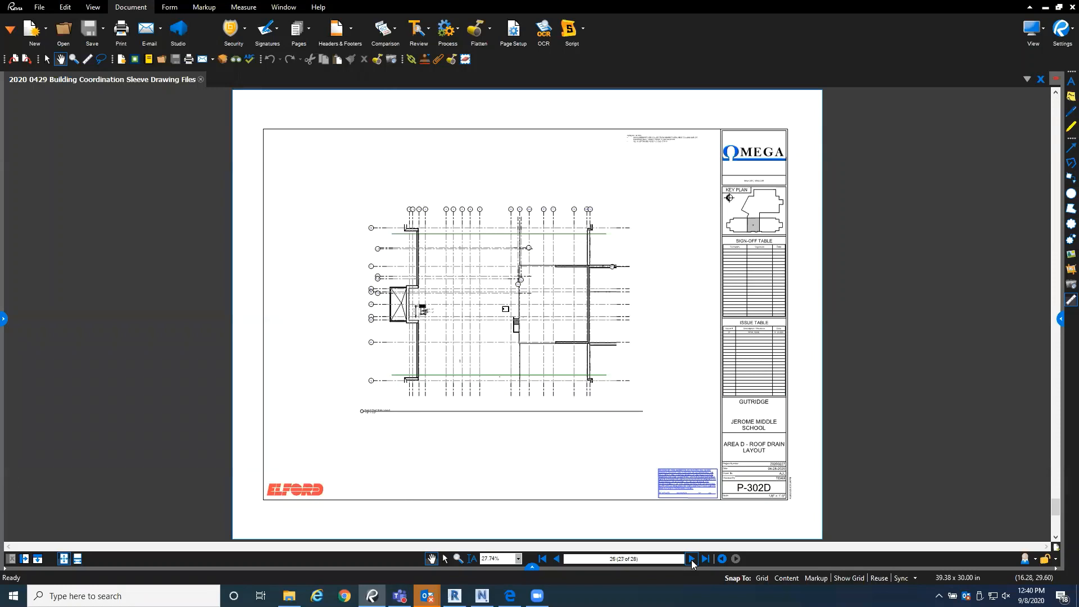
click(692, 560)
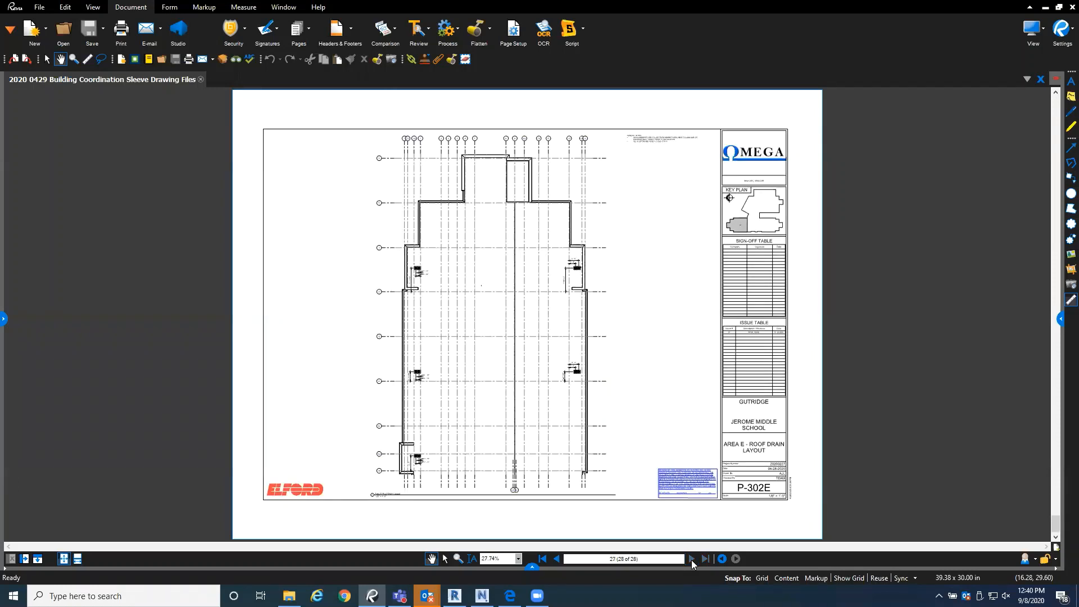